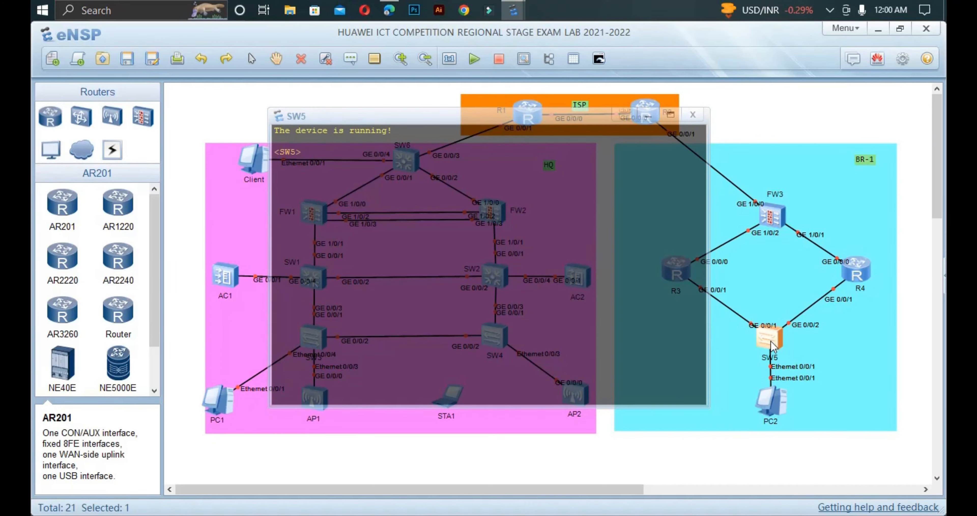
Step: Display SW5's current configuration with 'dis cu' and mark the Vlanif3–Vlanif5 address lines
type("dis cu")
key("Return")
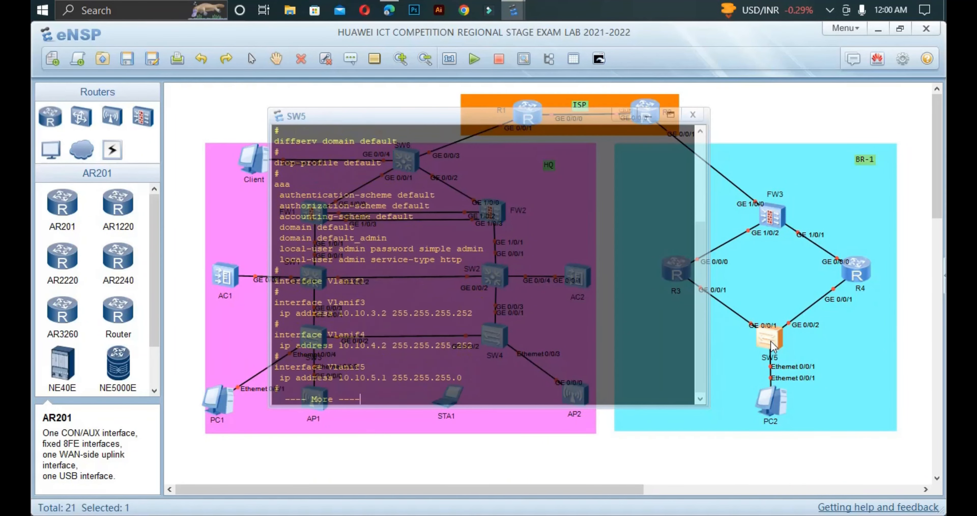
key("Return")
key("Return")
key("Return")
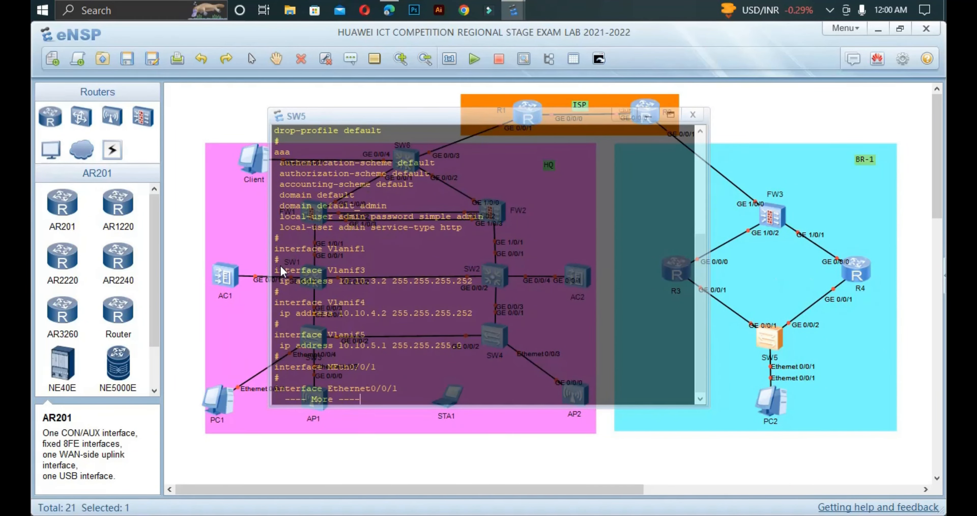
left_click_drag(280, 265, 461, 348)
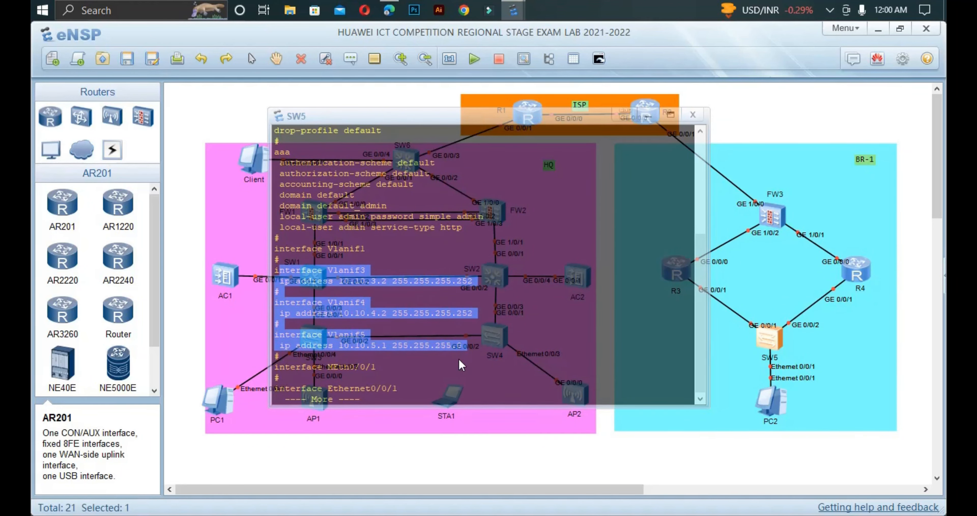
Step: Page further and mark the Ethernet0/0/3 access settings and the Ethernet0/0/1–0/0/2 entries
key("Return")
key("Return")
key("Return")
key("Return")
key("Return")
key("Return")
key("Return")
key("Return")
key("Return")
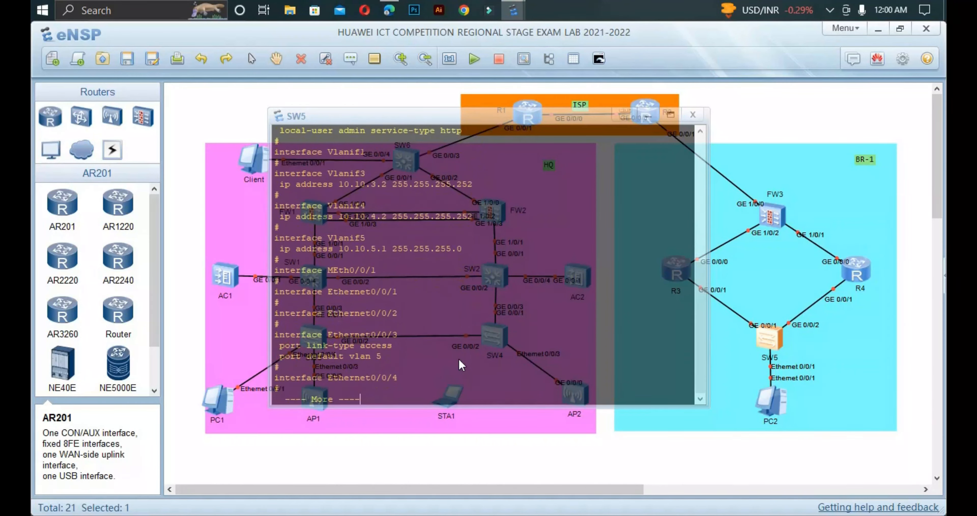
key("Return")
key("Return")
key("Return")
key("Return")
key("Return")
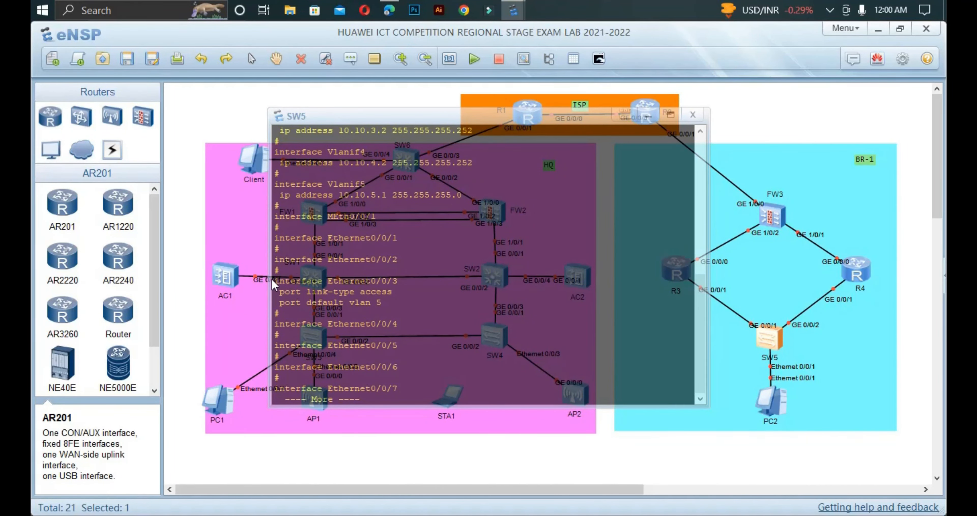
left_click_drag(278, 283, 340, 314)
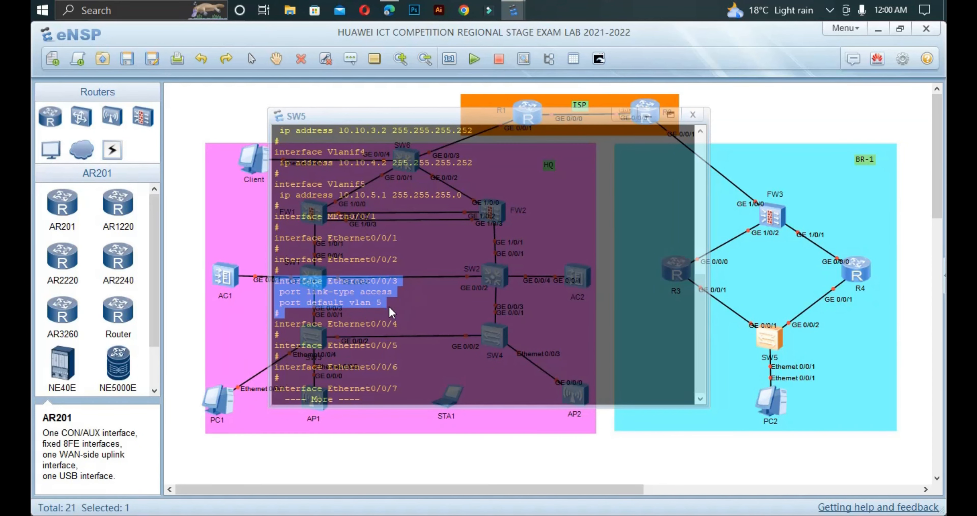
left_click_drag(402, 263, 274, 242)
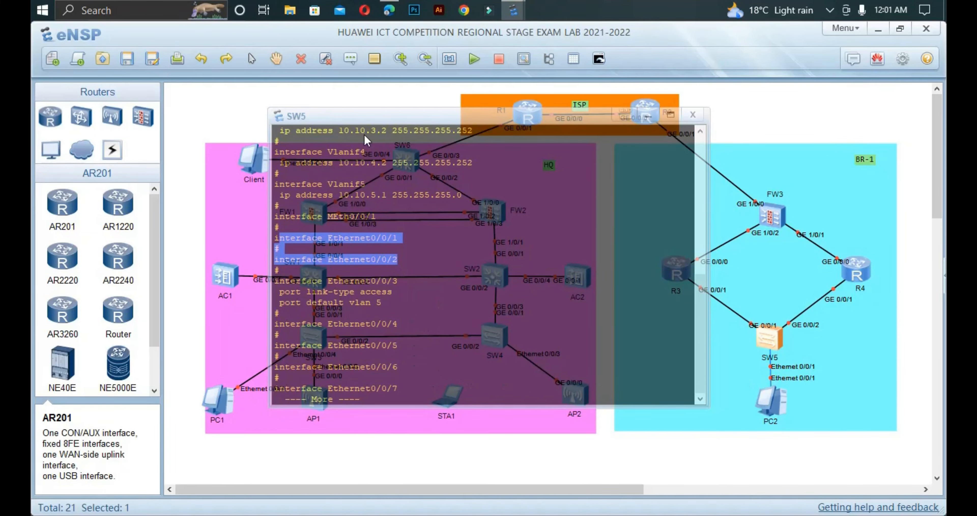
left_click(389, 11)
Step: Locate SW5's GE0/0/1 VLAN 3 entry in the PDF's IP plan table, then go back to SW5's console
scroll(486, 315, "down", 15)
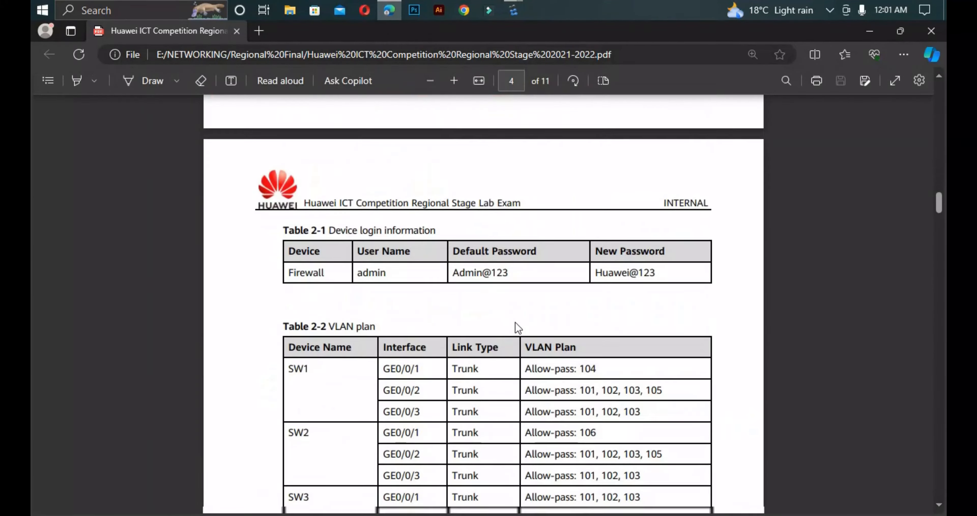
scroll(517, 326, "down", 14)
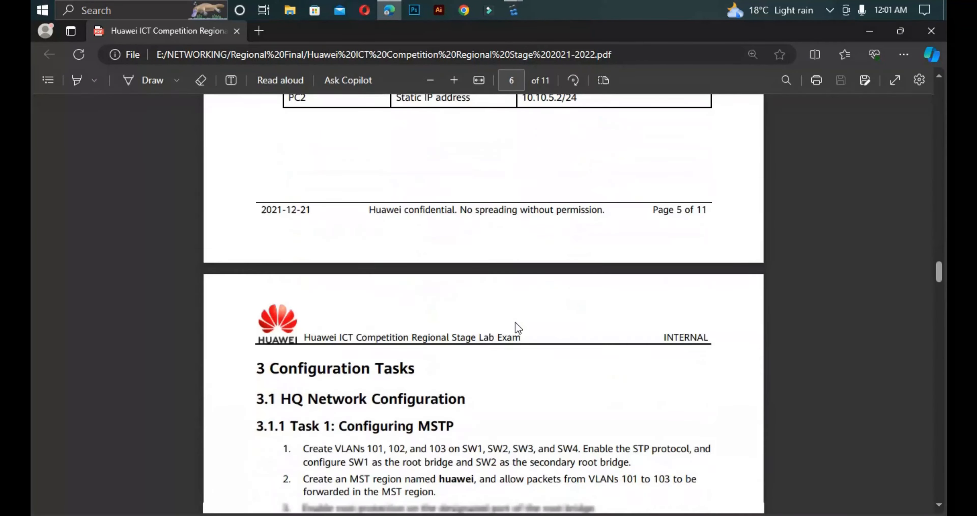
scroll(516, 327, "up", 3)
scroll(517, 326, "up", 1)
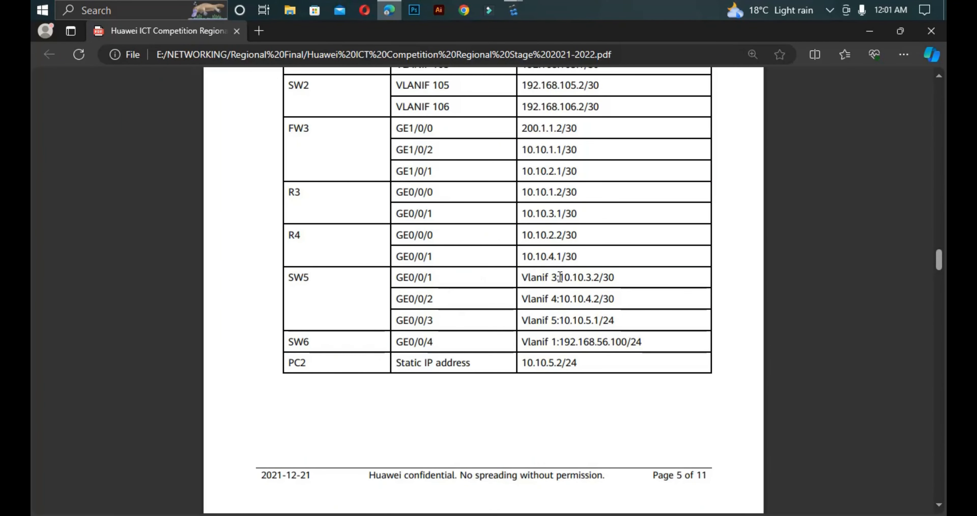
left_click_drag(560, 278, 538, 280)
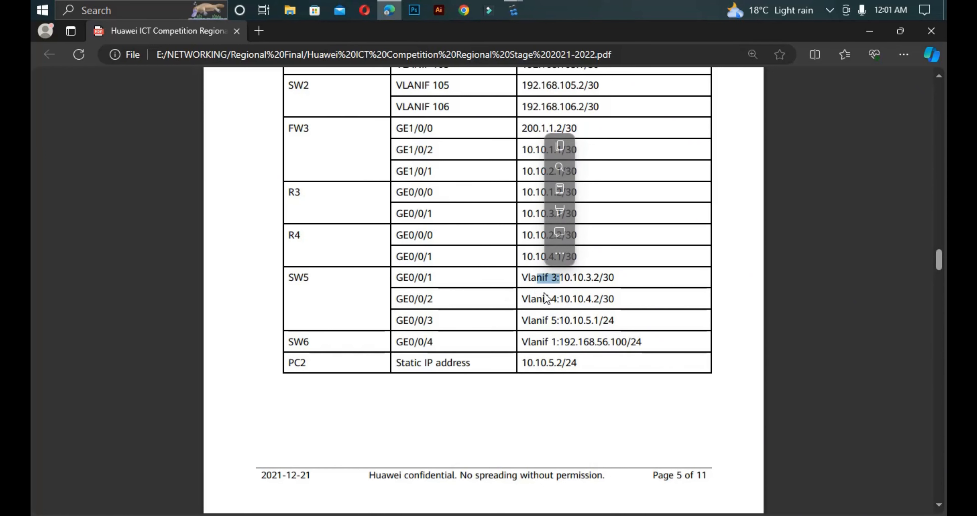
left_click(564, 301)
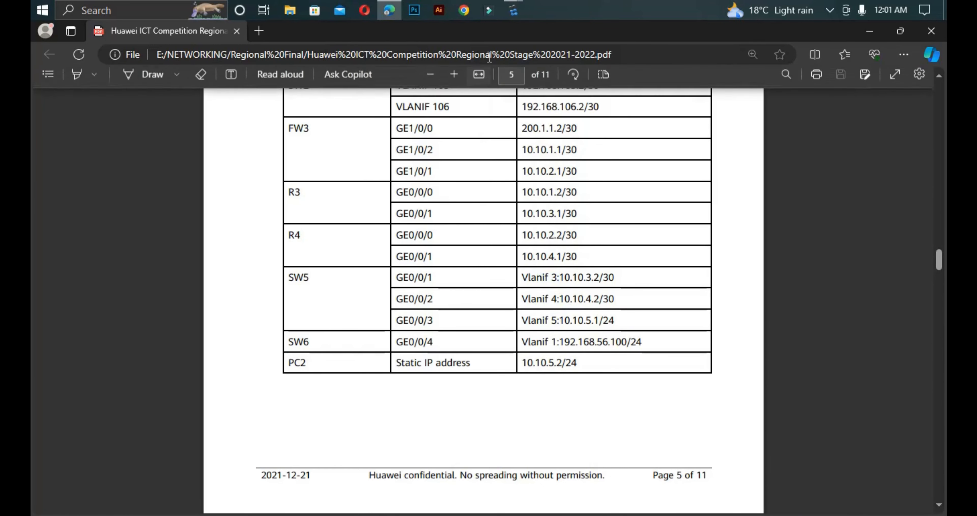
mouse_move(513, 10)
left_click(557, 91)
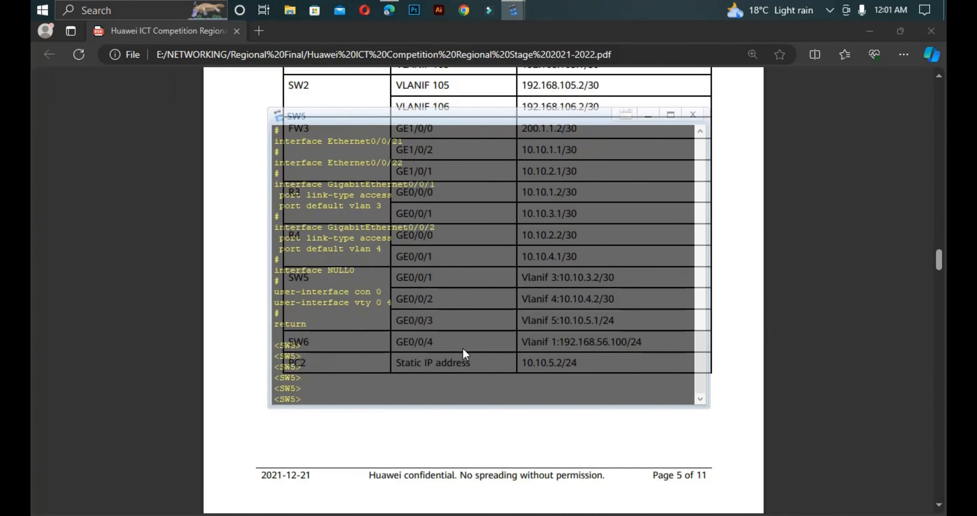
Step: Enter system view and set GigabitEthernet0/0/1's link type to access
type("sys")
key("Return")
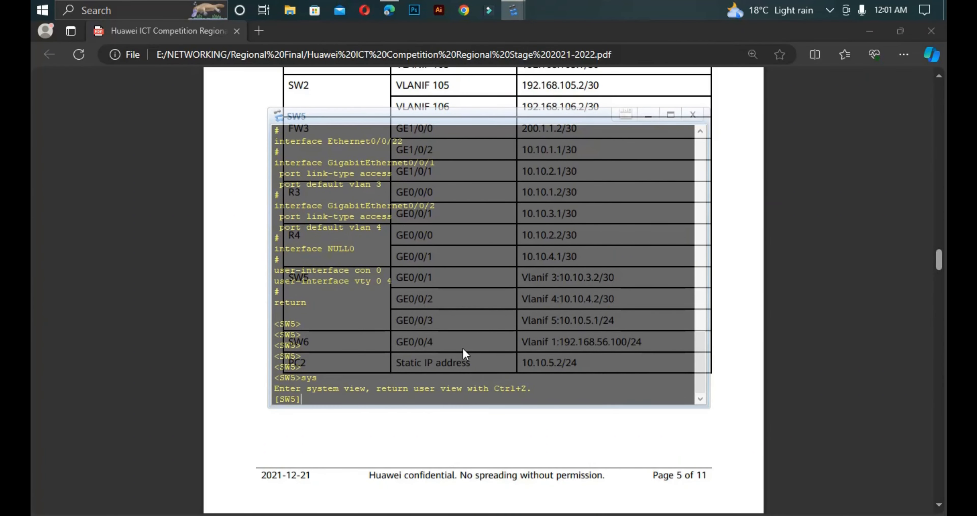
type("int g0/0/1")
key("Return")
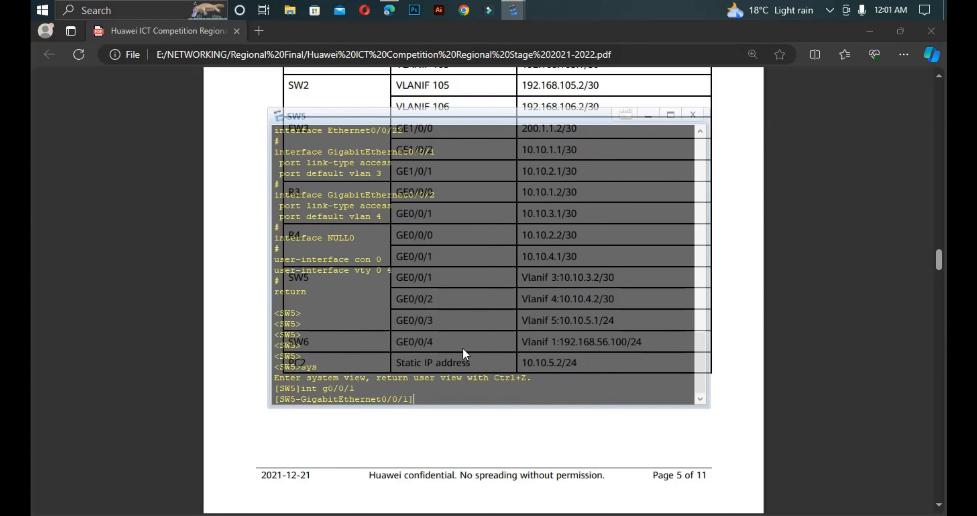
type("po")
key("Tab")
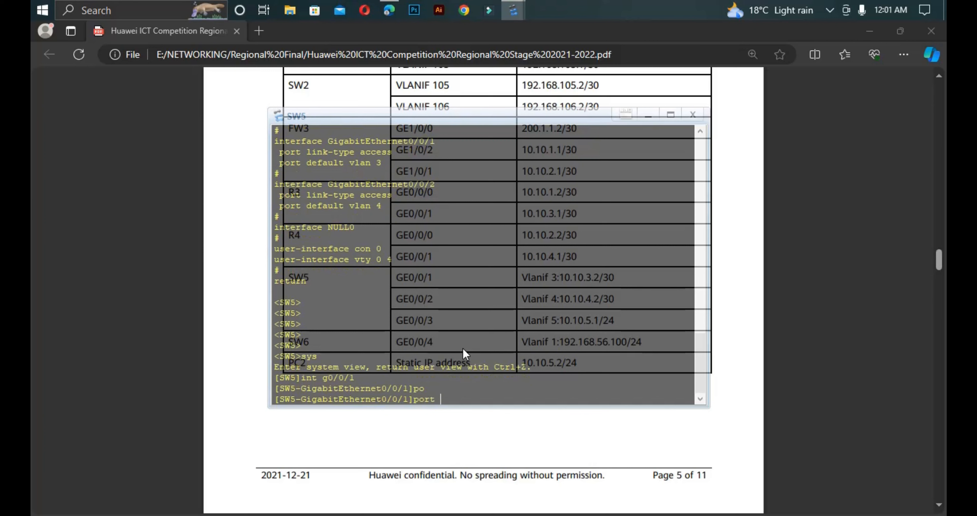
type("li")
key("Tab")
type("t")
key("Tab")
type("ac")
key("Tab")
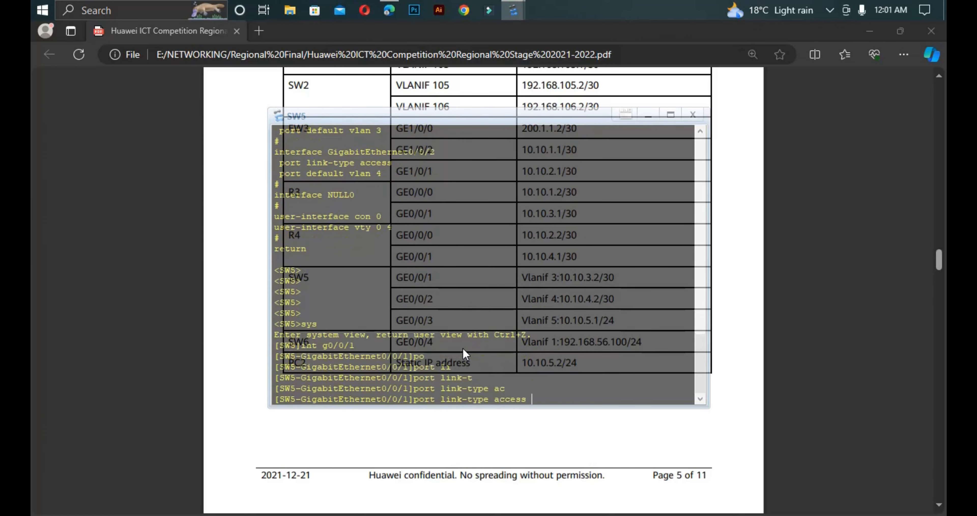
key("Return")
Step: Assign GigabitEthernet0/0/1 to VLAN 3 with port default vlan 3
type("po")
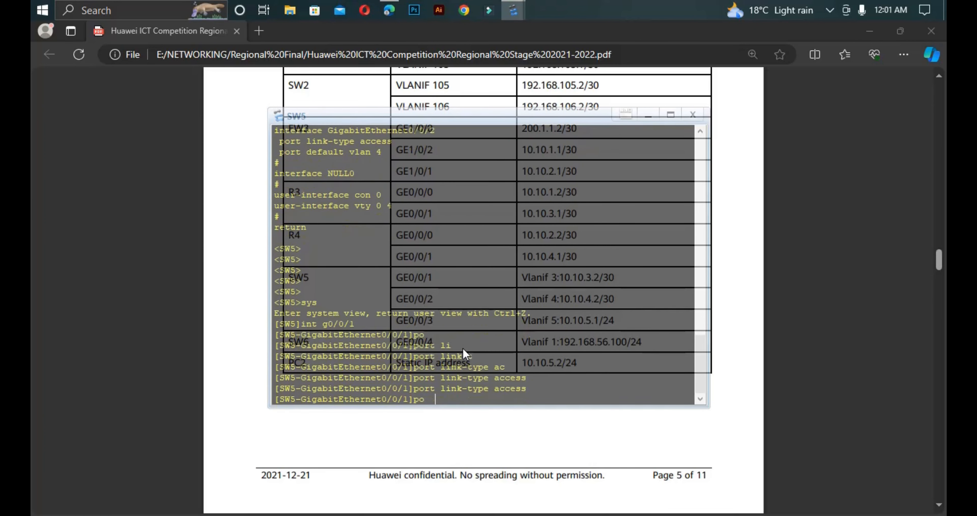
key("Tab")
type("de")
key("Tab")
type("v")
key("Tab")
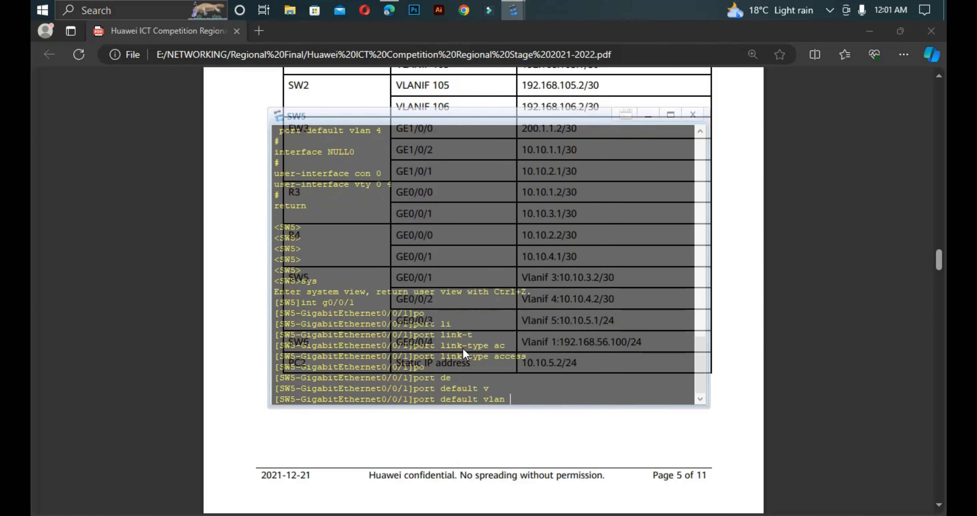
type("3")
key("Return")
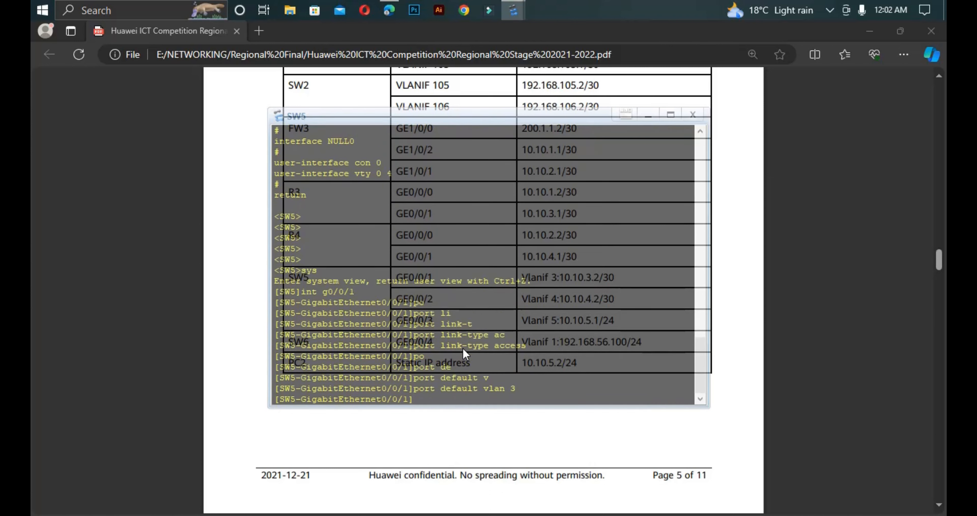
mouse_move(513, 7)
left_click(501, 74)
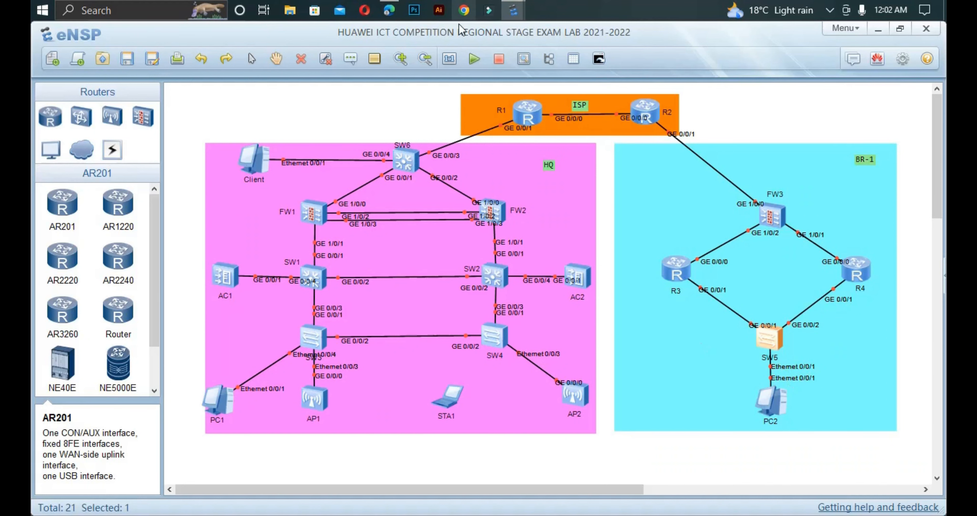
Step: Quit GigabitEthernet0/0/1 and enter the Ethernet0/0/1 interface view
left_click(584, 57)
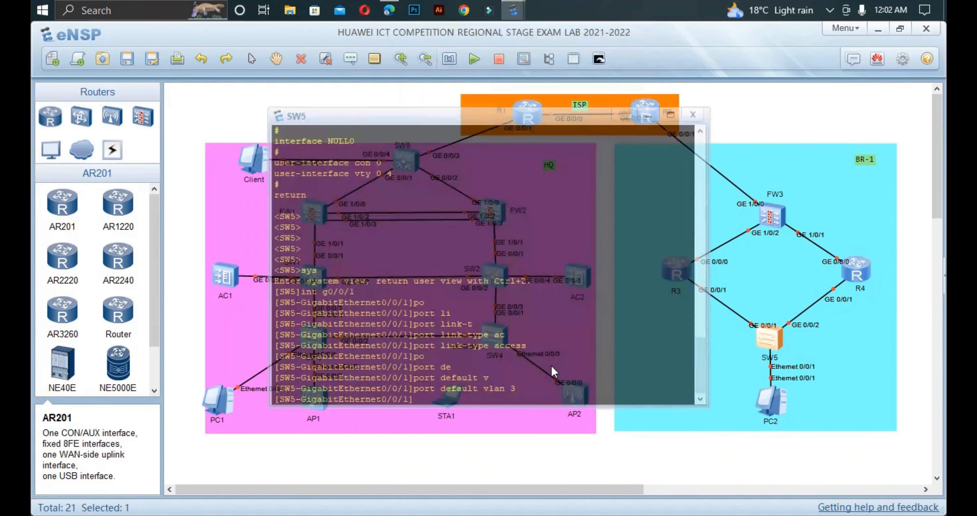
type("qui")
key("Return")
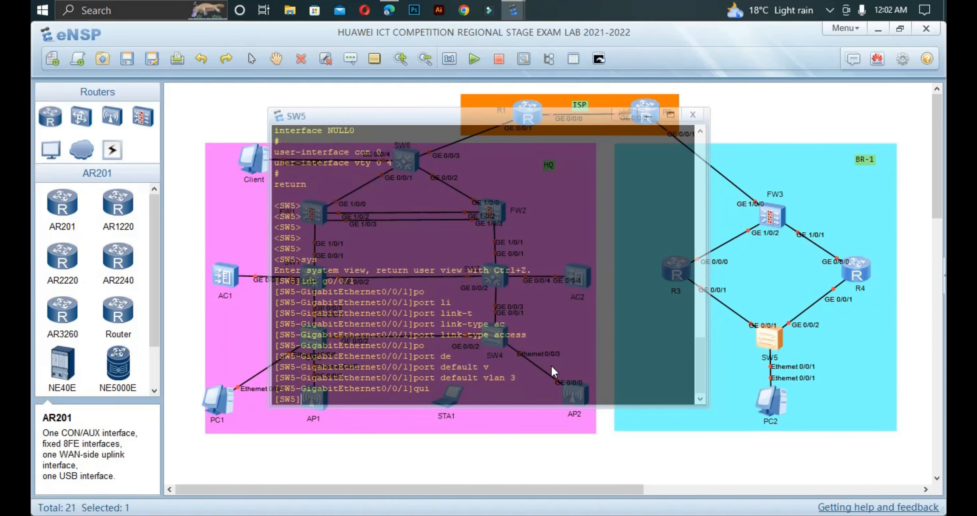
type("int etrh")
key("Tab")
key("BackSpace")
key("BackSpace")
key("Tab")
key("Tab")
type("0")
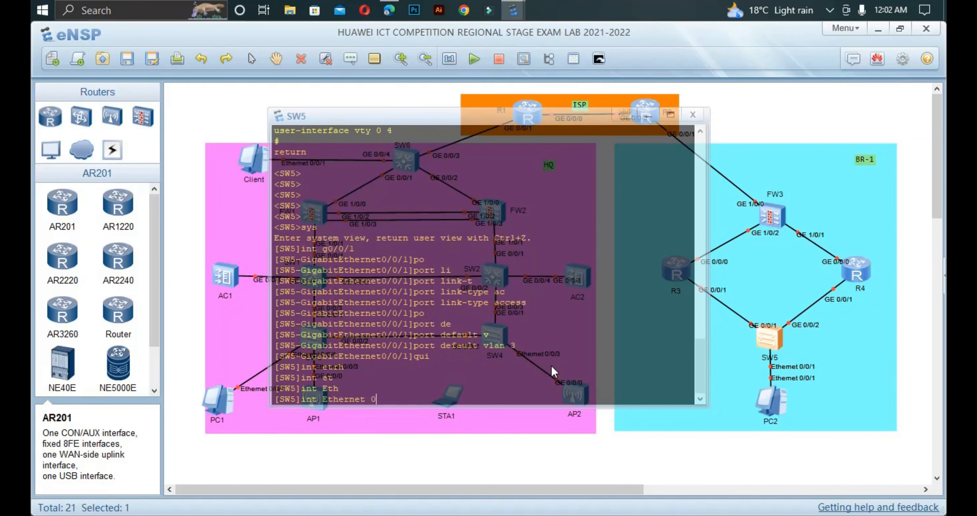
type("/0/1")
key("Return")
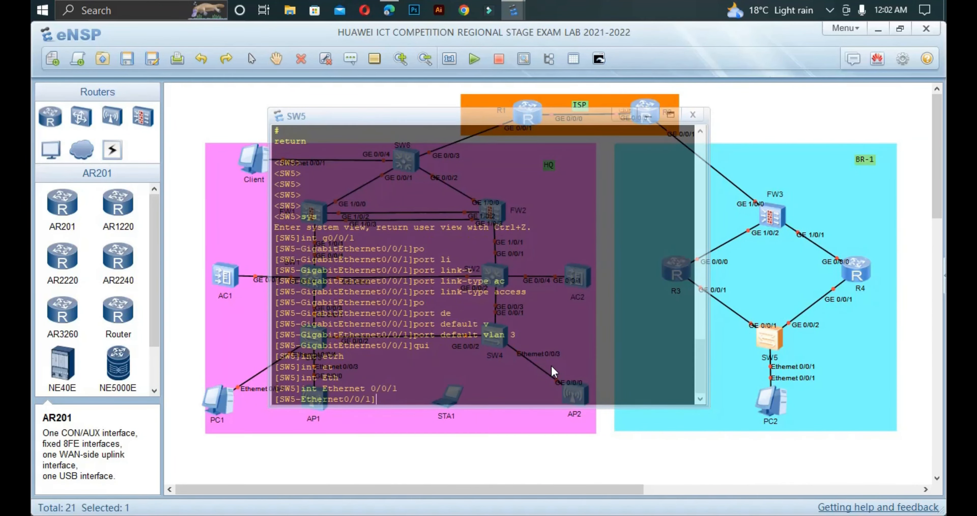
Step: Set Ethernet0/0/1's link type to access
type("po")
key("Tab")
type("li")
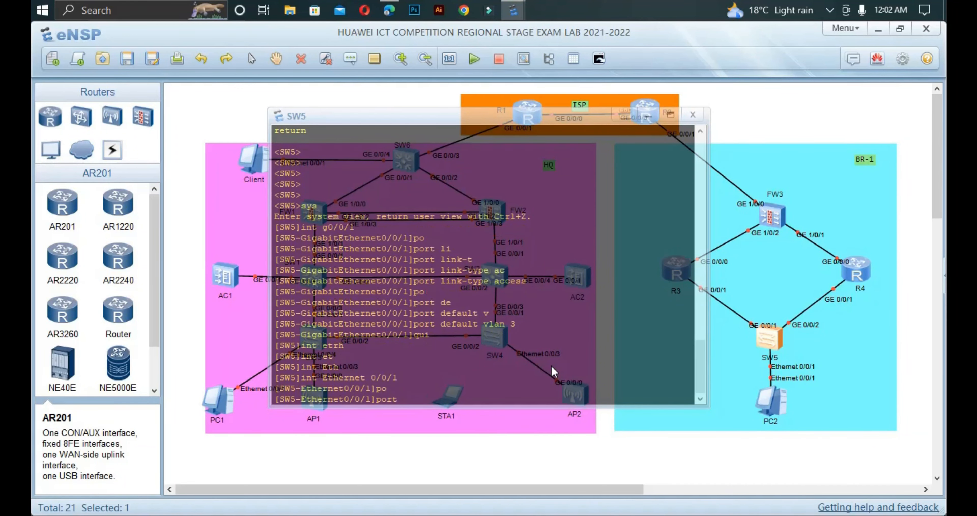
key("Tab")
type("t")
key("Tab")
type("a")
key("Tab")
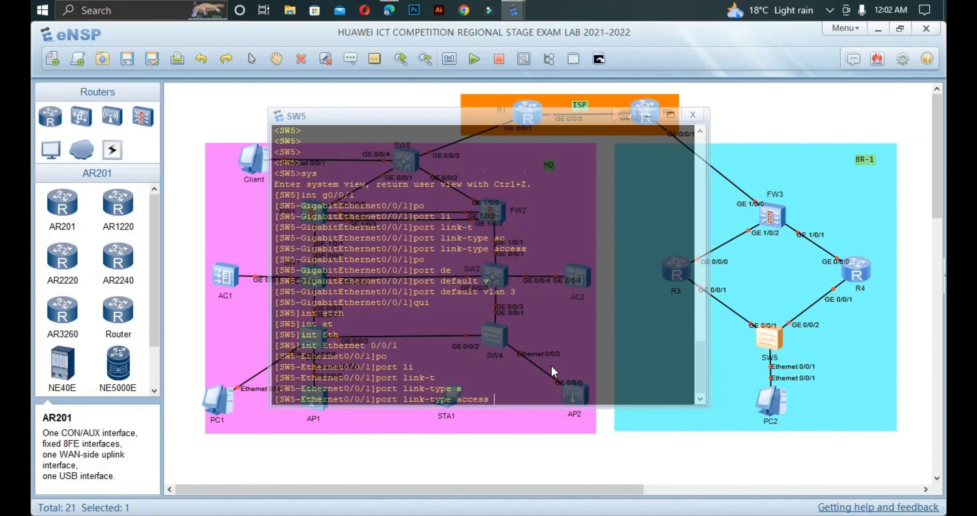
key("Return")
Step: Assign Ethernet0/0/1 to VLAN 4, then select the SW5 and SW6 rows in the PDF's IP plan
type("po")
key("Tab")
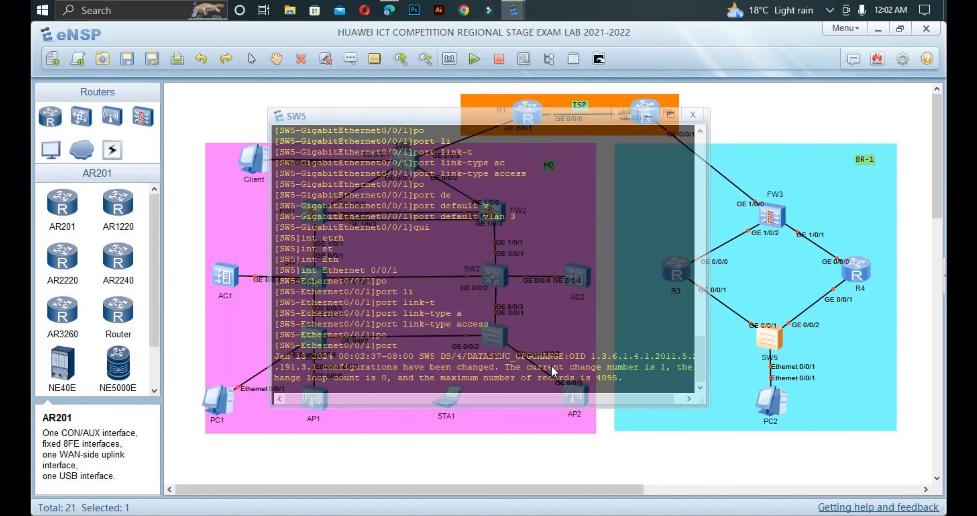
key("Tab")
key("Tab")
type("de")
key("Tab")
type("v")
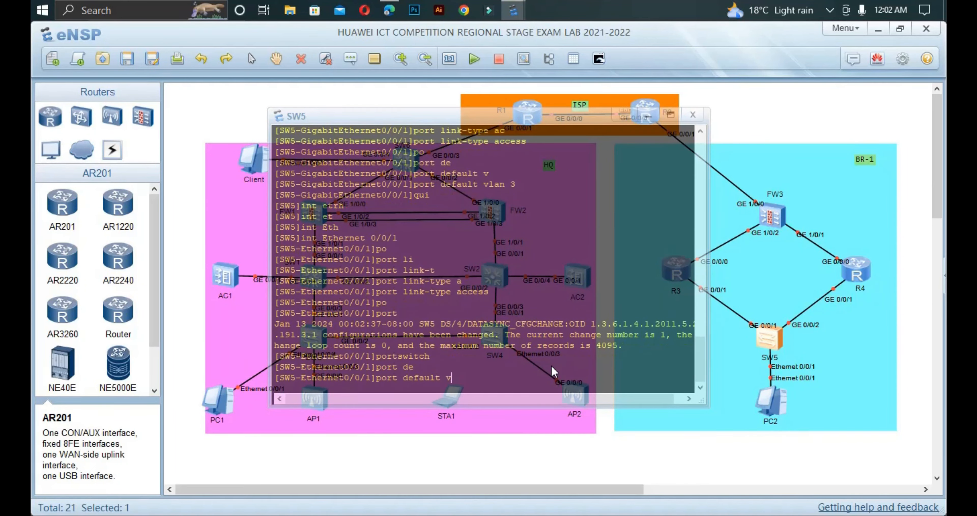
key("Tab")
type("4")
key("Return")
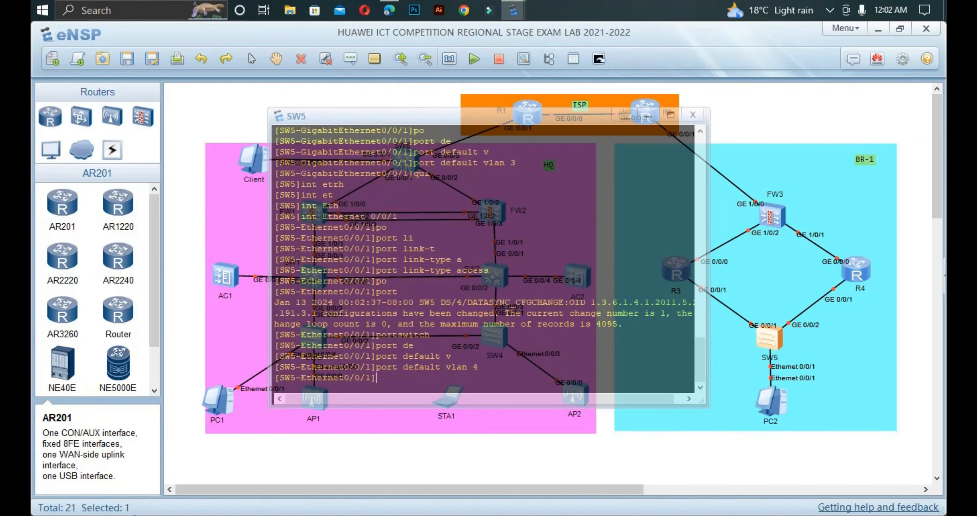
key("alt+Tab")
left_click_drag(402, 280, 635, 419)
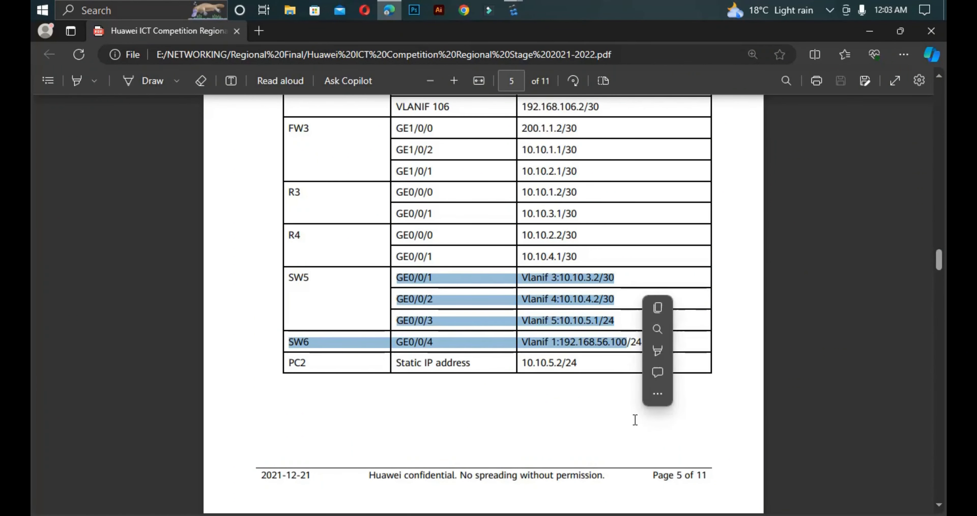
Step: Read the PDF's MSTP tasks, highlighting the VLAN numbers, SW1 root bridge and root protection requirements
left_click(537, 377)
mouse_move(513, 10)
left_click(475, 71)
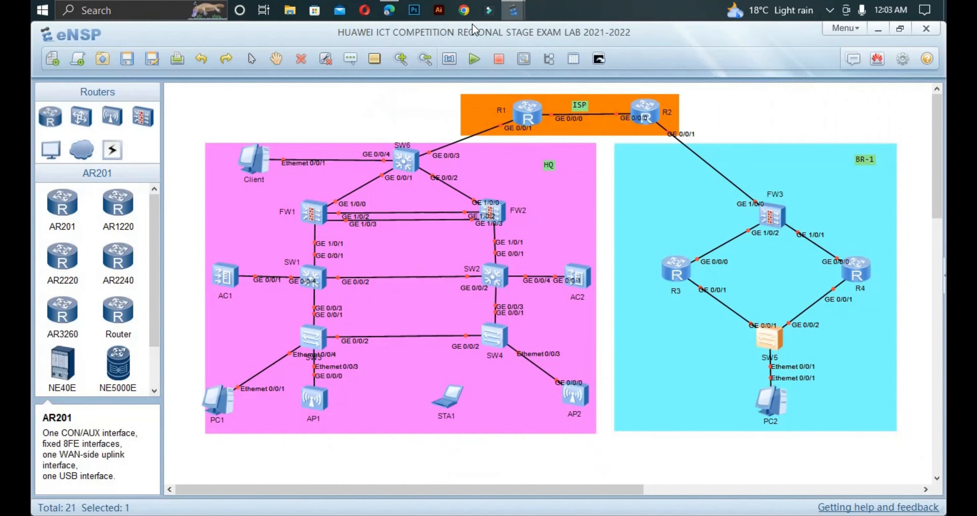
left_click(390, 10)
scroll(376, 328, "down", 15)
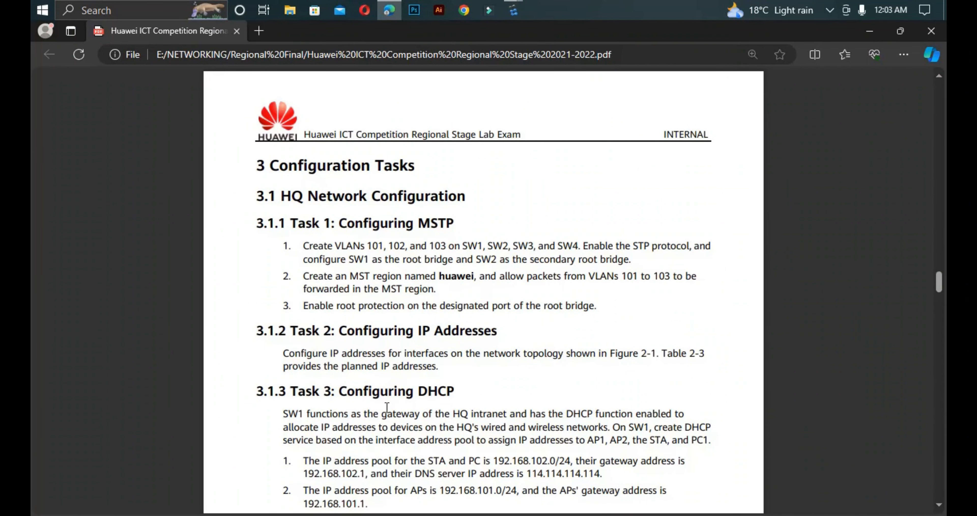
scroll(386, 387, "down", 2)
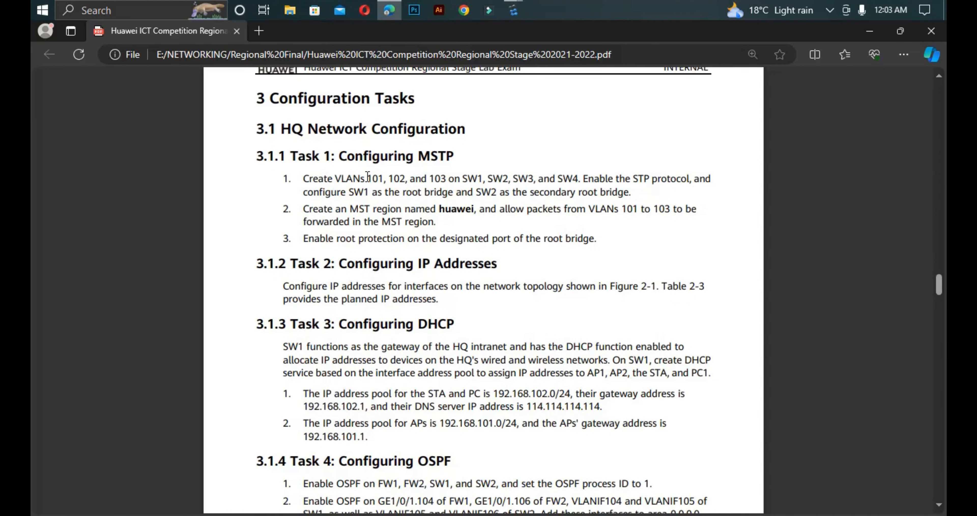
left_click_drag(361, 178, 681, 182)
right_click(577, 173)
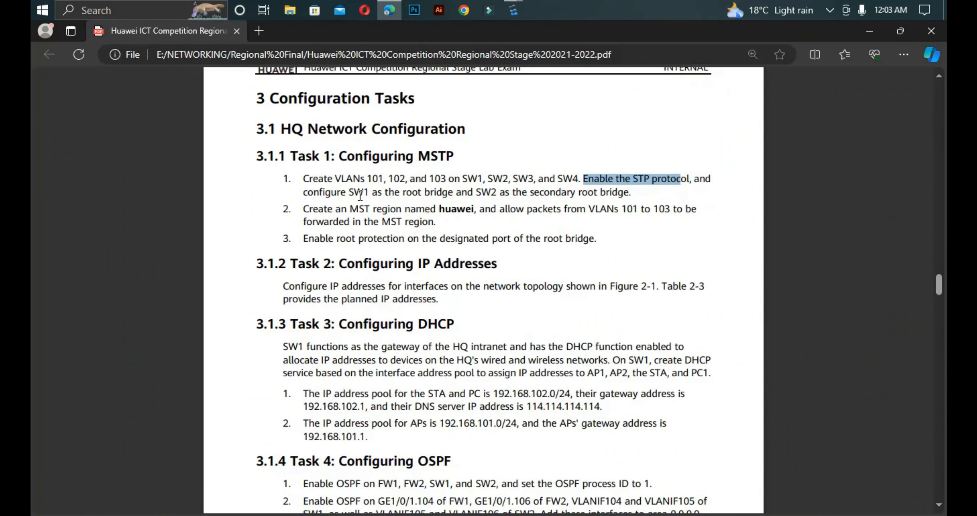
left_click_drag(355, 191, 490, 193)
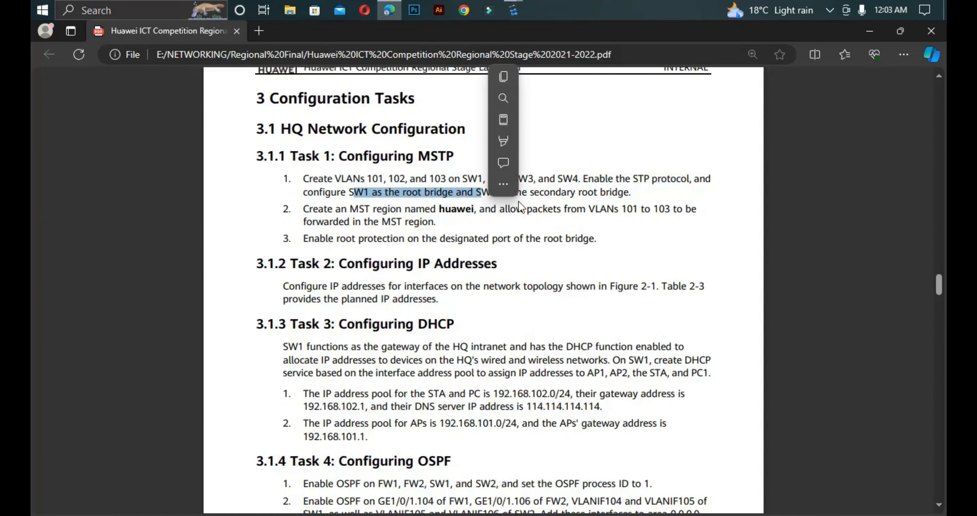
left_click(550, 207)
left_click_drag(625, 193, 583, 193)
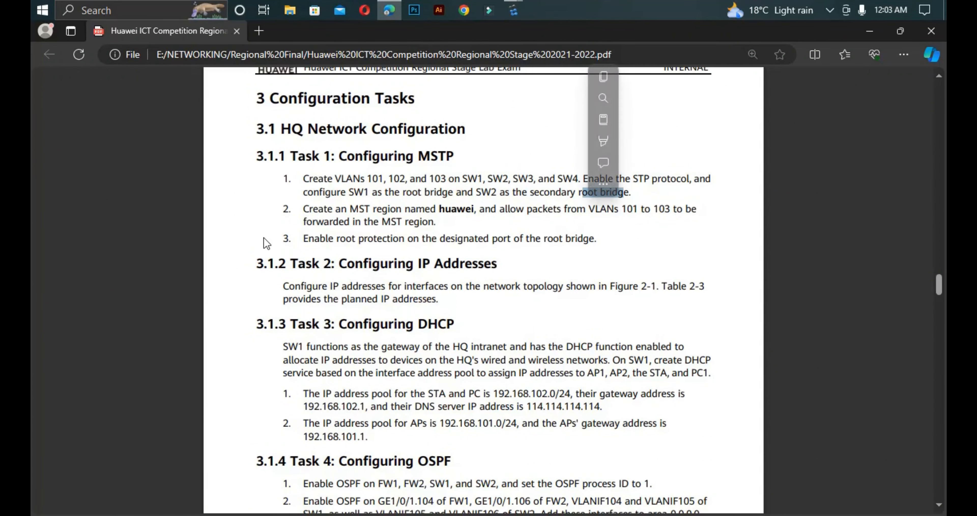
left_click(283, 240)
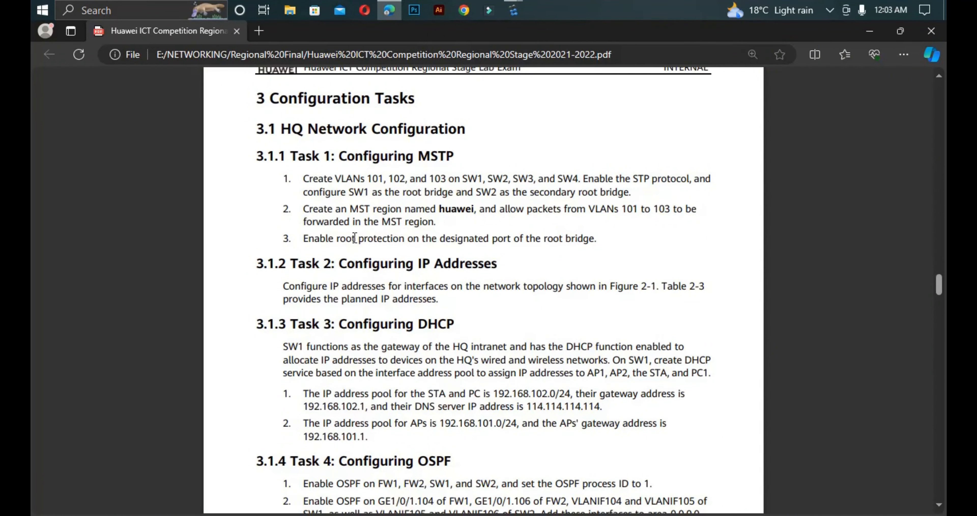
left_click_drag(303, 238, 600, 242)
left_click_drag(312, 155, 321, 156)
Step: Start switches SW3 and SW4 in the eNSP topology
mouse_move(521, 14)
left_click(455, 68)
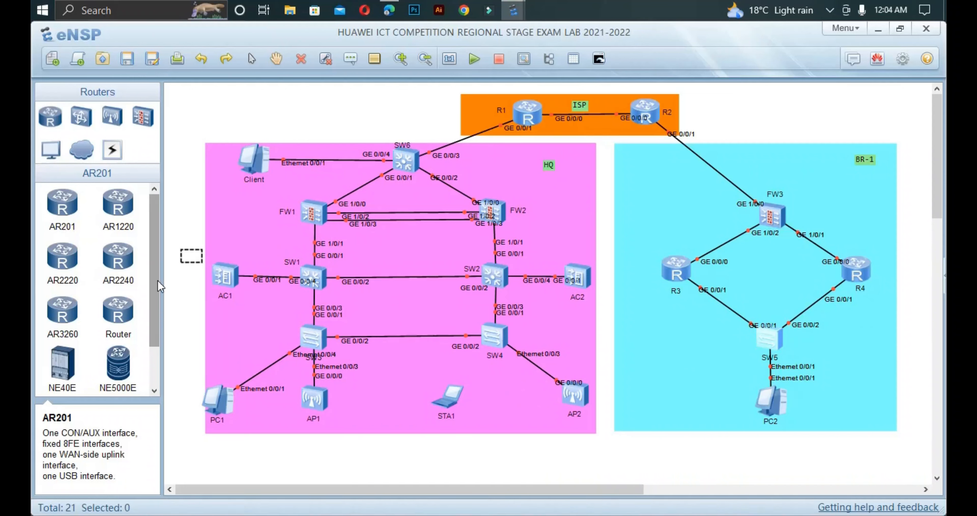
left_click_drag(200, 290, 556, 352)
right_click(469, 326)
left_click(481, 336)
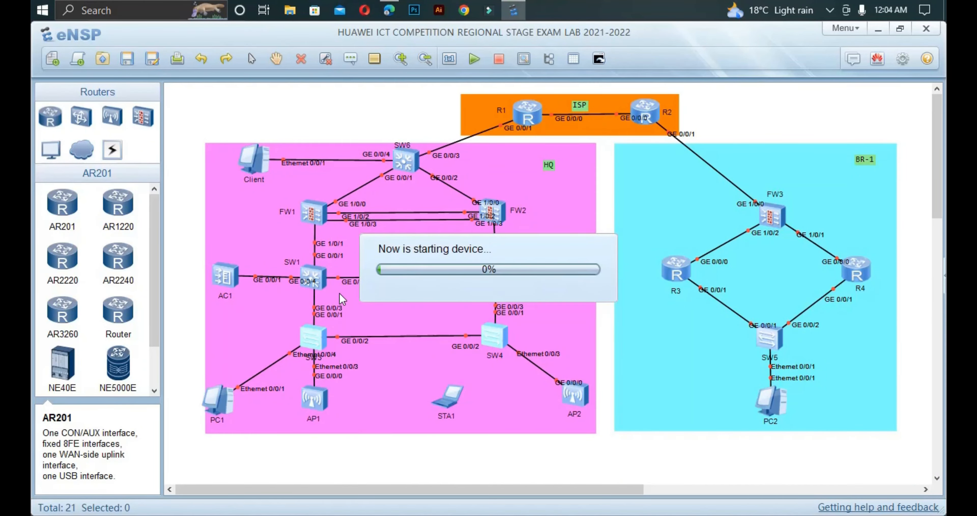
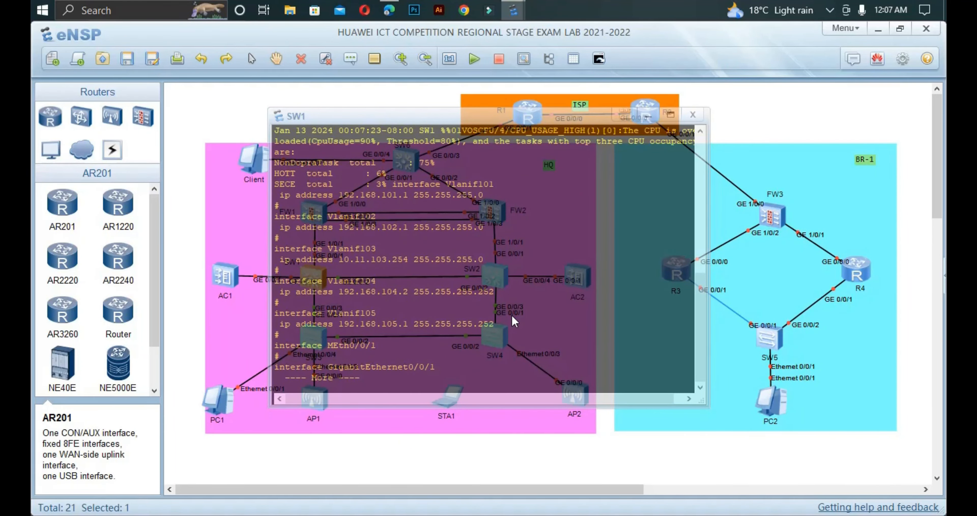
Step: Page through SW1's remaining configuration: VLANIF 101–105 addresses and trunk ports GE0/0/1–0/0/4
key("space")
key("Return")
key("Return")
key("Return")
key("Return")
key("Return")
key("Return")
key("Return")
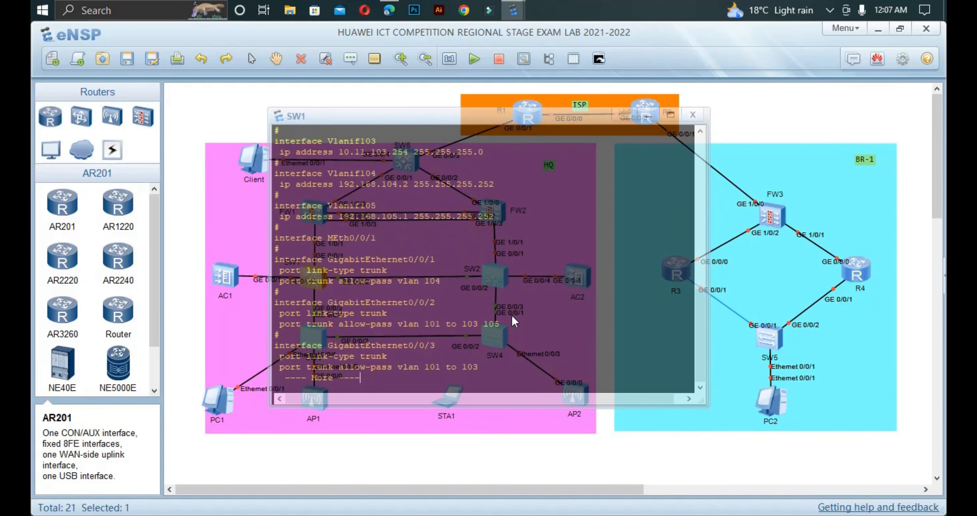
key("Return")
key("Return")
key("Return")
key("Return")
key("Return")
key("Return")
key("Return")
key("Return")
key("Return")
key("Return")
key("Return")
key("Return")
key("Return")
key("Return")
key("Return")
key("Return")
key("Return")
key("Return")
key("Return")
key("Return")
key("Return")
key("Return")
key("Return")
key("Return")
key("Return")
key("Return")
key("Return")
key("Return")
key("Return")
key("Return")
key("Return")
key("Return")
key("Return")
key("Return")
key("Return")
key("Return")
key("Return")
key("Return")
key("Return")
key("Return")
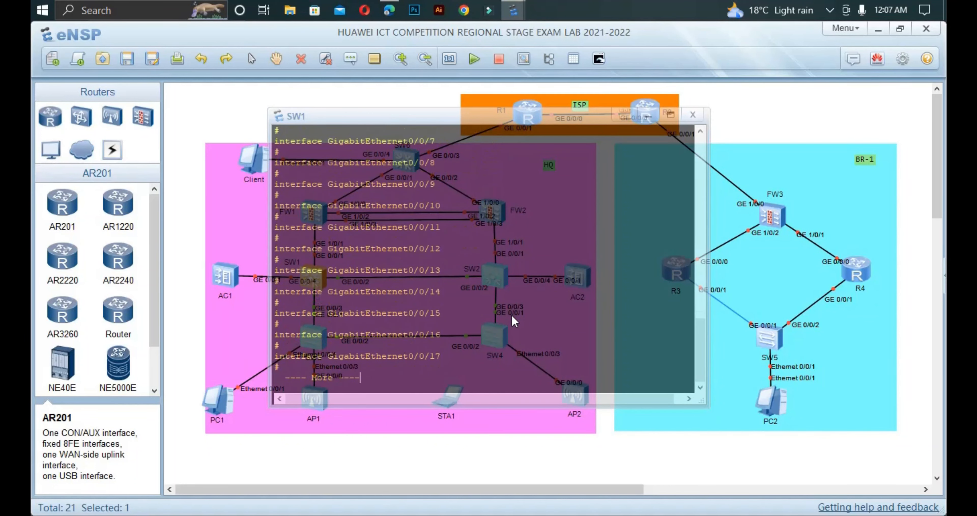
key("Return")
key("Return")
key("Return")
key("Return")
key("Return")
key("Return")
key("Return")
key("Return")
key("Return")
key("Return")
key("Return")
key("Return")
key("Return")
key("Return")
key("Return")
key("Return")
key("Return")
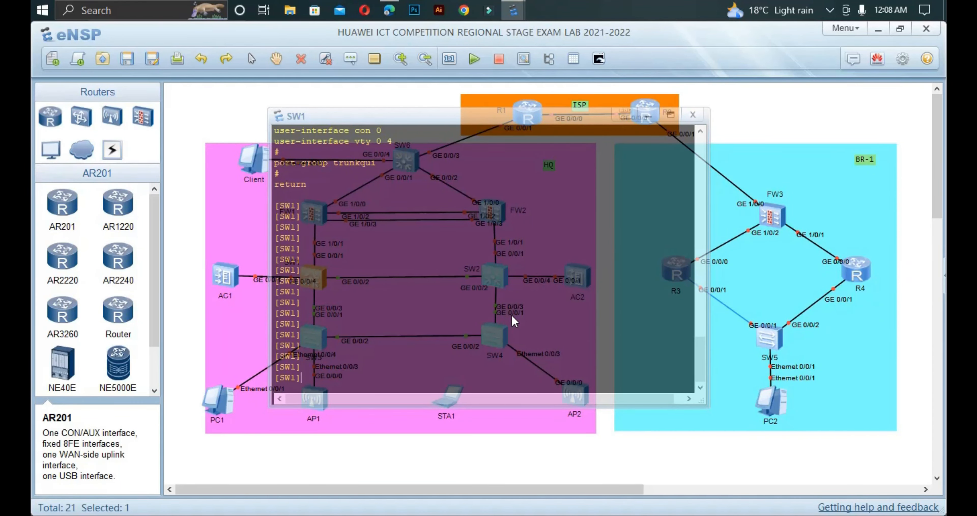
Step: Enable STP on SW1, turn off terminal monitor logging, and re-enter system view
type("st")
key("Tab")
type("en")
key("Tab")
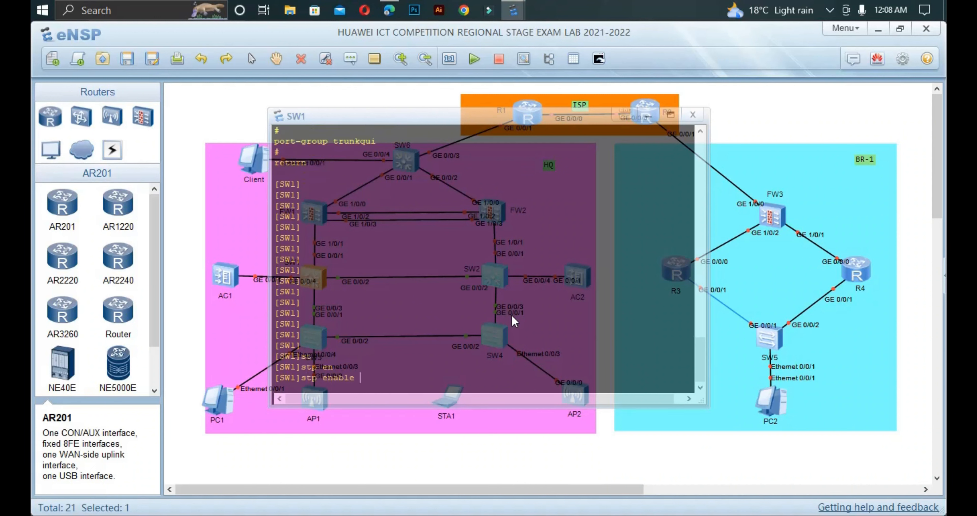
key("Return")
key("ctrl+z")
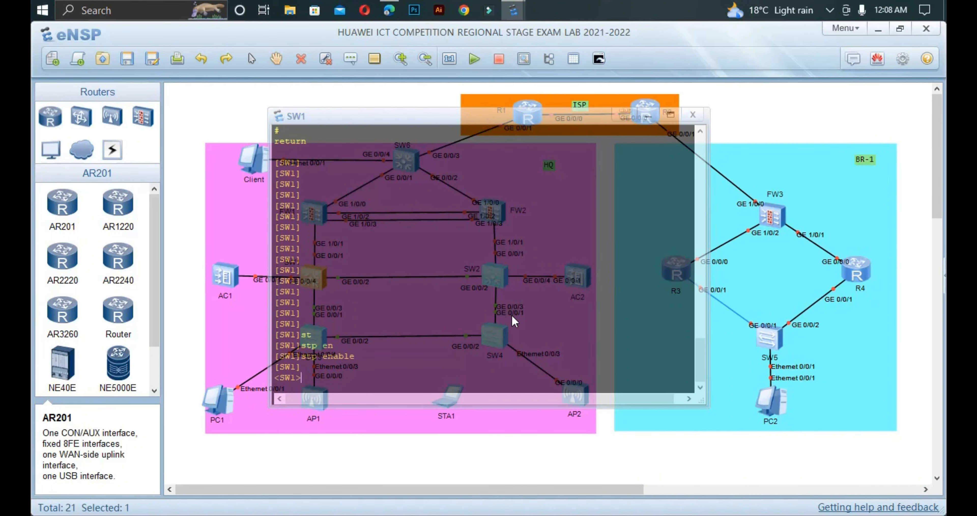
type("u t m")
key("Return")
type("sys")
key("Return")
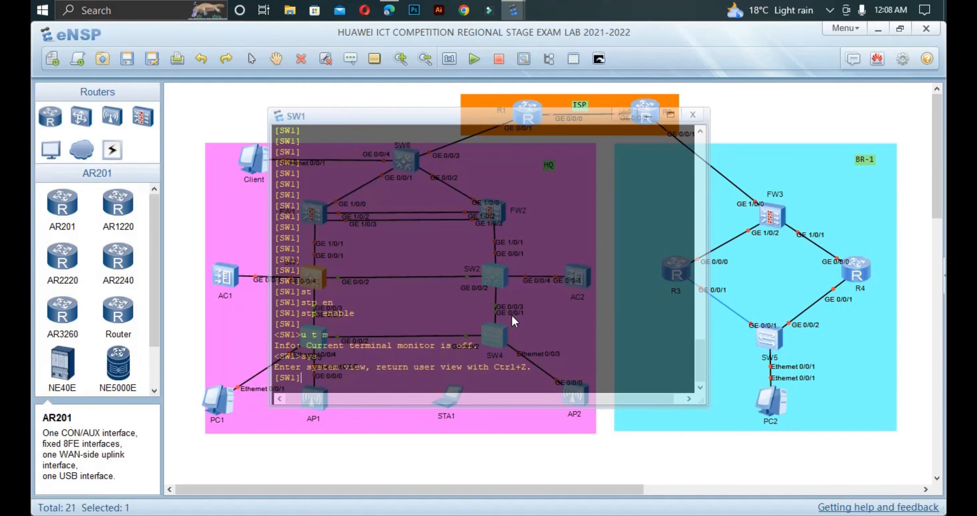
Step: Make SW1 the primary root bridge for MSTP instance 1
type("st")
key("Tab")
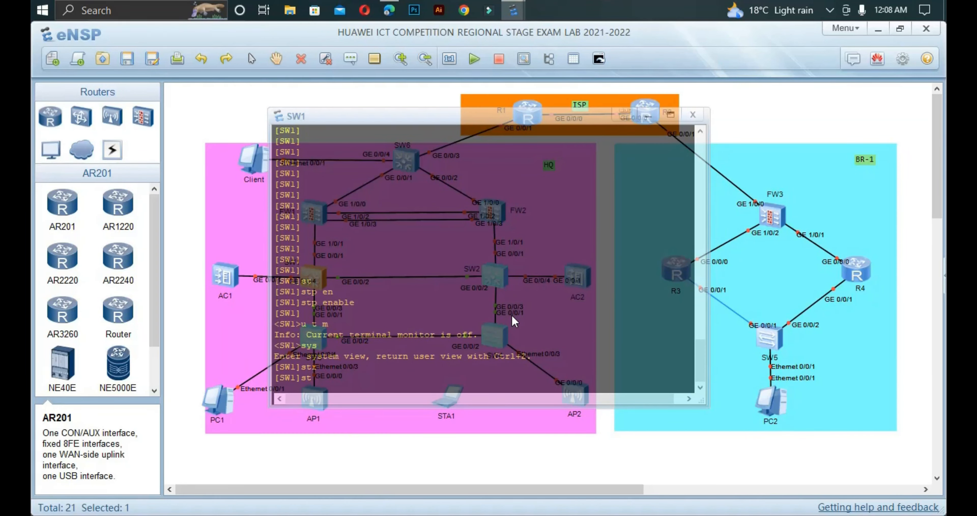
key("Tab")
type("p")
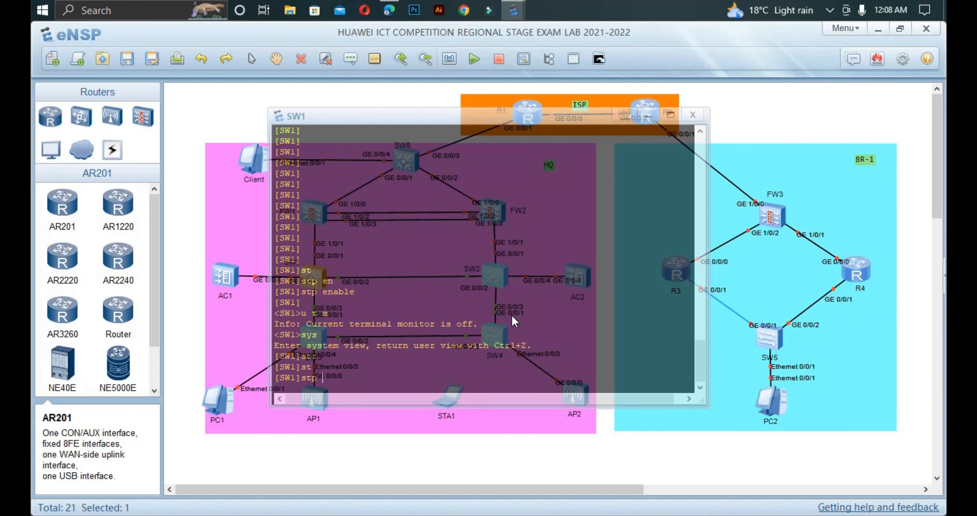
type(" i")
key("Tab")
type("1 ")
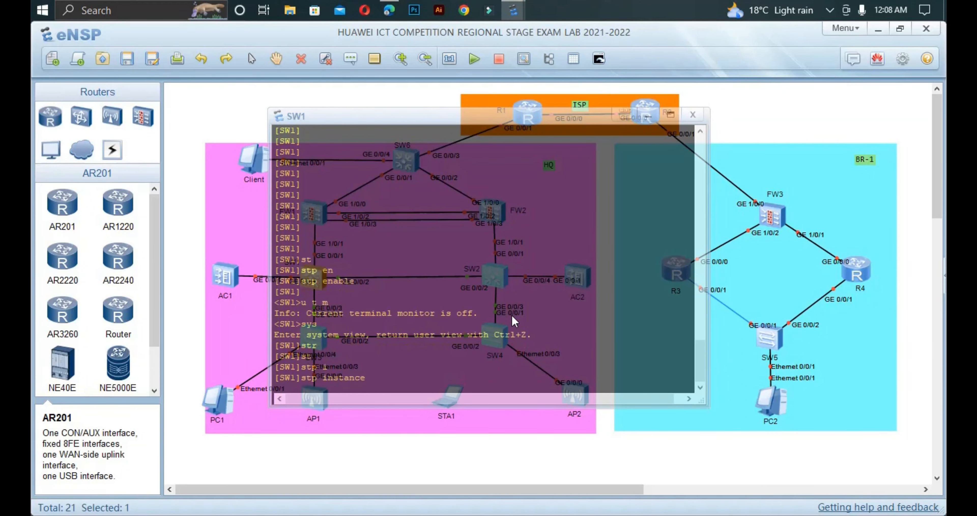
type("r")
key("Tab")
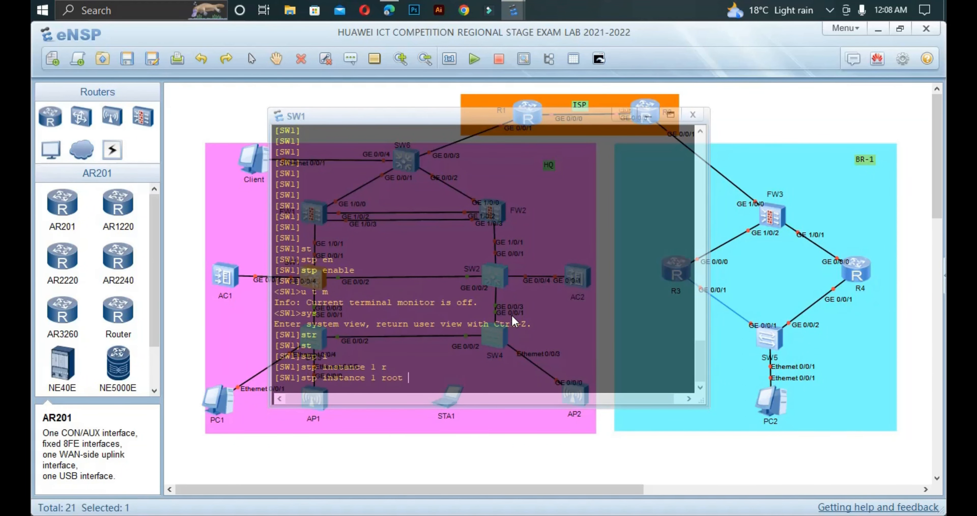
type("p")
key("Tab")
key("Return")
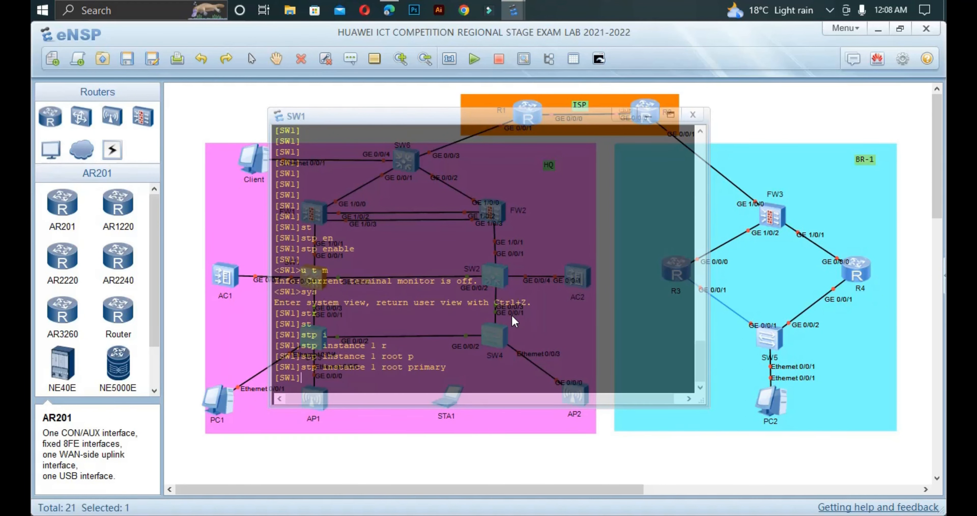
Step: Set SW1's spanning tree mode to MSTP and enter the stp region-configuration view
type("st")
key("Tab")
type("p")
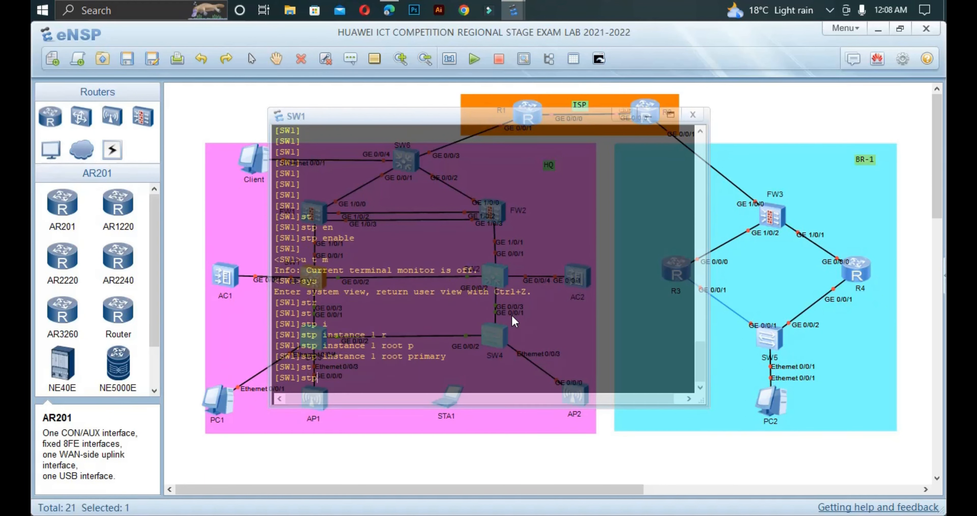
type(" m")
key("Tab")
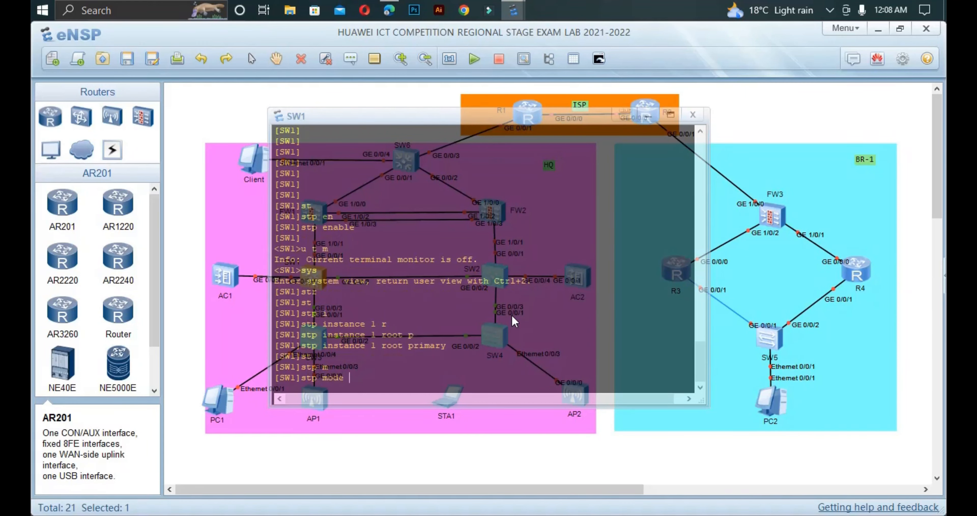
type("m")
key("Tab")
key("Return")
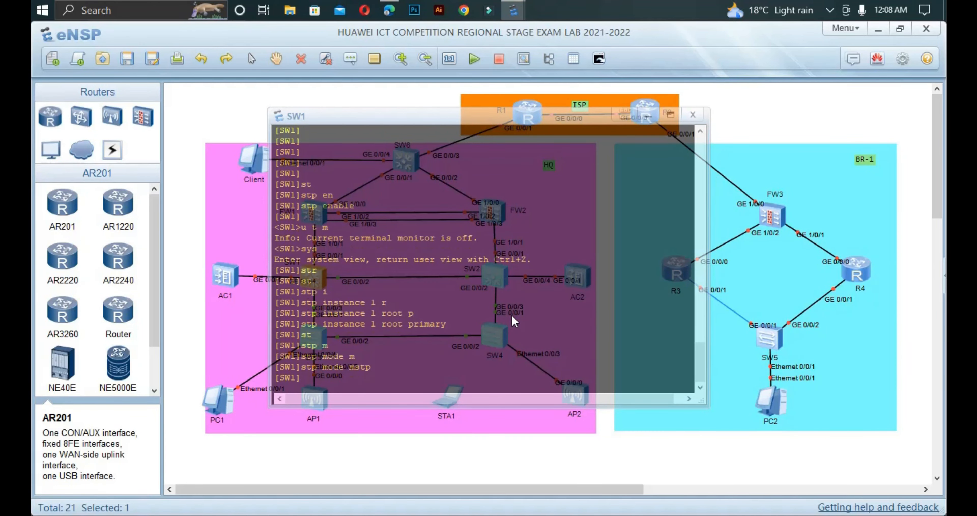
type("st")
key("Tab")
type("p")
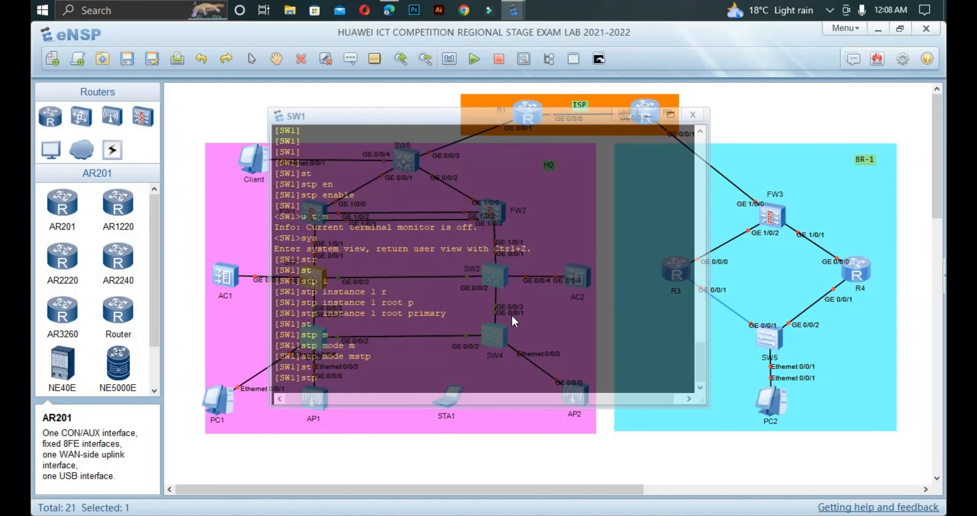
type(" re")
key("Tab")
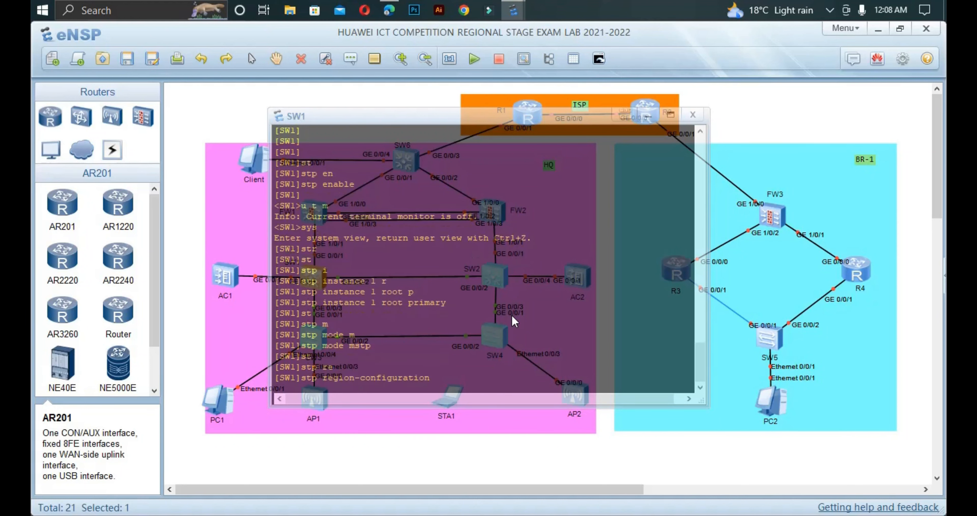
key("Return")
Step: Name SW1's MST region huawei and map VLANs 101 to 103 to instance 1
type("re")
key("Tab")
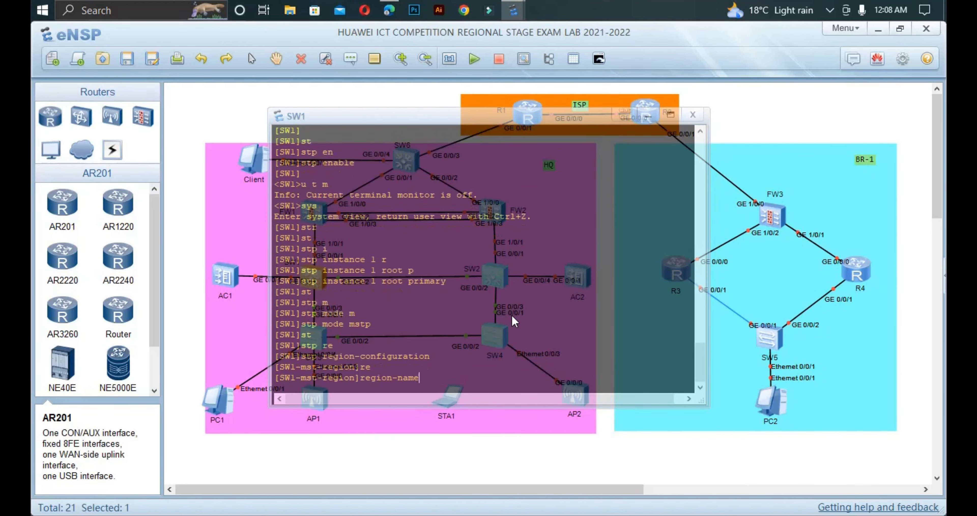
type("huawei")
key("Return")
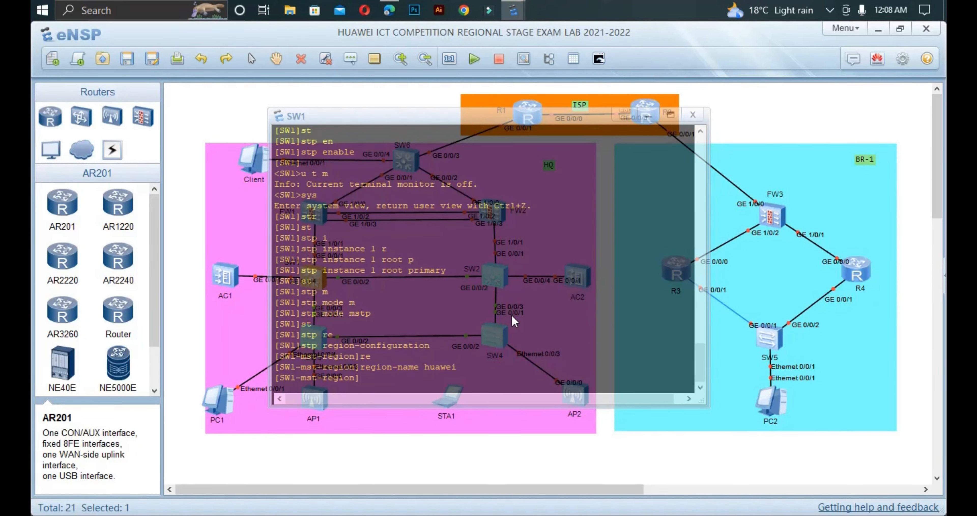
type("i")
key("Tab")
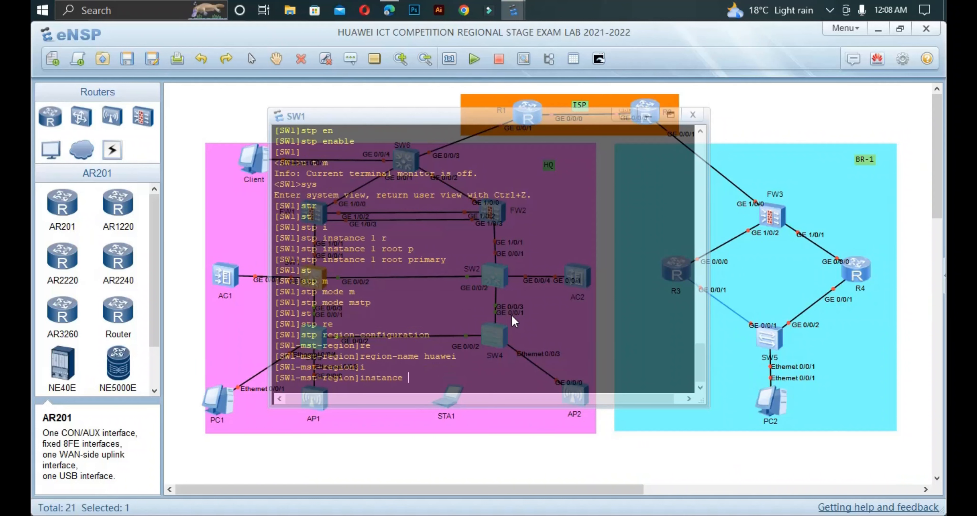
type("1")
type(" v")
key("Tab")
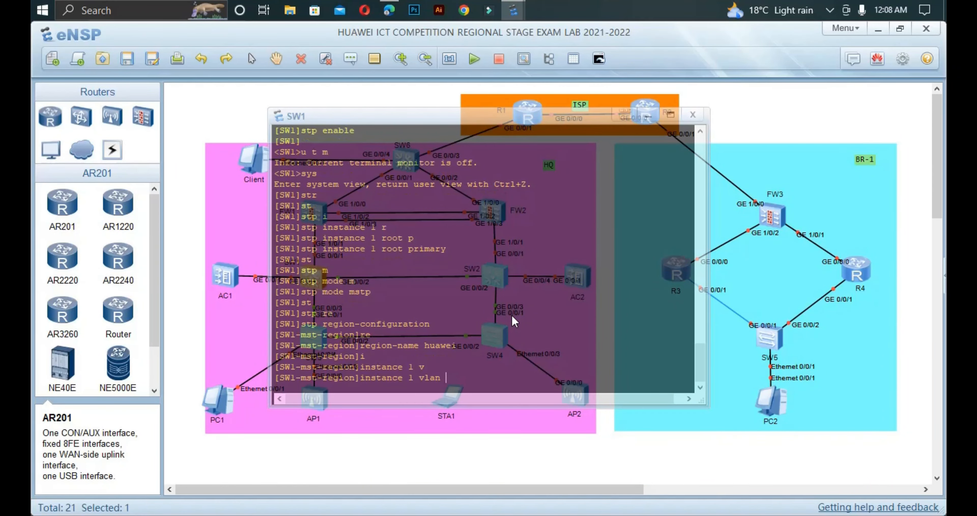
type("101 to 103")
key("Return")
Step: Activate the region configuration, verify it with display this, and close SW1's console
type("ac")
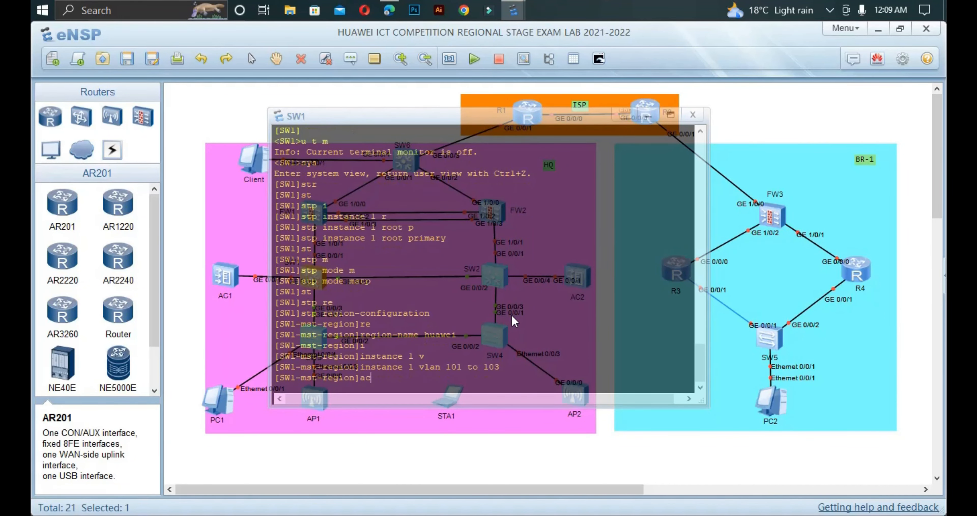
key("Tab")
type("re")
key("Tab")
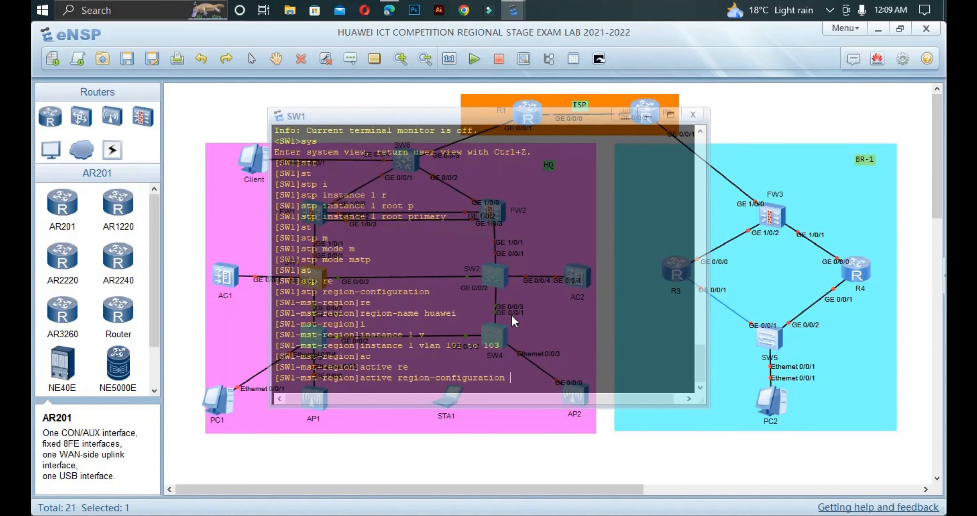
key("Return")
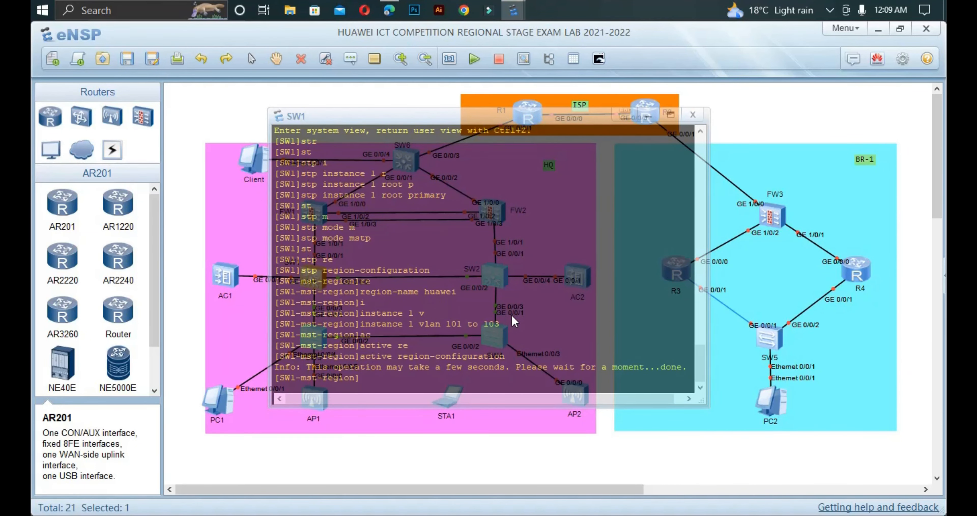
type("dis th")
key("Tab")
key("Return")
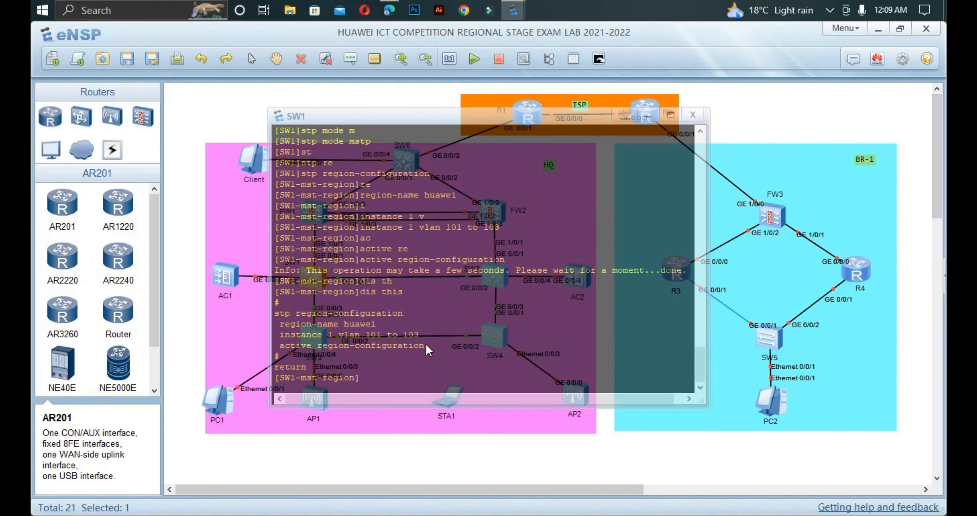
left_click_drag(424, 346, 268, 308)
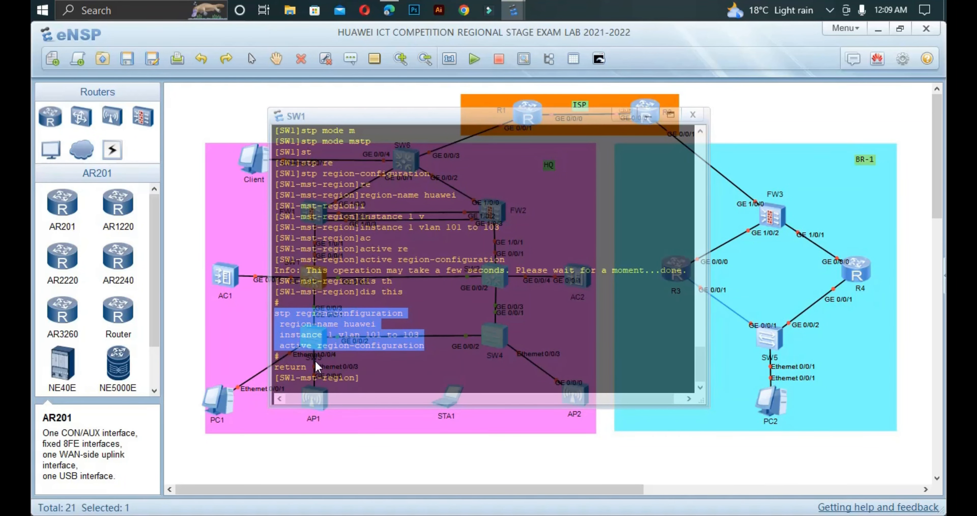
left_click(363, 378)
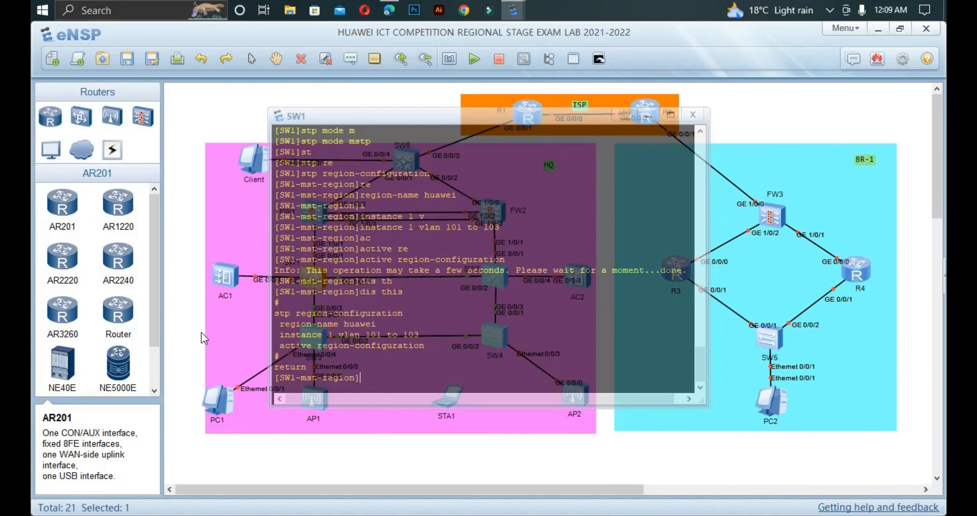
left_click(210, 332)
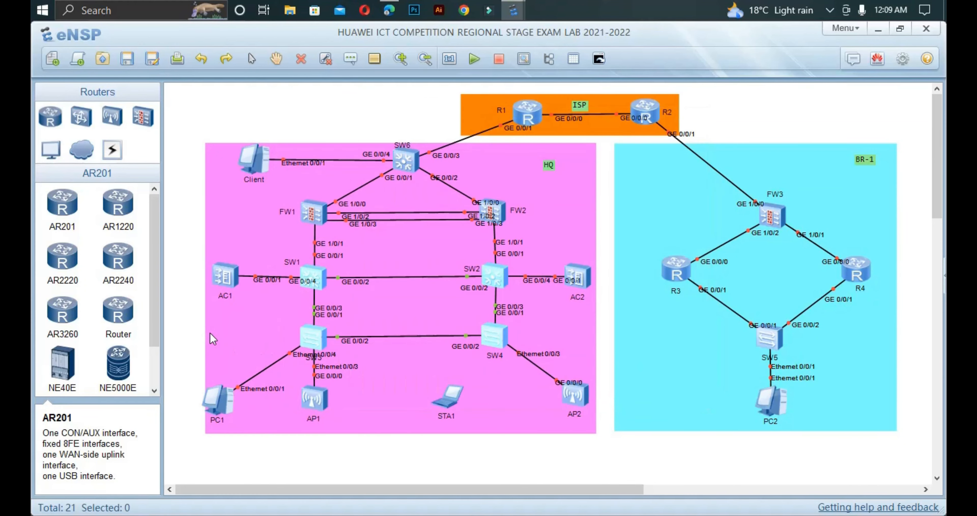
Step: Open SW2's console, disable terminal monitor logging, and enable STP in system view
double_click(500, 281)
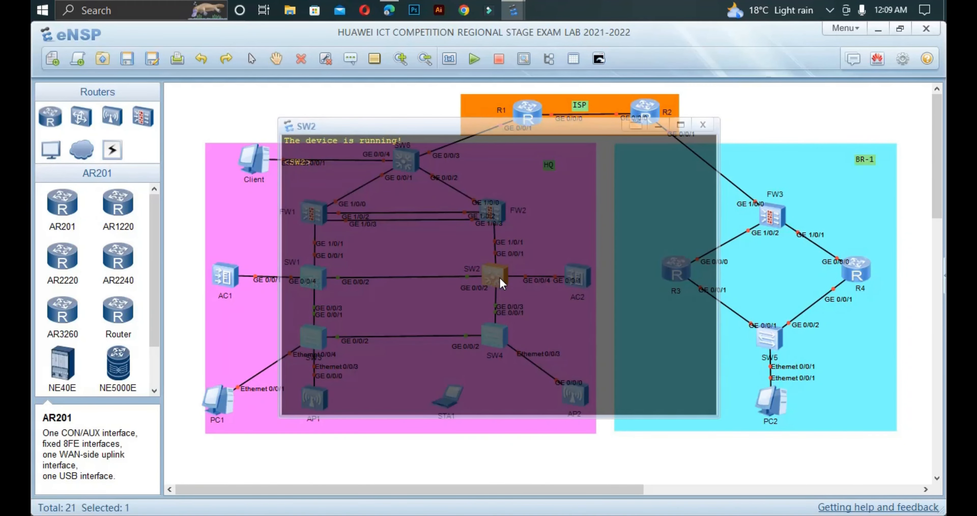
type("sys")
key("Return")
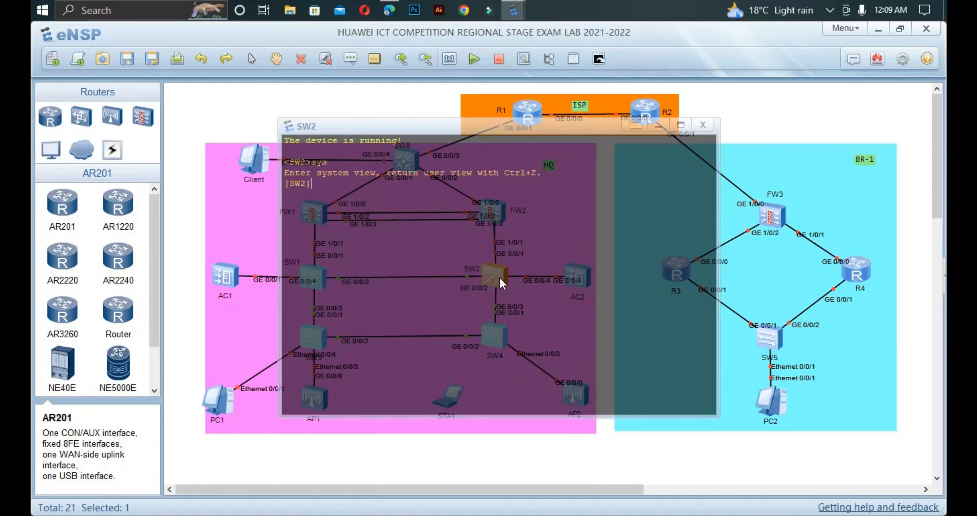
key("ctrl+z")
type("u t m")
key("Return")
type("sys")
key("Return")
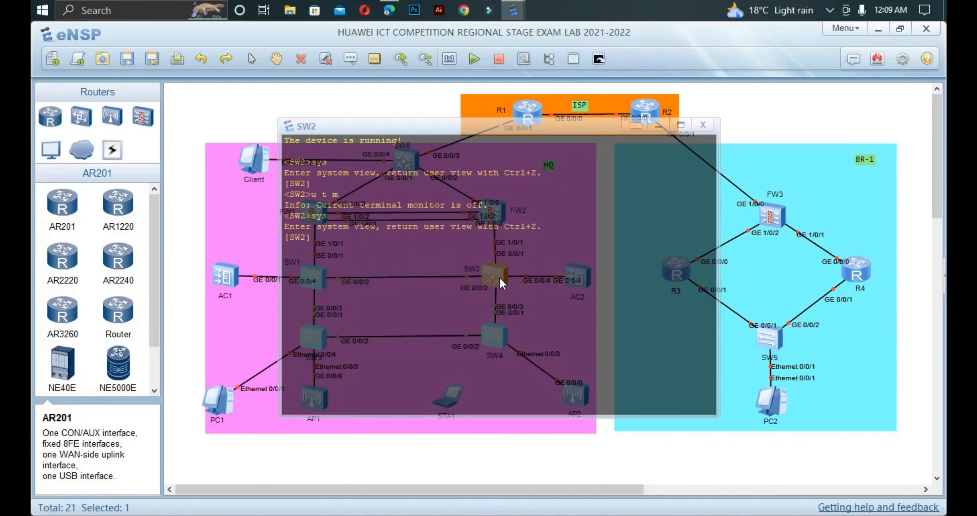
type("st")
key("Tab")
type("en")
key("Tab")
key("Return")
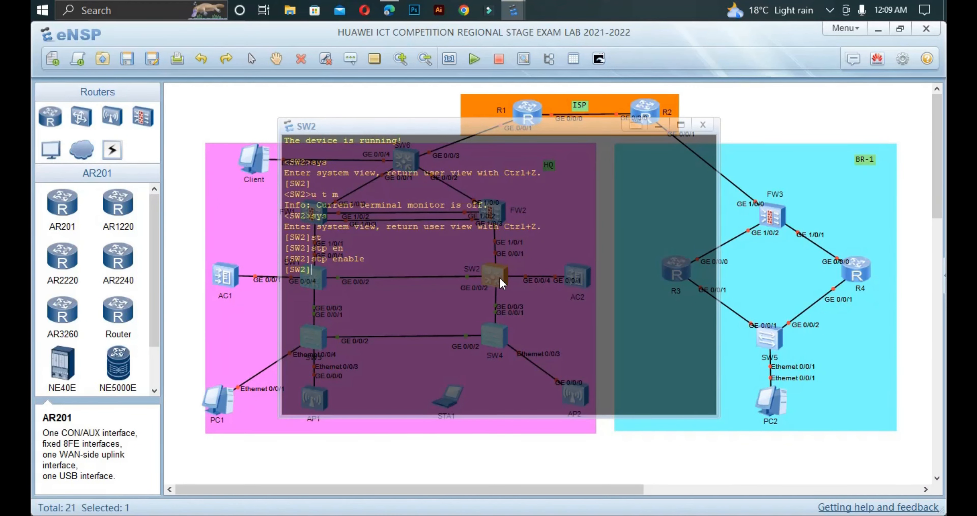
Step: Set SW2's spanning tree mode to MSTP
type("st")
key("Tab")
type("m")
key("Tab")
type("m")
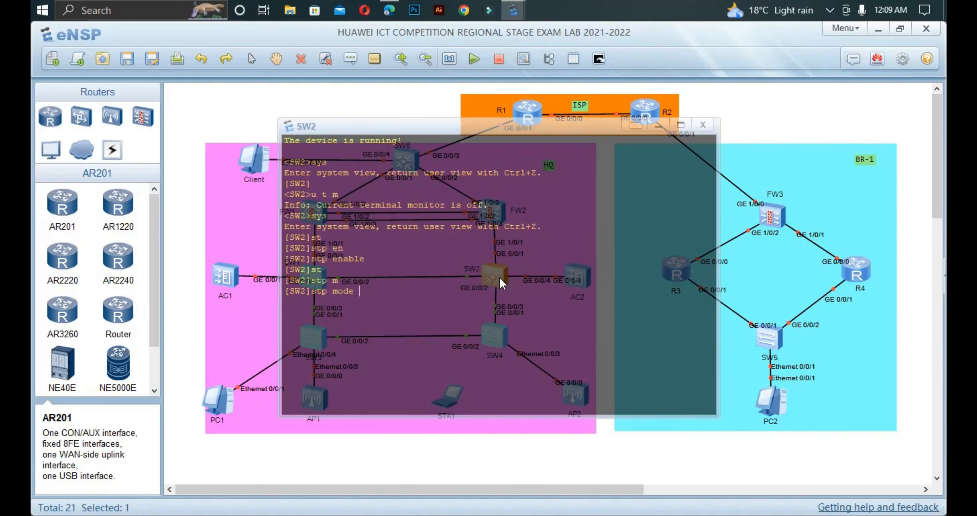
key("Return")
key("Return")
Step: Make SW2 the secondary root for instance 1 and begin the stp region-configuration command
type("stp")
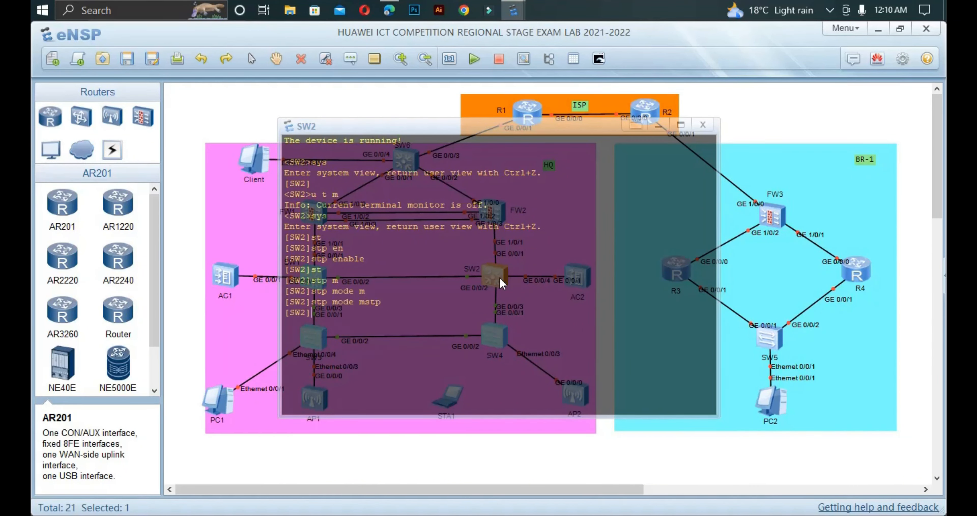
key("Tab")
type("i")
key("Tab")
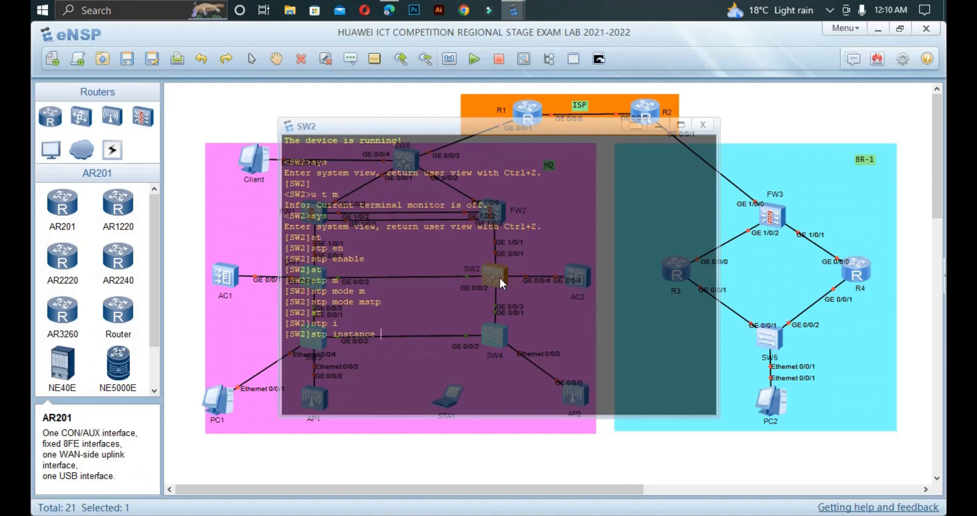
type("1 r")
key("Tab")
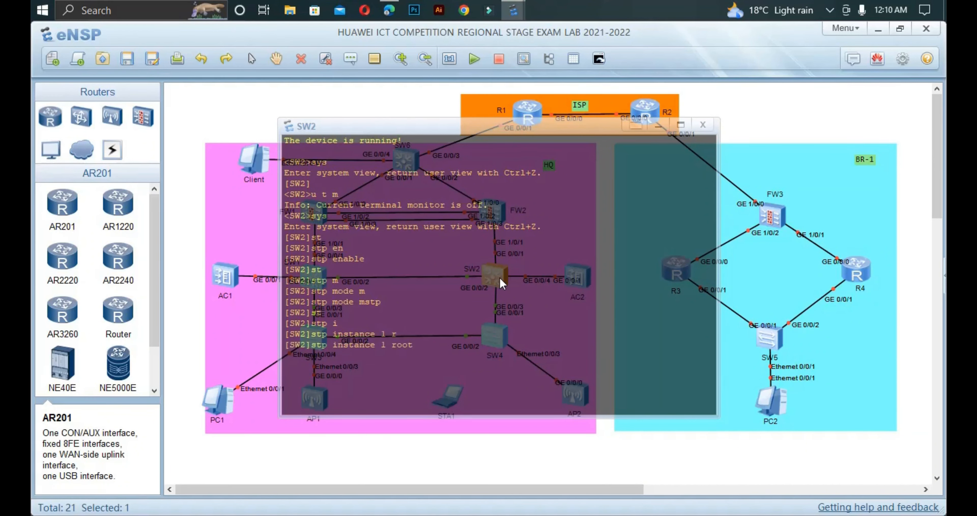
type("se")
key("Tab")
key("Return")
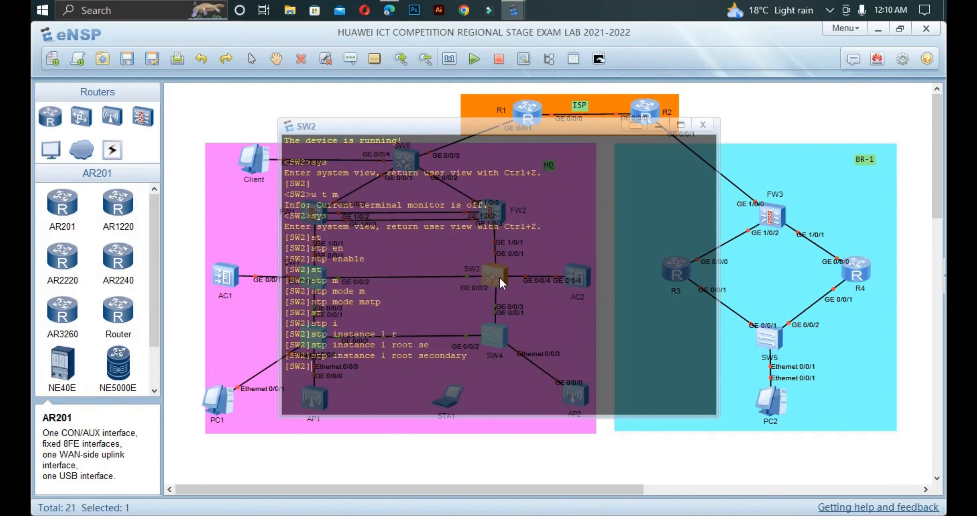
type("st")
key("Tab")
Step: Enter SW2's MST region configuration and name the region huawei
type("re")
key("Tab")
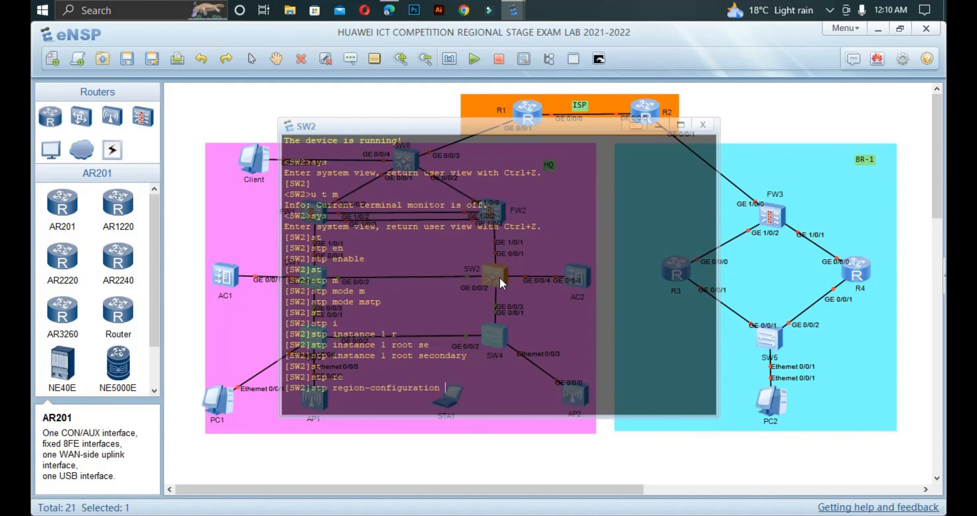
key("Return")
type("re")
key("Tab")
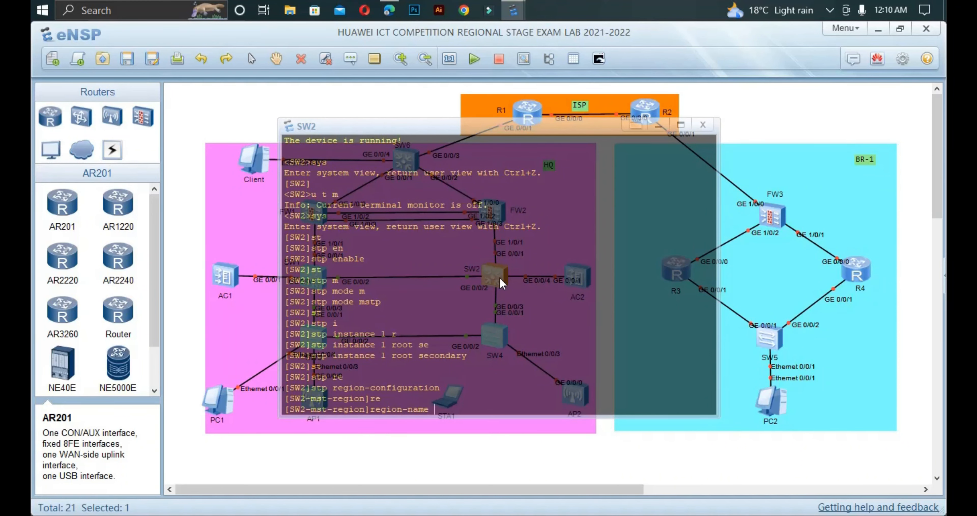
type("huawei")
key("Return")
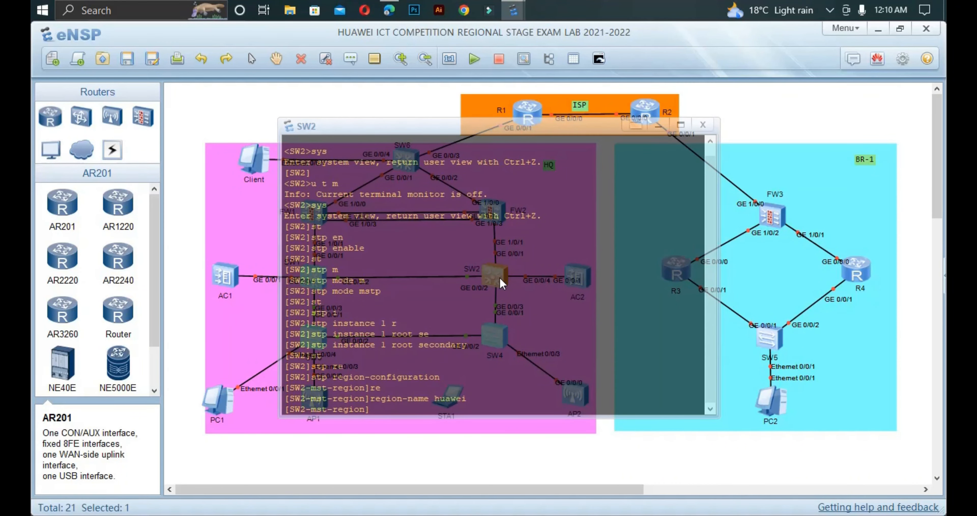
Step: Map VLANs 101 to 103 to instance 1 in SW2's region
type("is")
key("Tab")
key("BackSpace")
type("n")
key("Tab")
type("1 v")
key("Tab")
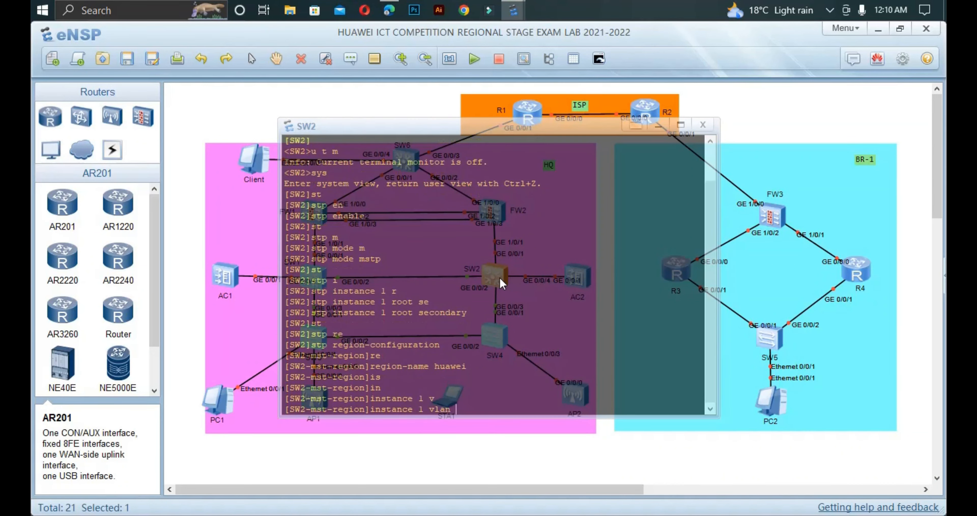
type("101 to 103")
key("Return")
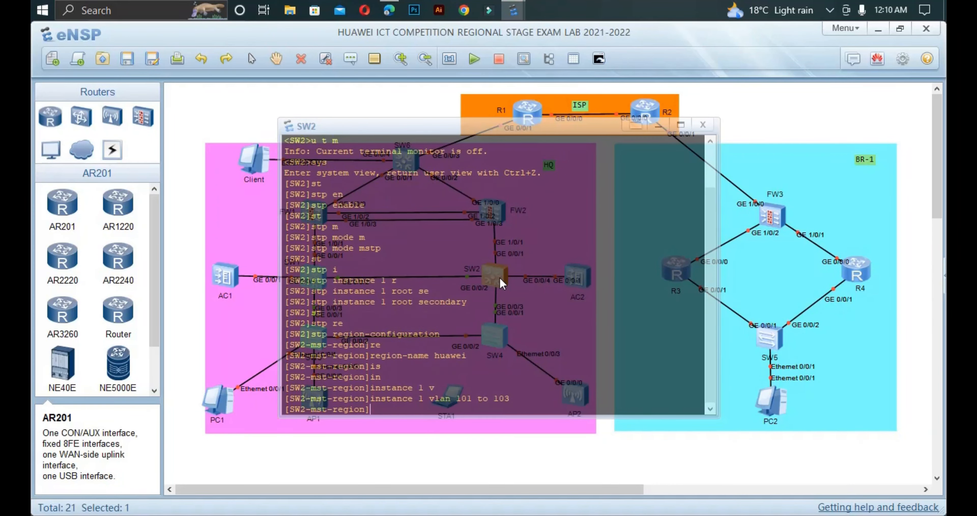
Step: Activate SW2's region configuration, verify it with dis this, and quit the region view
type("ac")
key("Tab")
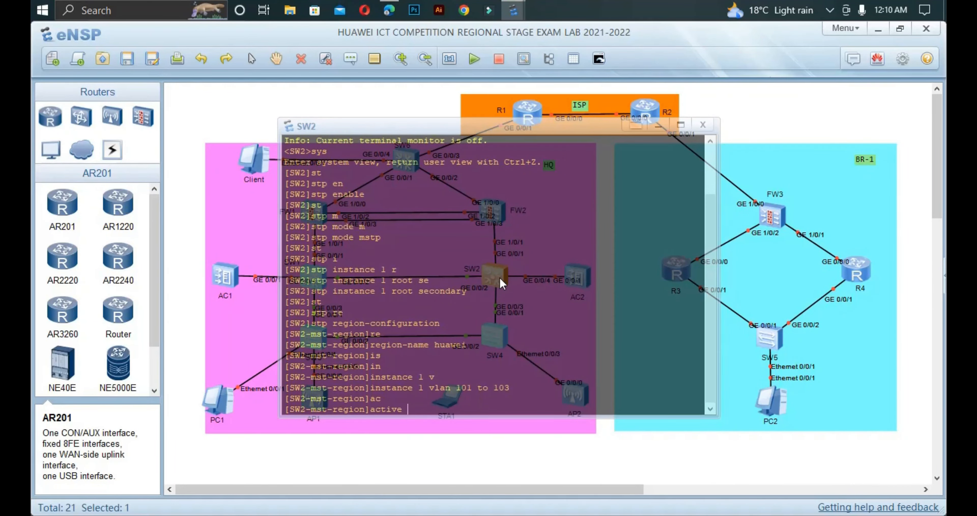
type("r")
key("Tab")
key("Return")
key("Return")
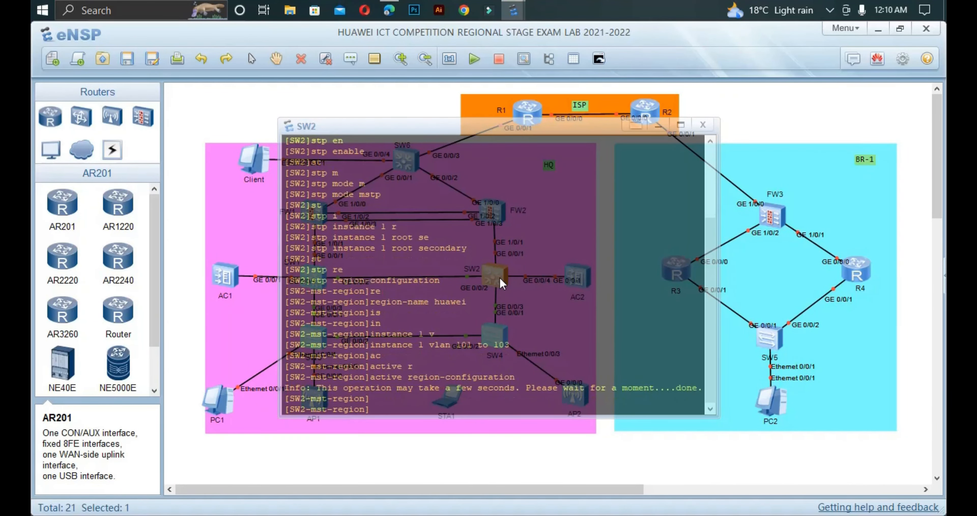
type("dis thi")
key("Return")
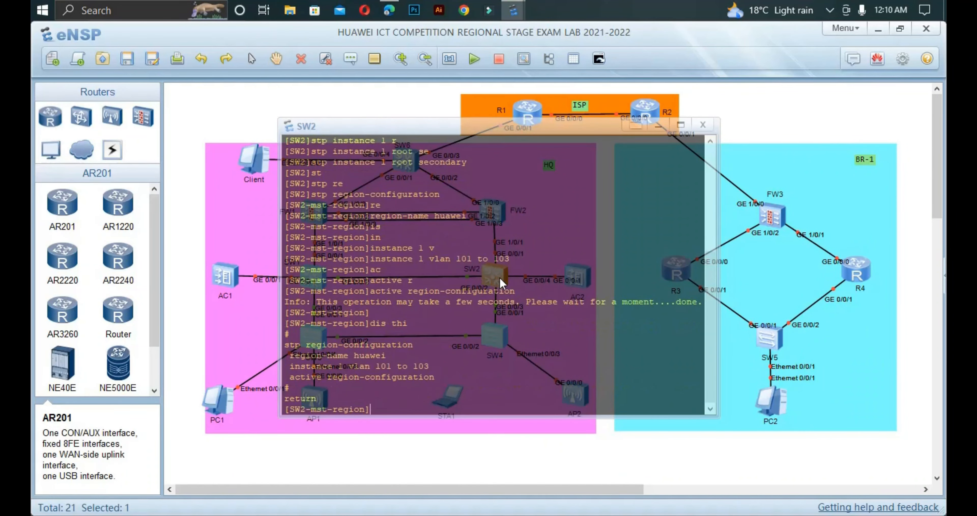
type("qui")
key("Return")
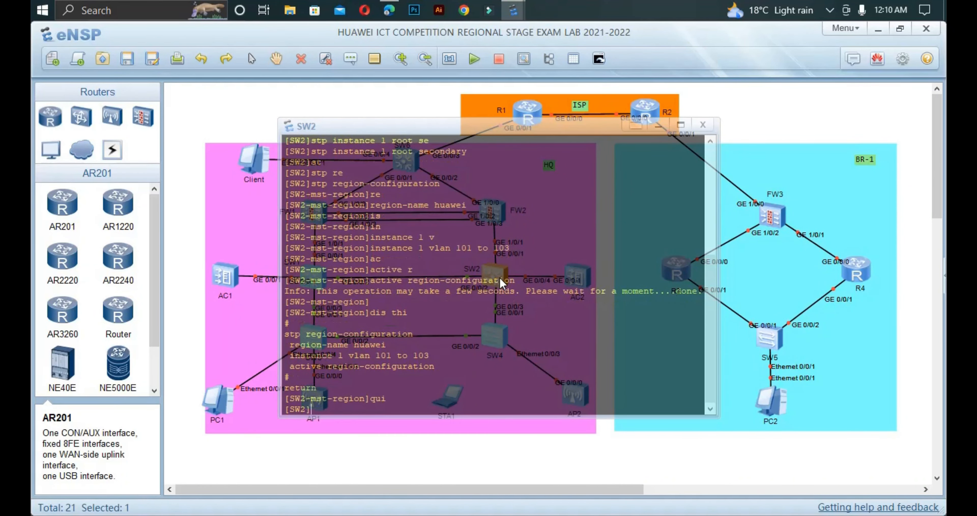
Step: On SW3's console, enable spanning tree from system view
left_click(320, 453)
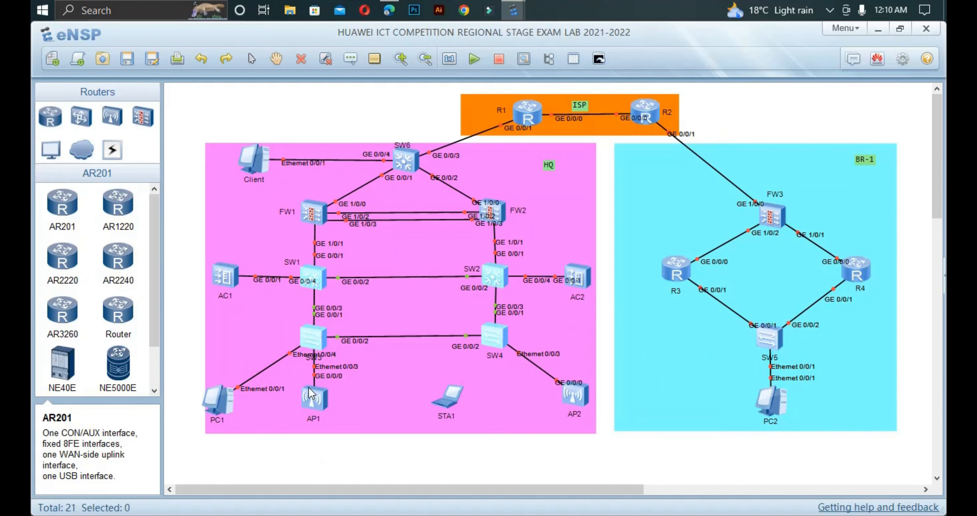
double_click(323, 340)
type("sys")
key("Return")
type("st")
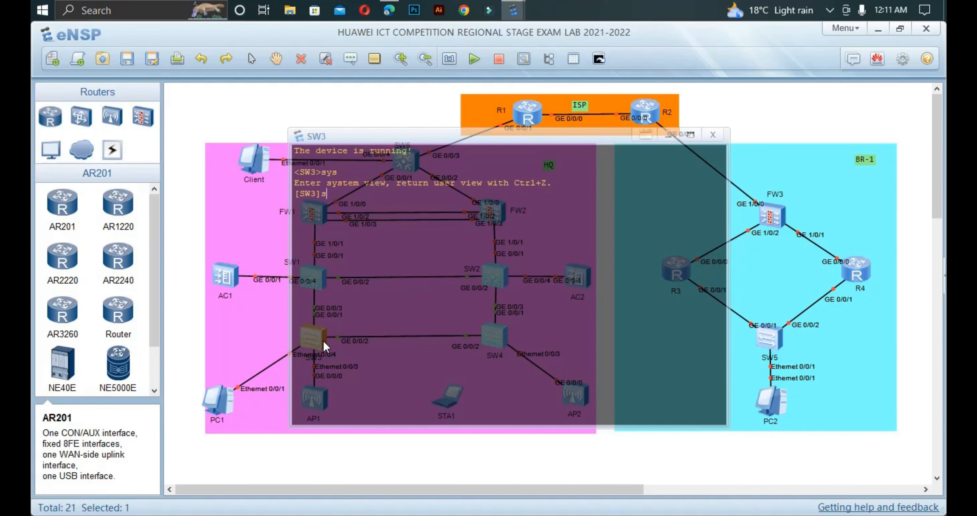
key("Tab")
type("e")
key("Tab")
type("n")
key("Tab")
key("Return")
Step: Set SW3's spanning tree mode to MSTP
type("st")
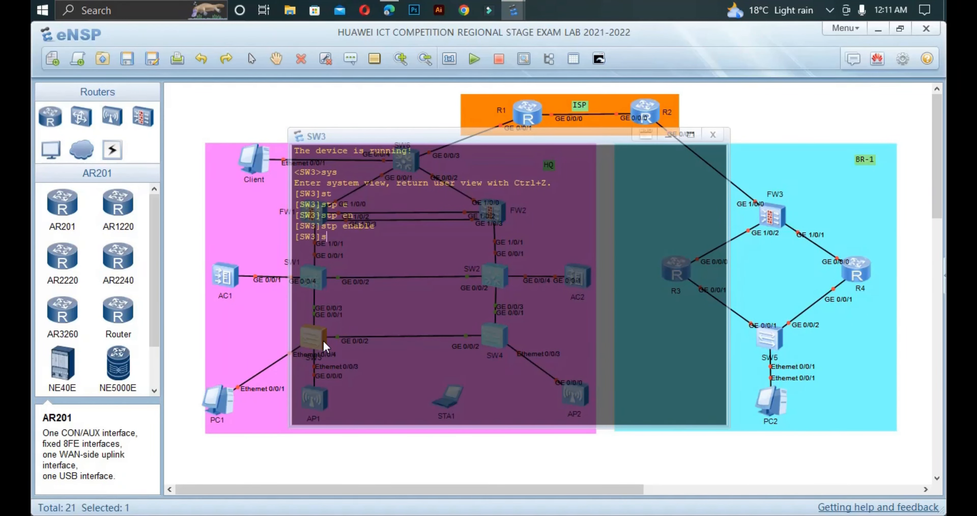
key("Tab")
type("mo")
key("Tab")
type("m")
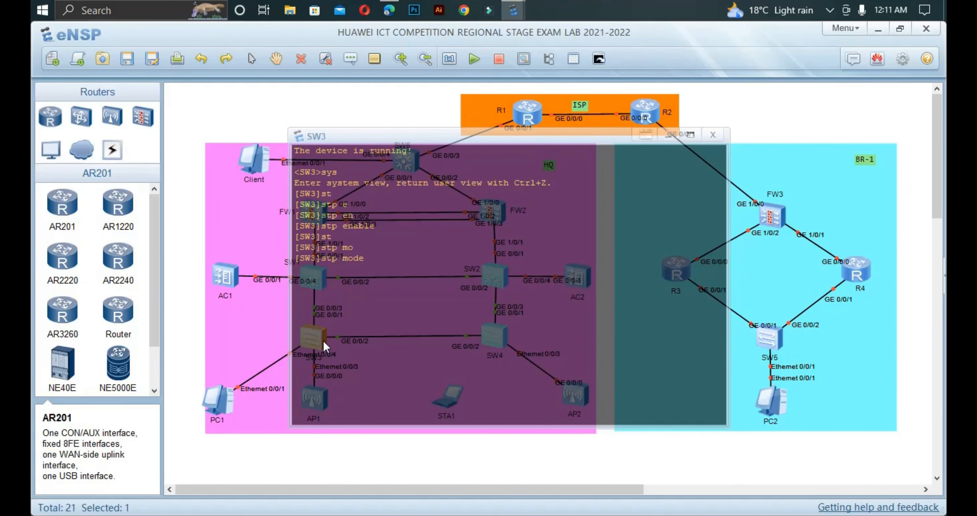
key("Tab")
key("Return")
Step: Enter SW3's MST region configuration and name the region huawei
type("st")
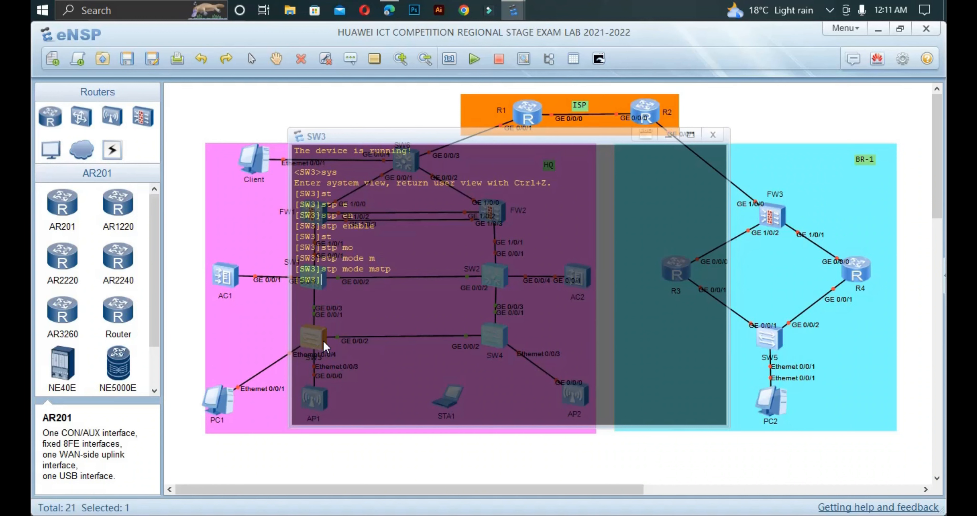
key("Tab")
type("re")
key("Tab")
key("Return")
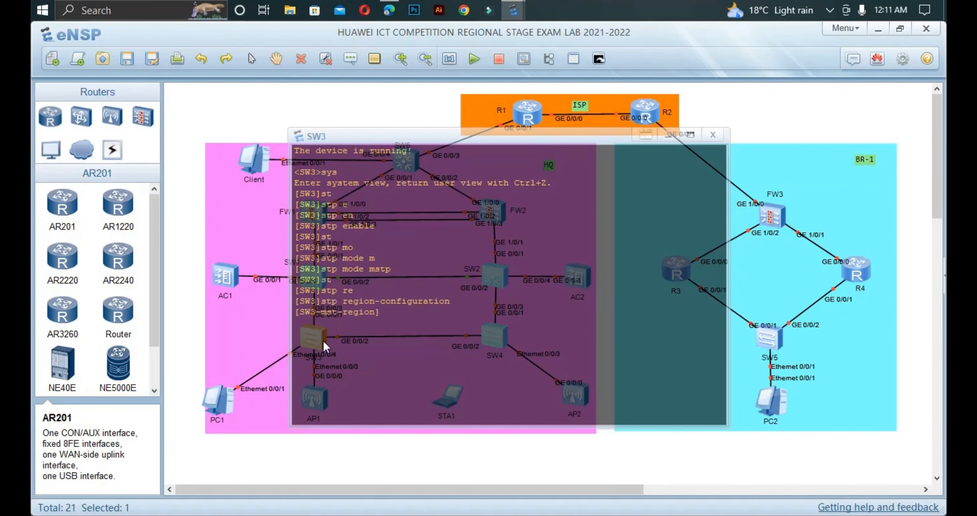
type("re")
key("Tab")
type("h")
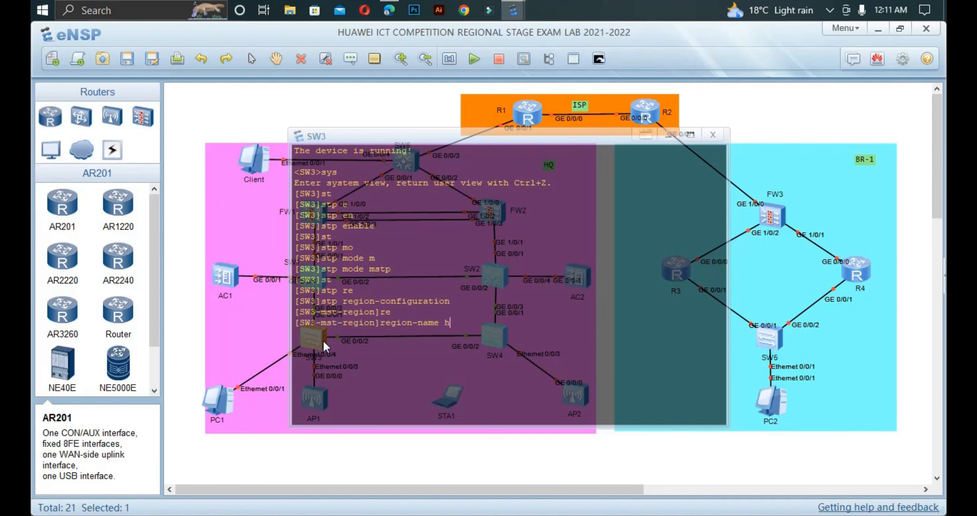
type("uawei")
key("Return")
Step: Map VLANs 101 to 103 to MST instance 1 on SW3
type("ins")
key("Tab")
key("BackSpace")
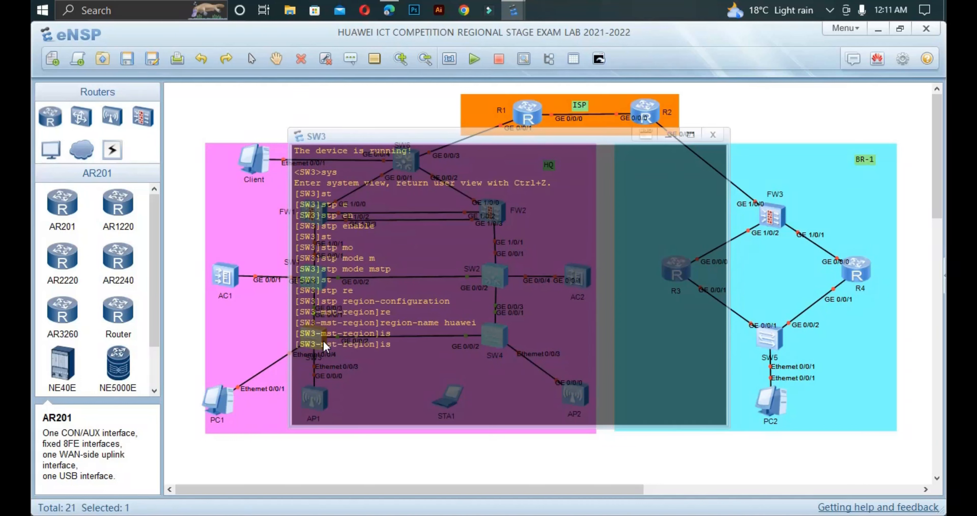
type("n")
key("Tab")
type("1 v")
key("Tab")
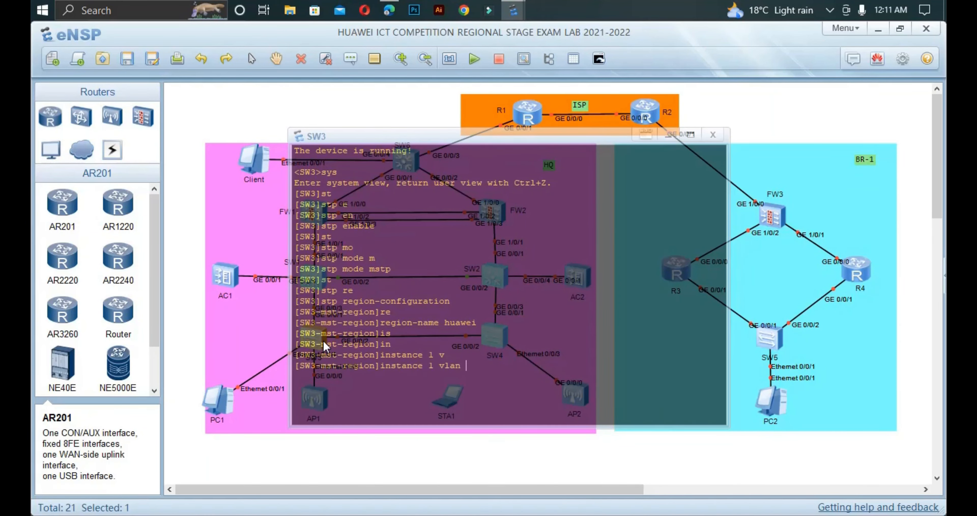
type("101 to 103")
key("Return")
Step: Activate SW3's MST region configuration and return to the topology
type("ac")
key("Tab")
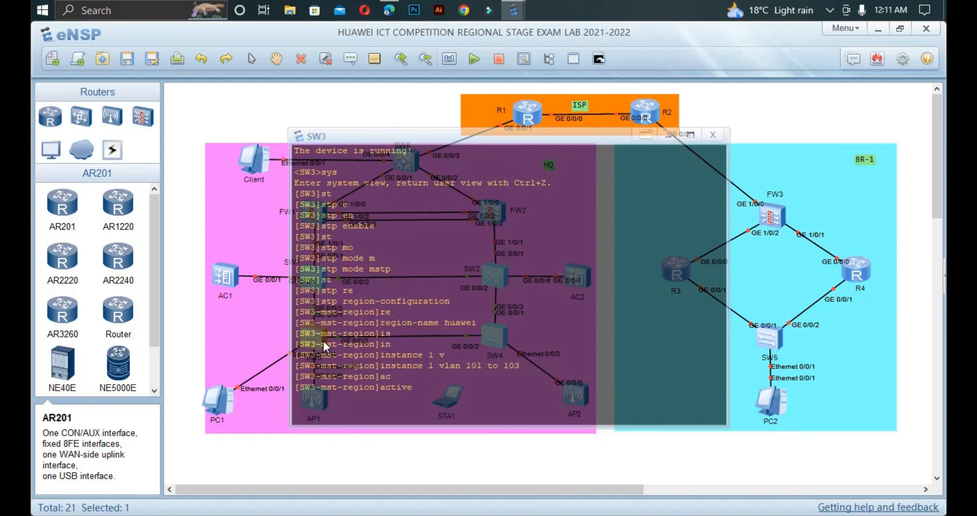
type("re")
key("Tab")
key("Return")
key("Return")
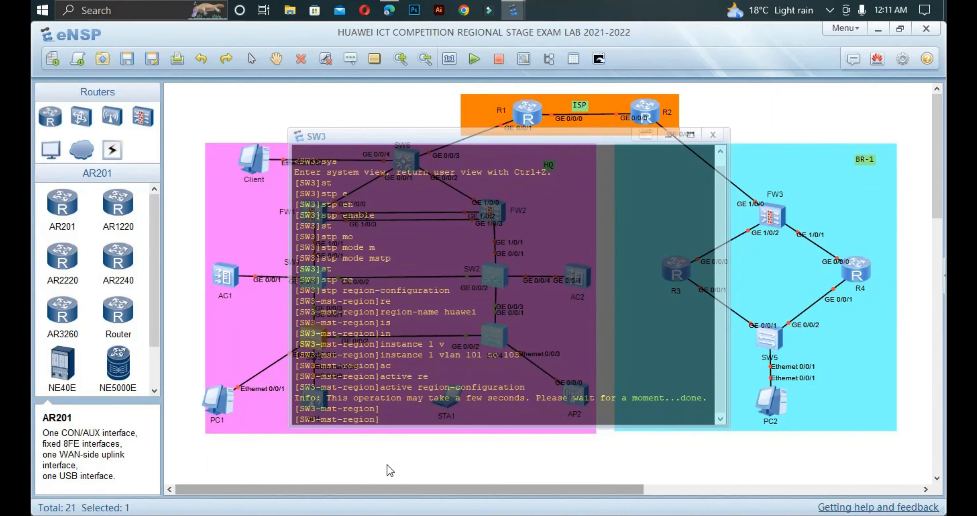
left_click(390, 470)
Step: On SW4's console, turn off terminal monitor and enable spanning tree in system view
double_click(489, 340)
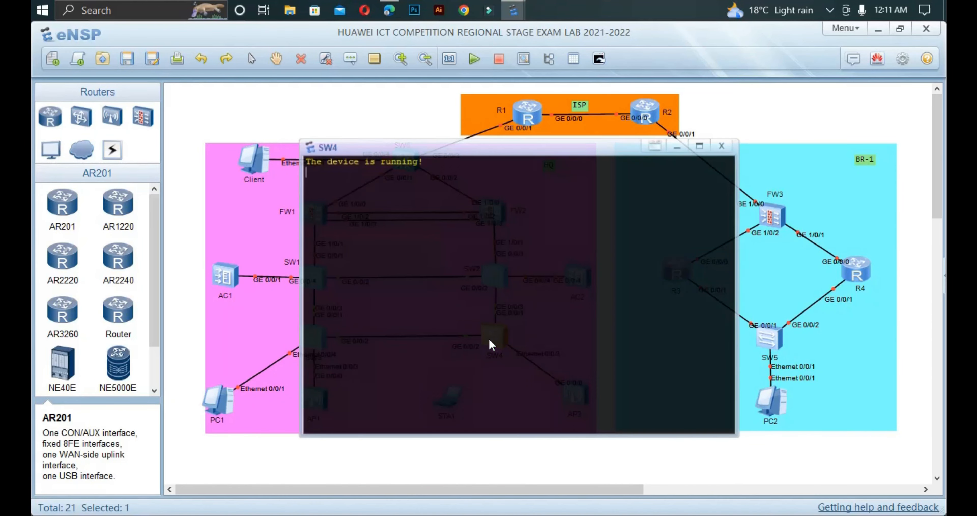
key("Return")
key("Return")
type("u t ")
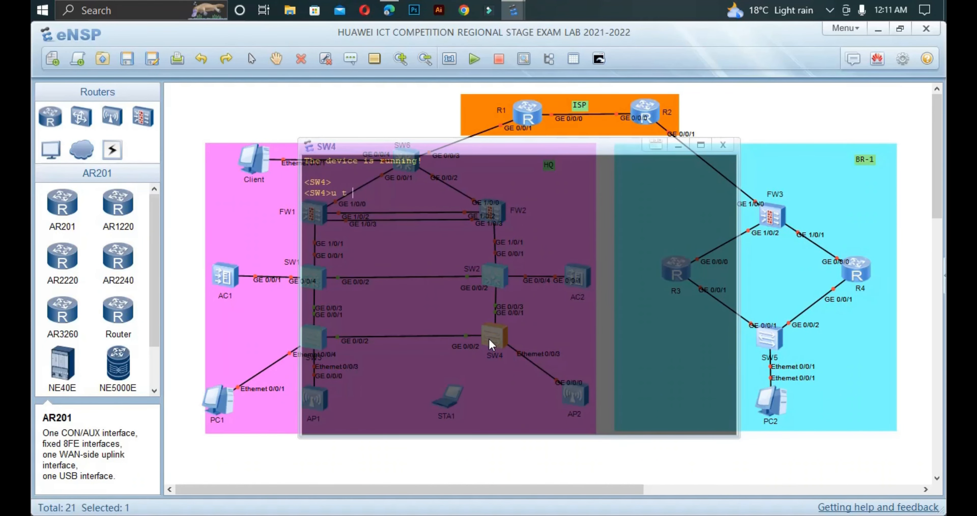
type("m")
key("Return")
type("sys")
key("Return")
type("st")
key("Tab")
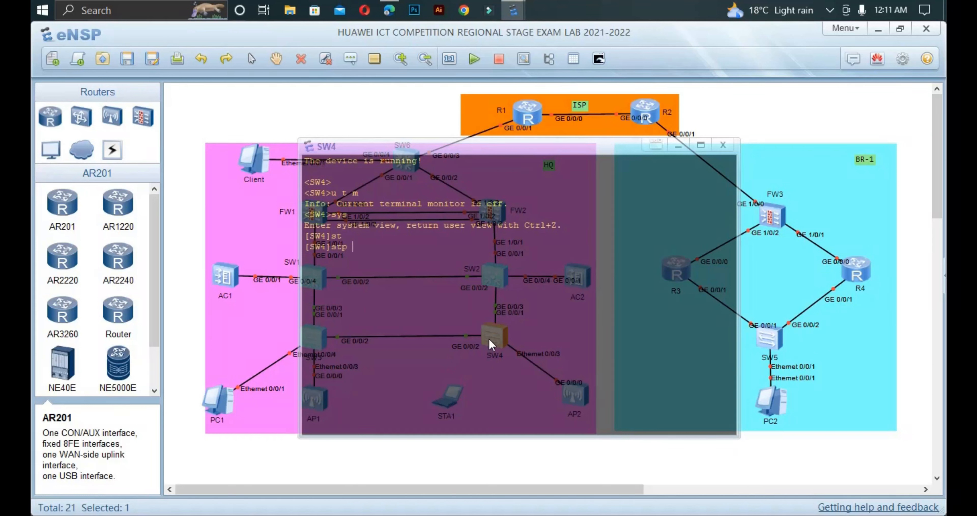
type("en")
key("Tab")
key("Return")
Step: Set SW4's spanning tree mode to MSTP
type("st")
key("Tab")
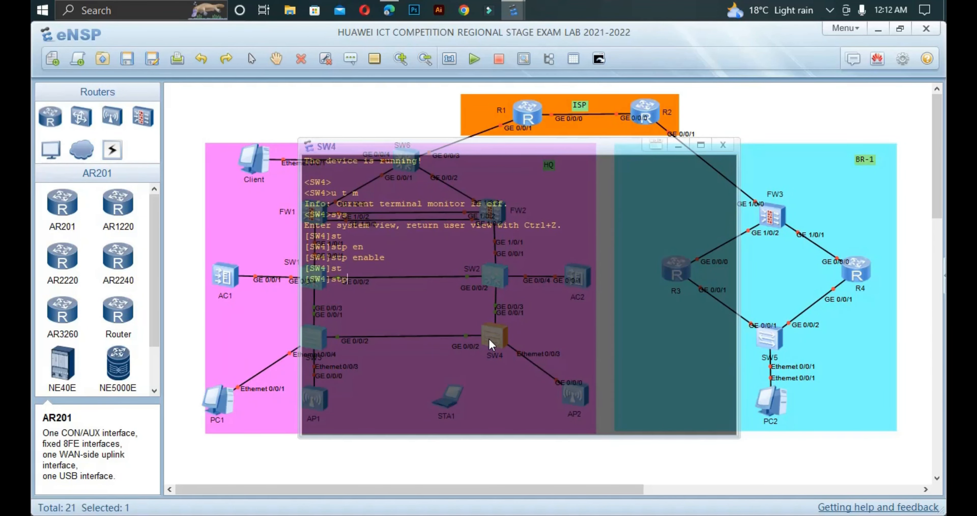
type("m")
key("Tab")
type("m")
key("Tab")
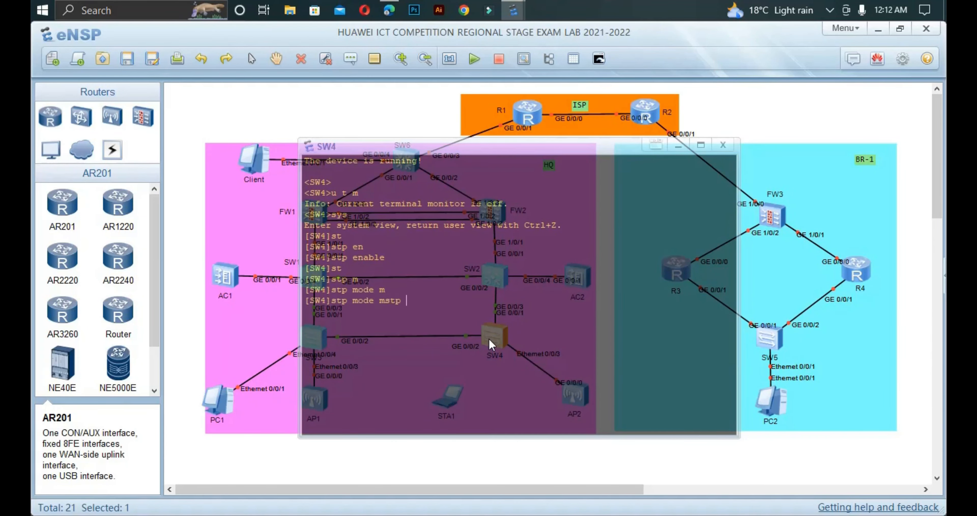
key("Return")
Step: Enter SW4's MST region configuration and name the region huawei
type("st")
key("Tab")
key("Tab")
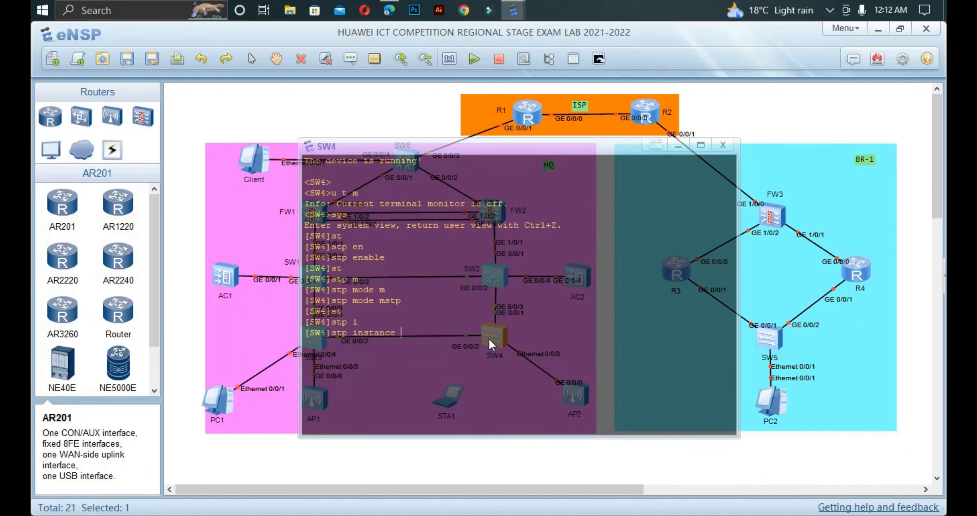
key("BackSpace")
key("BackSpace")
key("BackSpace")
key("BackSpace")
key("BackSpace")
key("BackSpace")
key("BackSpace")
key("BackSpace")
type("re")
key("Tab")
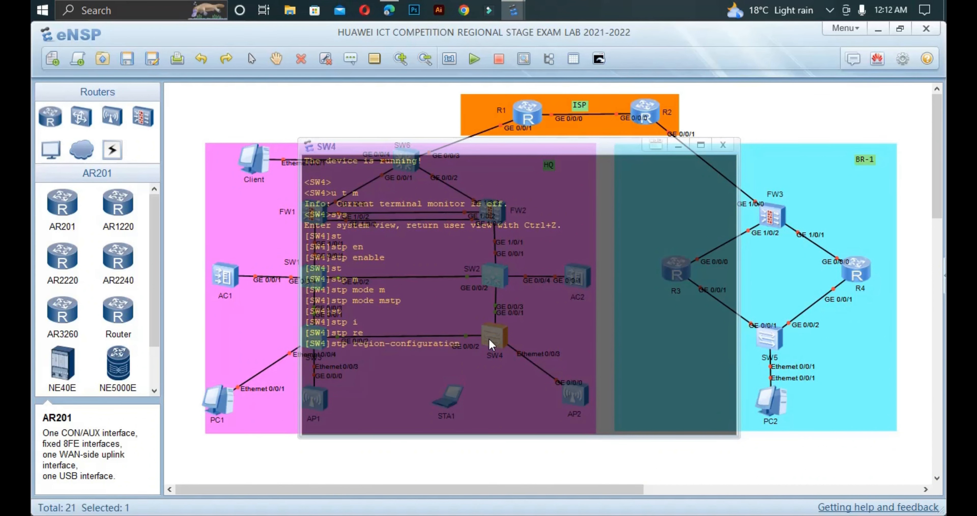
key("Return")
type("re")
key("Tab")
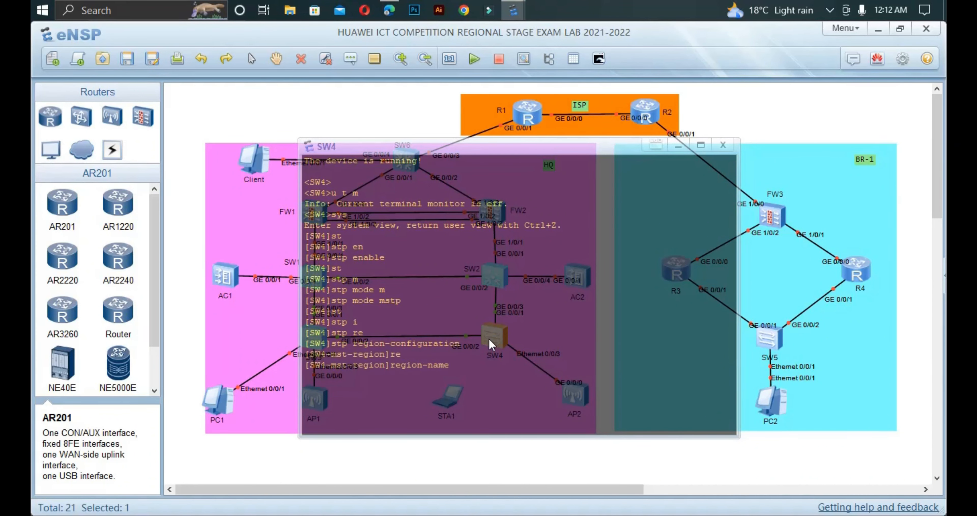
type("huawei")
key("Return")
Step: Map VLANs 101 to 103 to MST instance 1 on SW4
type("a")
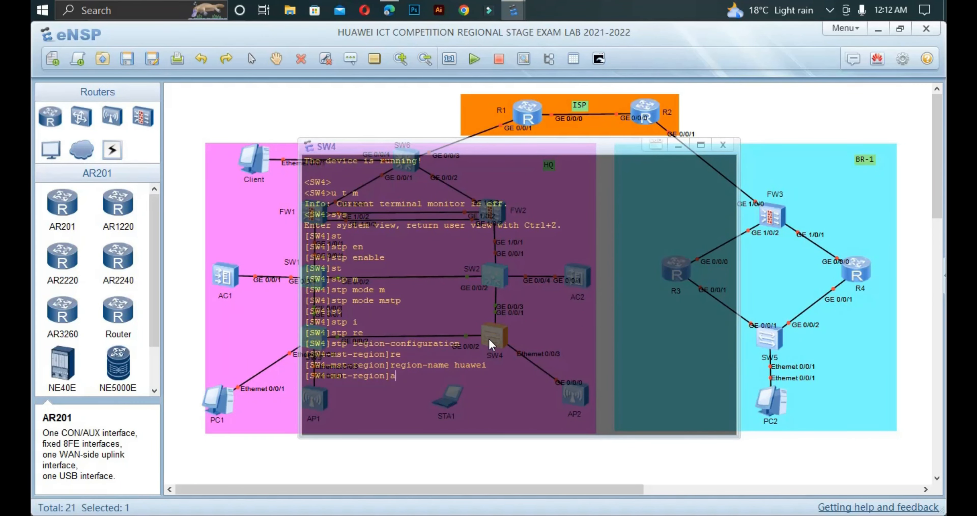
type("c")
key("Tab")
key("BackSpace")
key("BackSpace")
key("BackSpace")
key("BackSpace")
key("BackSpace")
key("BackSpace")
key("BackSpace")
type("ins")
key("Tab")
type("1 v")
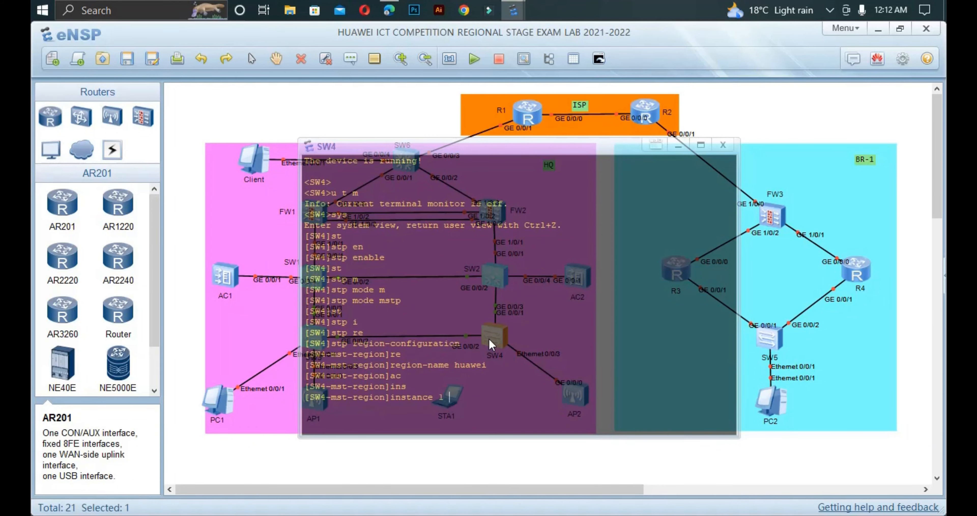
key("Tab")
type("101")
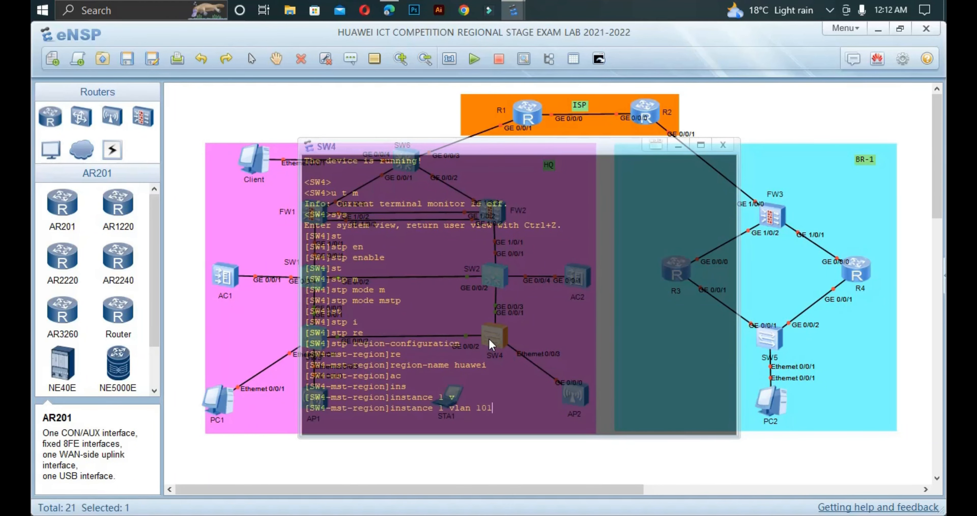
type(" to 103")
key("Return")
Step: Activate SW4's MST region configuration and return to the topology
type("ac")
type("t")
key("Tab")
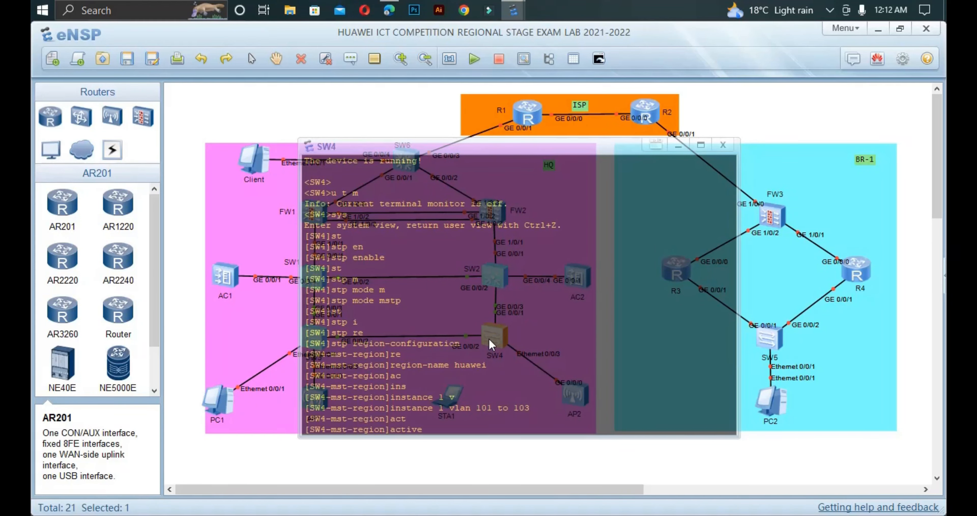
type("r")
key("Tab")
key("Return")
key("Return")
key("Return")
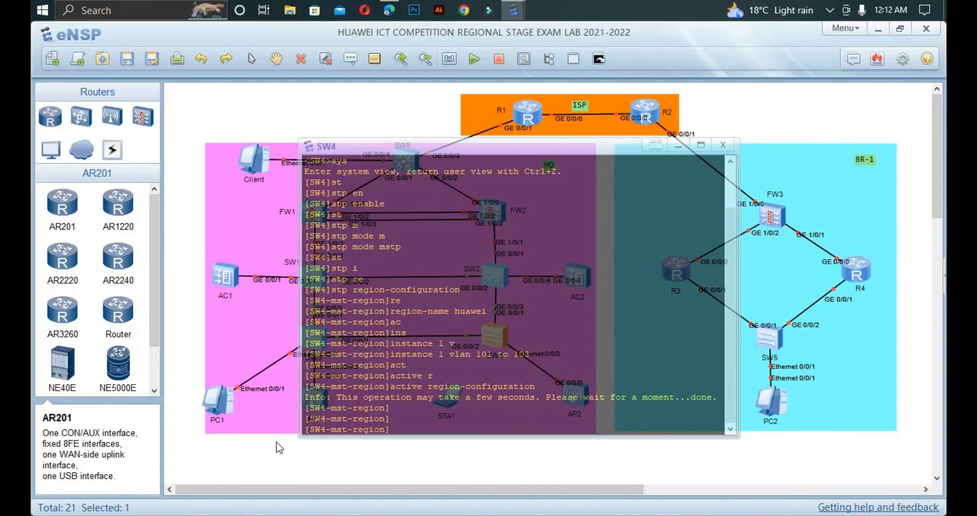
left_click(303, 452)
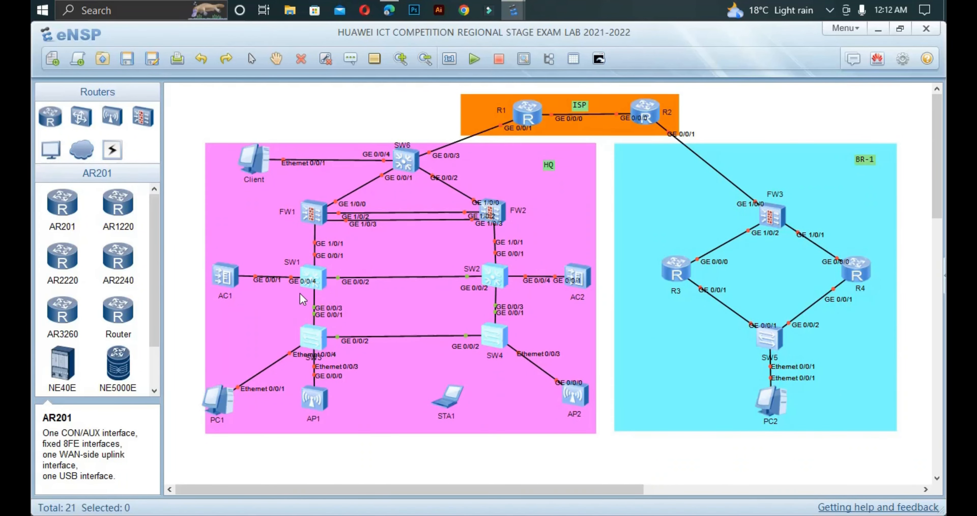
Step: Open SW1's console and leave the MST region view
double_click(312, 283)
key("Return")
key("Return")
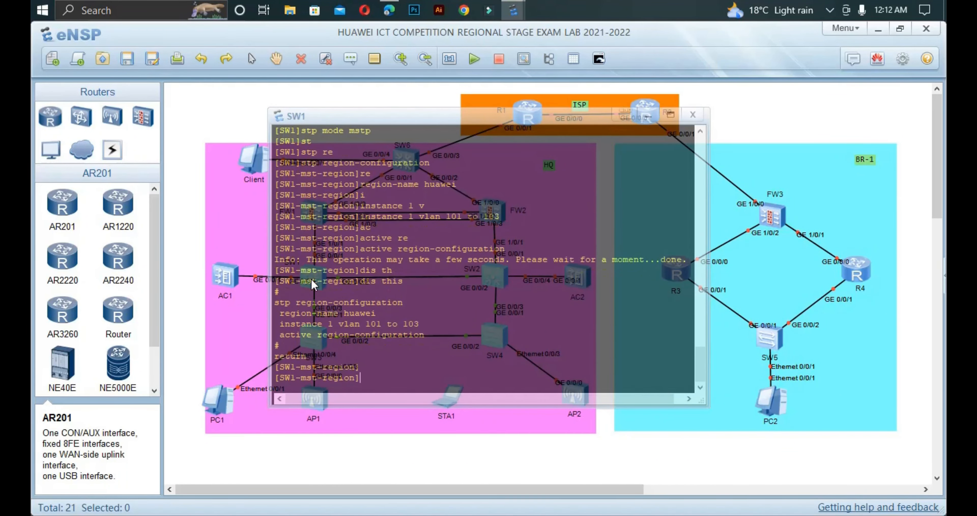
type("qui")
key("Return")
Step: Display SW1's STP brief summary and highlight the instance 1 rows for GE0/0/2 and GE0/0/3
type("d")
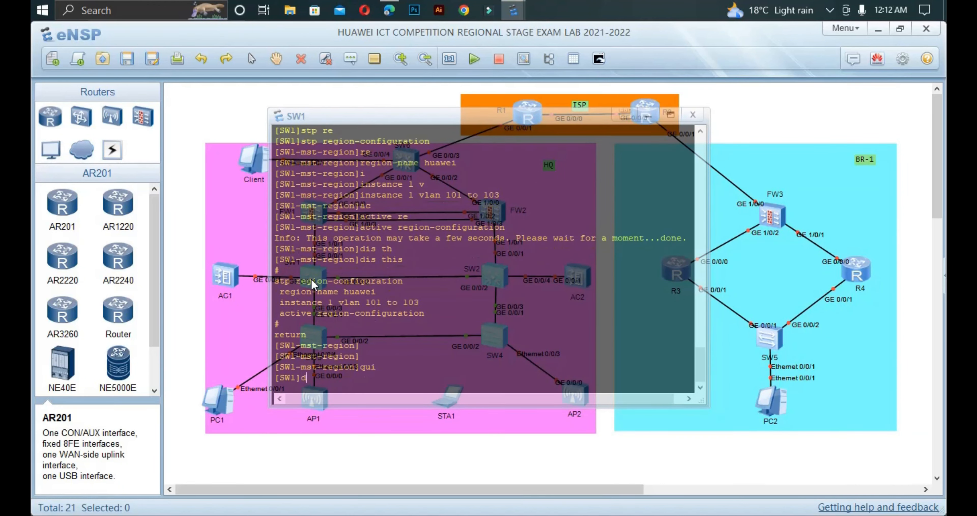
type("is st")
key("Tab")
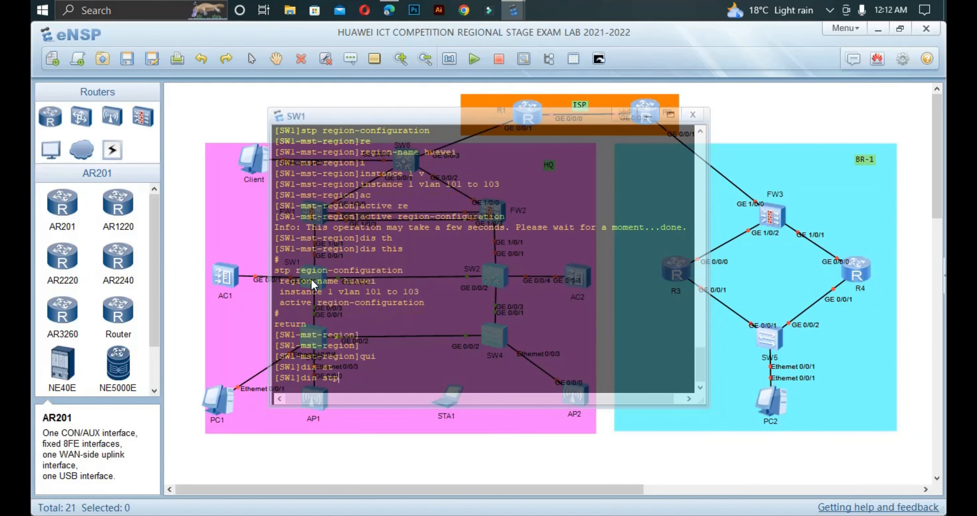
type("b")
key("Tab")
key("Return")
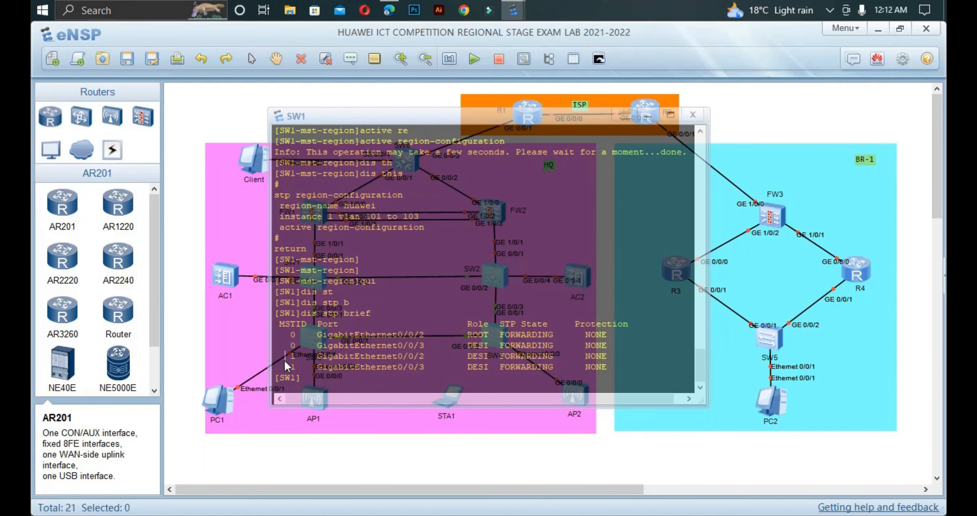
left_click_drag(284, 359, 620, 368)
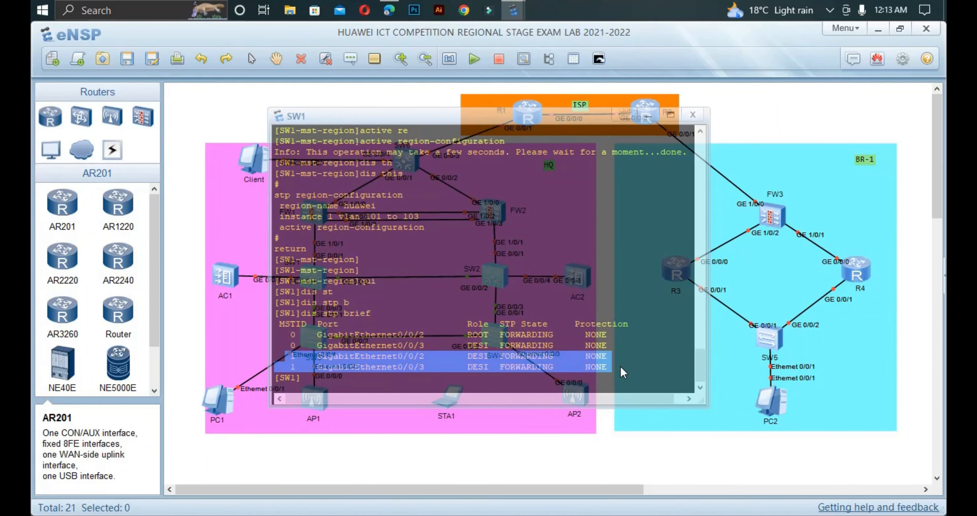
left_click(495, 366)
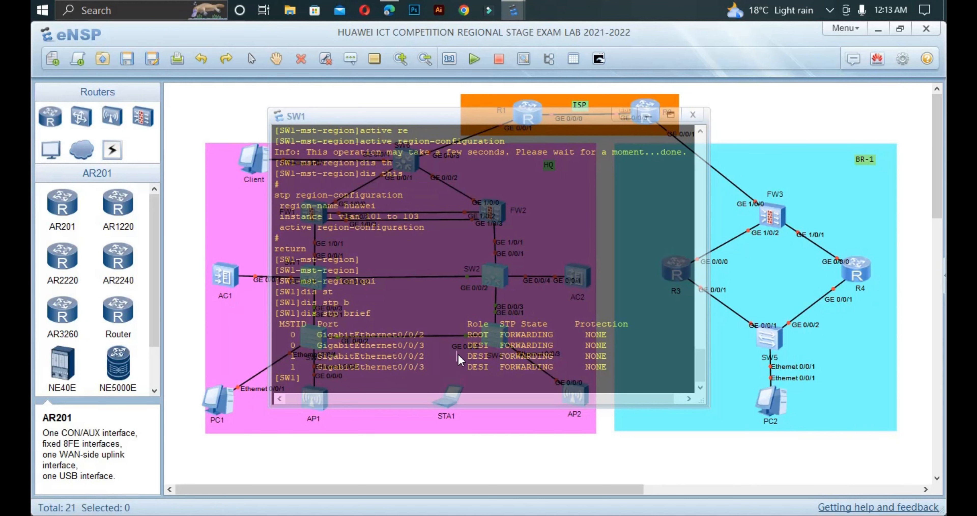
left_click_drag(459, 357, 496, 372)
left_click(432, 389)
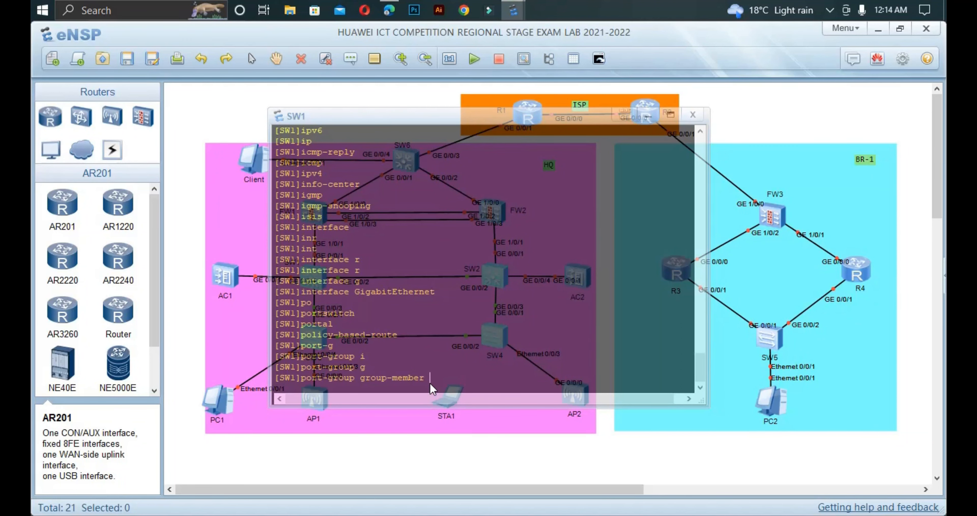
Step: Enable STP root protection on the SW1 port group GE0/0/2 to GE0/0/3
type("g")
key("Tab")
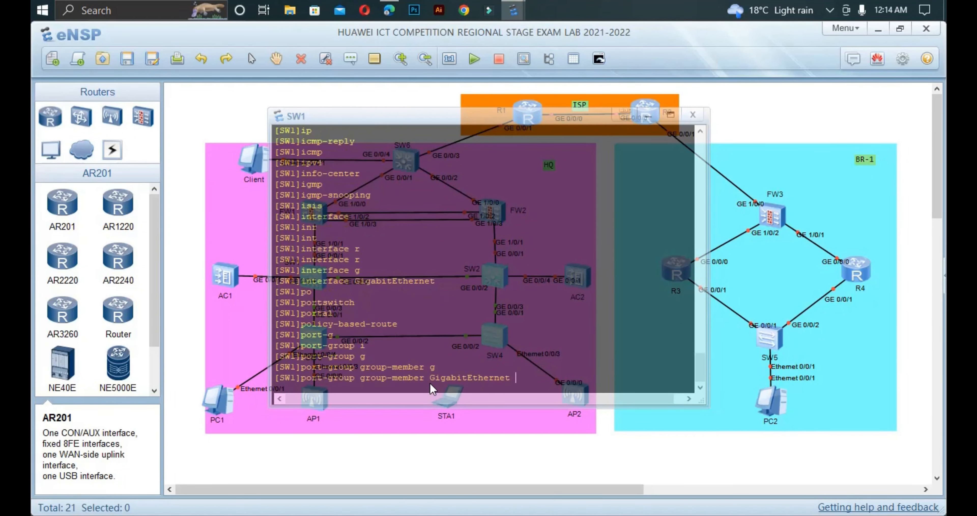
type("0/0/2 t")
key("Tab")
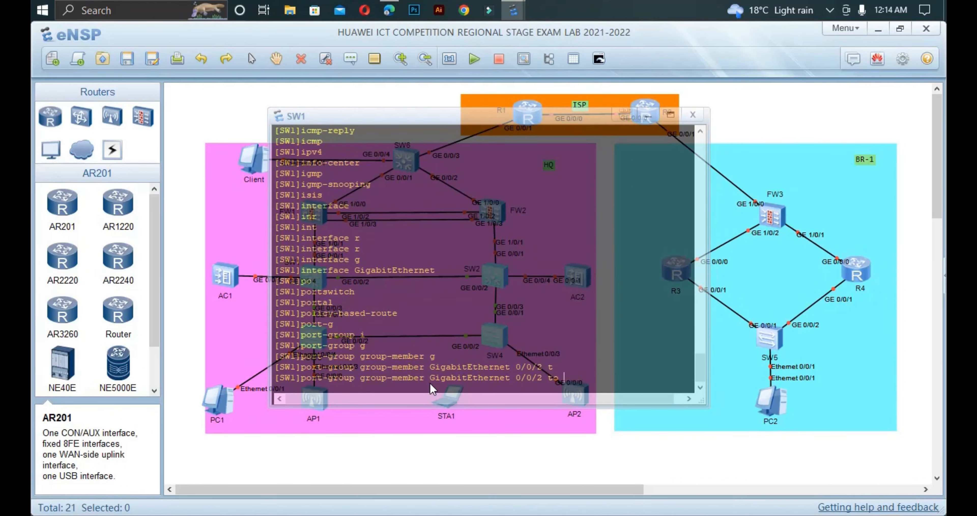
type("g0/0/3")
key("Return")
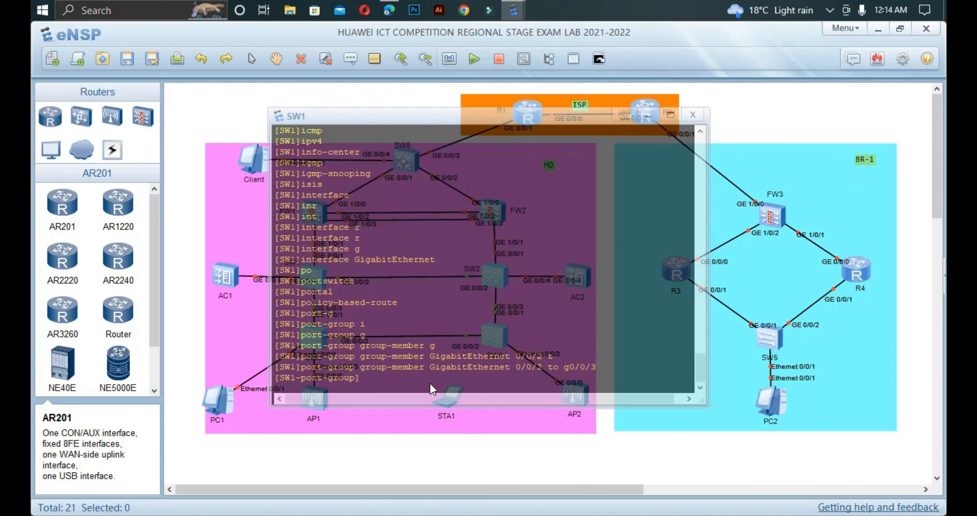
type("st")
key("Tab")
type("r")
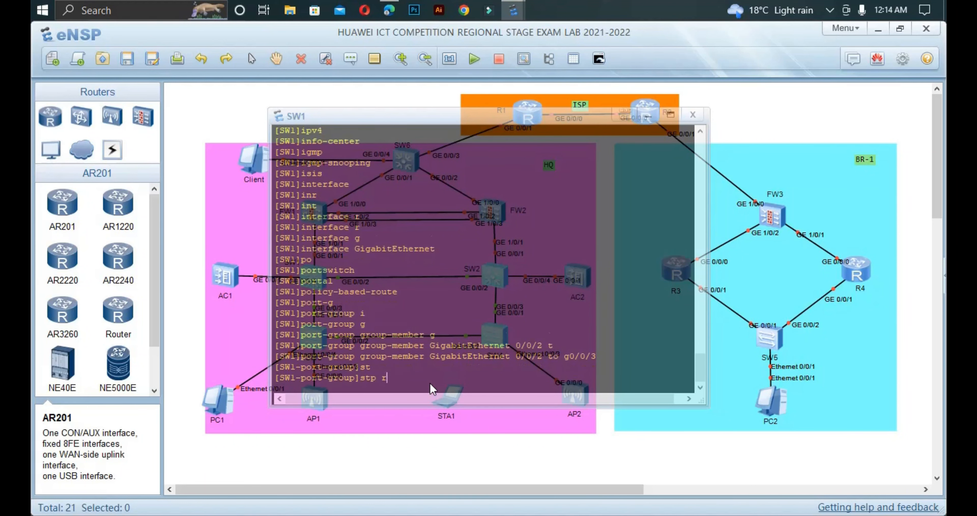
key("Tab")
key("Return")
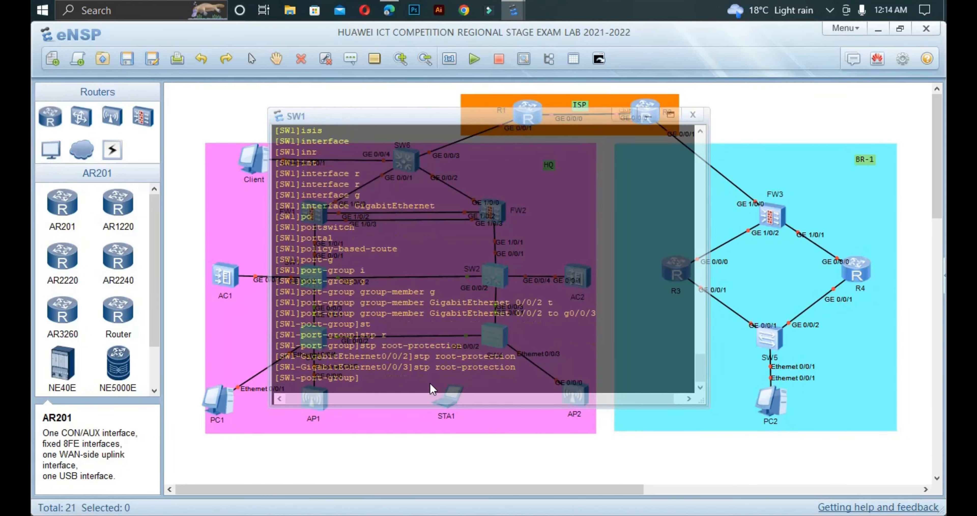
Step: Exit the port group and display SW1's STP brief summary again
left_click_drag(518, 364, 279, 369)
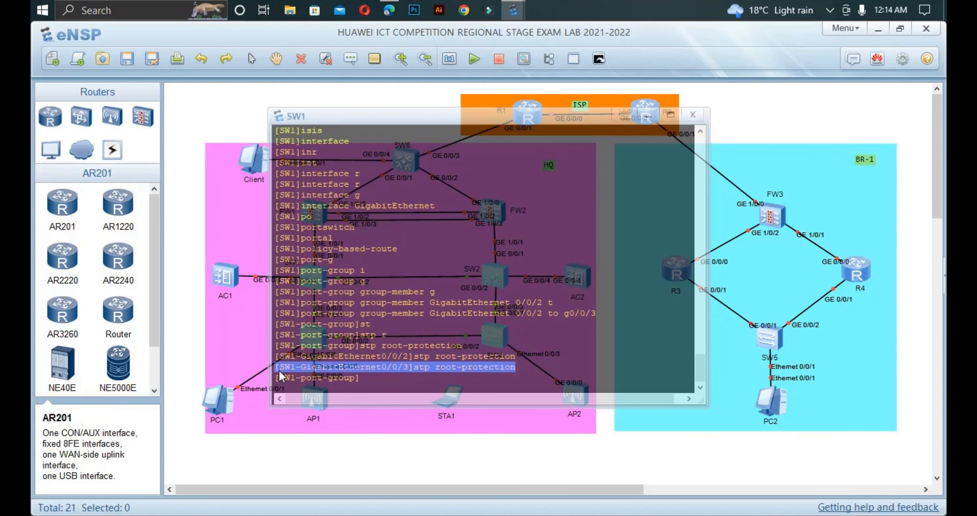
left_click(375, 387)
type("qui")
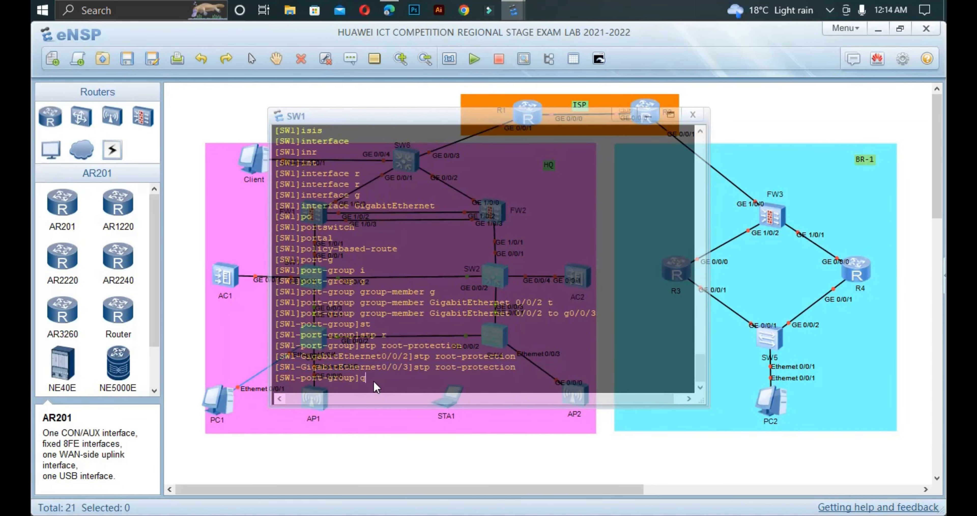
key("Return")
type("d")
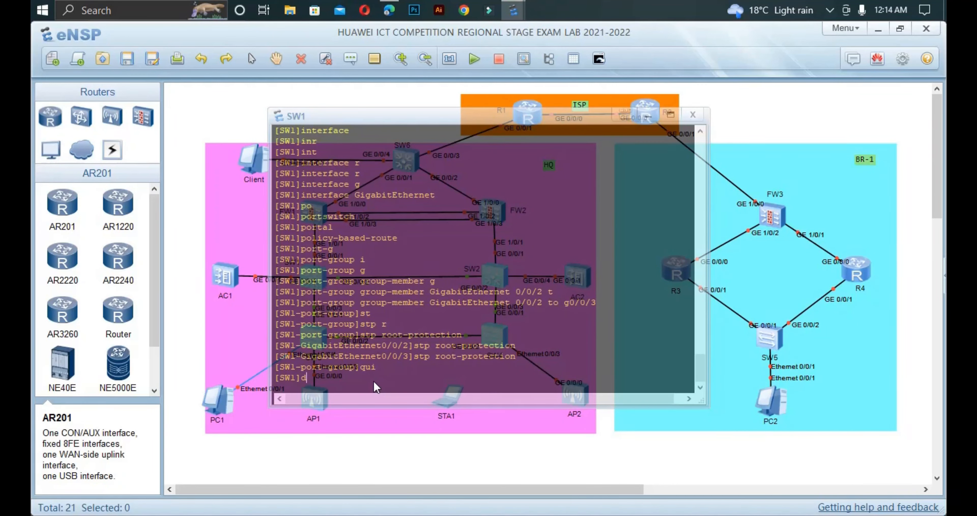
type("is st")
key("Tab")
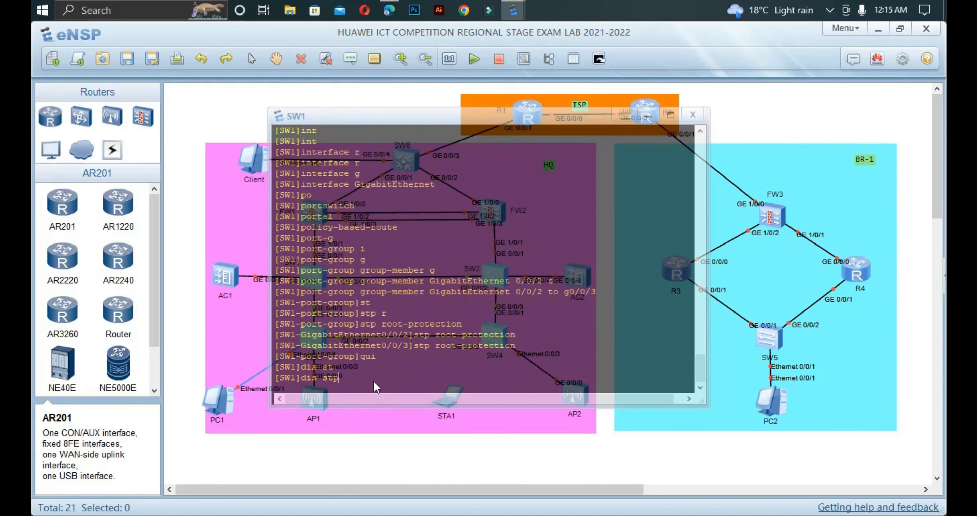
type("b")
key("Tab")
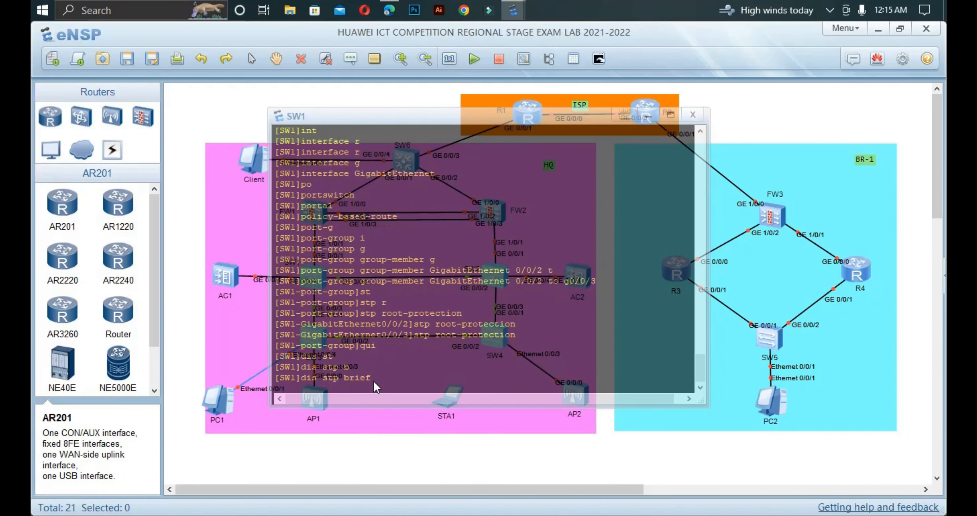
key("Return")
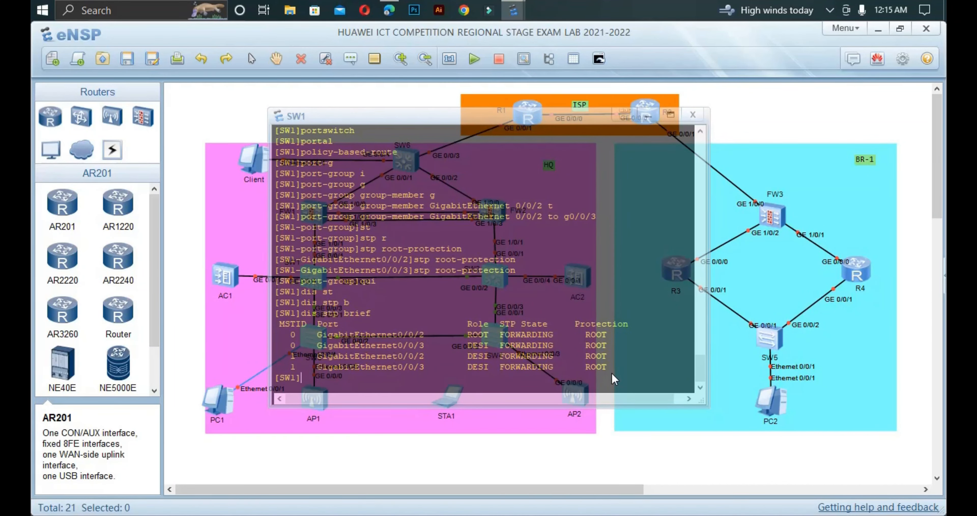
Step: Highlight the rows now showing ROOT protection in instances 0 and 1, compared with NONE earlier
left_click_drag(614, 378, 586, 335)
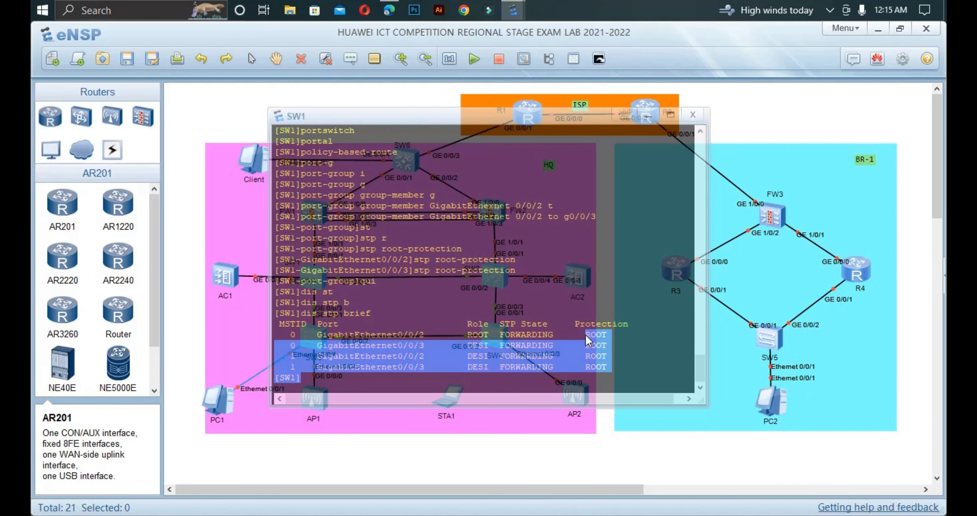
left_click(498, 374)
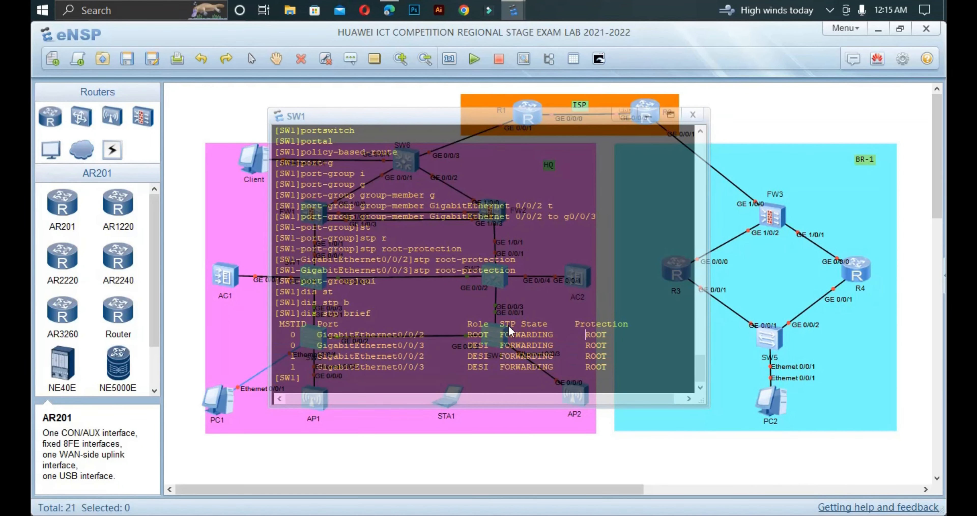
left_click_drag(698, 364, 696, 320)
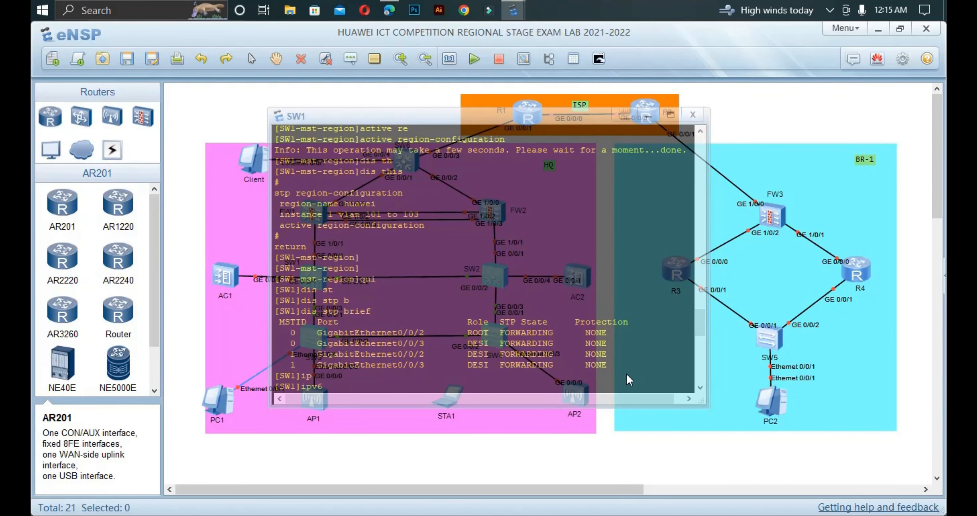
left_click_drag(618, 373, 590, 334)
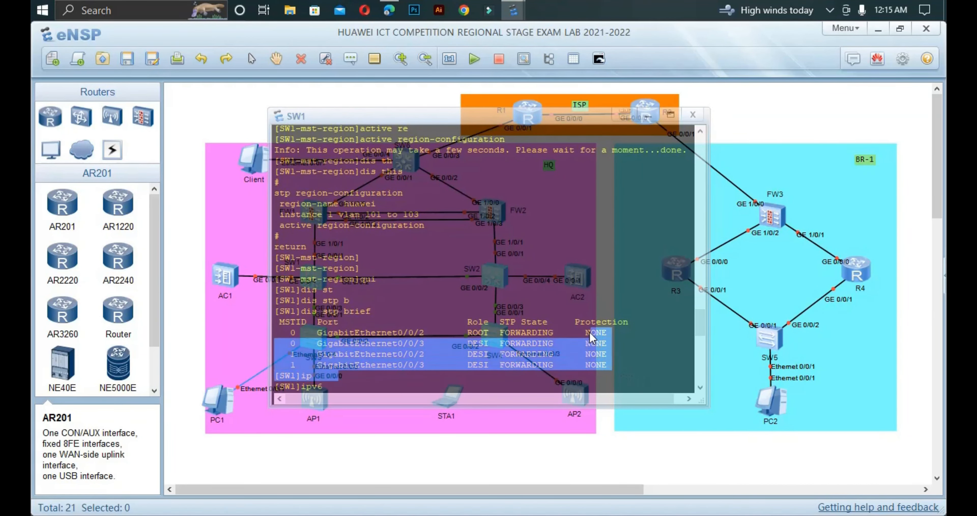
left_click(698, 387)
left_click(697, 387)
left_click(697, 387)
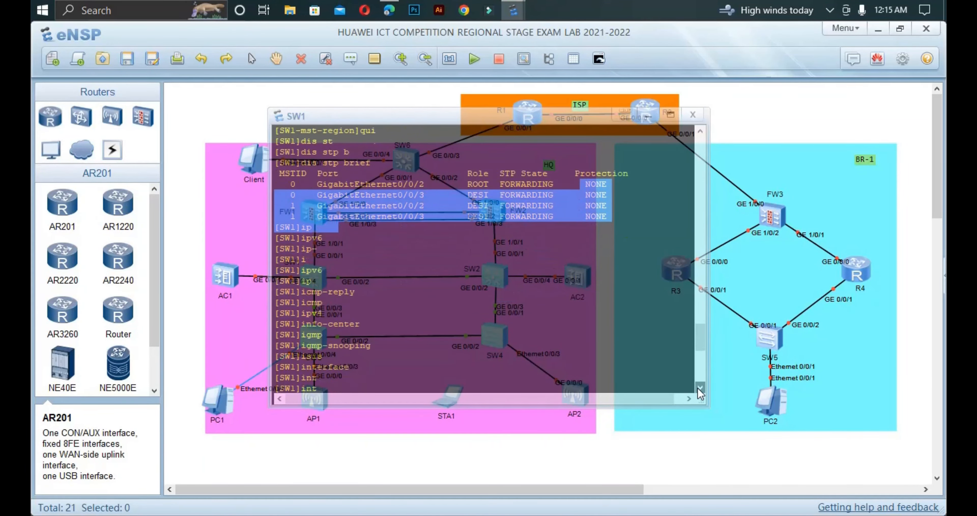
left_click(697, 387)
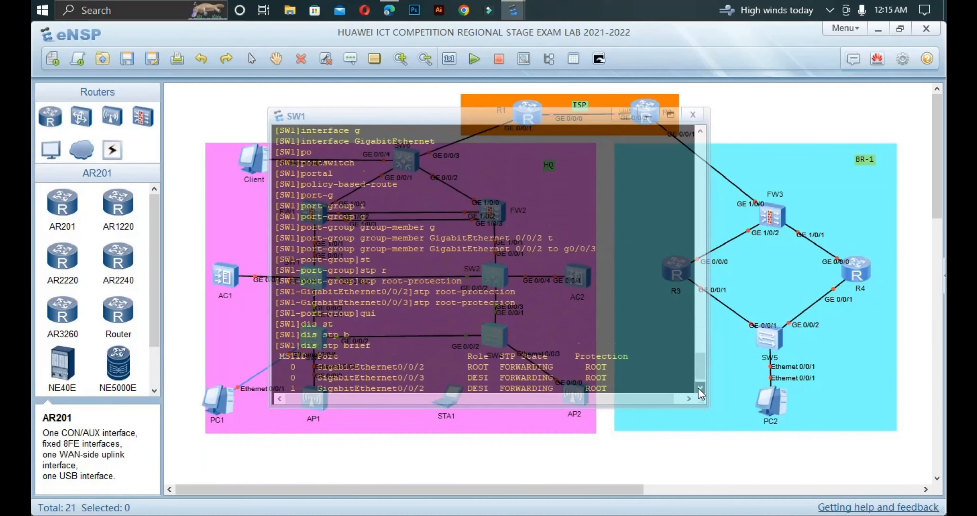
left_click_drag(500, 378, 429, 337)
Step: Open SW2's console and run display stp brief
left_click(237, 339)
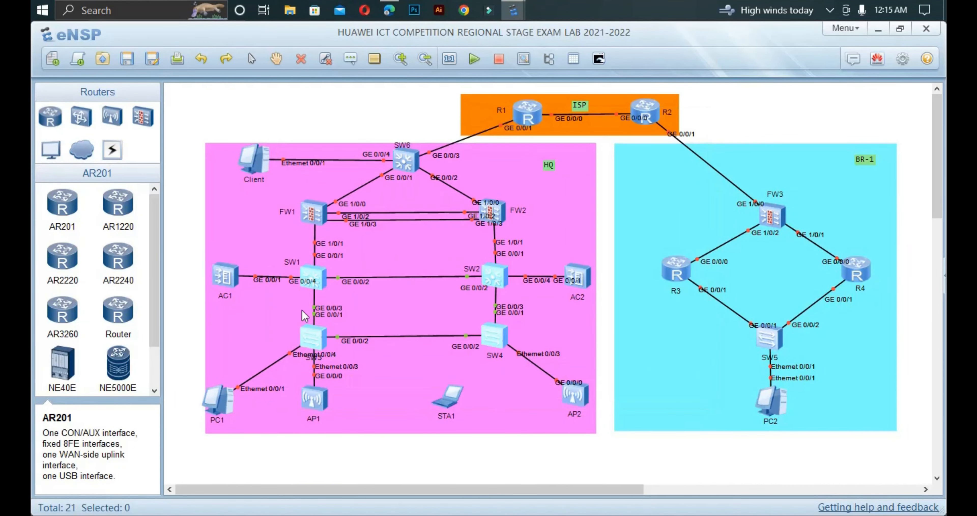
double_click(497, 275)
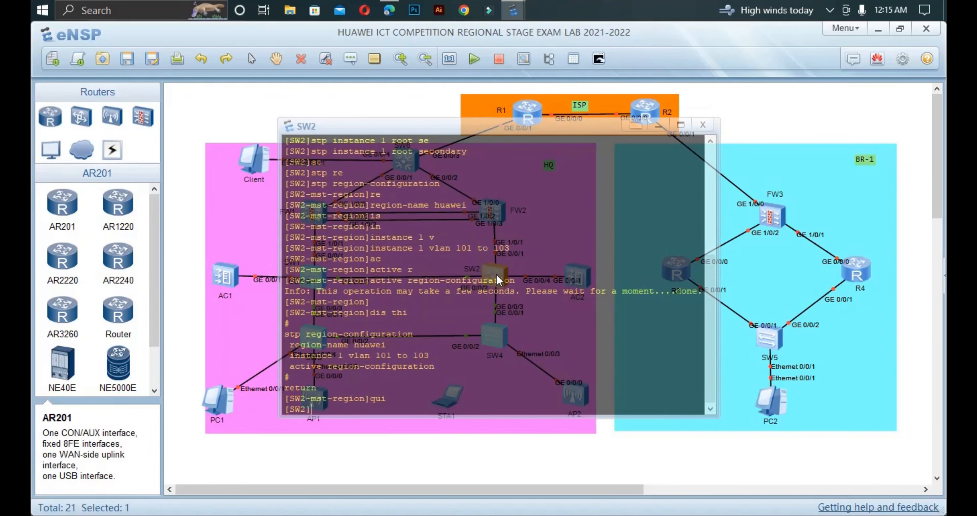
type("stp")
key("BackSpace")
key("BackSpace")
key("BackSpace")
key("BackSpace")
type("dis st")
key("Tab")
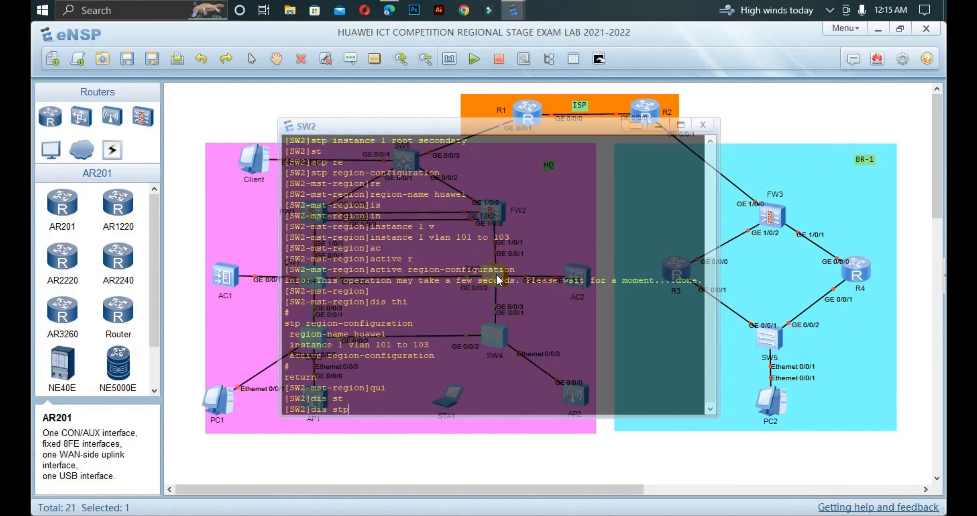
type("b")
key("Tab")
key("Return")
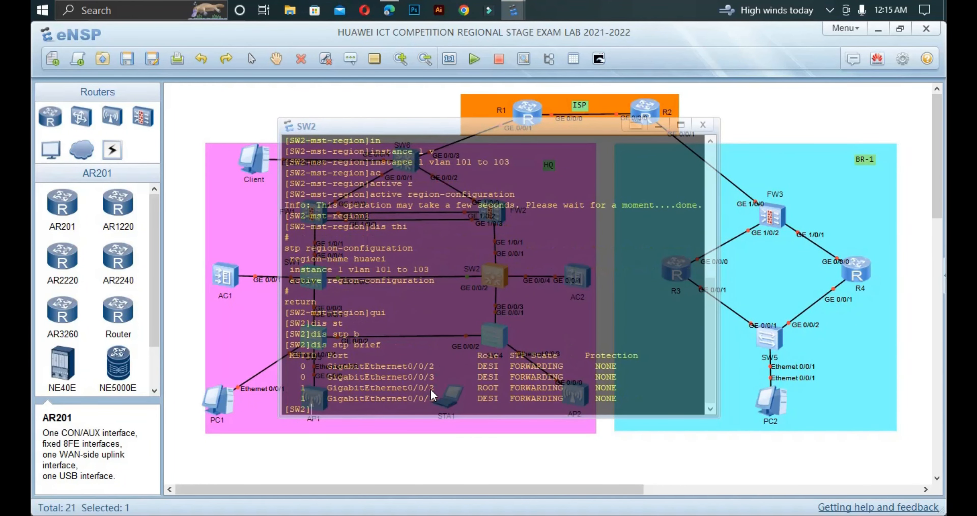
Step: Highlight SW2's instance 1 root port and designated GE0/0/3 entries, both without protection
left_click_drag(435, 388, 396, 389)
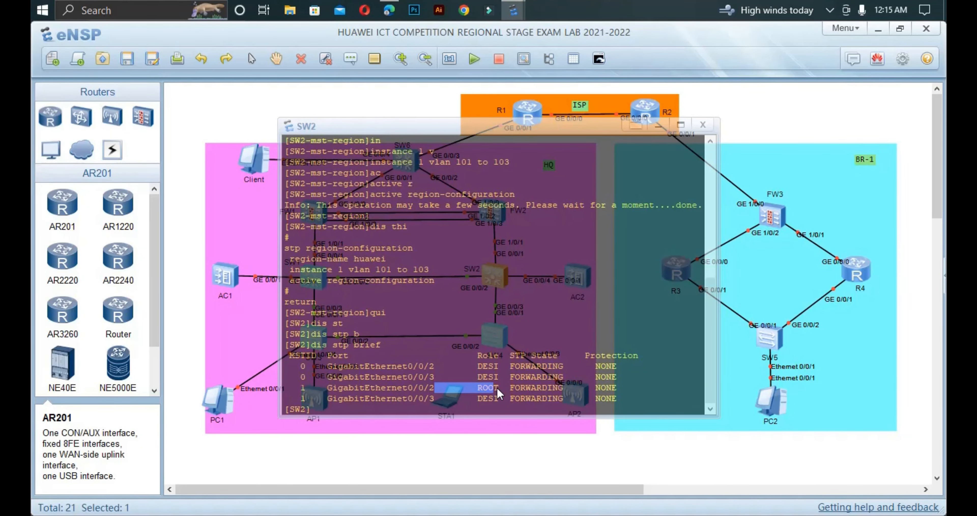
left_click_drag(498, 389, 490, 361)
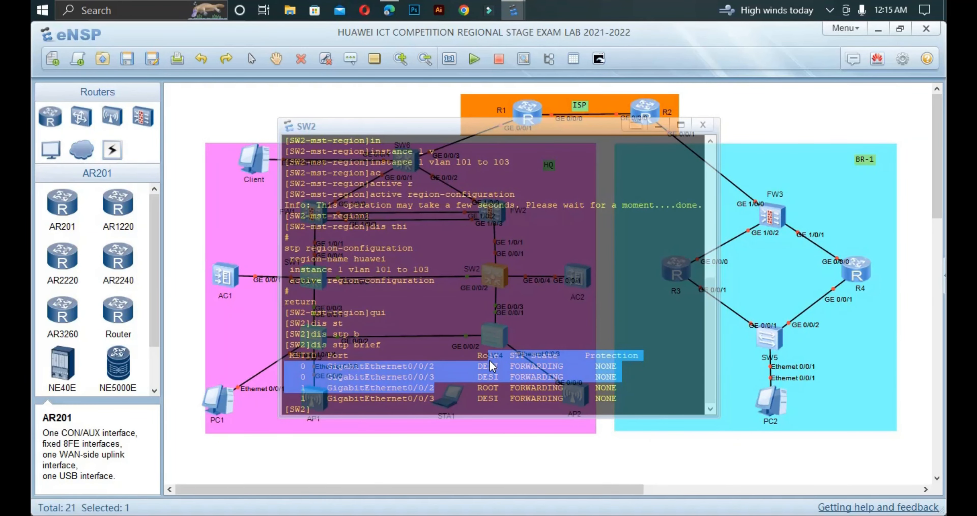
left_click(533, 337)
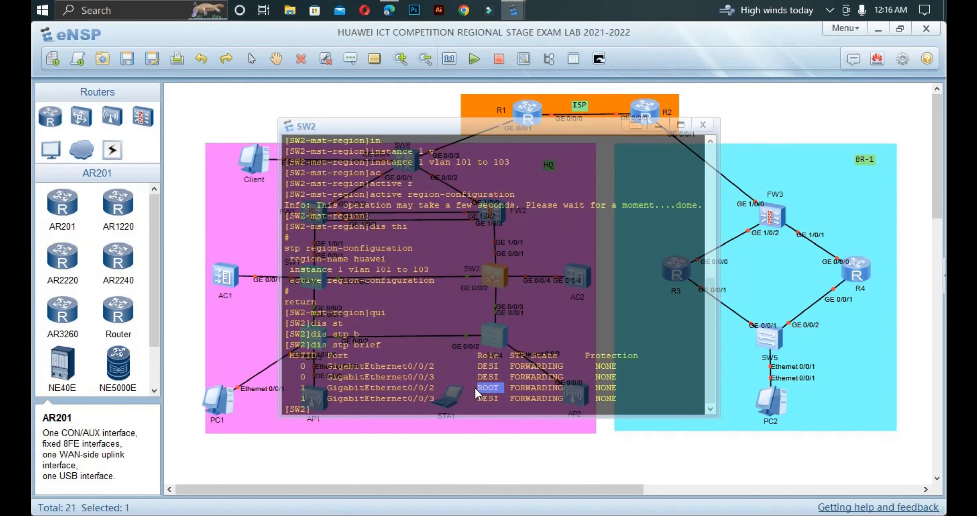
left_click_drag(475, 387, 434, 413)
left_click(503, 403)
Step: Run stp root-protection on SW2's GigabitEthernet0/0/3, then hide the console and deselect SW2
left_click(387, 411)
type("int g")
key("Tab")
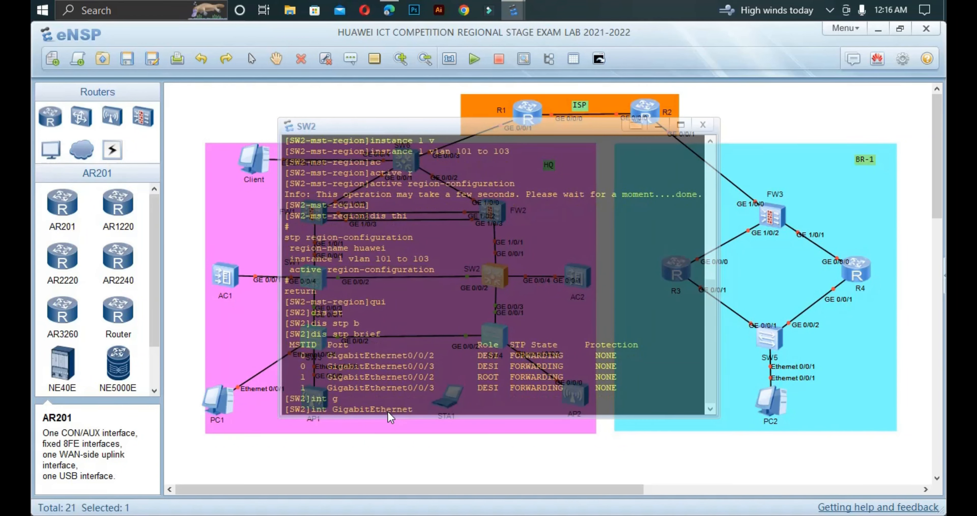
type("0/0/3")
key("Return")
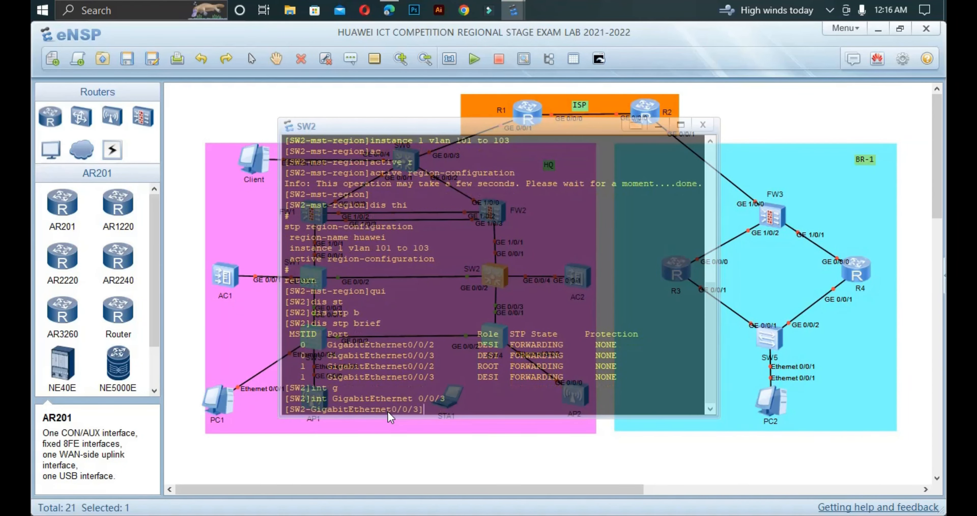
type("st")
key("Tab")
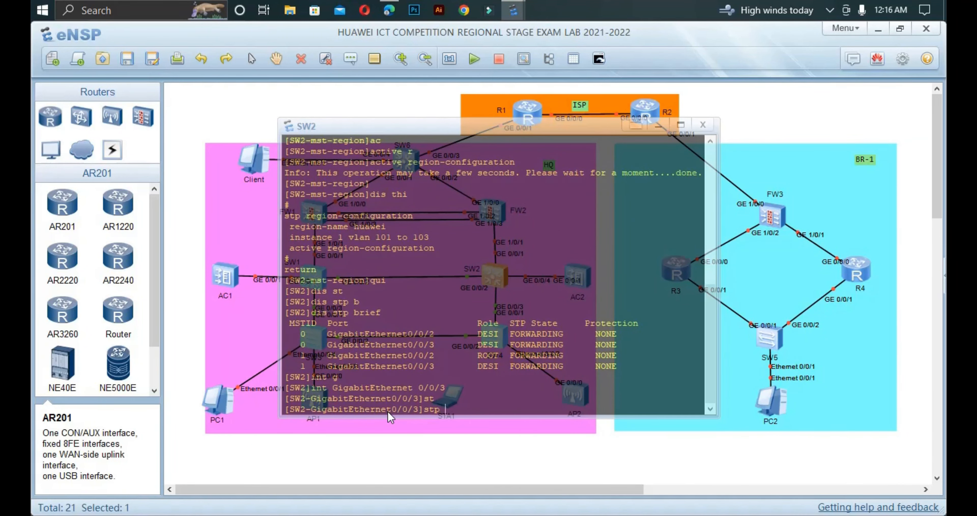
type("r")
key("Tab")
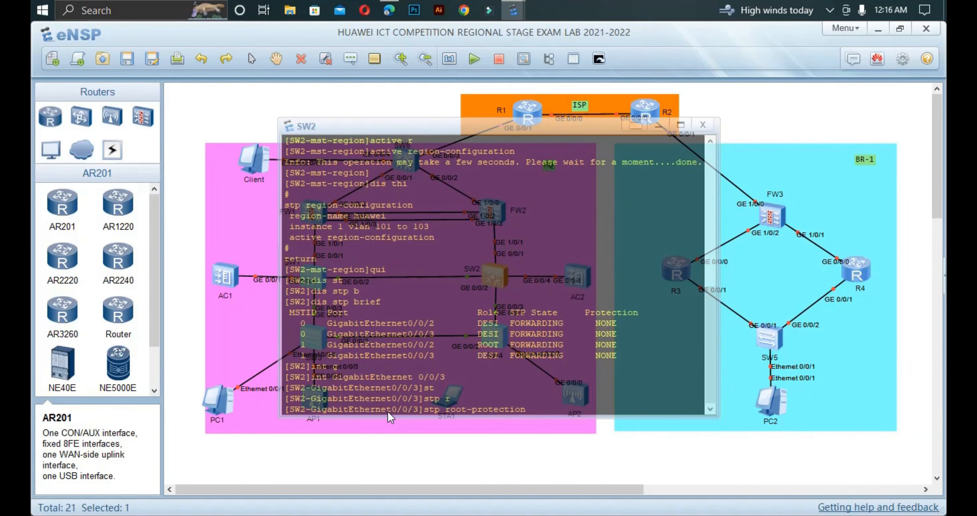
key("Return")
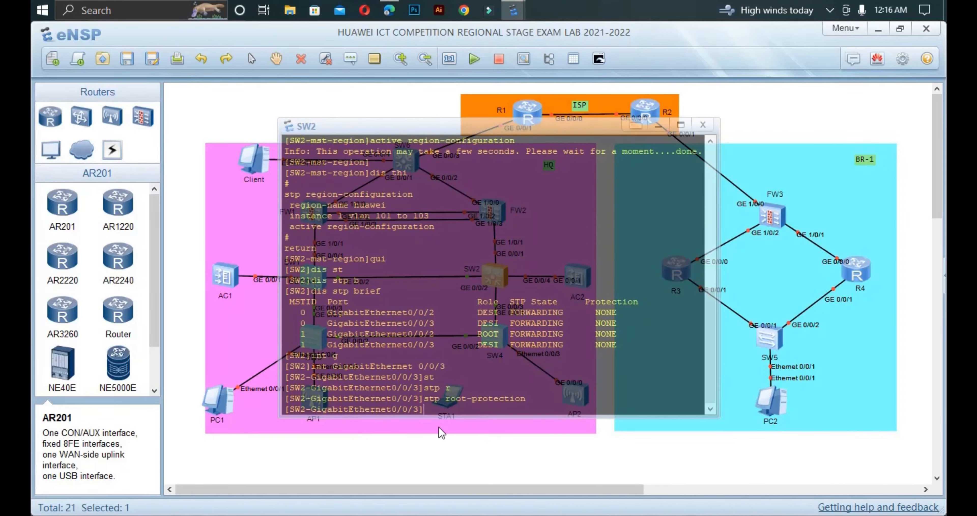
left_click(257, 426)
left_click(258, 427)
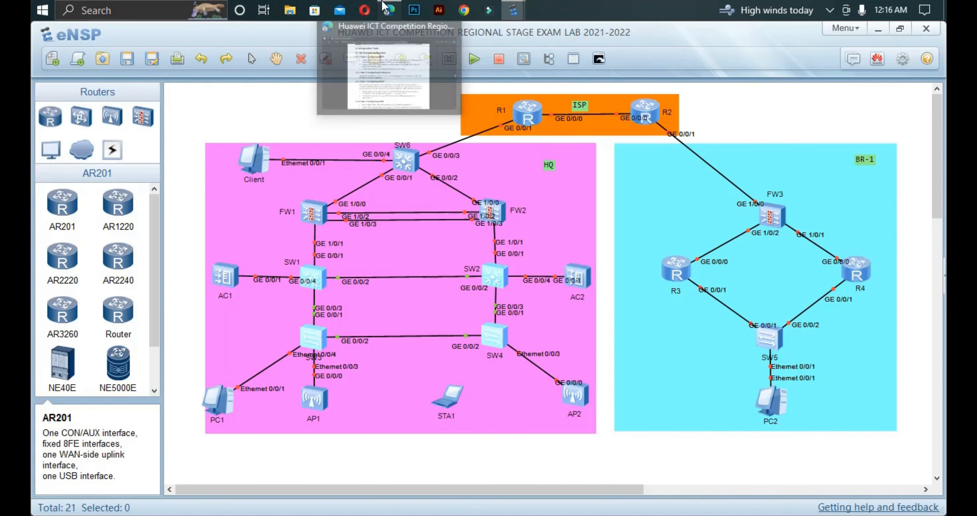
Step: Switch to the lab PDF and highlight the MSTP root protection requirement
left_click(389, 11)
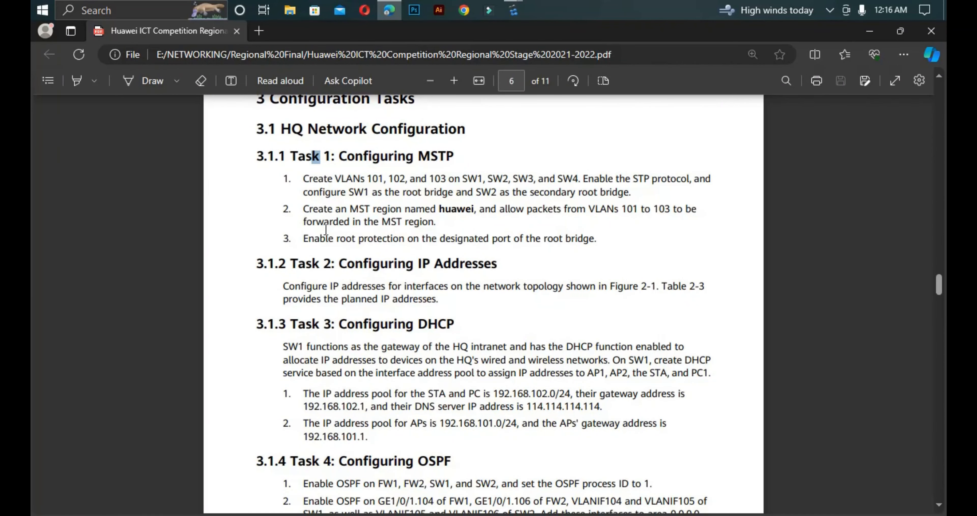
left_click_drag(300, 239, 593, 240)
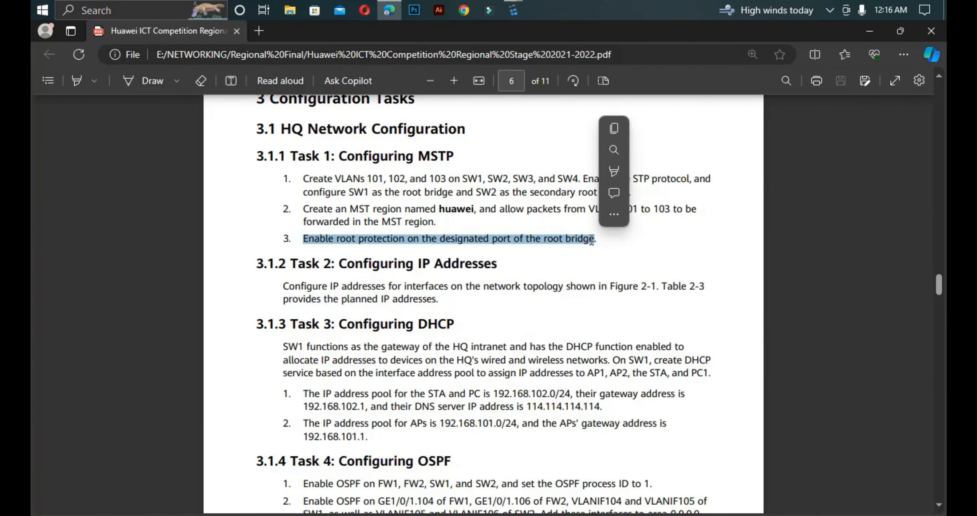
left_click(496, 246)
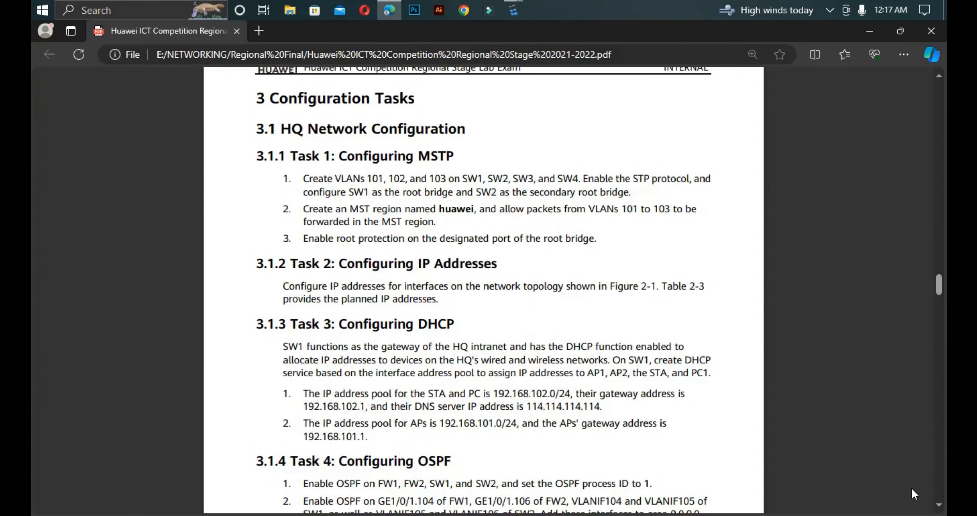
Step: Scroll the PDF to section 3.1.3 and highlight the AP pool item and DNS 114.114.114.114
left_click(939, 505)
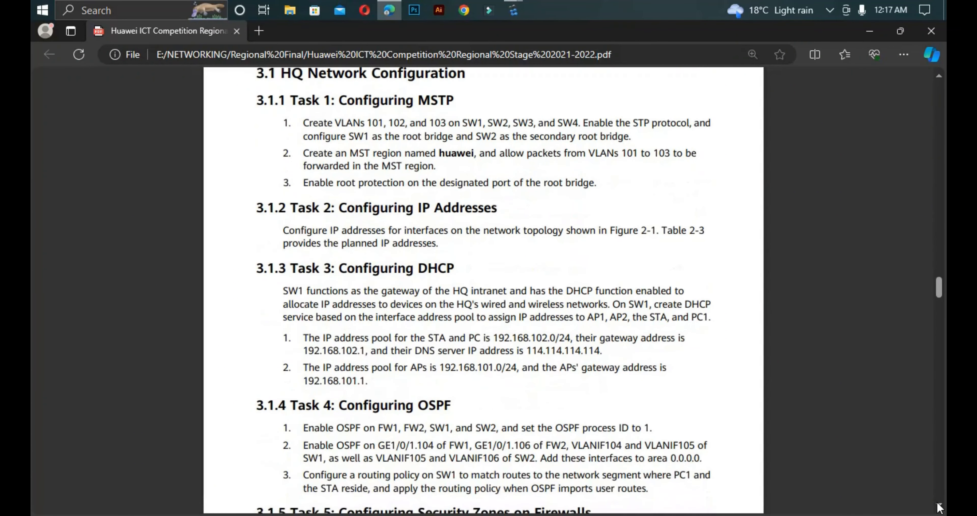
left_click(939, 506)
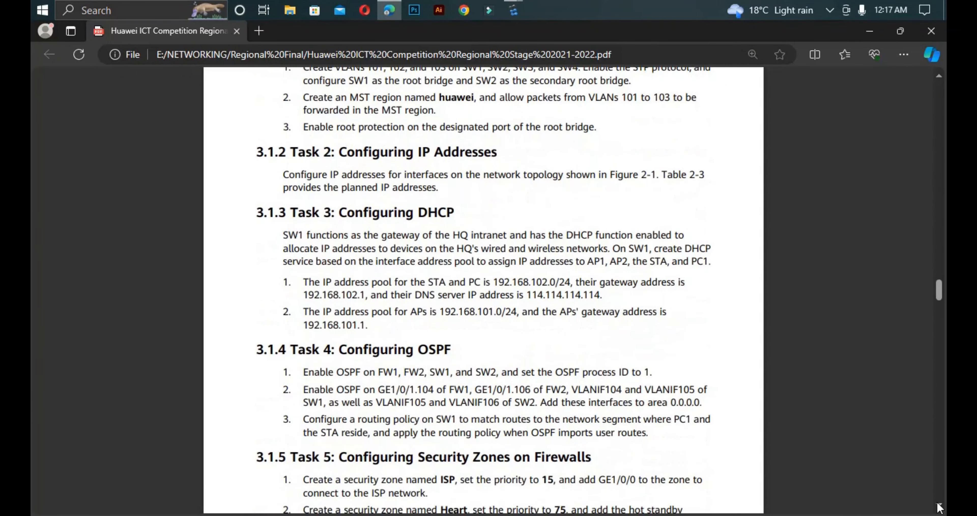
left_click(939, 506)
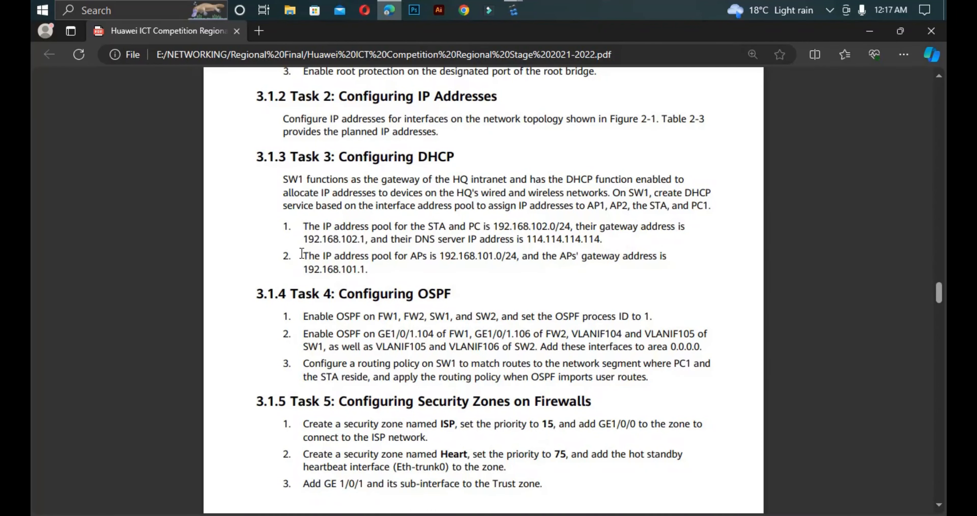
left_click_drag(303, 256, 371, 269)
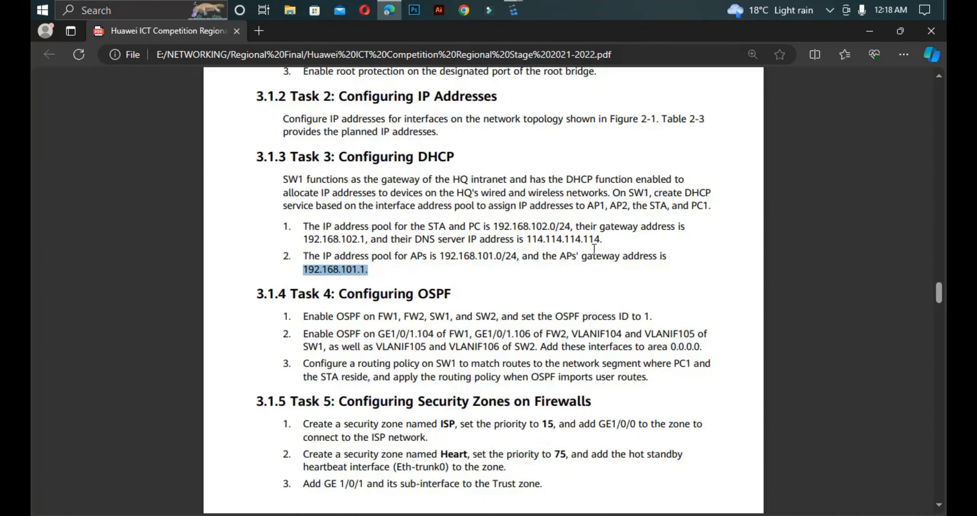
left_click_drag(609, 240, 515, 240)
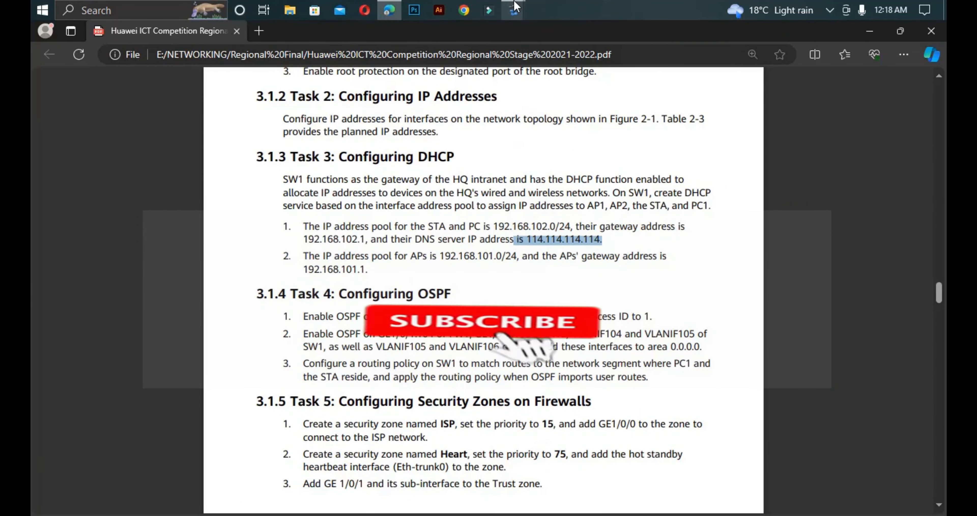
Step: Return to eNSP, open SW1's console and enable DHCP globally
mouse_move(514, 10)
left_click(285, 89)
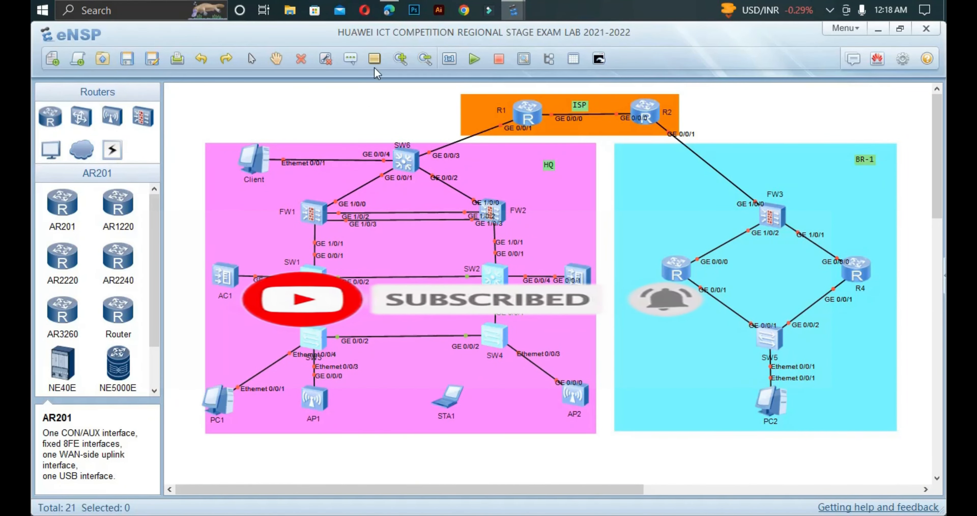
left_click(391, 7)
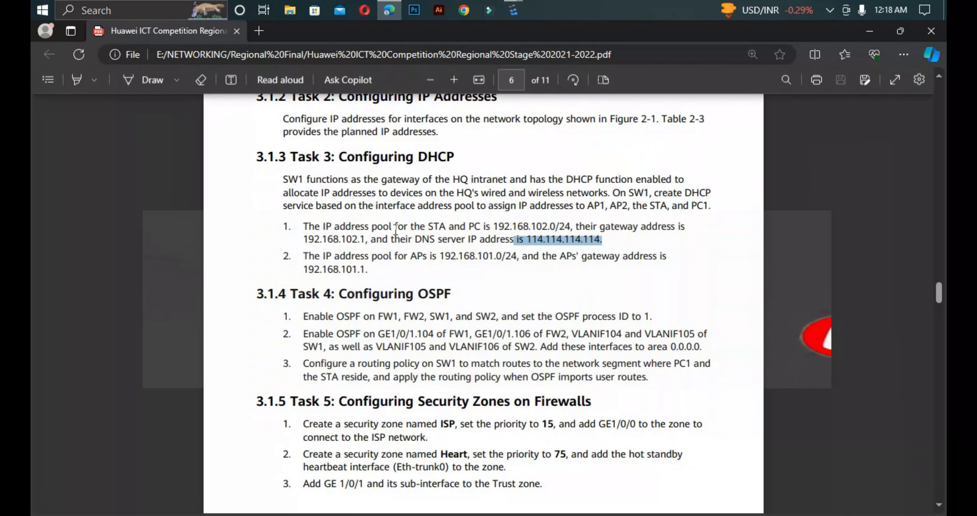
left_click(514, 10)
left_click(285, 88)
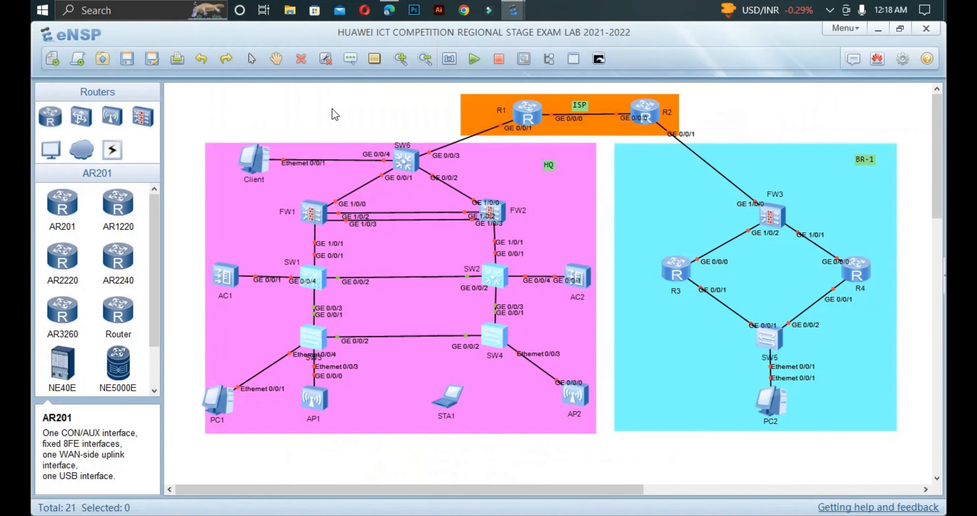
double_click(314, 284)
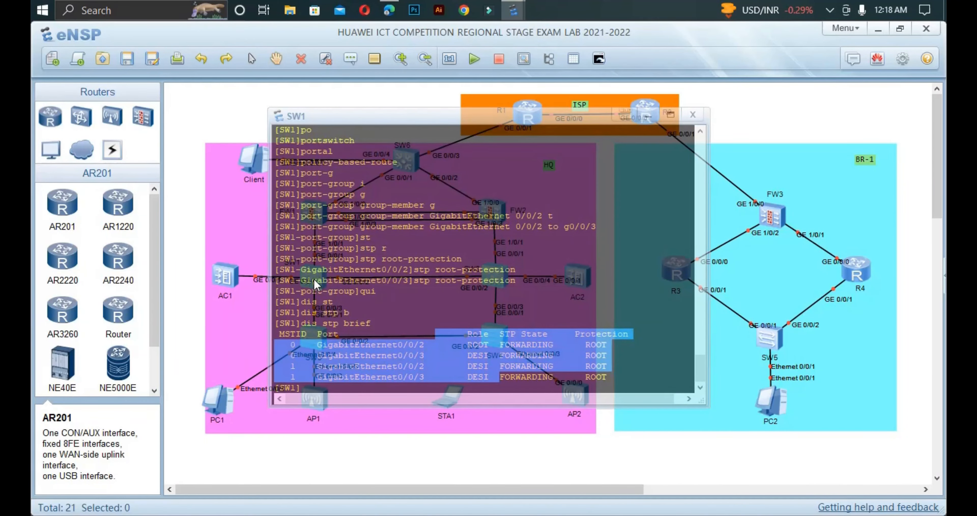
key("Return")
key("Return")
key("Return")
type("dh")
key("Tab")
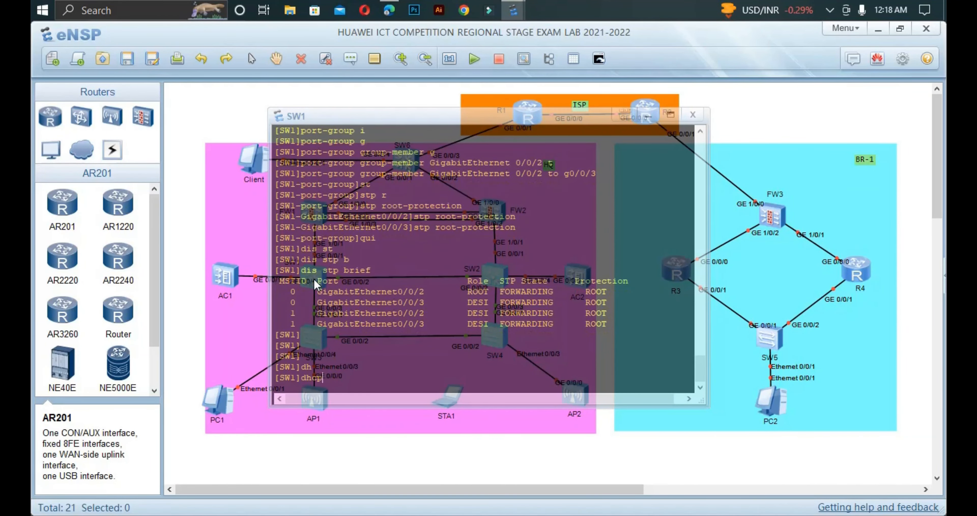
type("e")
key("Tab")
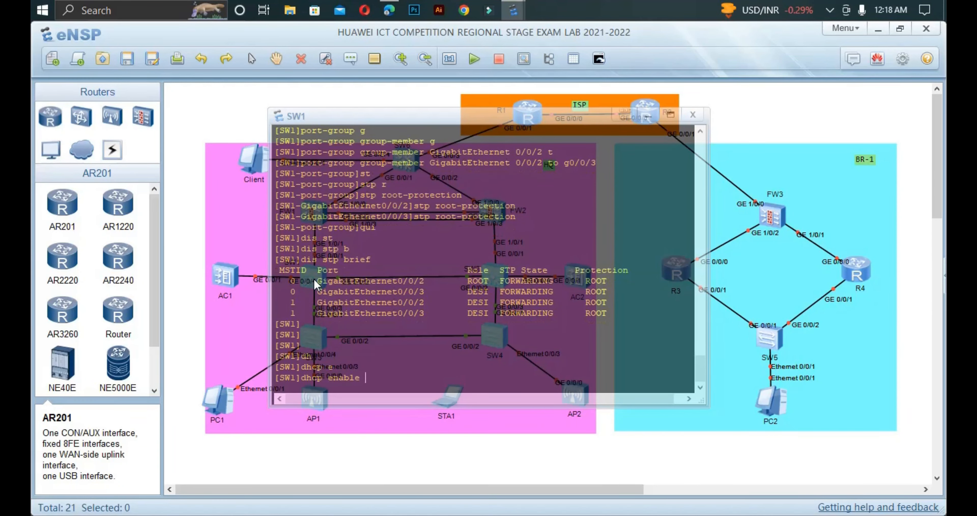
key("Return")
Step: Create the PC_STA IP pool with network 192.168.102.0 mask 24
type("ip")
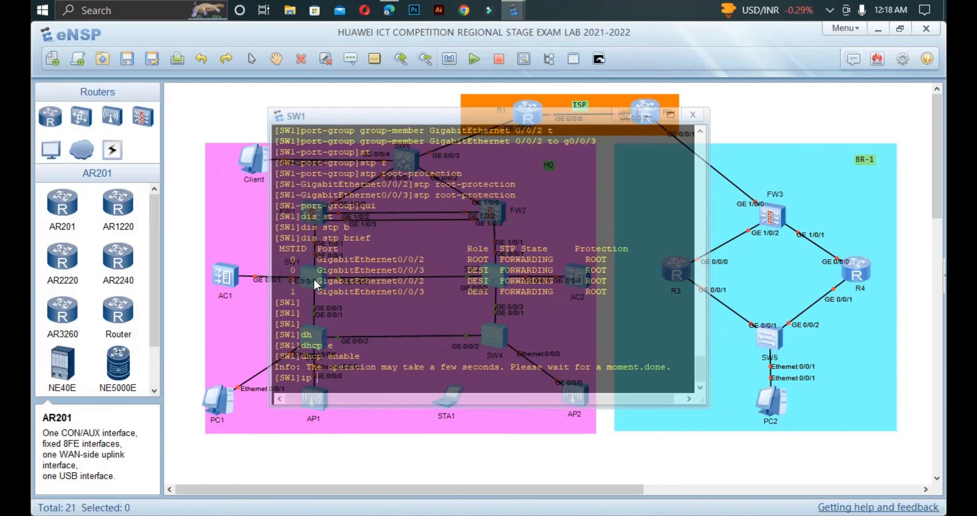
type(" po")
key("Tab")
key("Tab")
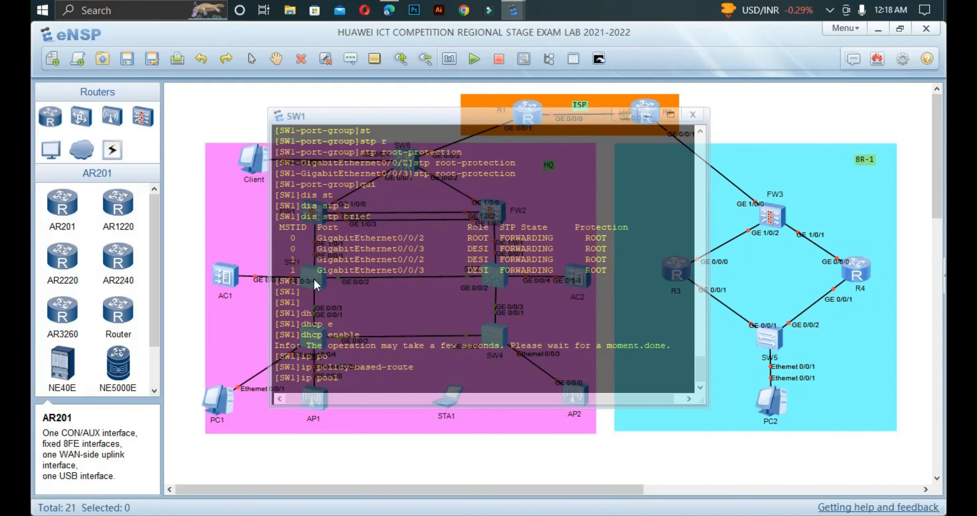
type("ST")
key("BackSpace")
key("BackSpace")
type("PC_STA")
key("Return")
type("Net")
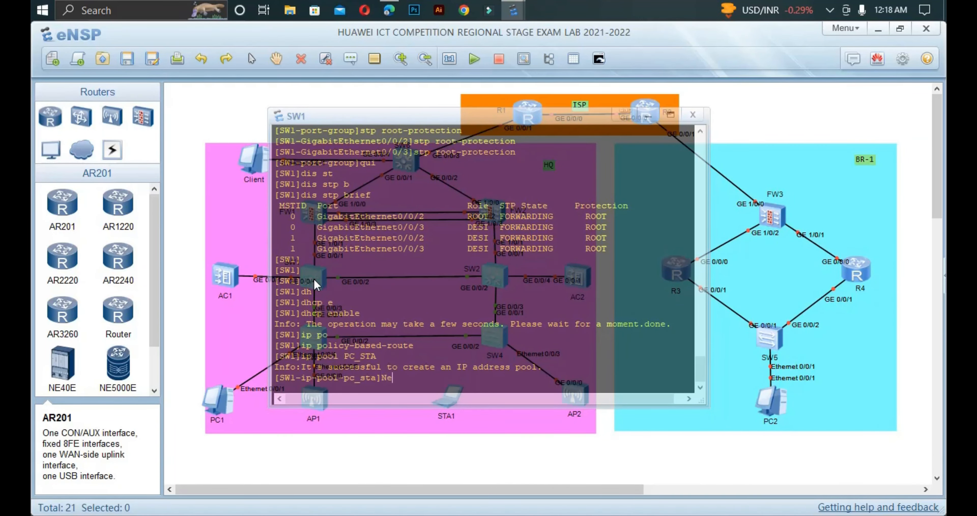
key("Tab")
type("1")
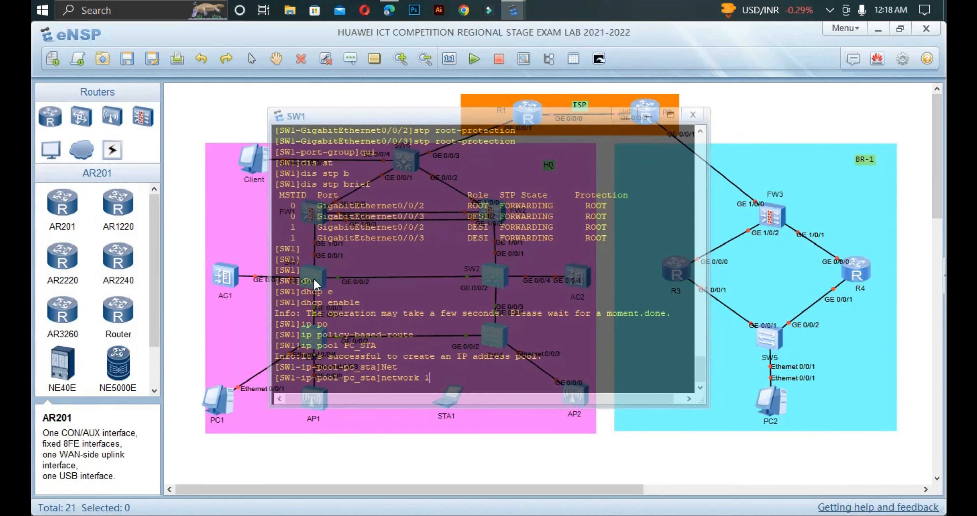
type("92.168")
type(".102")
type(".0 m")
type("a")
key("Tab")
type("24")
key("Return")
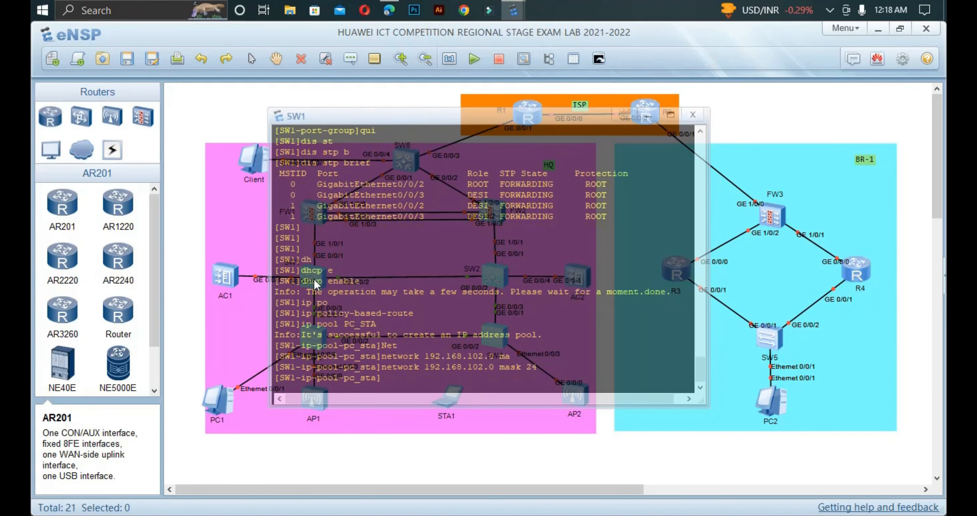
Step: Give PC_STA gateway 192.168.102.1 and DNS 114.114.114.114, then quit the pool
type("g")
key("Tab")
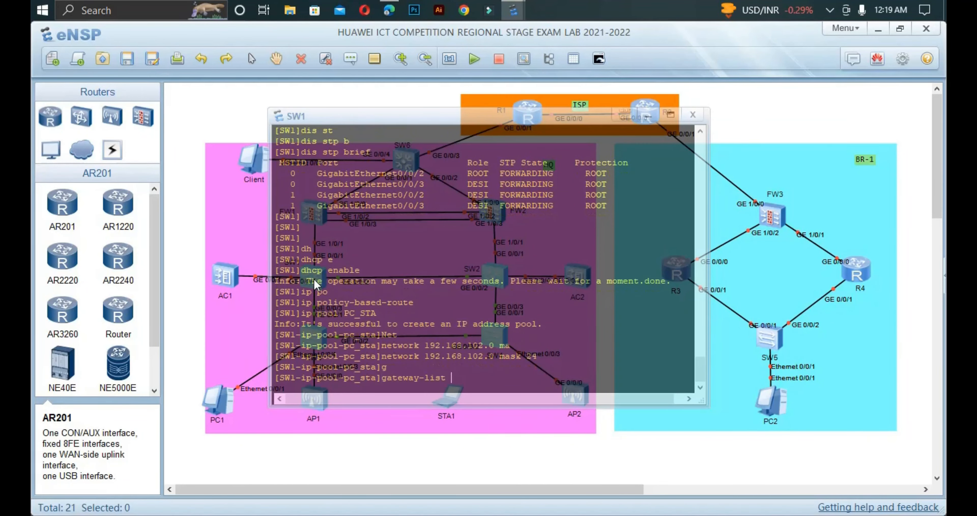
type("192.168.102.1")
key("Return")
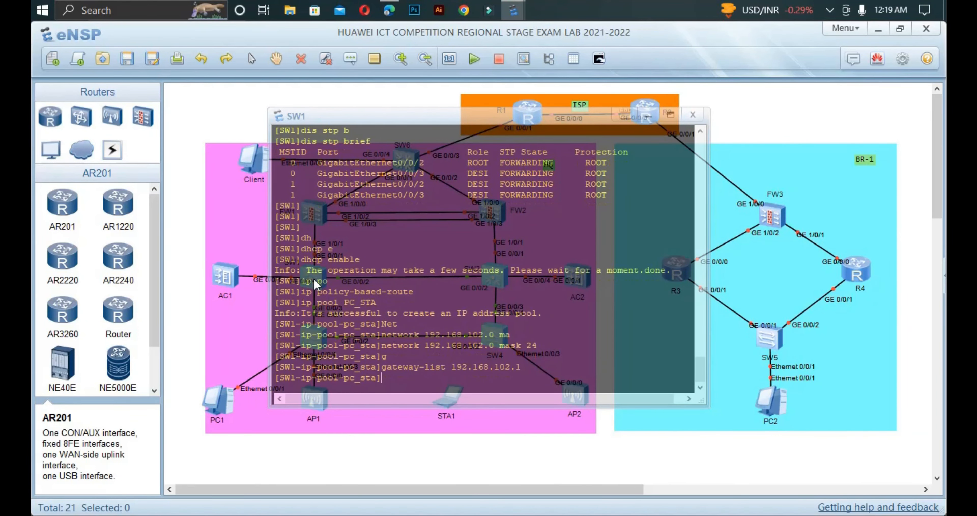
type("d")
key("Tab")
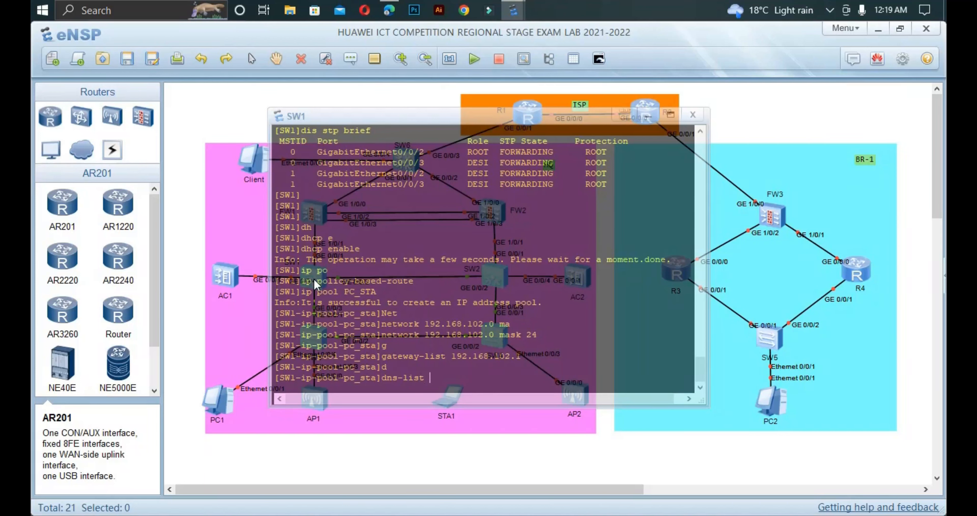
type("11")
type("4.114")
type(".114")
type(".114")
key("Return")
type("qu")
key("Return")
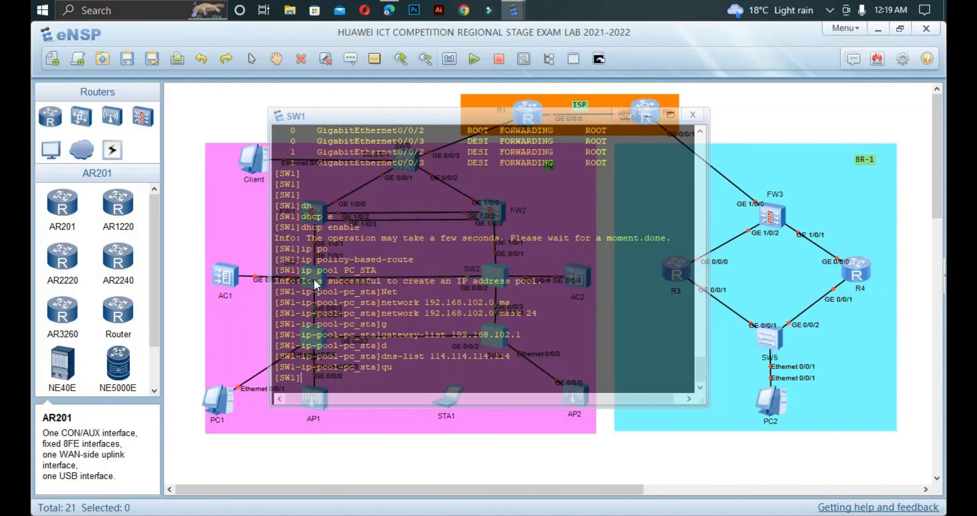
Step: Create the AP pool on SW1 with network 192.168.101.0 mask 24
type("ip po")
key("Tab")
key("Tab")
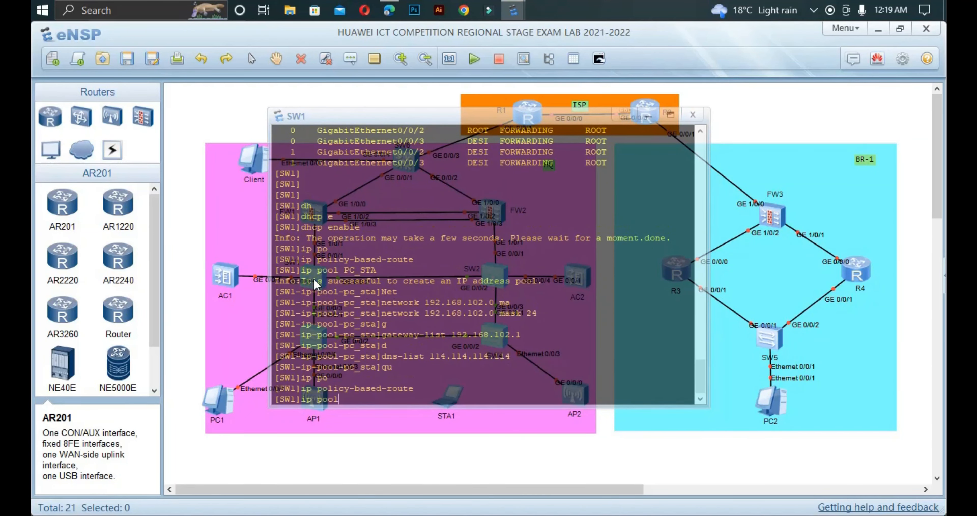
type("AP")
key("Return")
type("net")
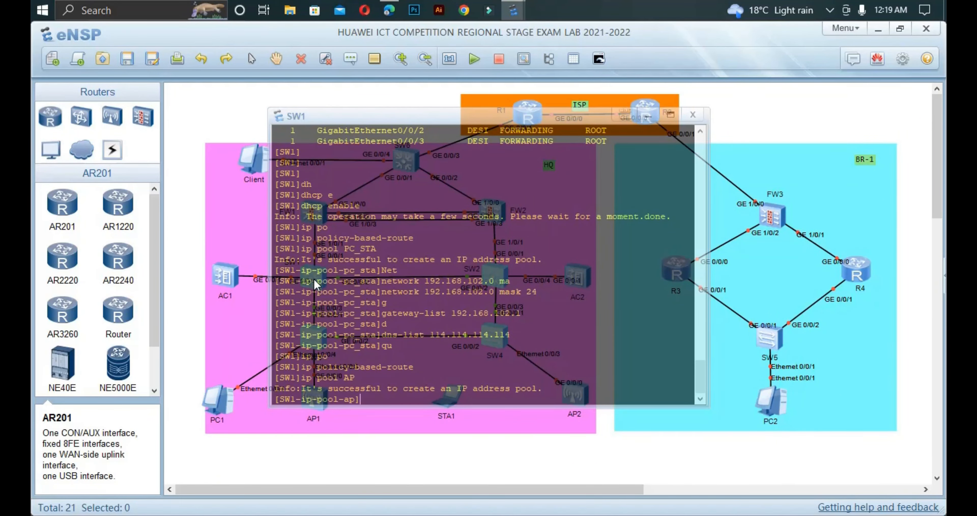
key("Tab")
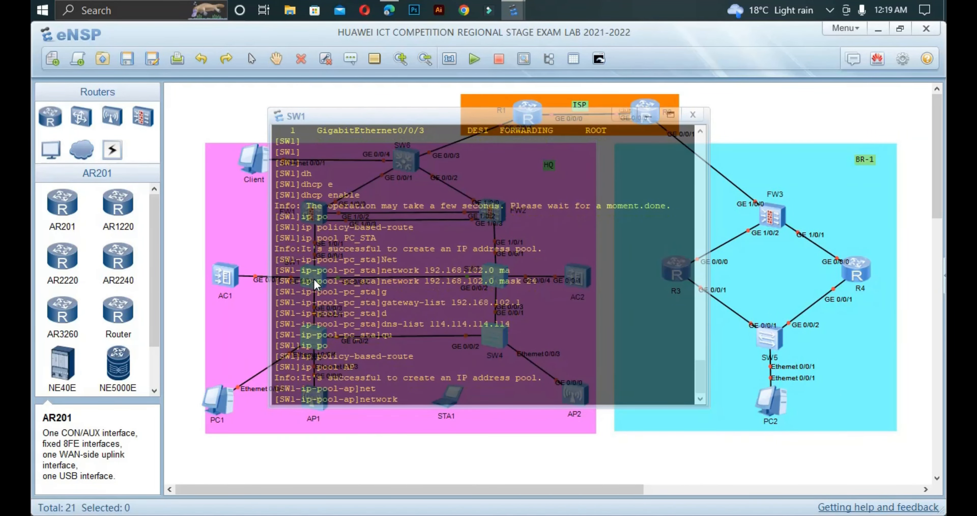
type("192.168.101")
type(".0 m")
key("Tab")
type("24")
key("Return")
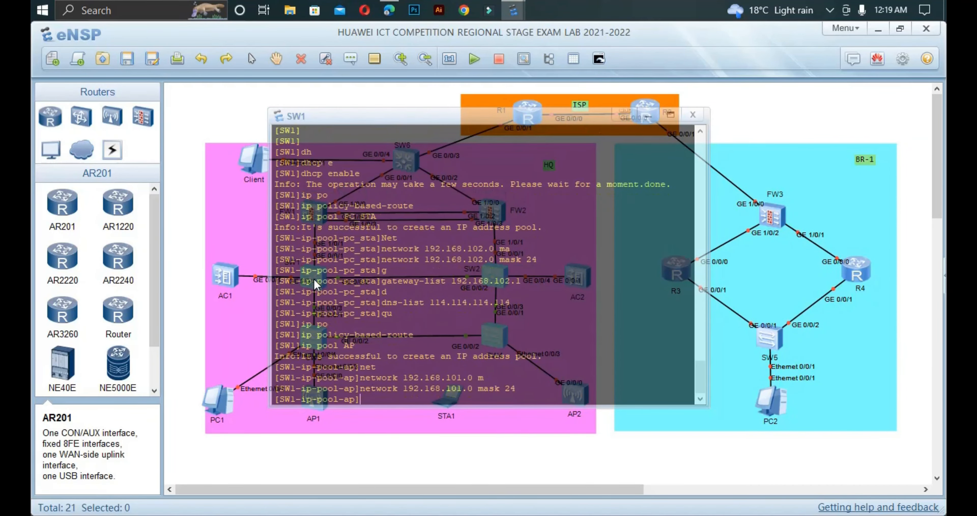
Step: Set the AP pool gateway to 192.168.101.1 and start entering dns-list 114.114.114.114
type("g")
key("Tab")
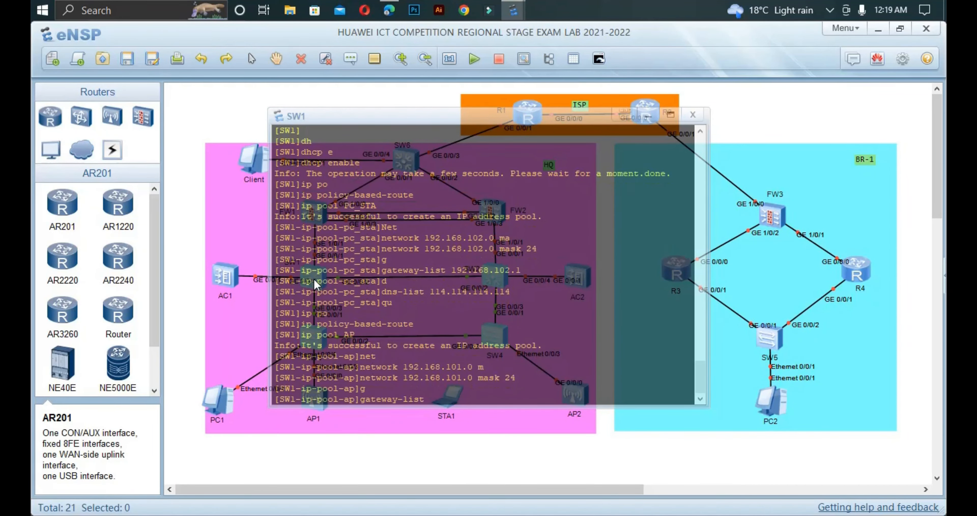
type("192.168.101.0")
key("BackSpace")
type("1")
key("Return")
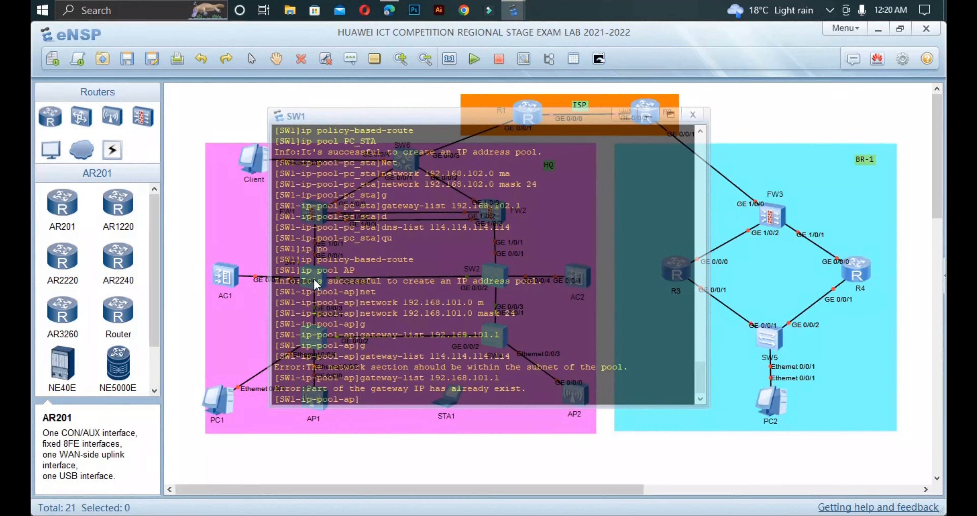
type("dn")
key("Tab")
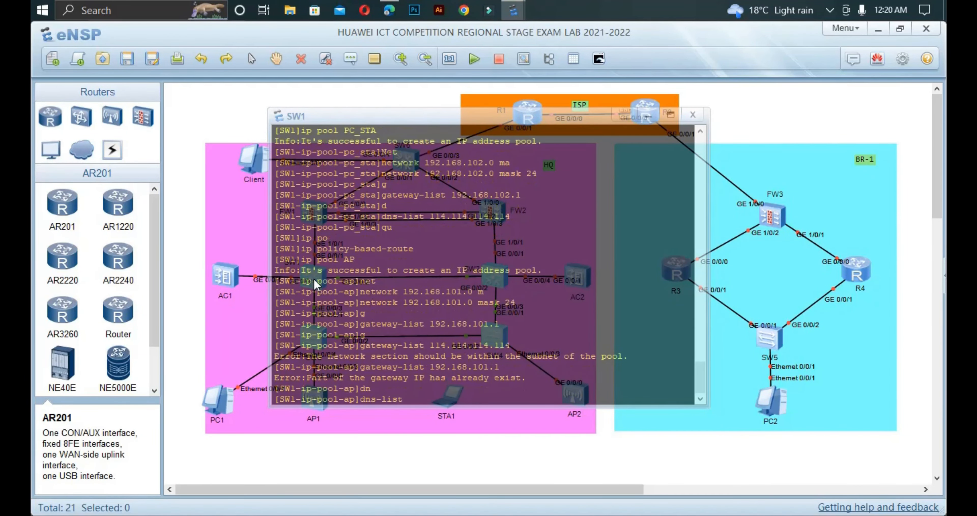
type("114.114.114.114")
Step: Commit DNS 114.114.114.114 for the AP pool and leave the pool
key("Return")
type("q")
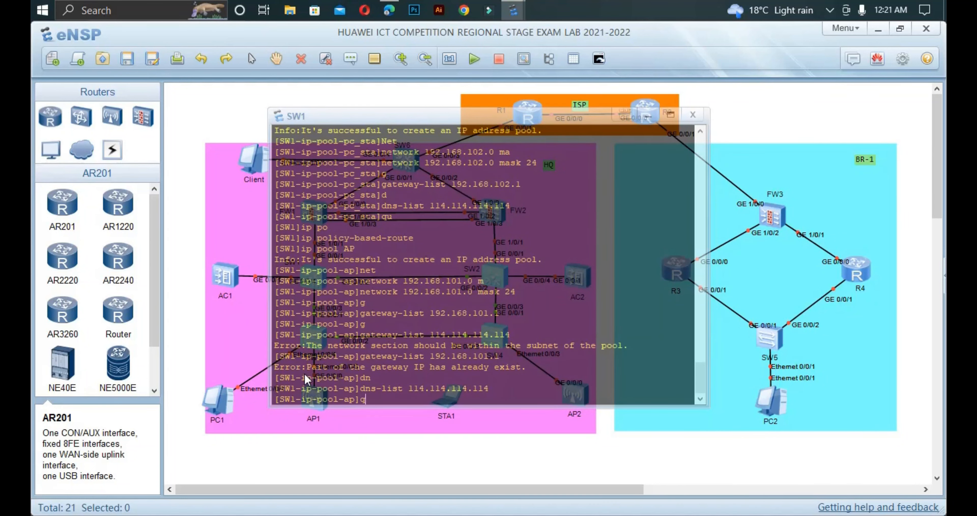
type("ui")
key("Return")
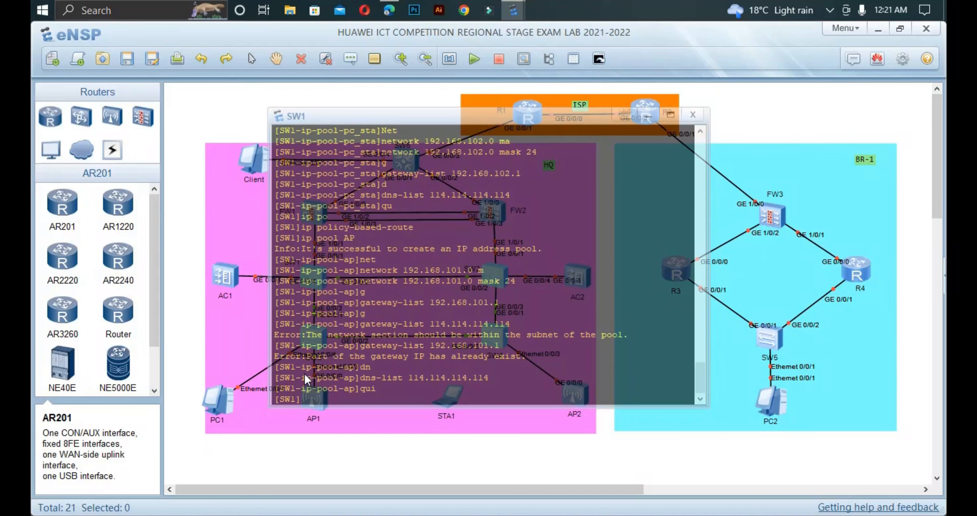
Step: Apply dhcp select global on SW1's VLANIF101
type("int v")
key("Tab")
type("10")
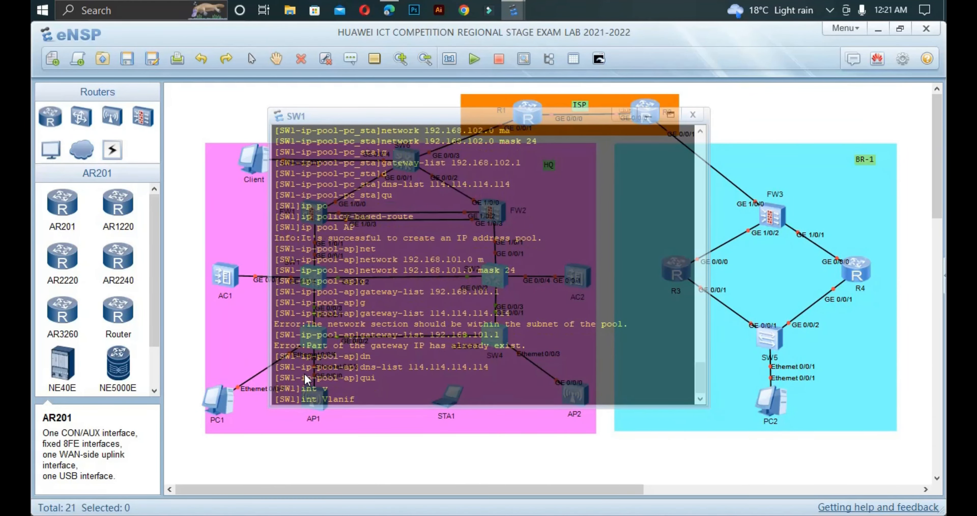
type("1")
key("Return")
type("dh")
key("Tab")
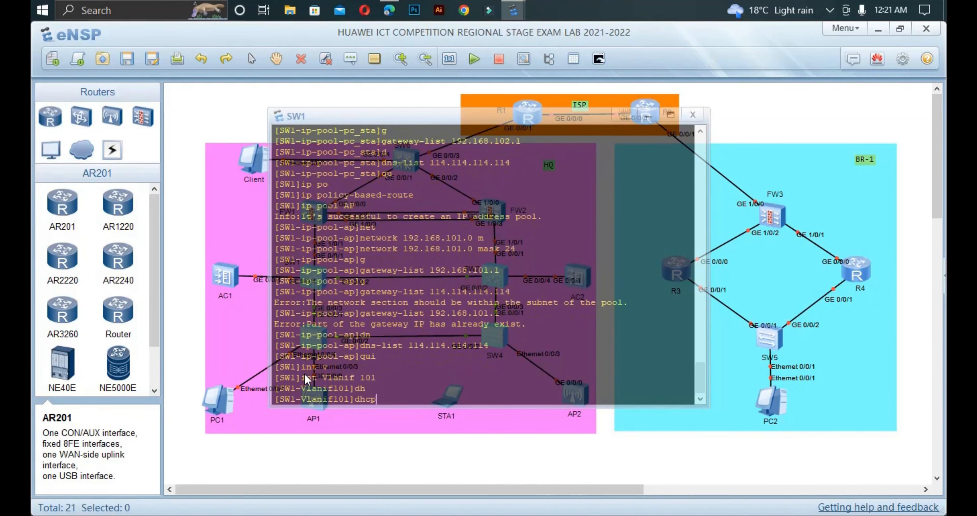
type("se")
key("Tab")
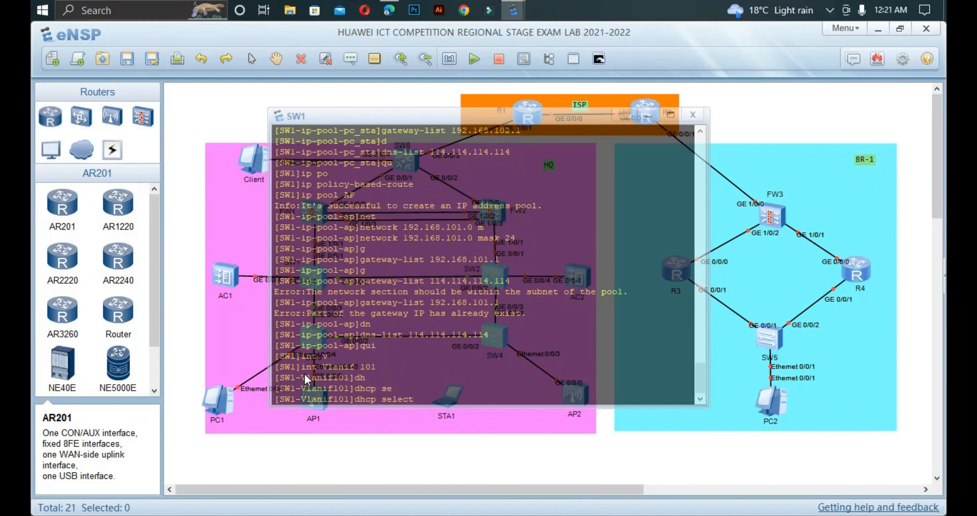
type("g")
key("Tab")
key("Return")
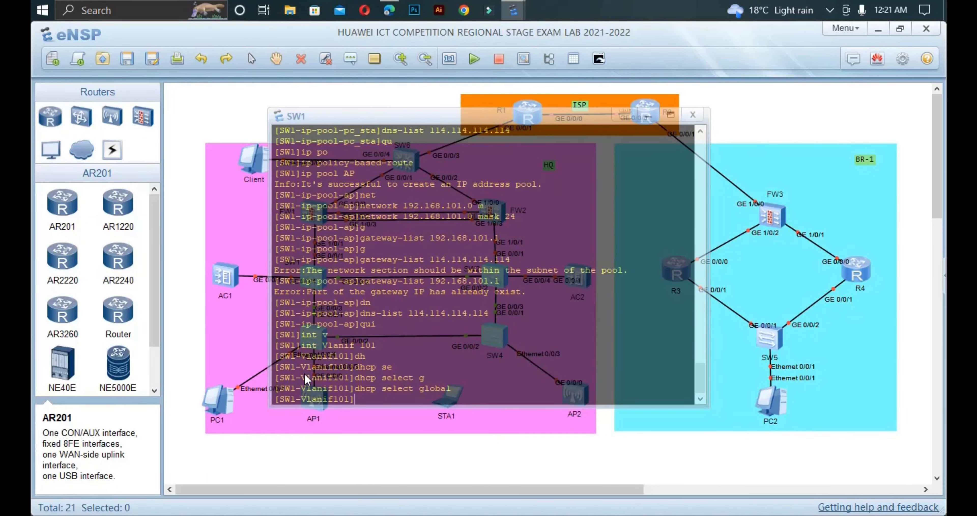
Step: Enter VLANIF102 and begin typing dhcp select global
type("int Vlanif 102")
key("Return")
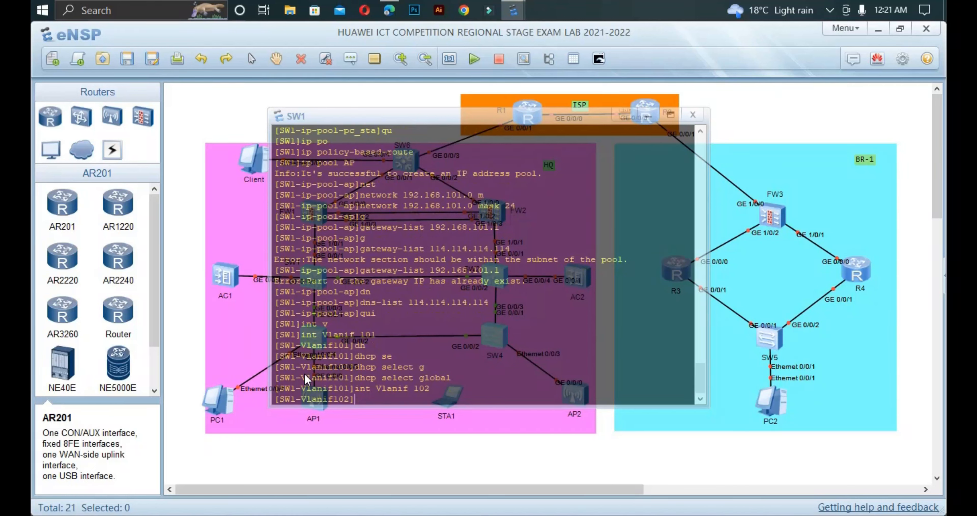
type("dh")
key("Tab")
type("se")
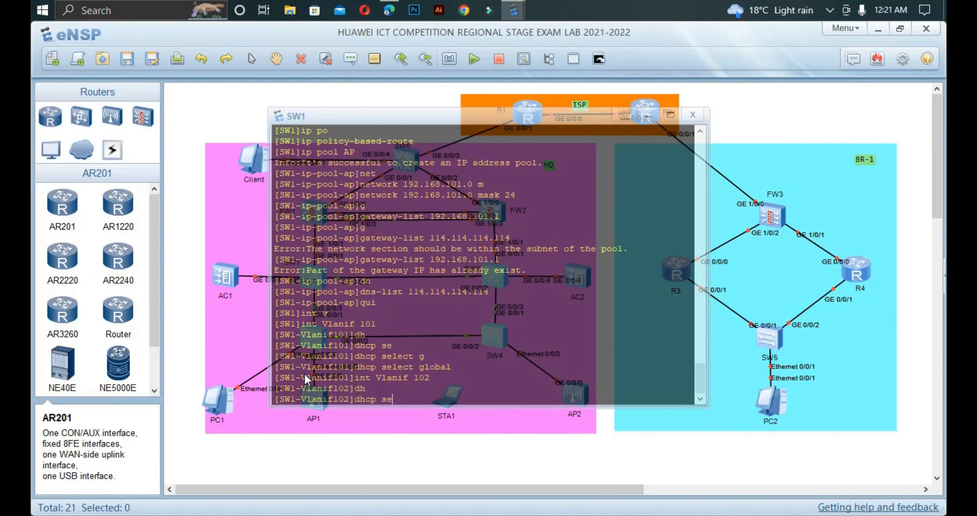
key("Tab")
type("g")
key("Tab")
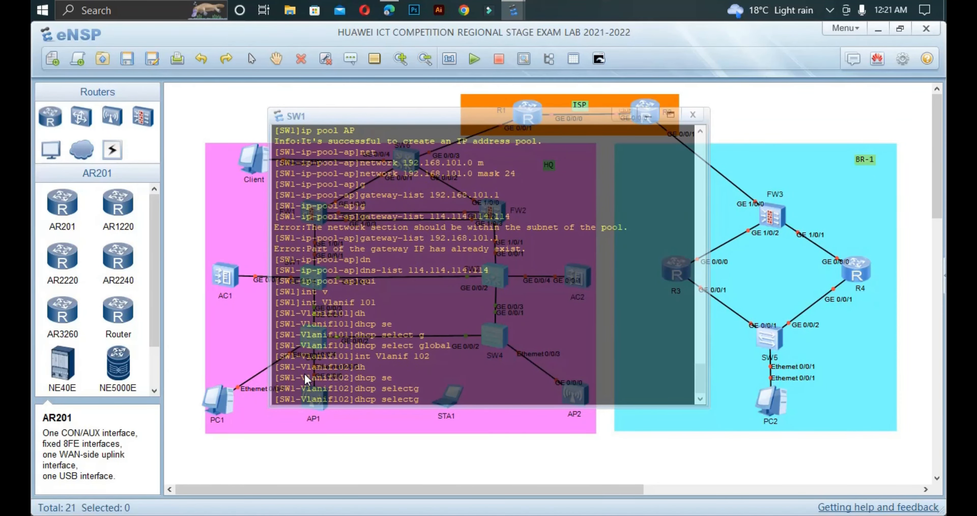
Step: Close SW1's console and start PC1
left_click(219, 453)
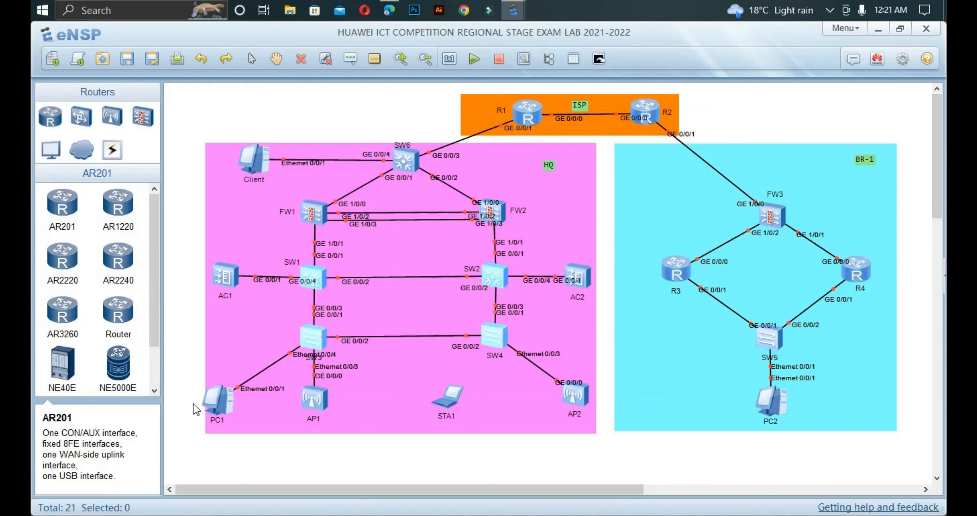
left_click_drag(193, 386, 245, 432)
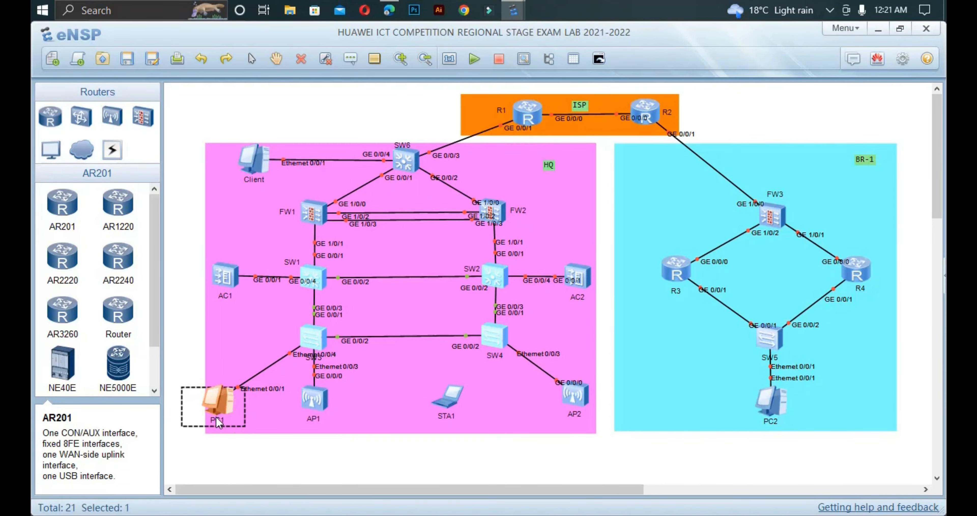
right_click(206, 413)
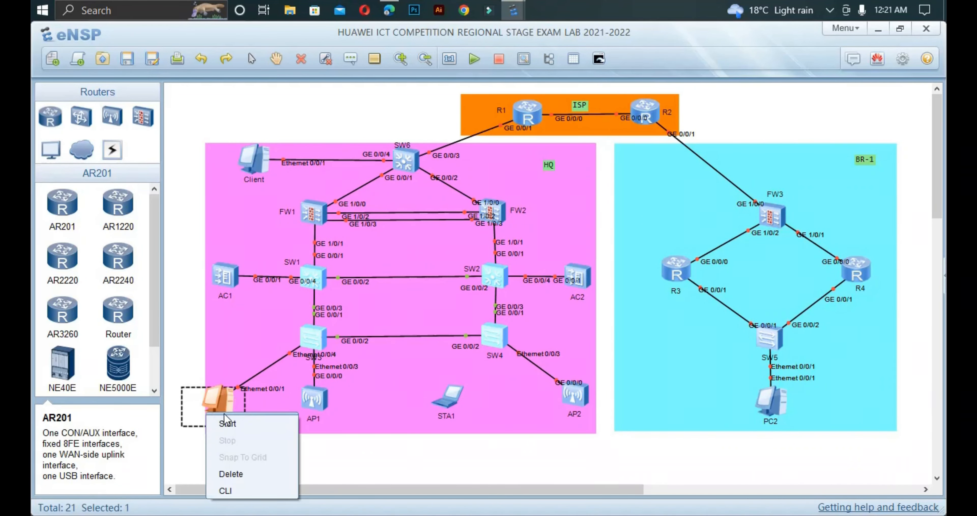
left_click(237, 425)
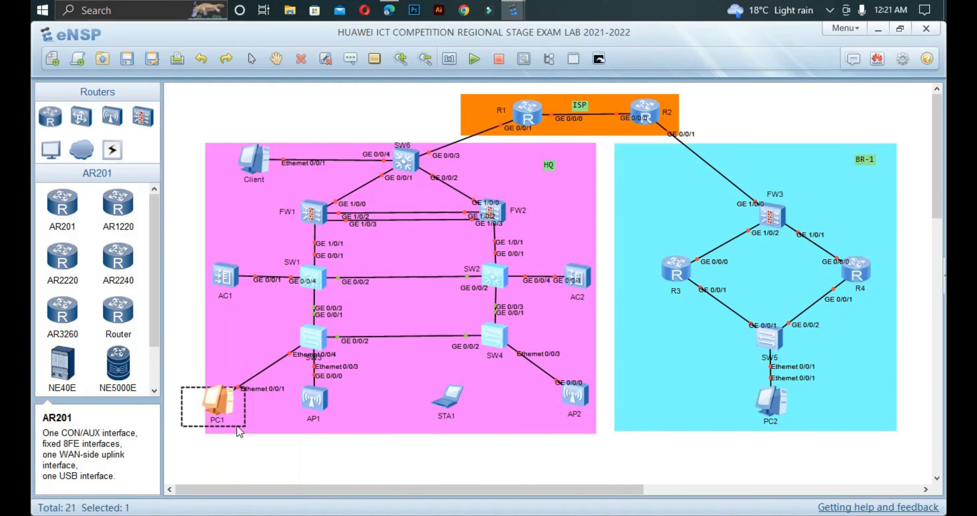
left_click(237, 425)
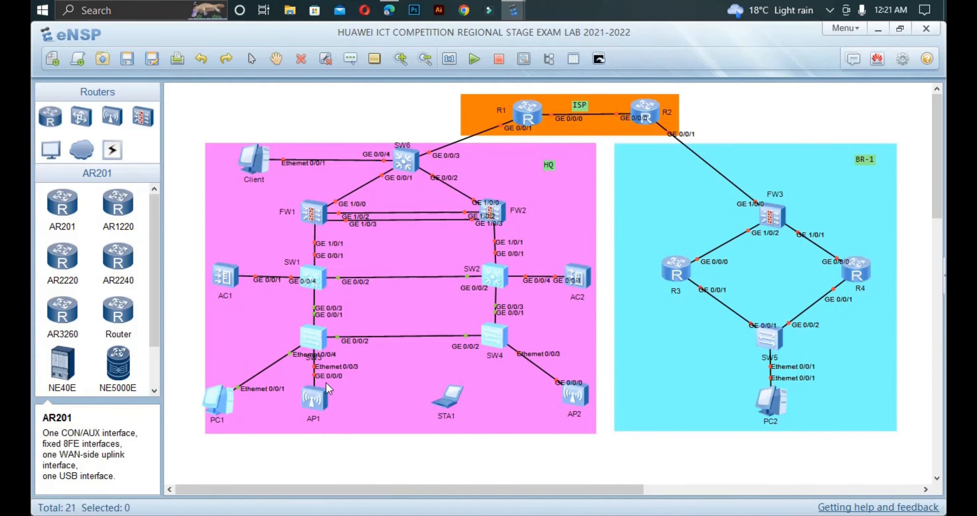
Step: Reposition AP1 beneath SW3 and move the Ethernet0/0/4 label off SW3's name
left_click_drag(321, 400, 375, 405)
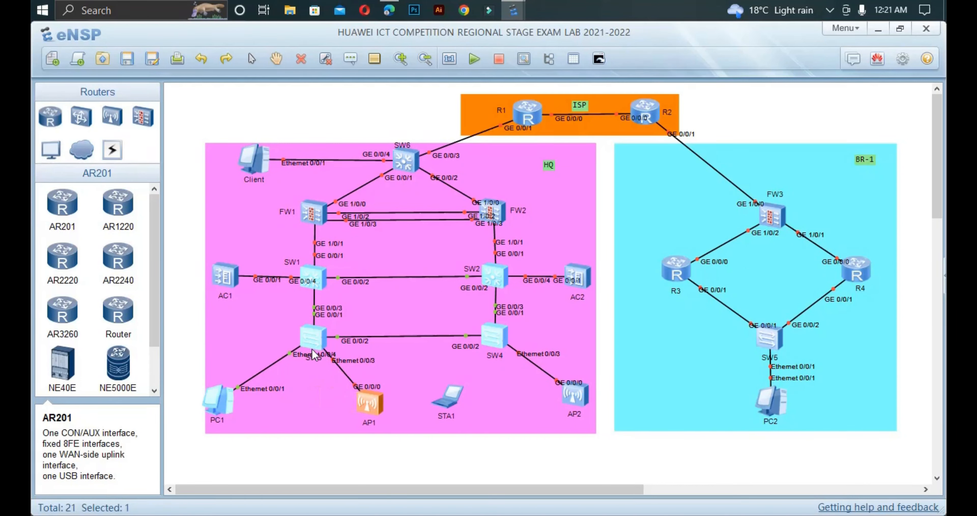
left_click_drag(314, 361, 264, 351)
left_click_drag(370, 407, 322, 408)
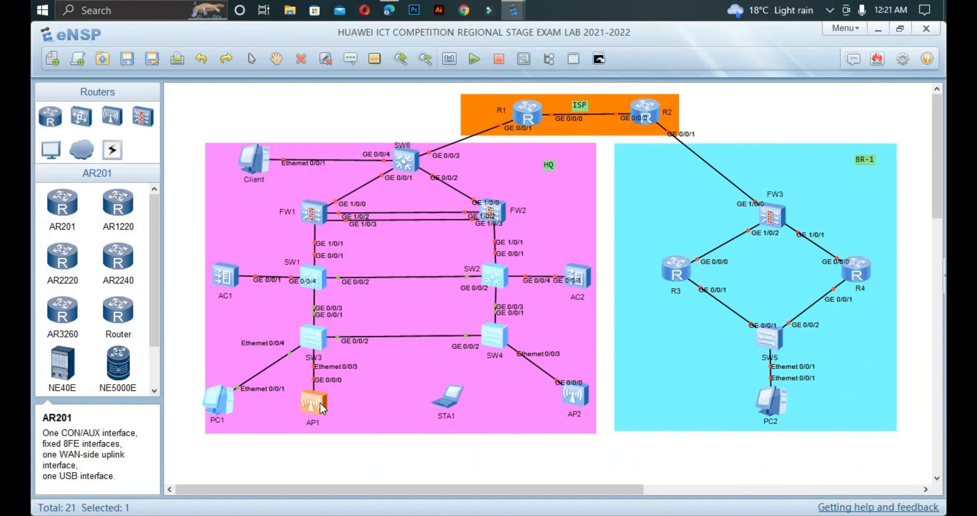
Step: In SW3's console, enter system view and Ethernet0/0/4, and display its current configuration
double_click(315, 337)
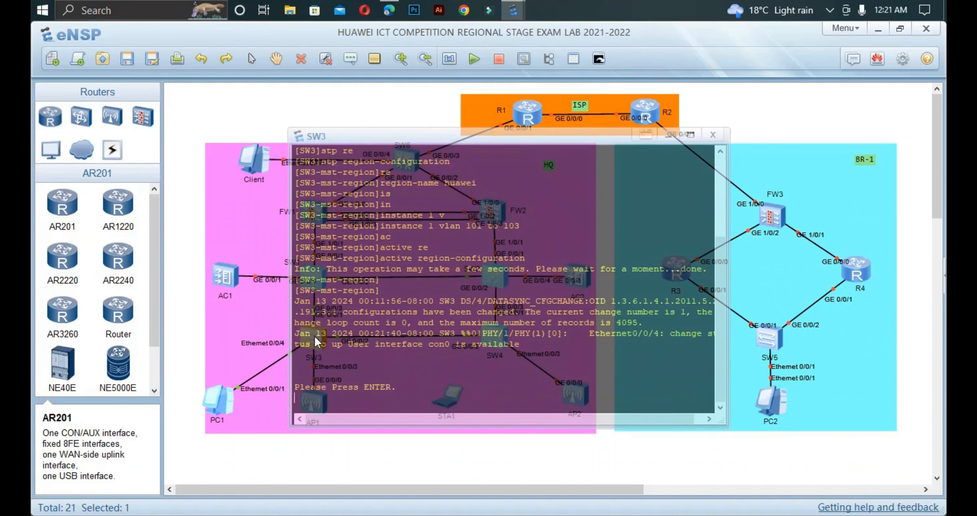
key("Return")
type("sys")
key("Return")
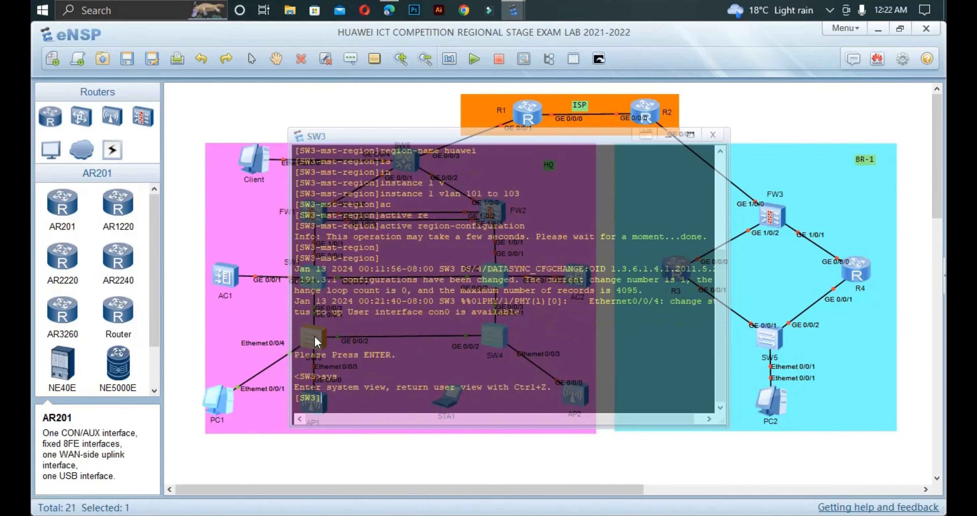
type("int eth")
key("Tab")
type("0/0/.")
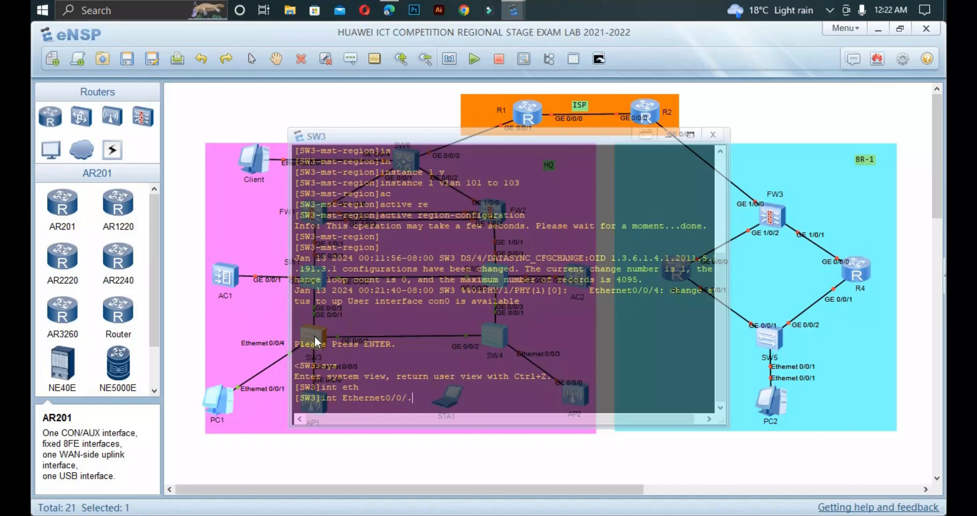
key("BackSpace")
type("4")
key("Return")
type("dis thi")
key("Return")
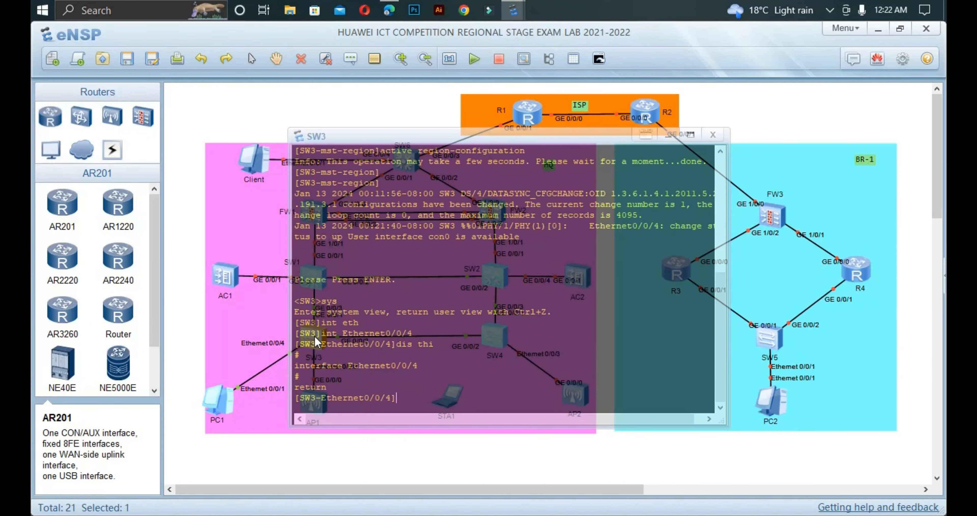
Step: Set Ethernet0/0/4's port link-type to access
type("po")
key("Tab")
type("li")
key("Tab")
type("t")
key("Tab")
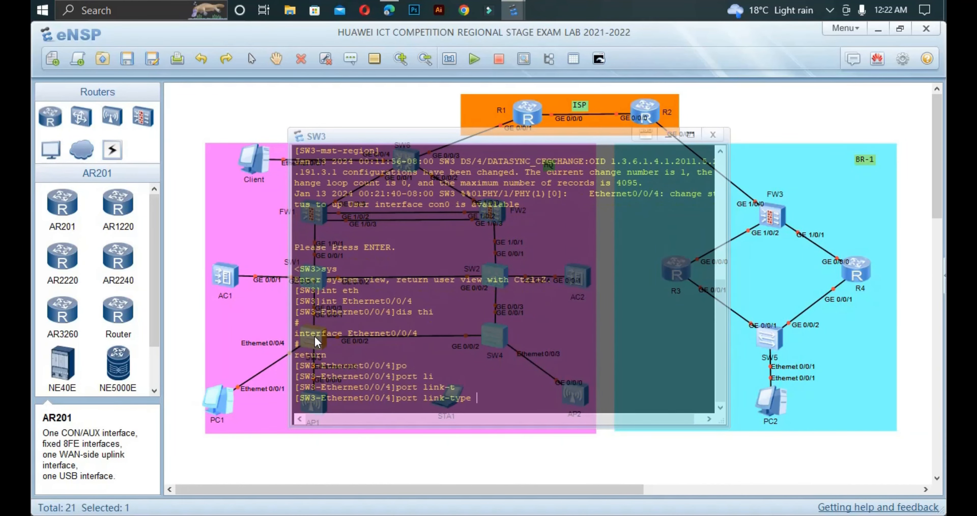
type("a")
key("Tab")
key("Return")
Step: Assign Ethernet0/0/4 to default VLAN 102
type("p")
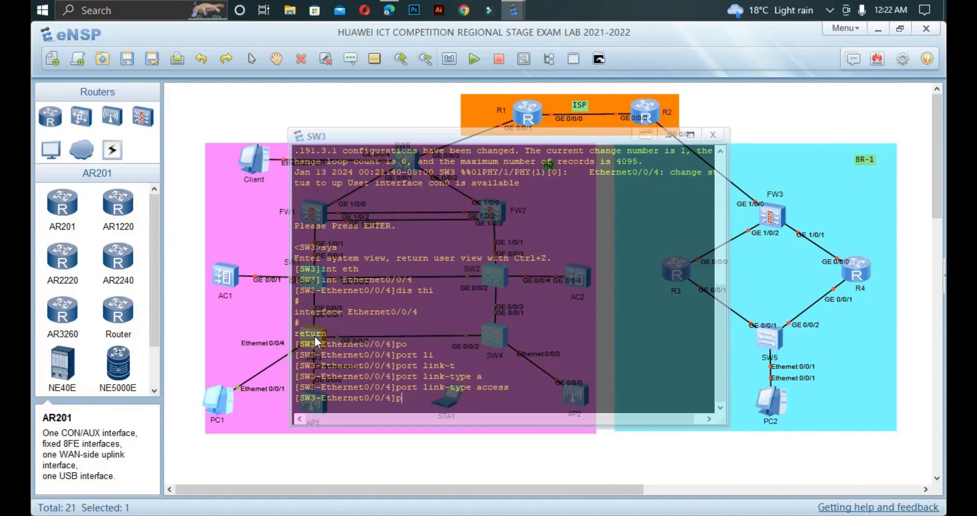
type("o")
key("Tab")
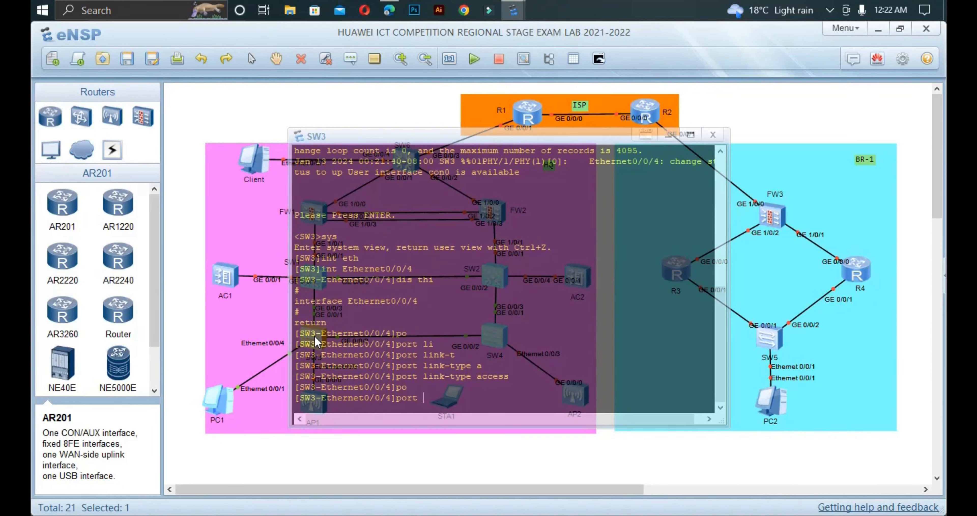
type("de")
key("Tab")
type("v")
key("Tab")
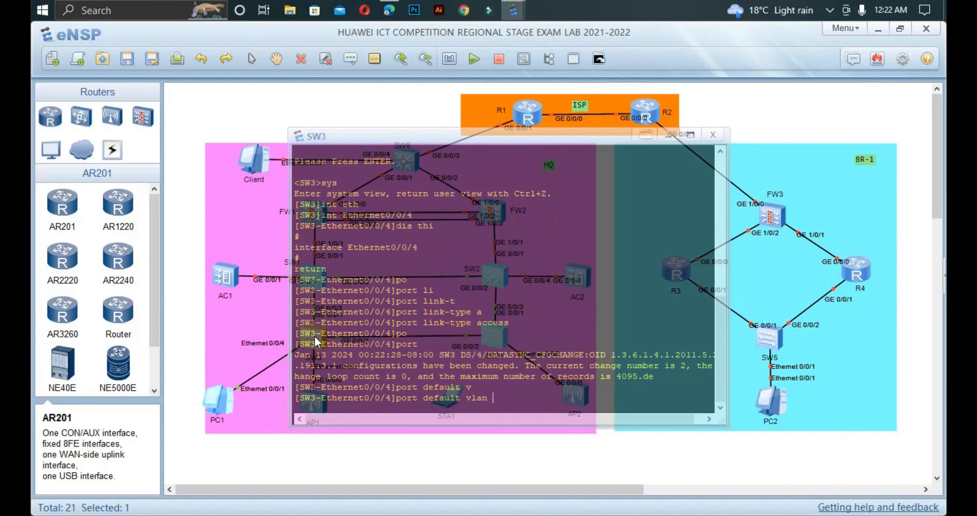
type("102")
key("Return")
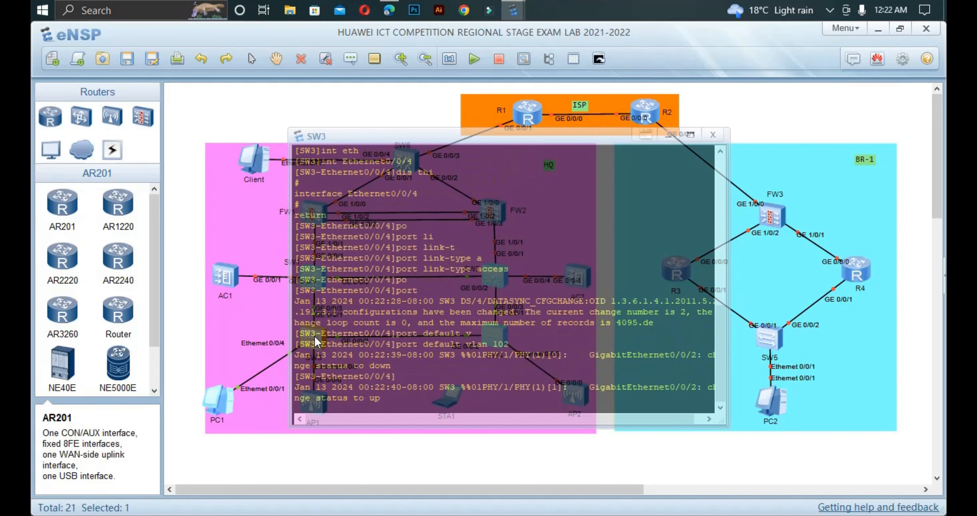
Step: Close the SW3 console and set PC1's IPv4 addressing to DHCP
left_click(228, 404)
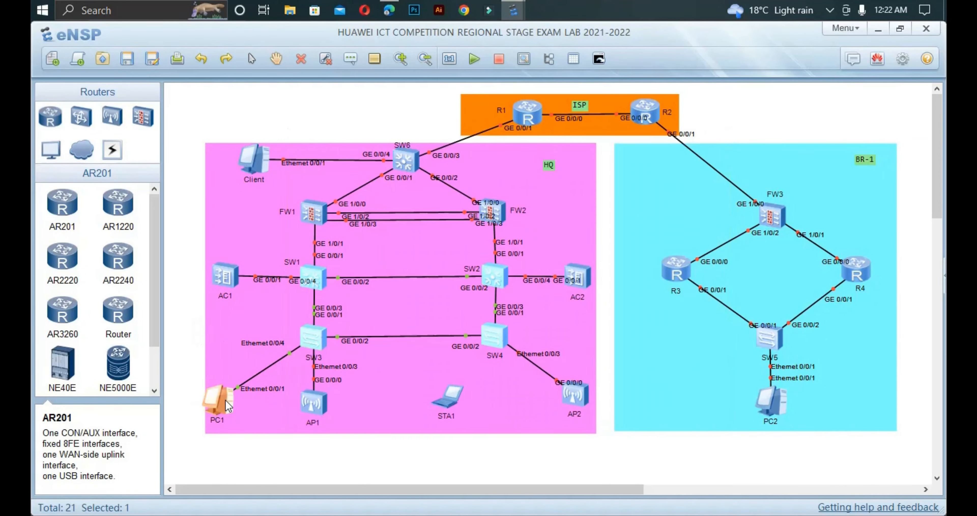
double_click(225, 400)
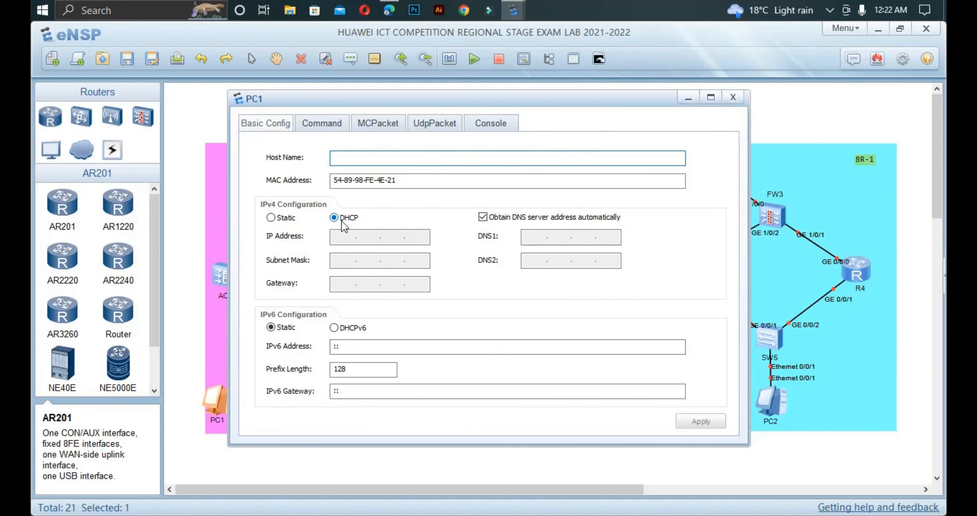
left_click(271, 219)
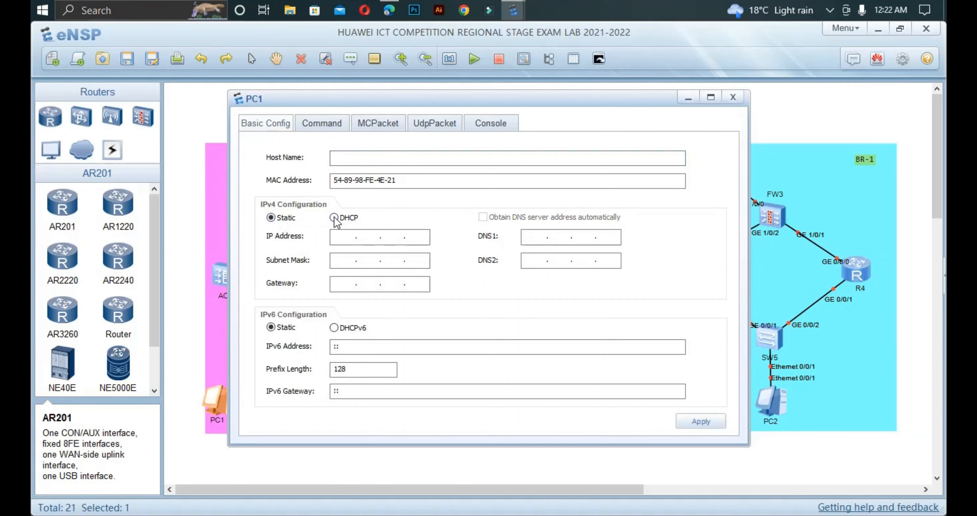
left_click(335, 217)
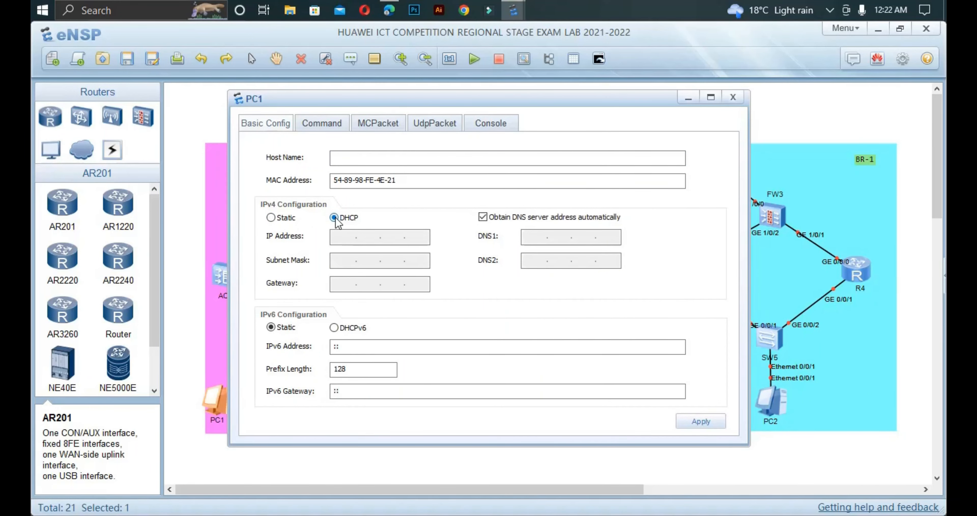
left_click(699, 421)
Step: Run ipconfig in PC1's command console to check its address, which is still 0.0.0.0
left_click(330, 126)
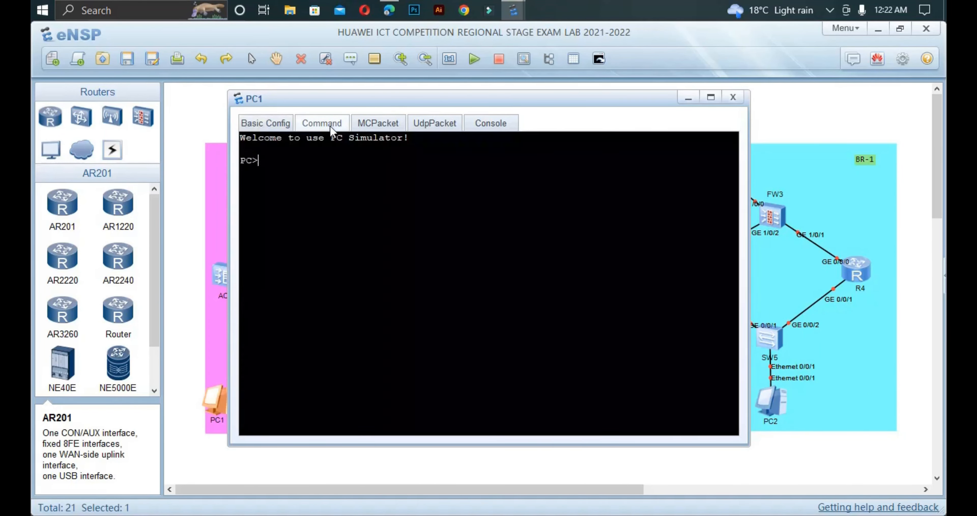
type("ipconfig")
key("Return")
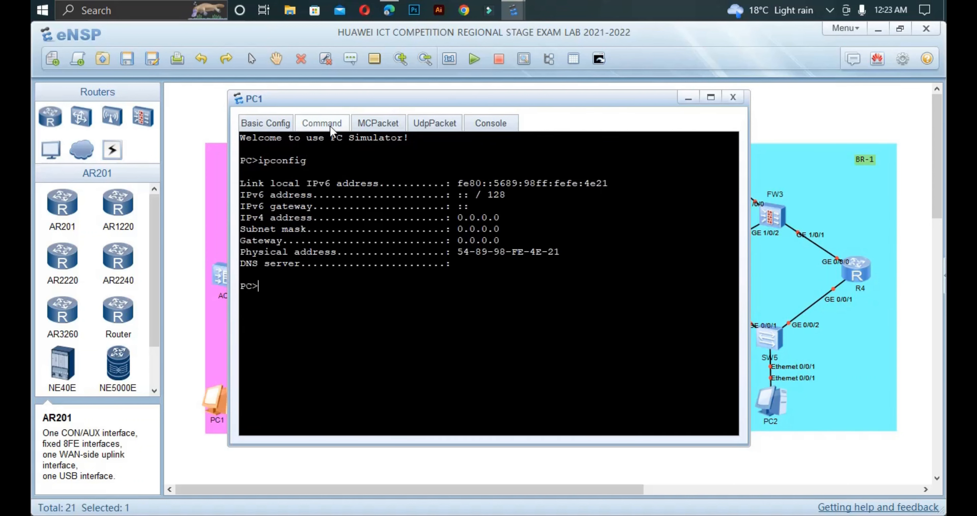
key("Up")
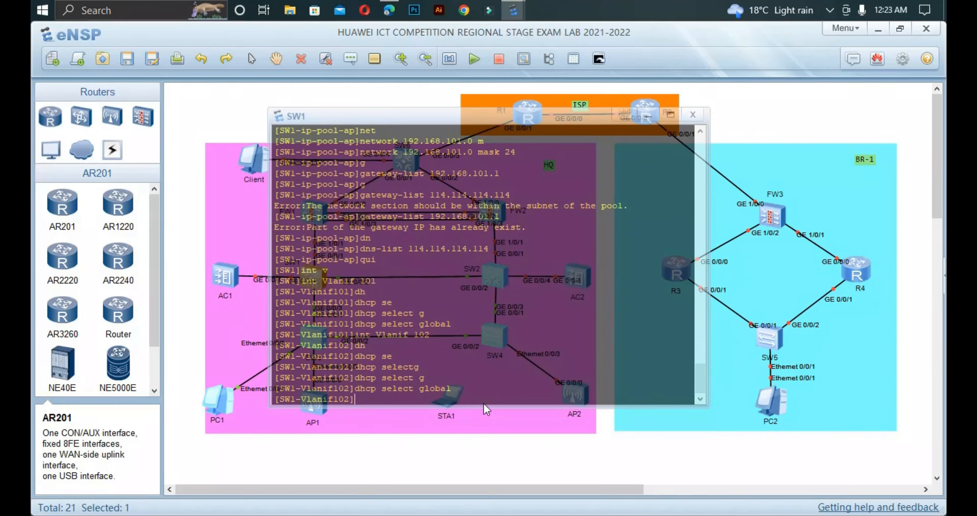
Step: Leave SW1's VLANIF102 view and run display dhcp statistics
type("qui")
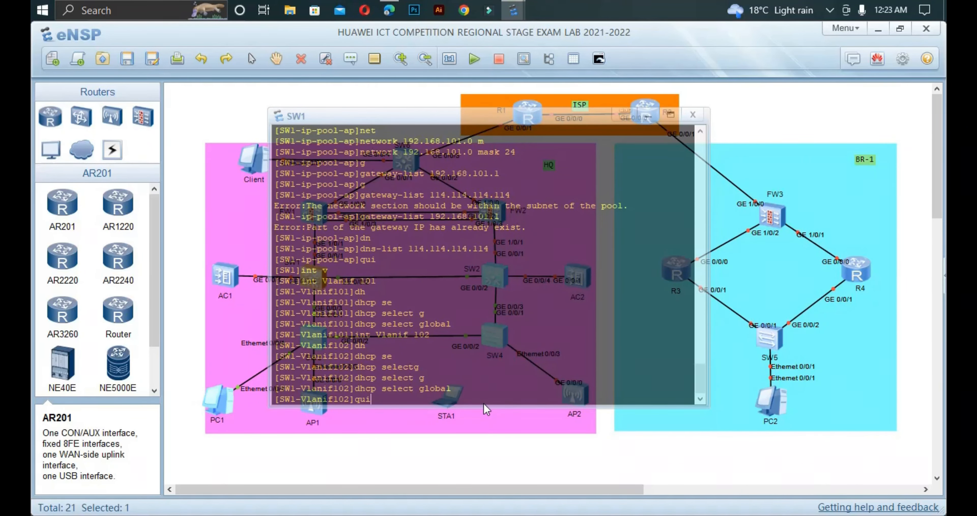
key("Return")
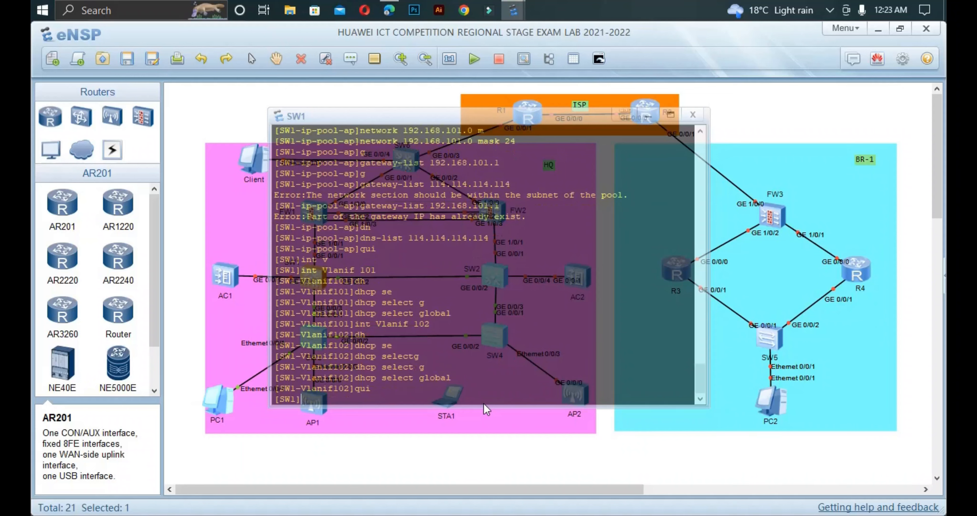
type("dis dh")
key("Tab")
type("st")
key("Tab")
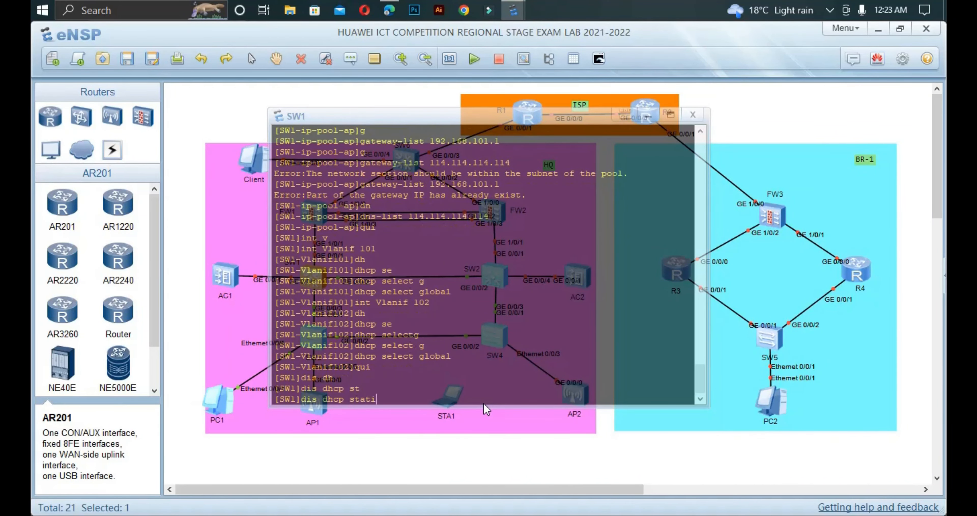
type("ati")
key("Tab")
key("Return")
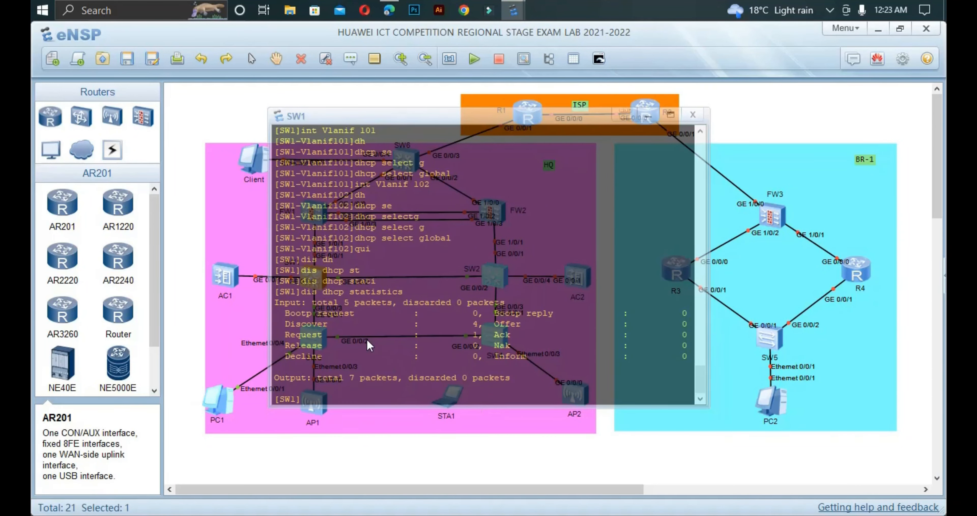
Step: Highlight the Discover count (4) and Request count (1) in SW1's DHCP statistics
left_click_drag(290, 323, 514, 325)
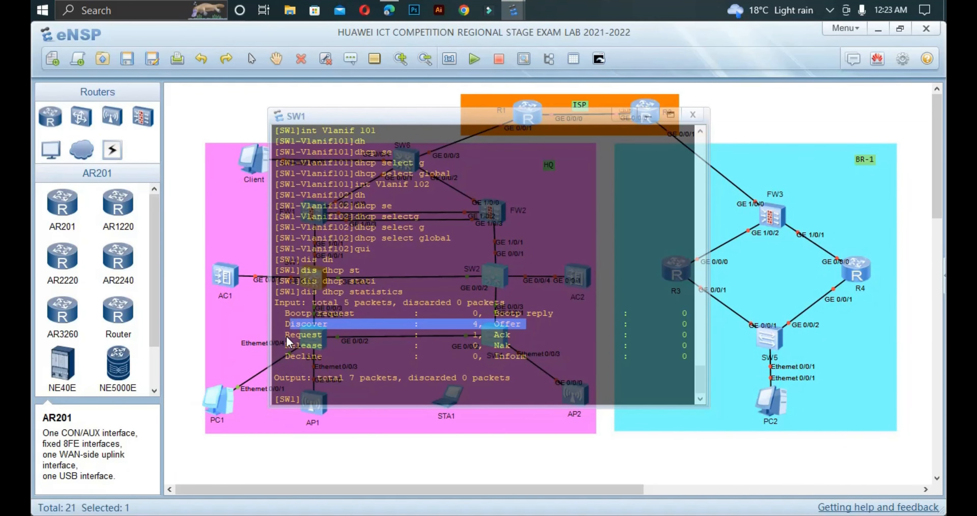
left_click_drag(286, 335, 487, 337)
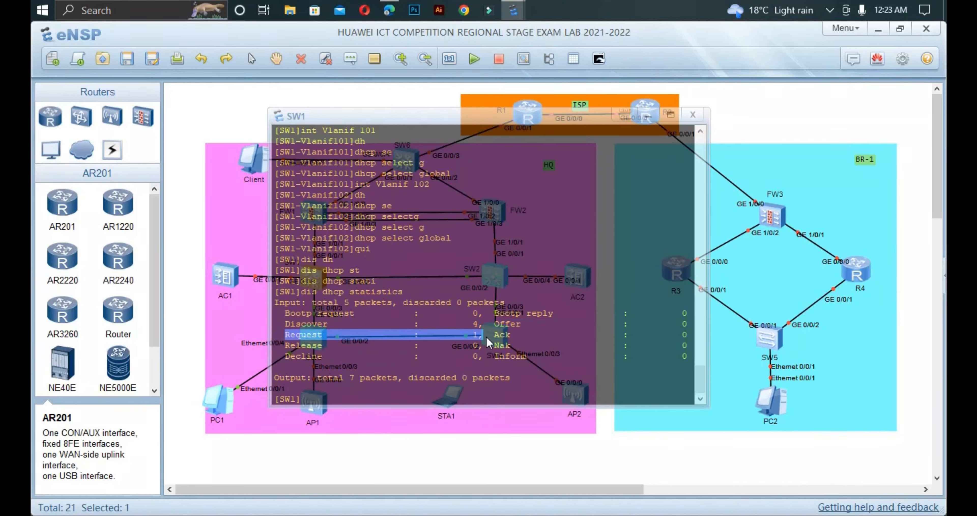
double_click(220, 398)
Step: Rerun ipconfig to confirm PC1's lease of 192.168.102.254/24, gateway 192.168.102.1, then close PC1's window
key("Up")
key("Return")
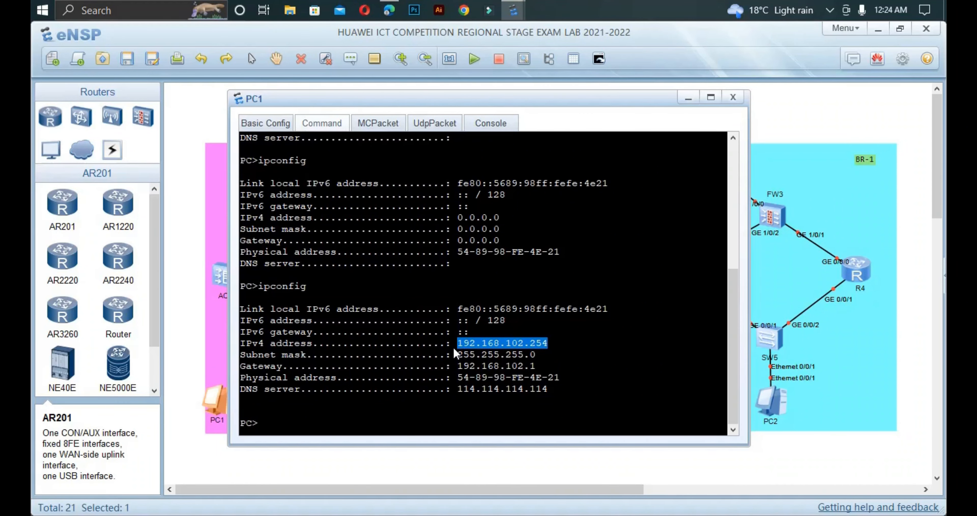
left_click(183, 410)
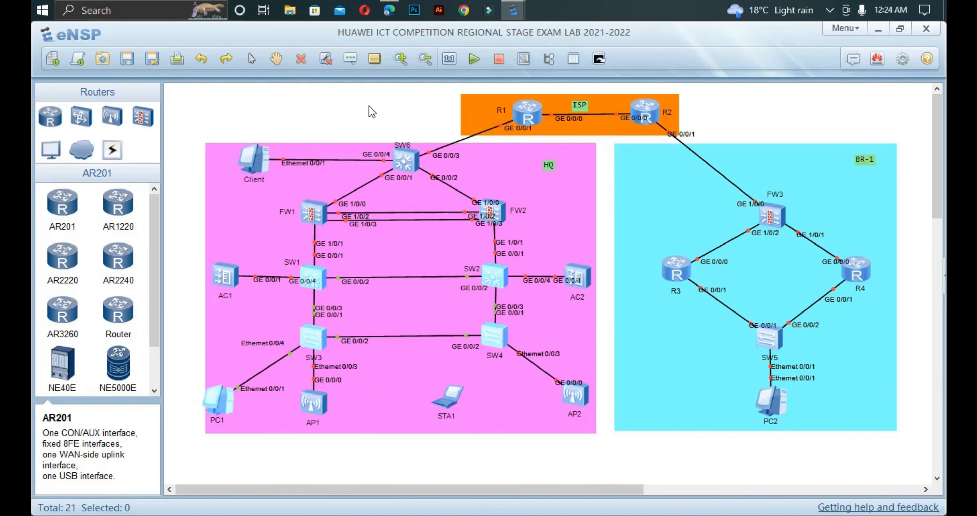
Step: Return to the exam PDF in Edge, clear the marked text, and bring the DHCP and OSPF tasks into view
left_click(391, 8)
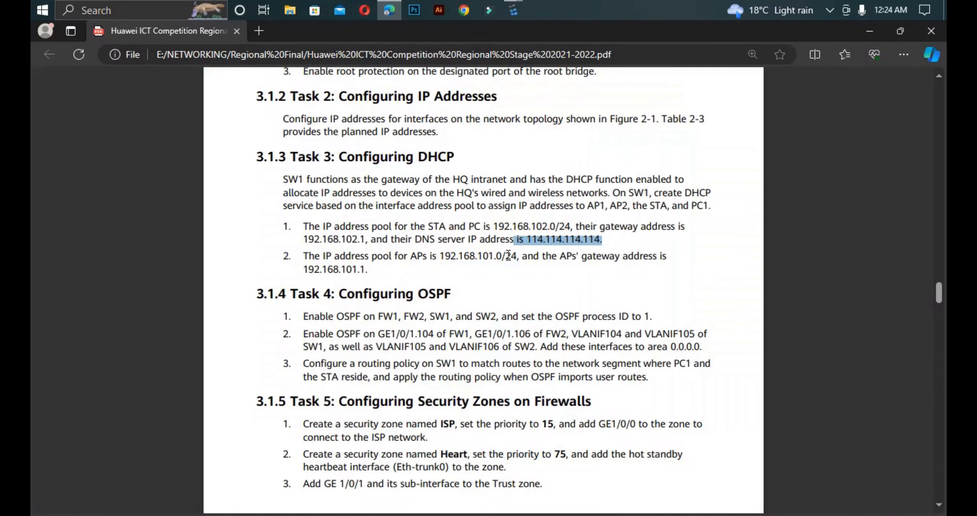
left_click(482, 285)
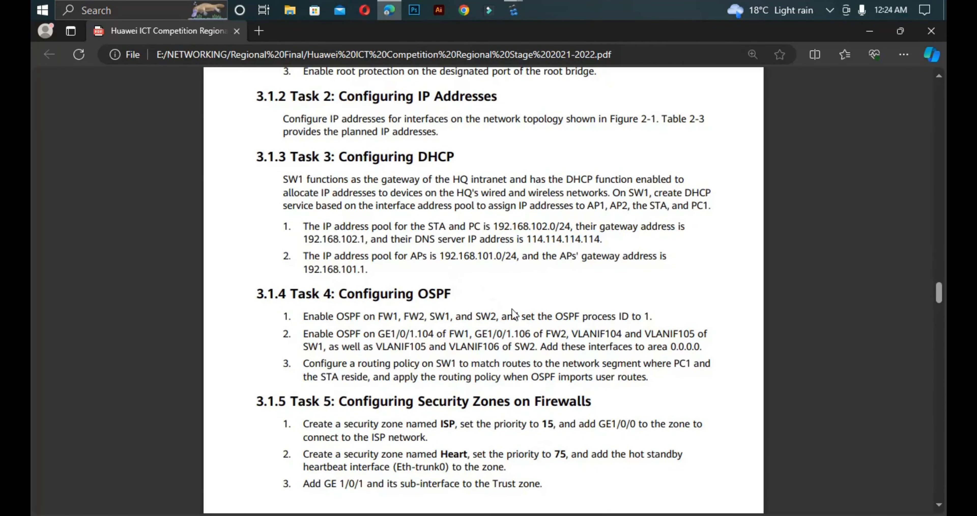
left_click(940, 505)
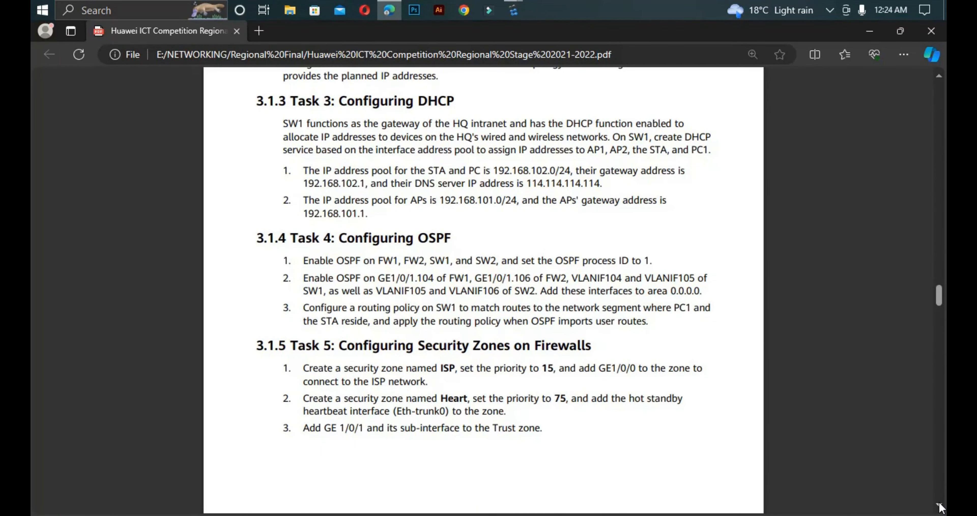
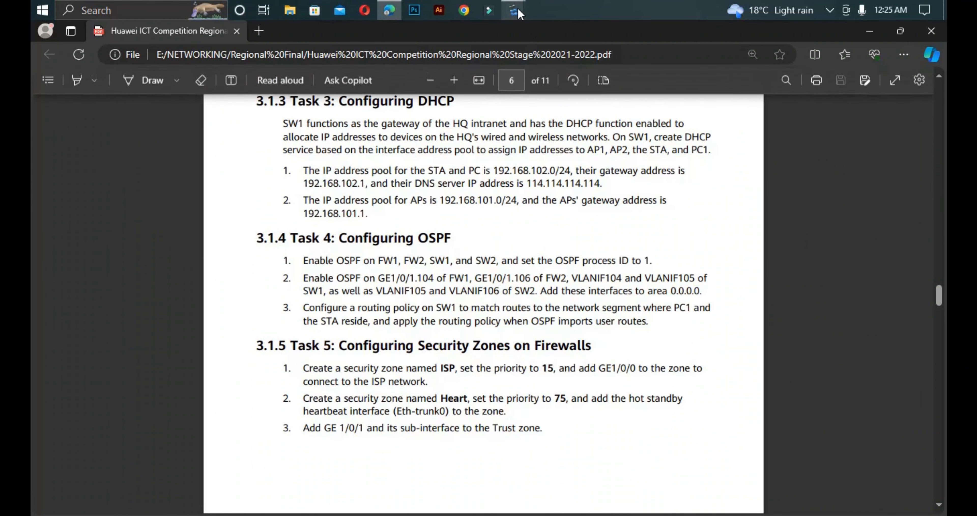
Step: Open SW1's console and save its running configuration, confirming with y
mouse_move(514, 9)
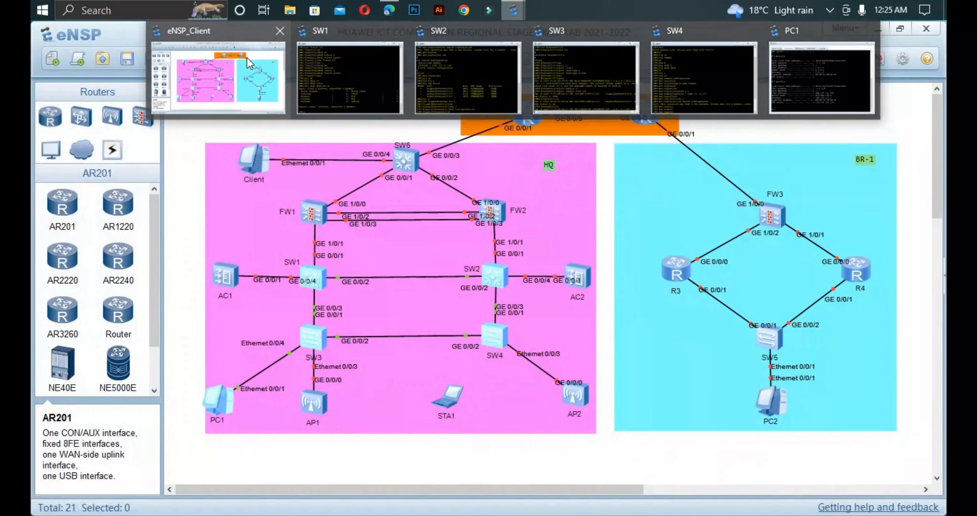
left_click(245, 61)
double_click(315, 285)
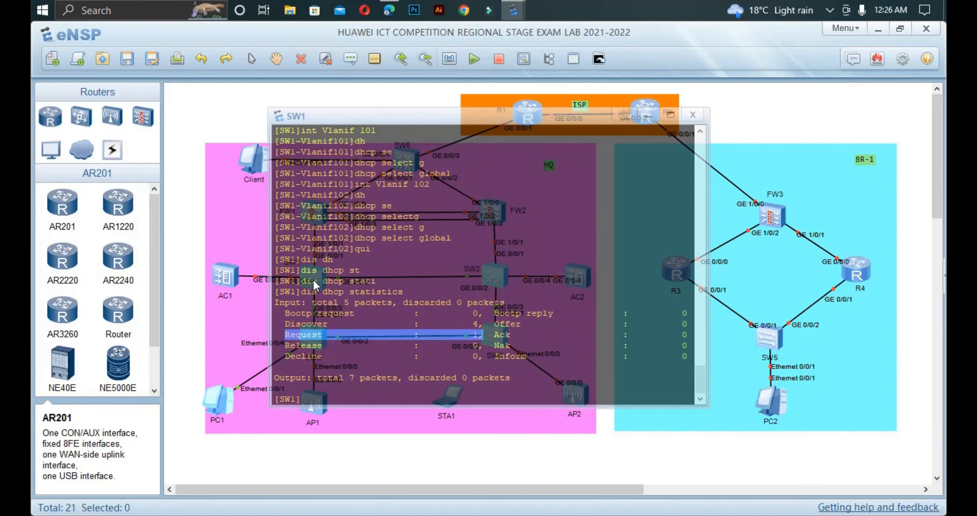
key("ctrl+z")
right_click(313, 279)
left_click(348, 385)
type("save")
key("Return")
type("y")
key("Return")
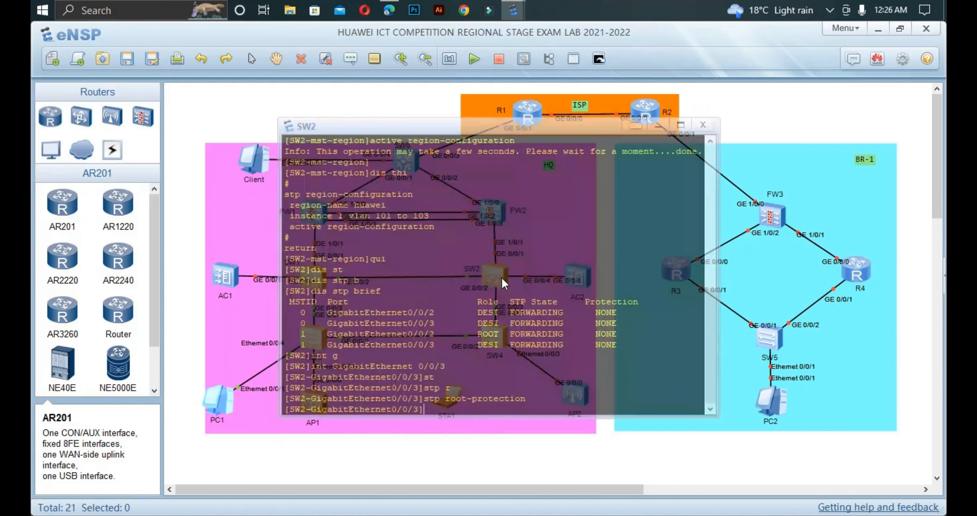
Step: Save SW4's configuration from its console, then save the eNSP lab topology
double_click(316, 334)
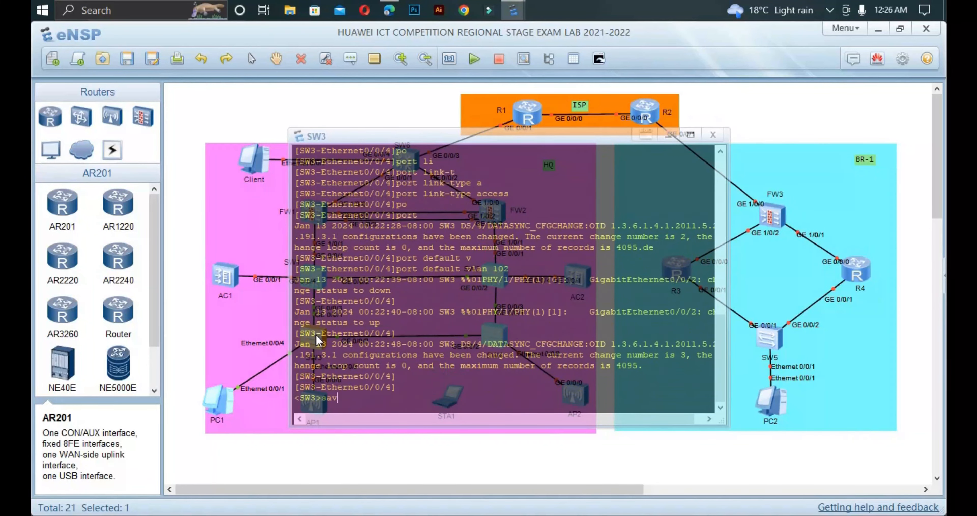
double_click(493, 339)
key("Return")
key("Return")
type("save")
key("Return")
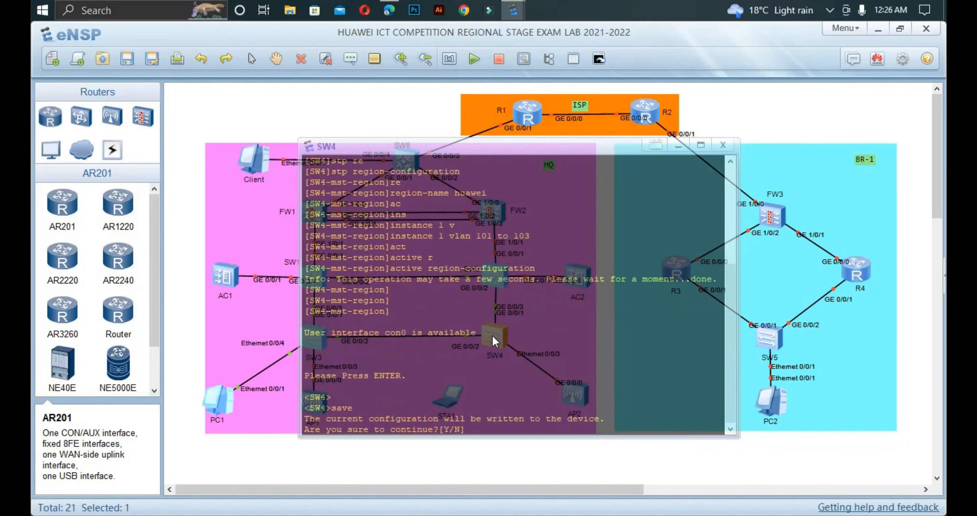
type("y")
key("Return")
left_click(240, 470)
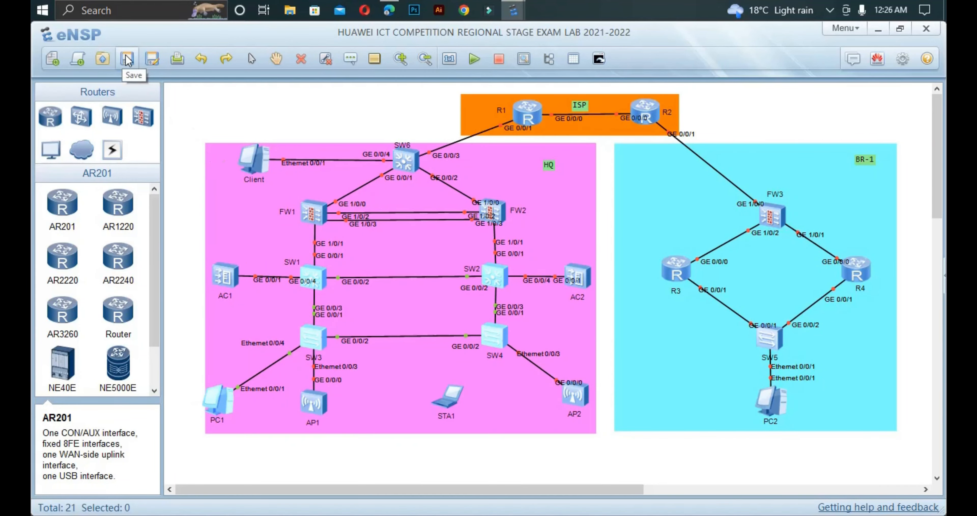
left_click(128, 59)
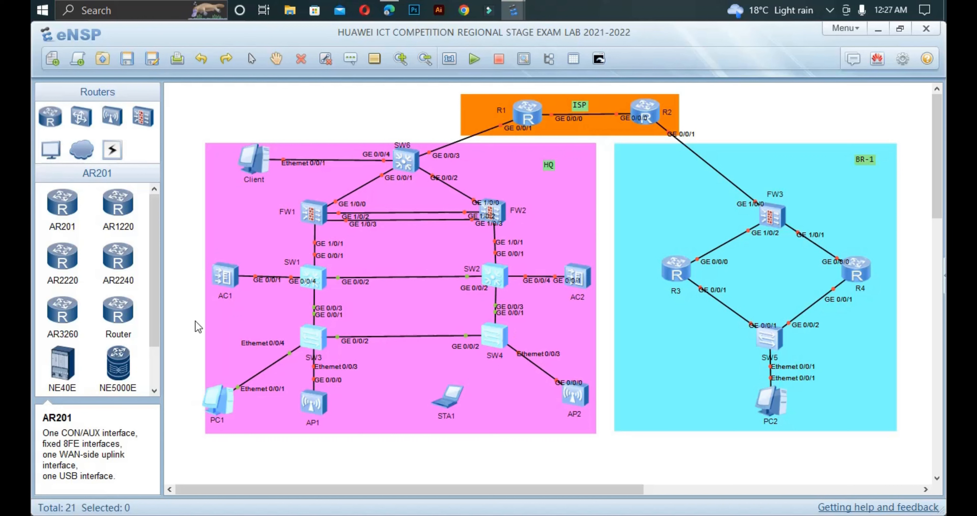
Step: Start SW3, SW4, PC1, AP1, AP2 and STA1 together
left_click_drag(176, 316, 571, 441)
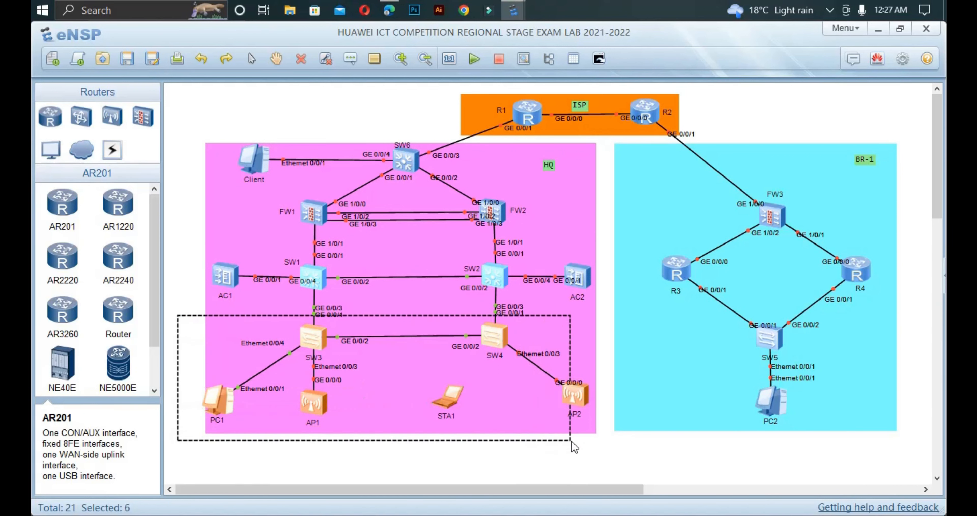
right_click(436, 364)
left_click(460, 379)
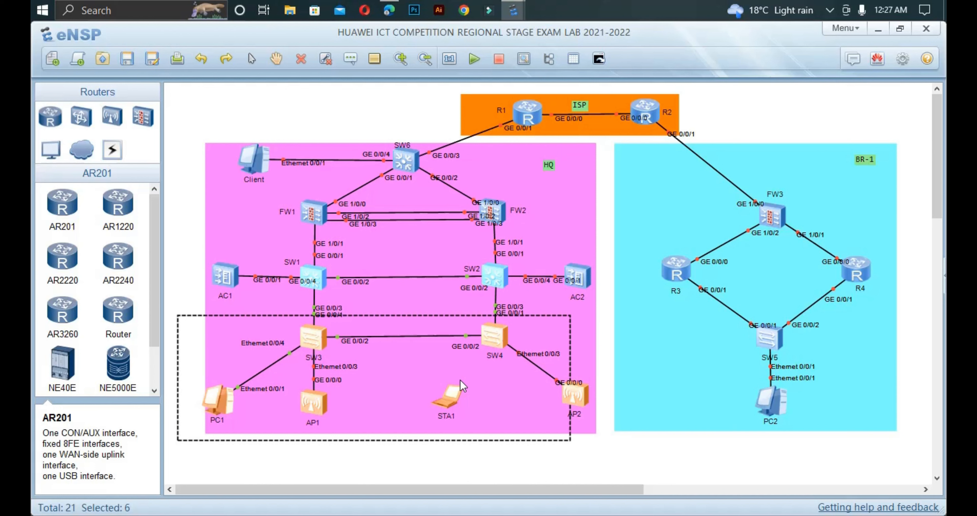
Step: Start firewalls FW1 and FW2
right_click(311, 215)
left_click(324, 226)
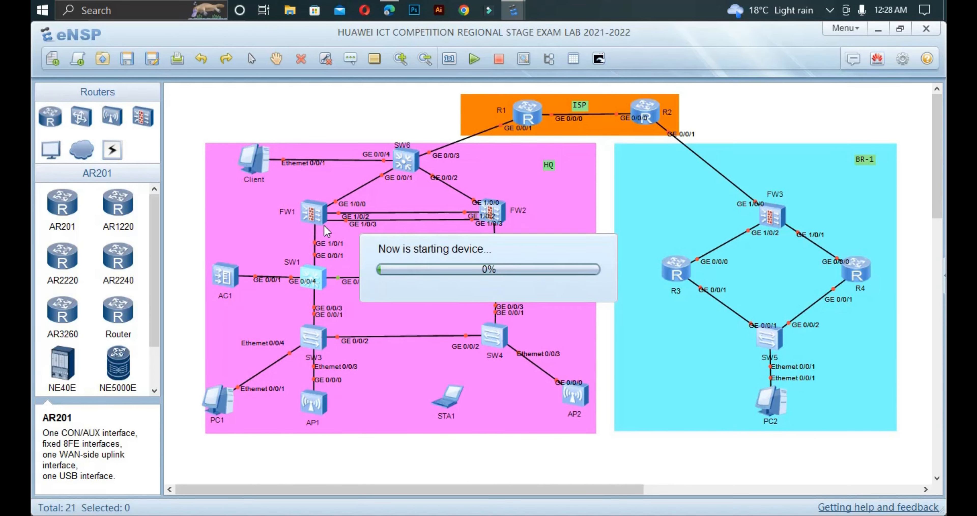
right_click(493, 209)
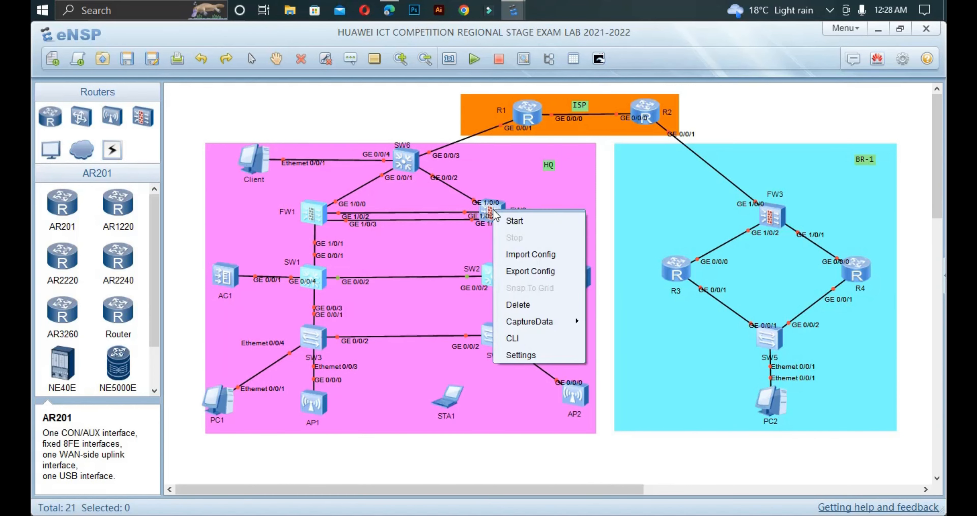
left_click(515, 226)
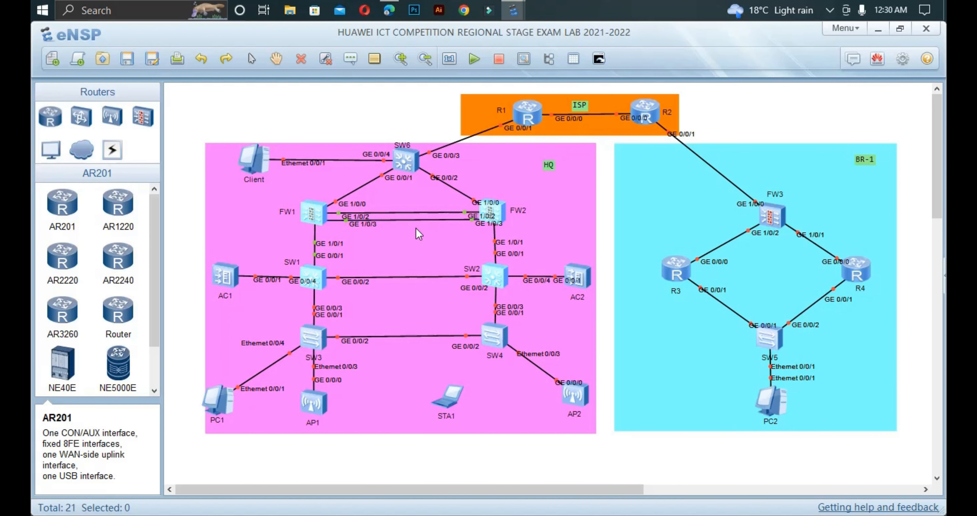
Step: Log in to FW1's console with the admin credentials, enter system view, then open SW1's console
double_click(311, 214)
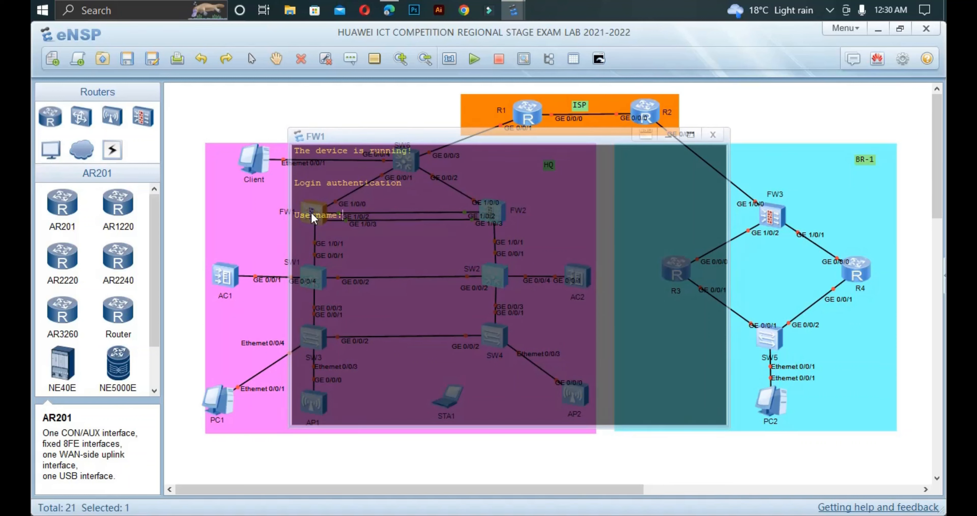
type("admin")
key("Return")
key("Return")
type("admin")
key("Return")
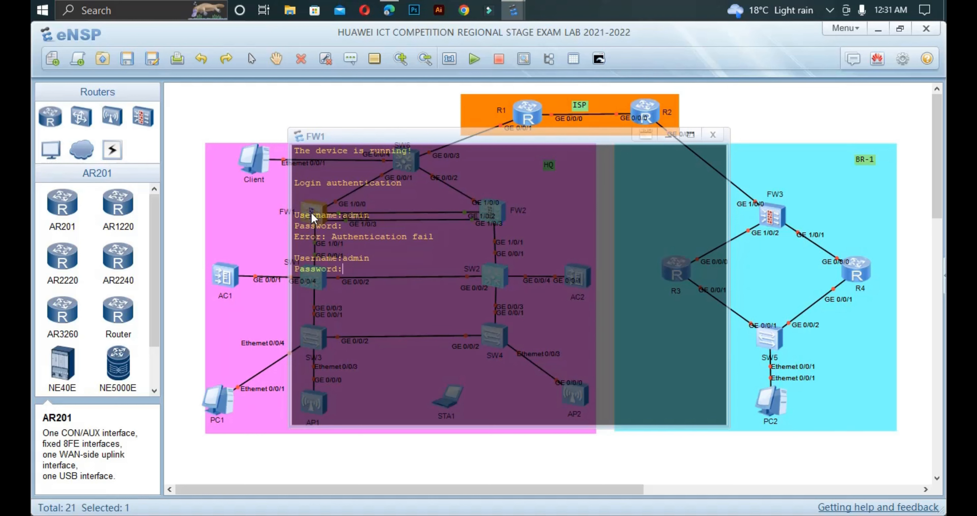
key("Return")
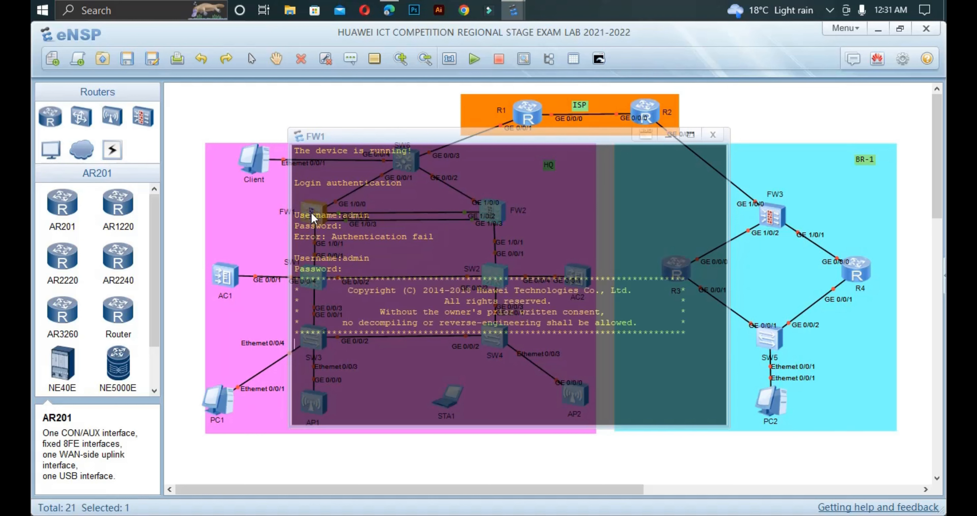
type("sys")
key("Return")
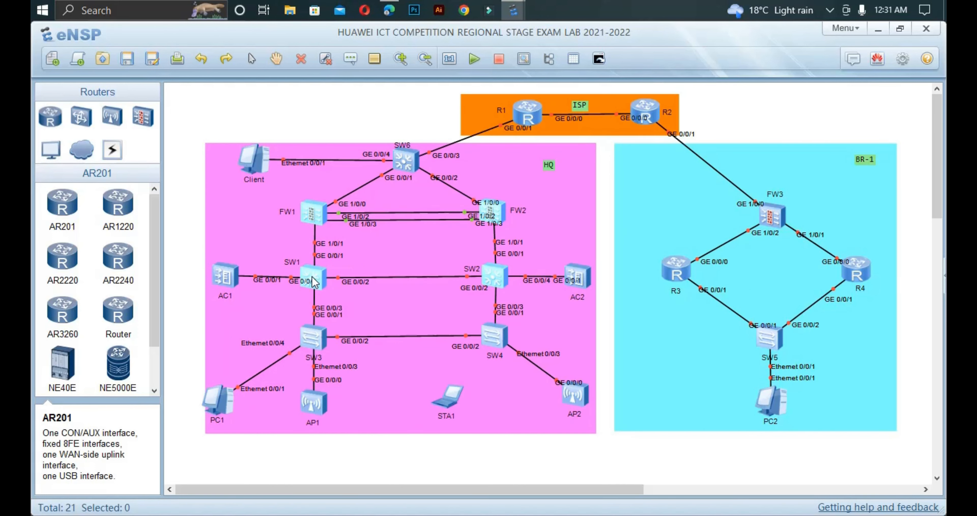
double_click(314, 282)
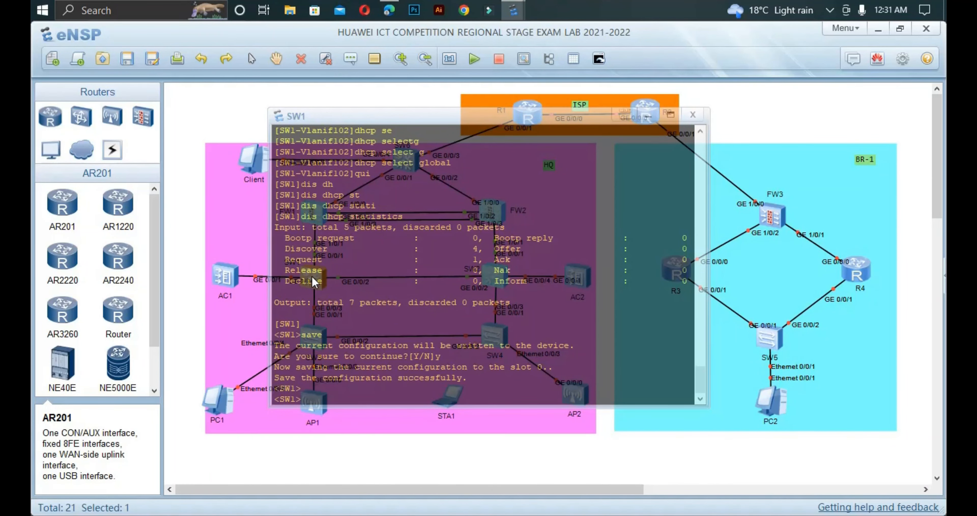
Step: On SW1, enter system view, run 'ospf 1', and type 'area 0' at the prompt
type("sys")
key("Return")
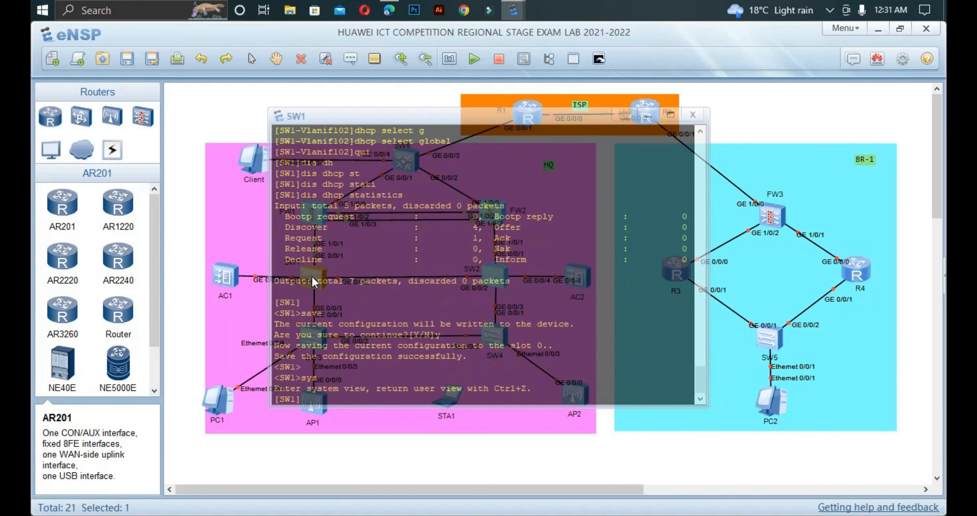
key("Return")
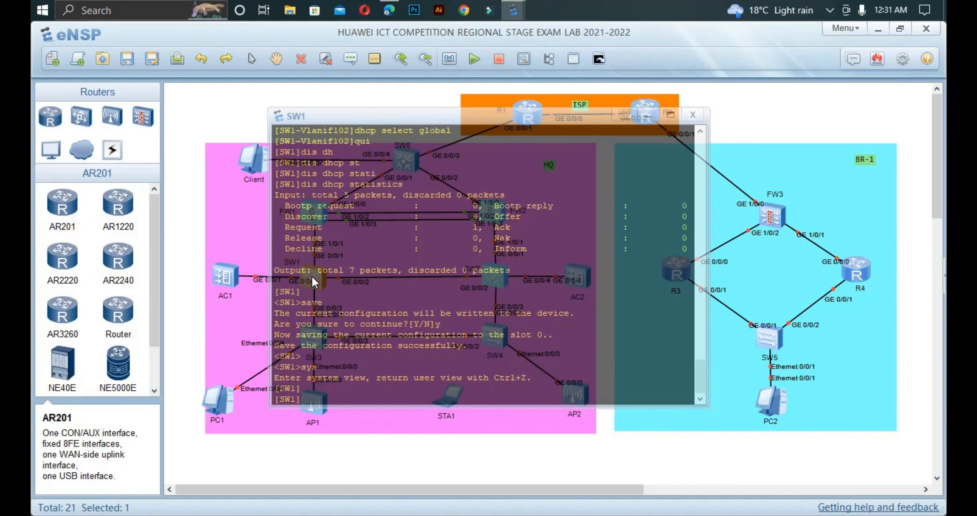
type("os")
key("Tab")
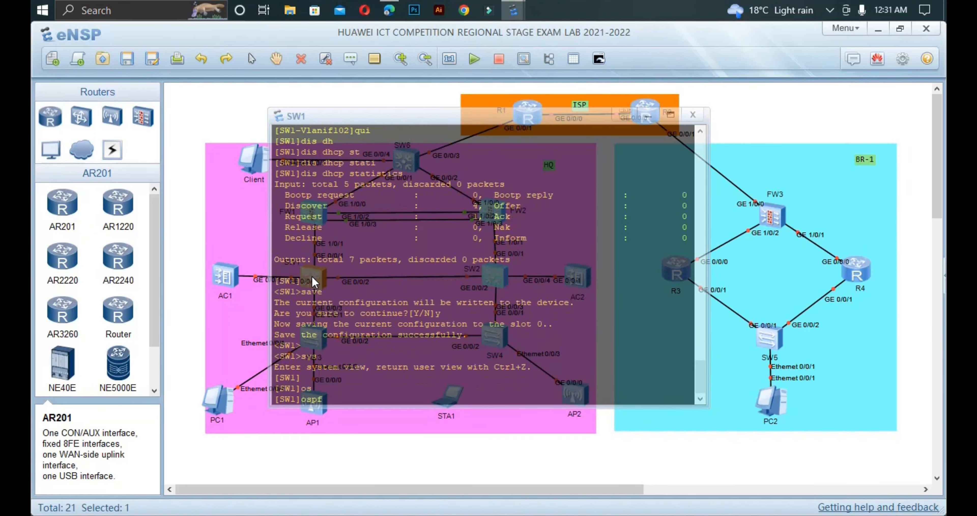
type("1")
key("Return")
key("Return")
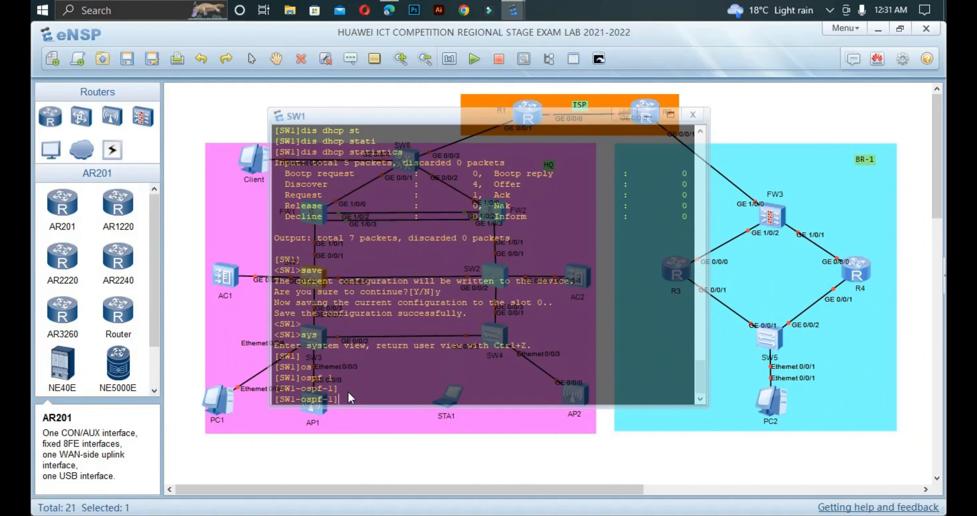
type("are")
key("Tab")
type("0")
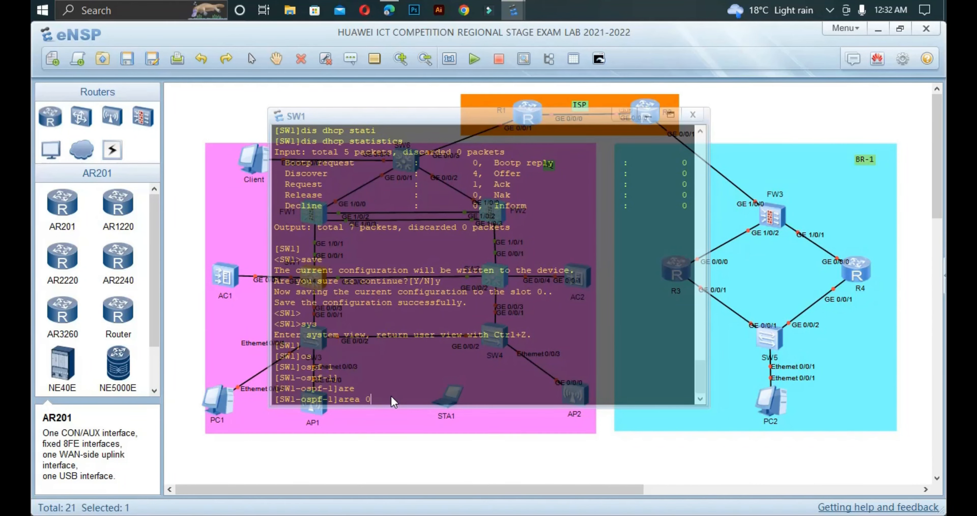
Step: Open FW1's console, enter OSPF process 1, then abandon the area command and quit
double_click(321, 206)
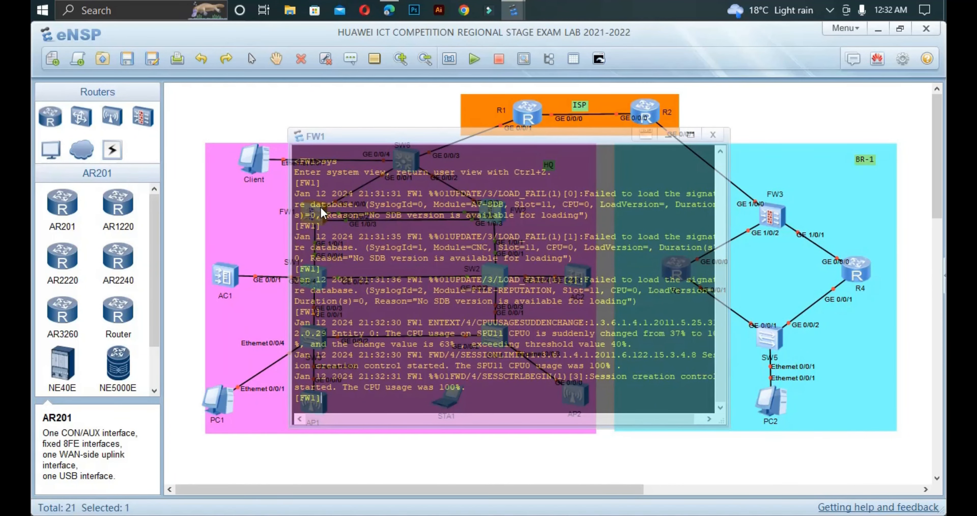
type("os")
key("Tab")
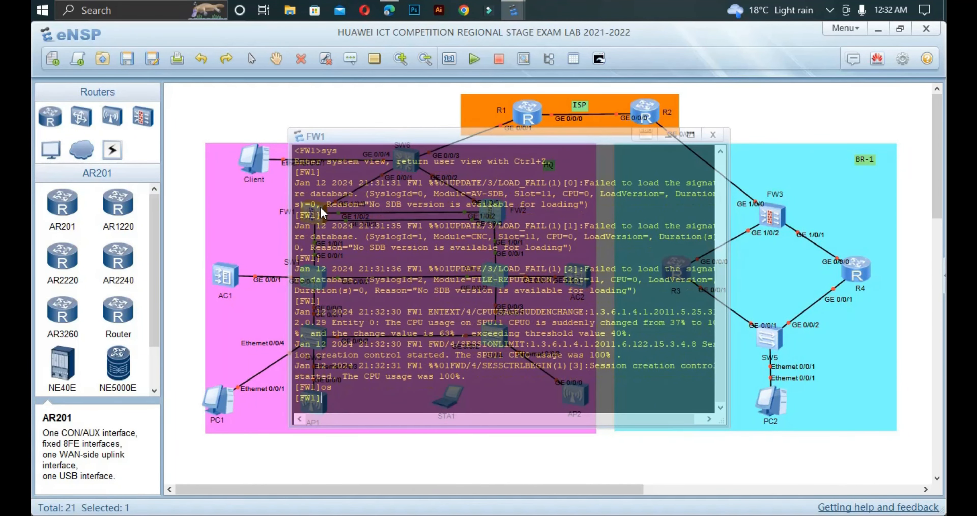
type("1")
key("Return")
type("are")
key("Tab")
key("BackSpace")
key("BackSpace")
key("BackSpace")
type("qui")
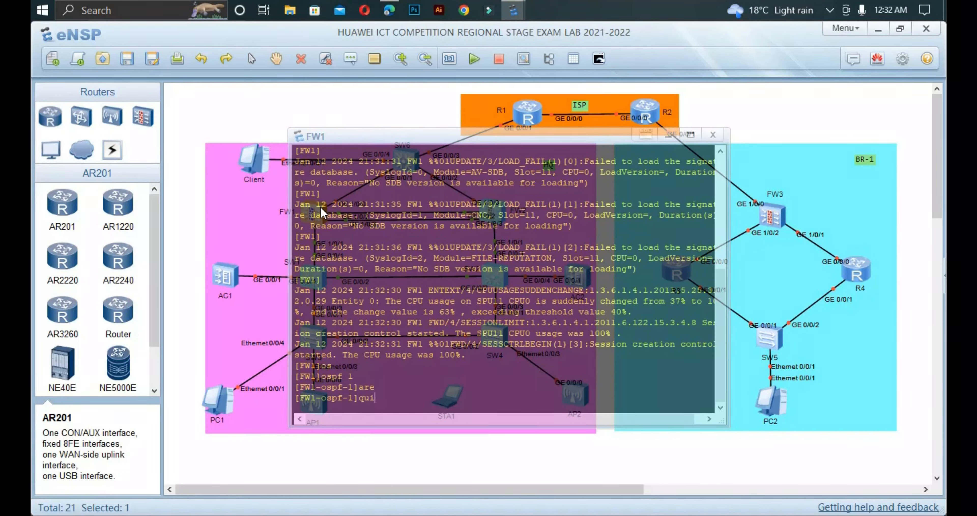
key("Return")
Step: Enter subinterface GigabitEthernet1/0/1.104 and display its current configuration
type("int")
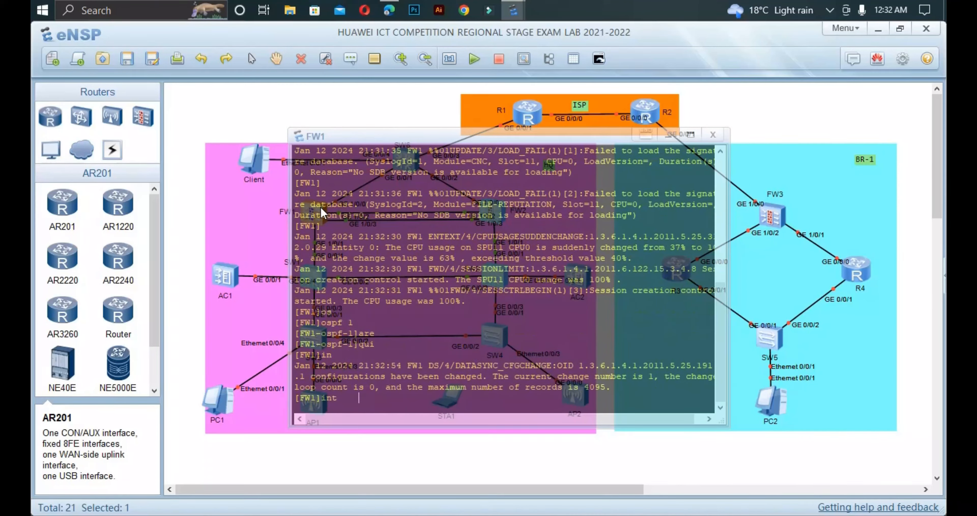
key("Tab")
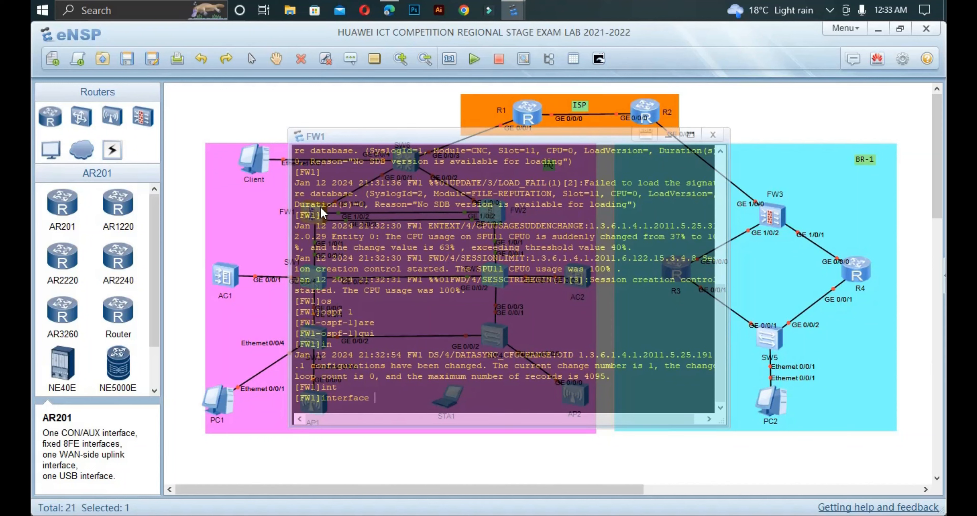
type("g1/0/1")
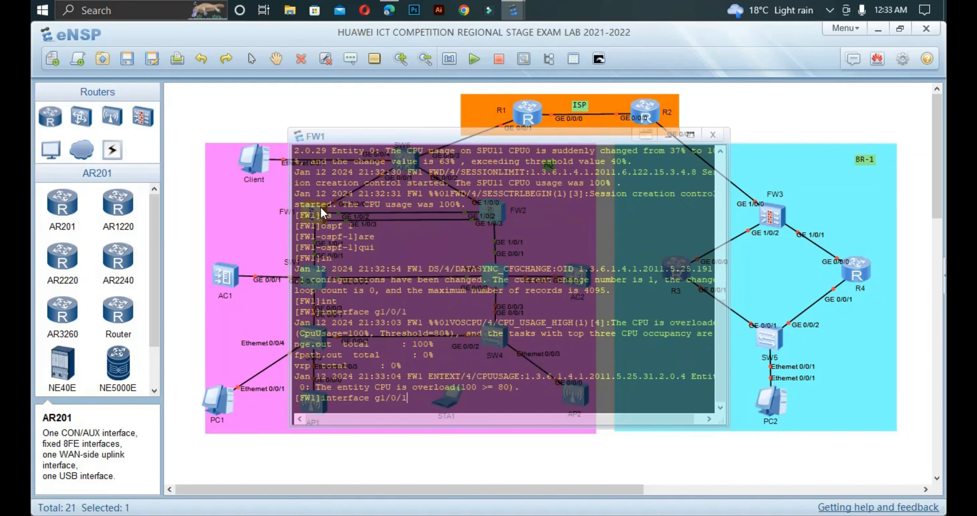
type(".104")
key("Return")
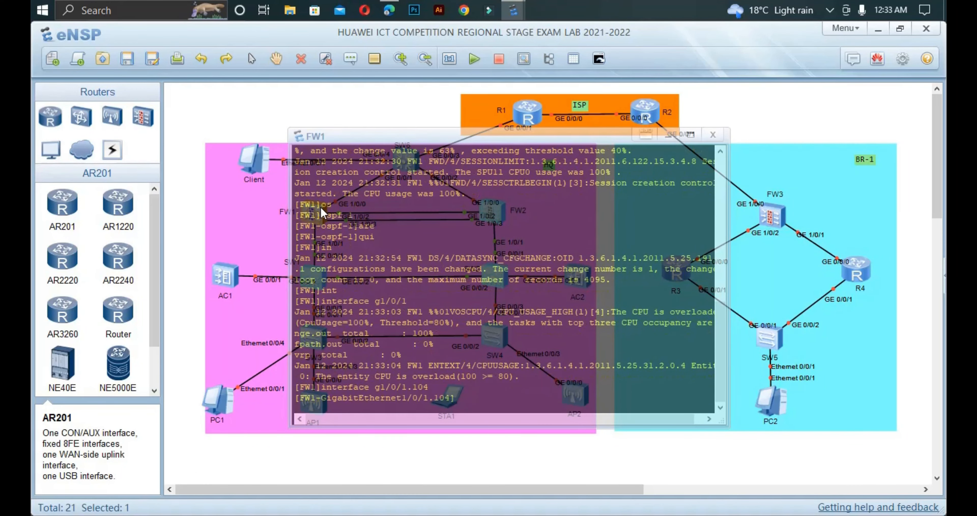
type("dis th")
type("i")
key("Return")
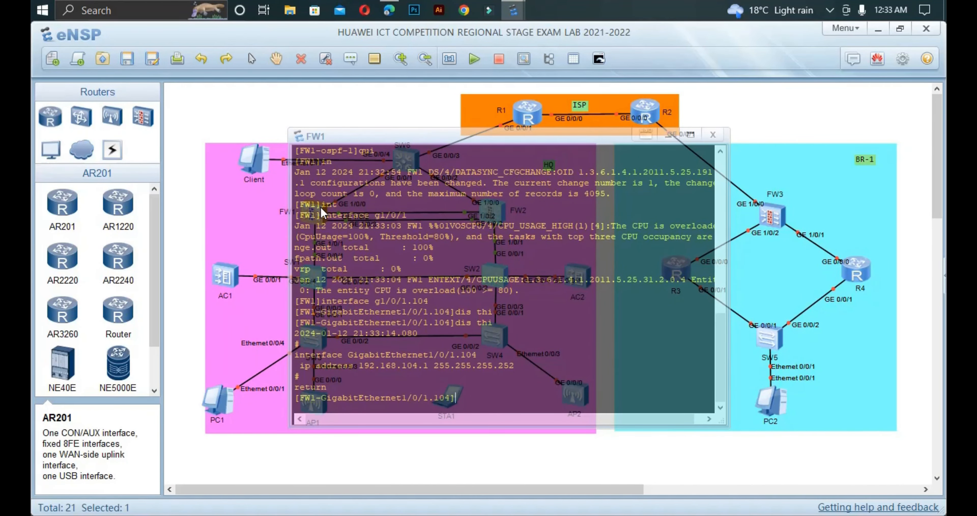
Step: Apply 'vlan-type dot1q 104', highlight the link UP log message, quit, and close FW1's console
type("v")
key("Tab")
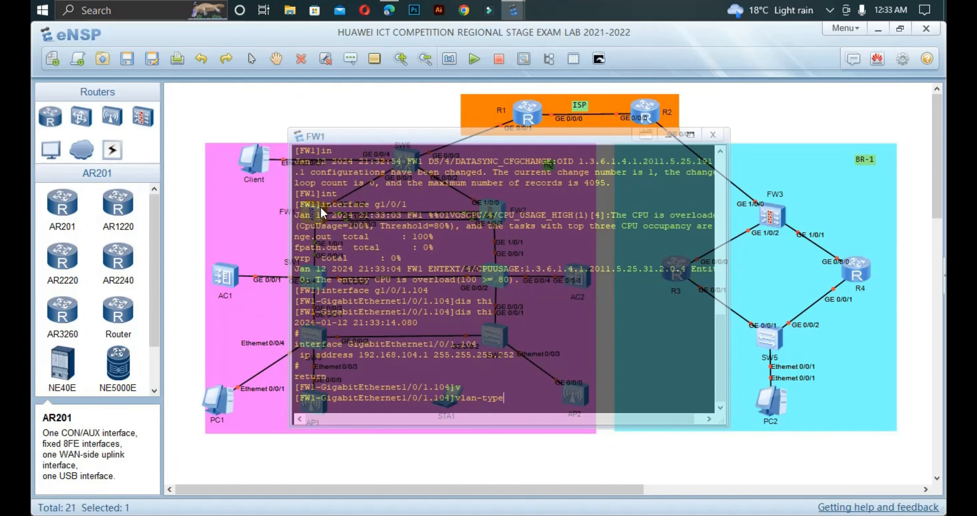
type("d")
key("Tab")
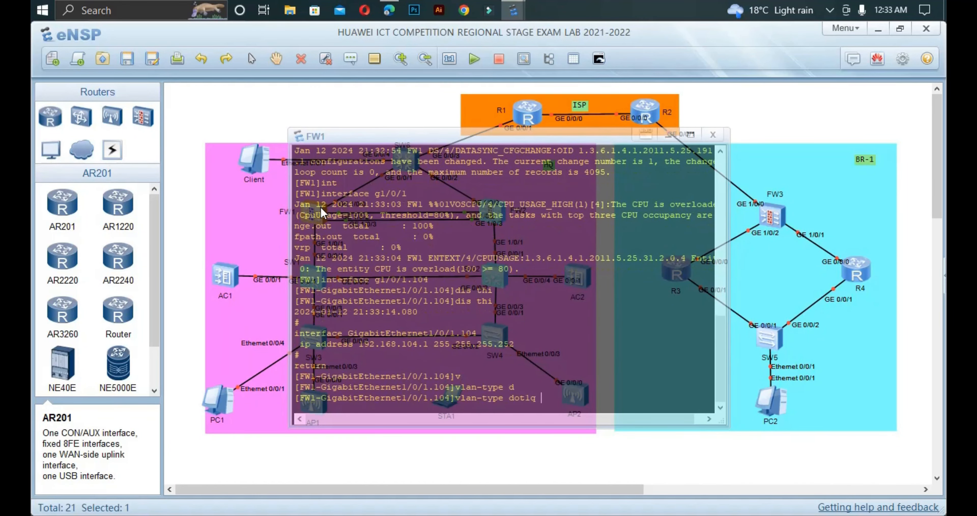
type("104")
key("Return")
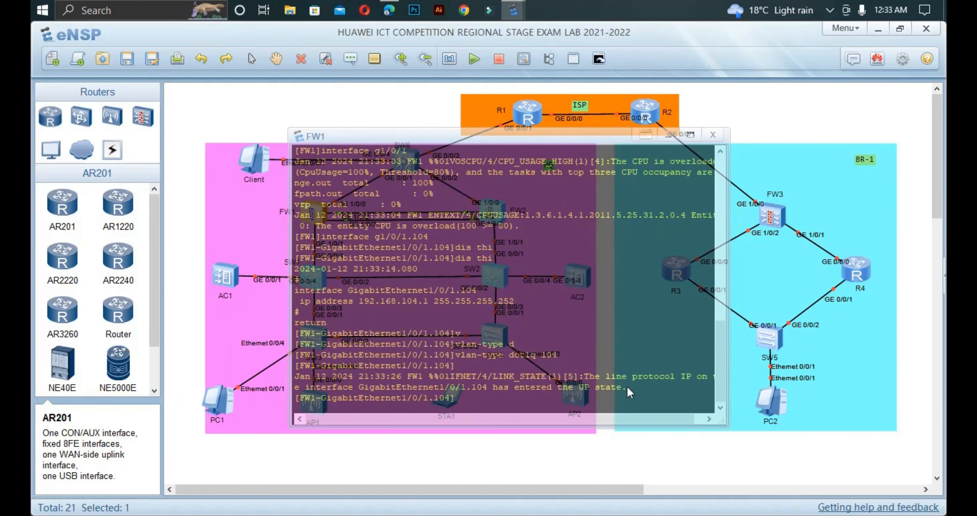
left_click_drag(631, 387, 569, 388)
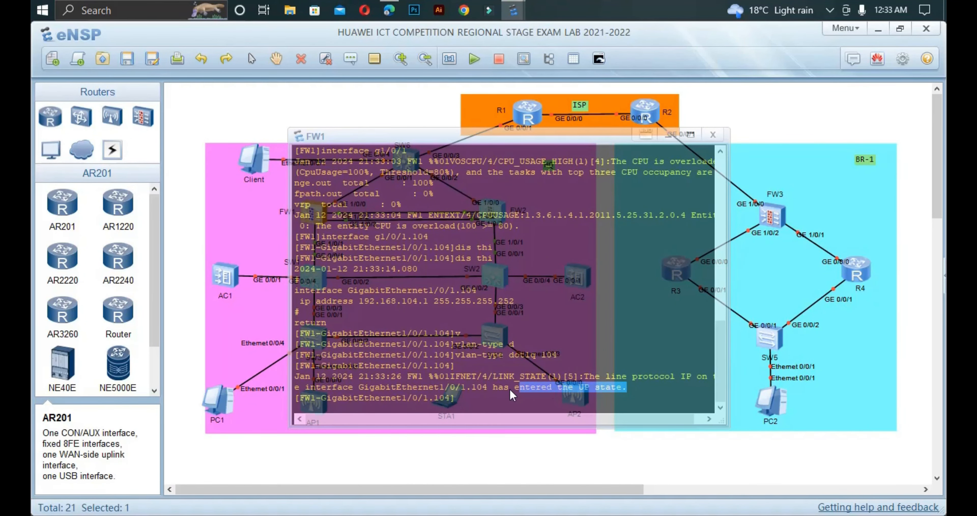
left_click_drag(510, 389, 489, 389)
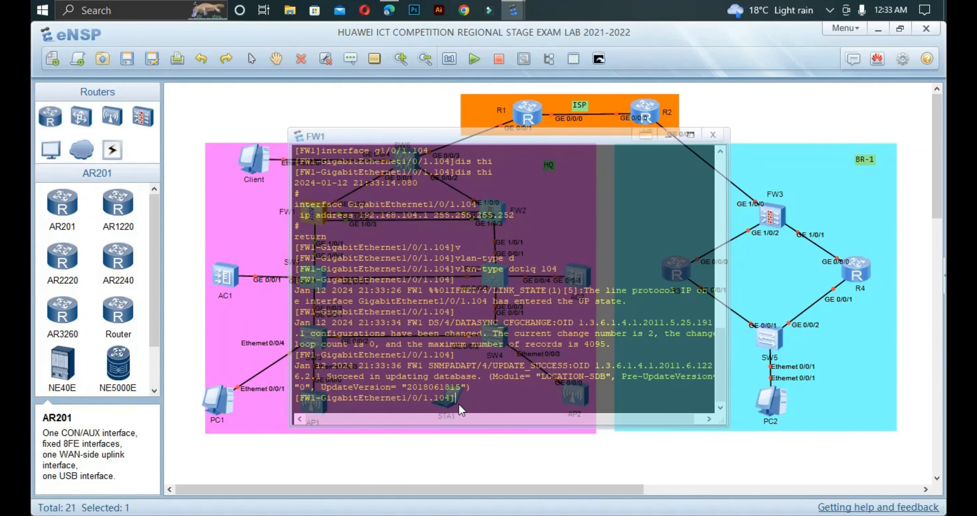
type("qu")
key("Return")
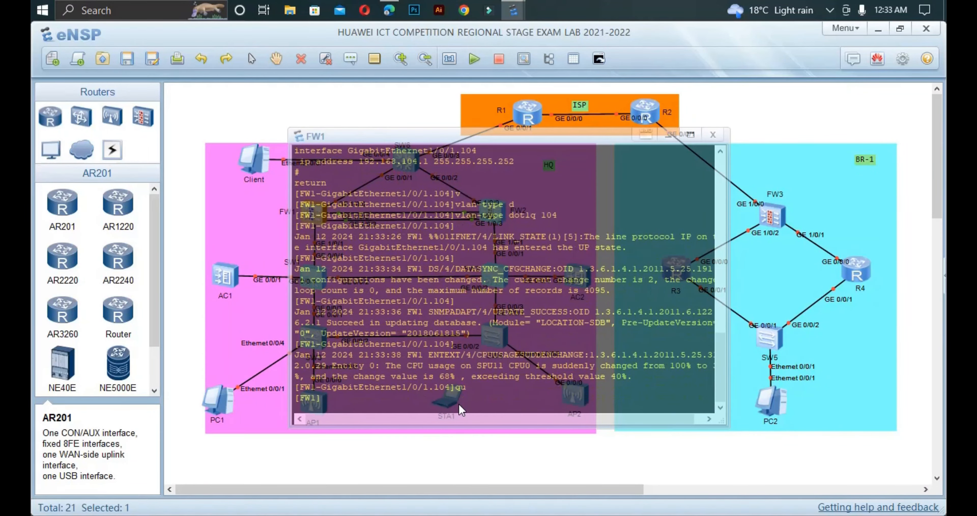
left_click(366, 468)
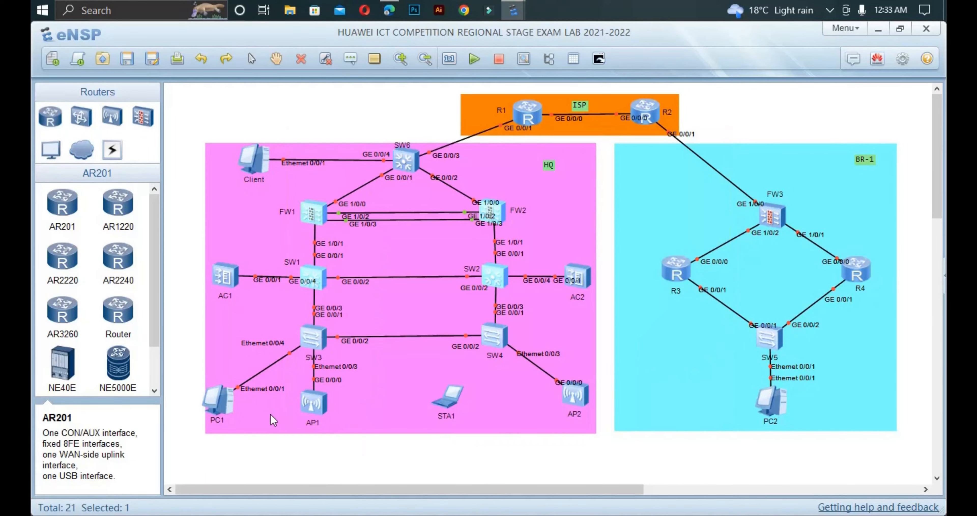
Step: Enter 'network 192.168.104.0 0.0.0.3' and 'network 192.168.105.0 0.0.0.3' under SW1's OSPF area 0
double_click(321, 286)
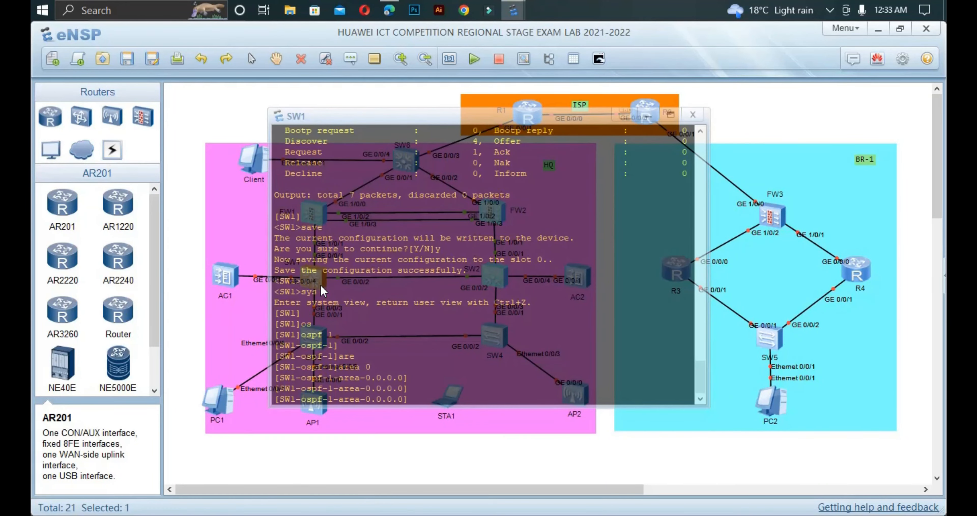
type("net")
key("Tab")
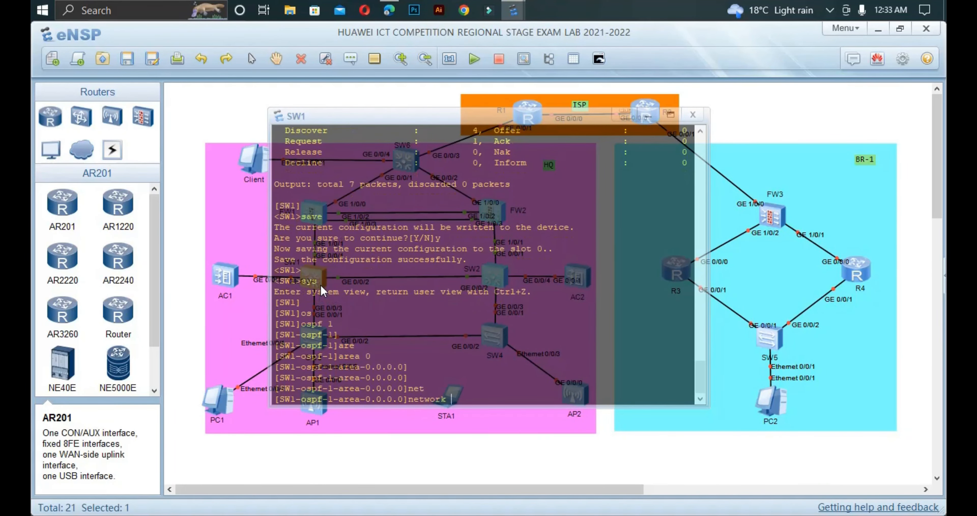
type("192.168.104.0 0.0.0.3")
key("Return")
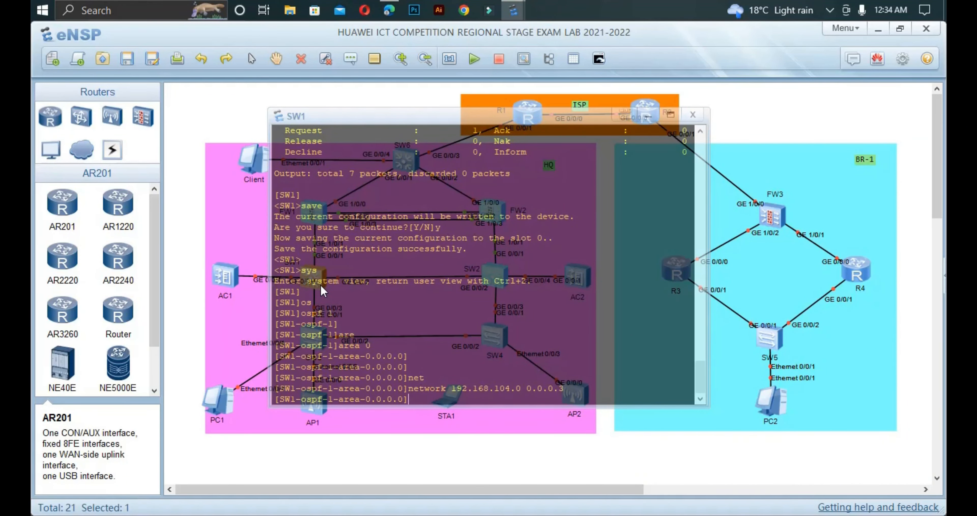
type("net")
key("Tab")
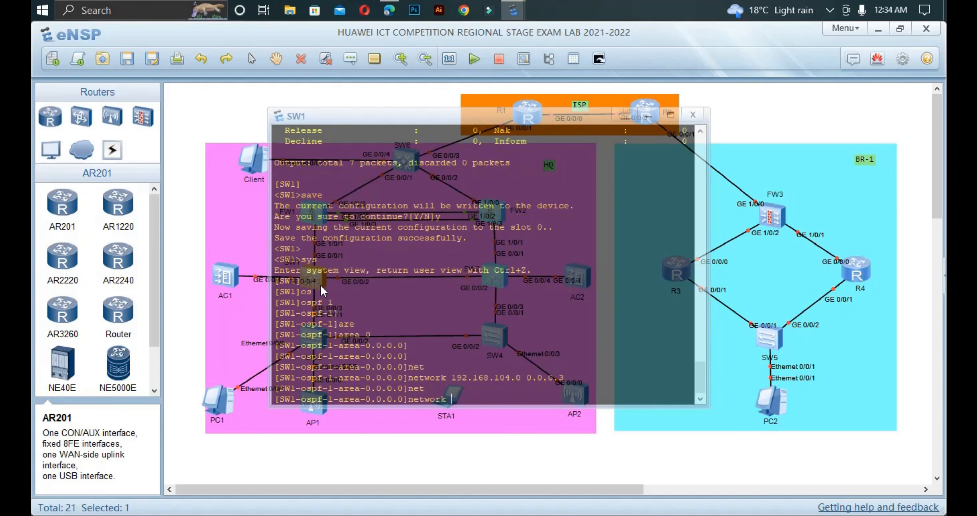
type("19")
type("2.168.105.0 0.0.0.3")
key("Return")
Step: Return to user view, enable terminal monitor with 't m', and close SW1's console
key("ctrl+z")
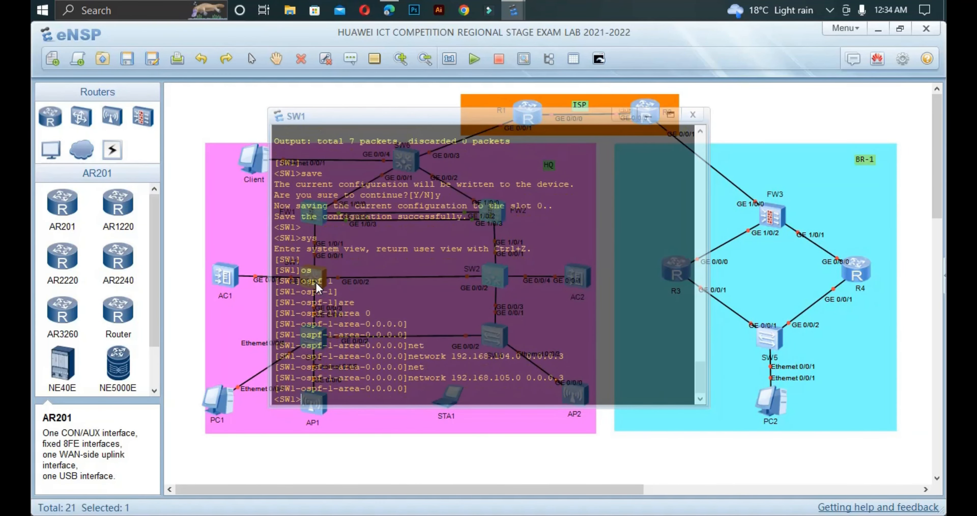
type("t m")
key("Return")
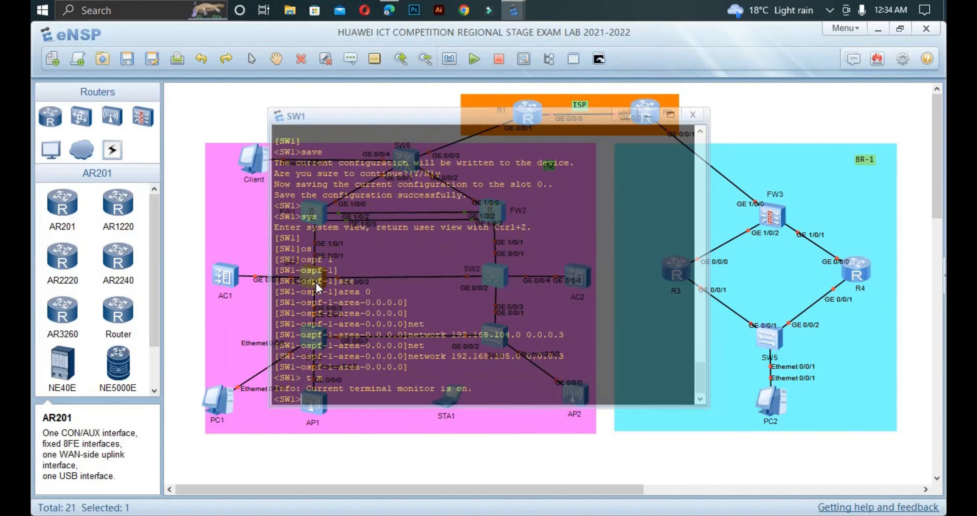
left_click(200, 310)
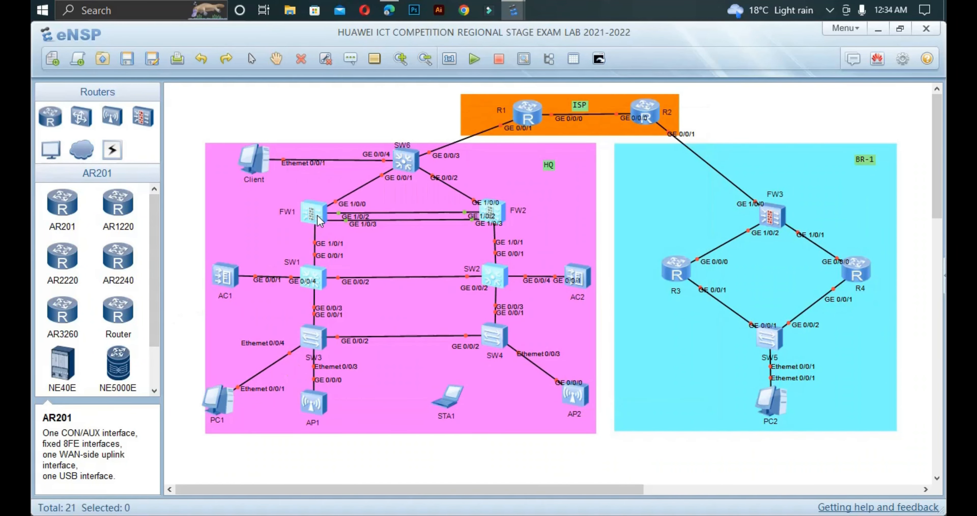
Step: Open FW1's console and enter OSPF process 1, area 0
double_click(318, 215)
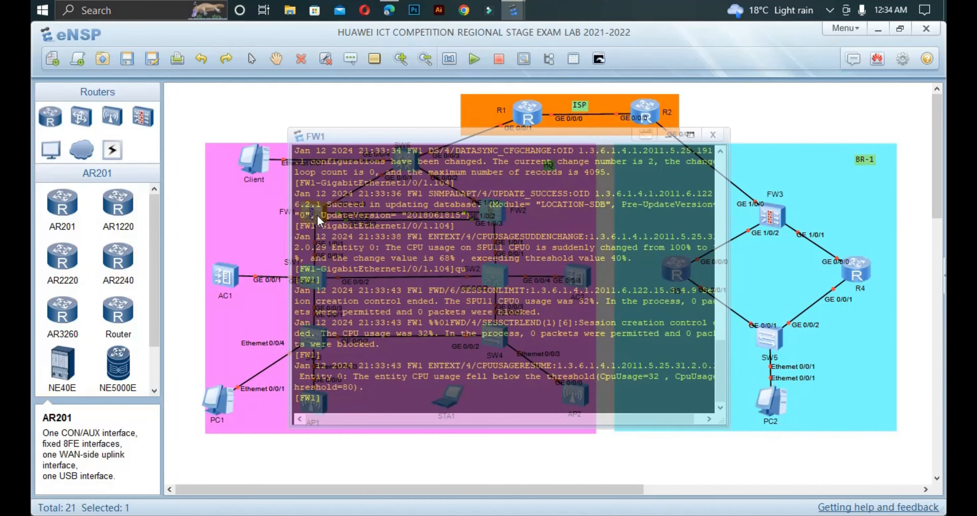
type("os")
key("Tab")
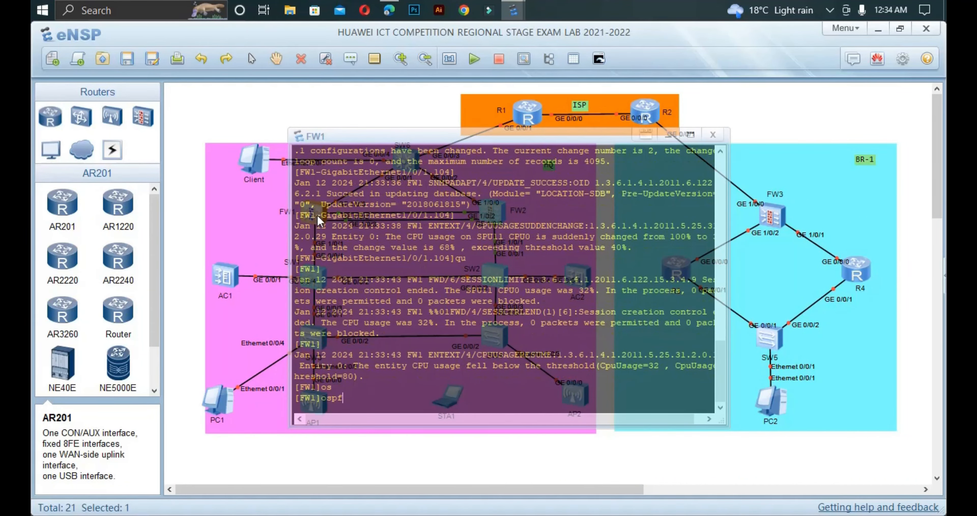
type("1")
key("Return")
type("are")
key("Tab")
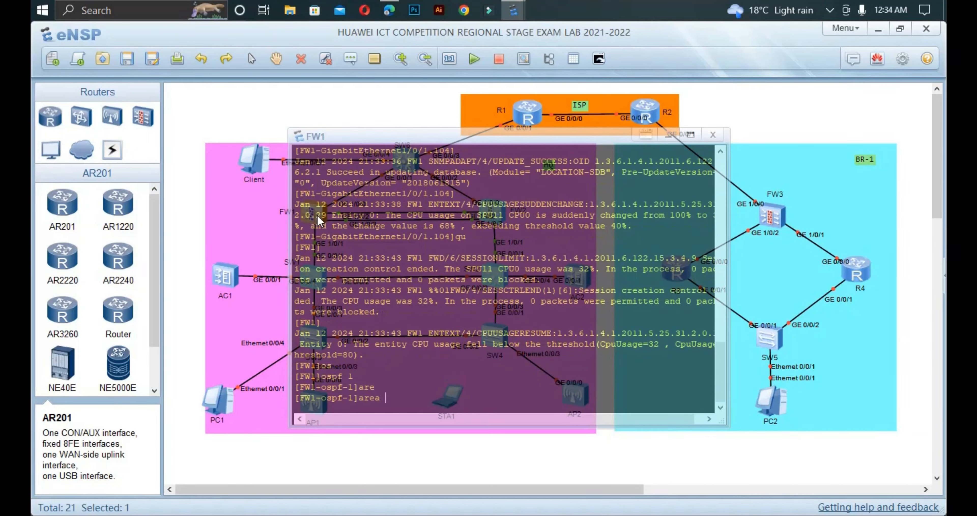
type("0")
key("Return")
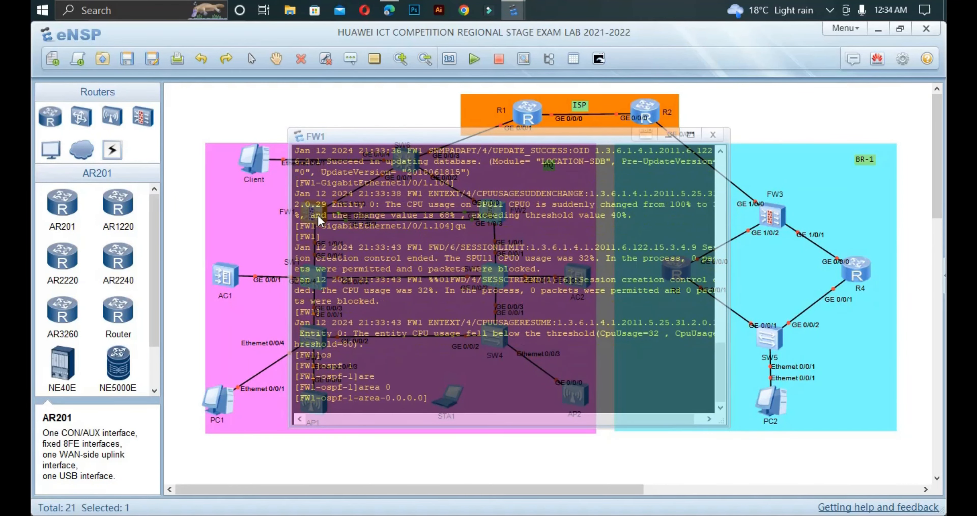
Step: Add 'network 192.168.104.0 0.0.0.3', highlight neighbour 192.168.104.2 reaching ExStart, and close the console
type("net")
key("Tab")
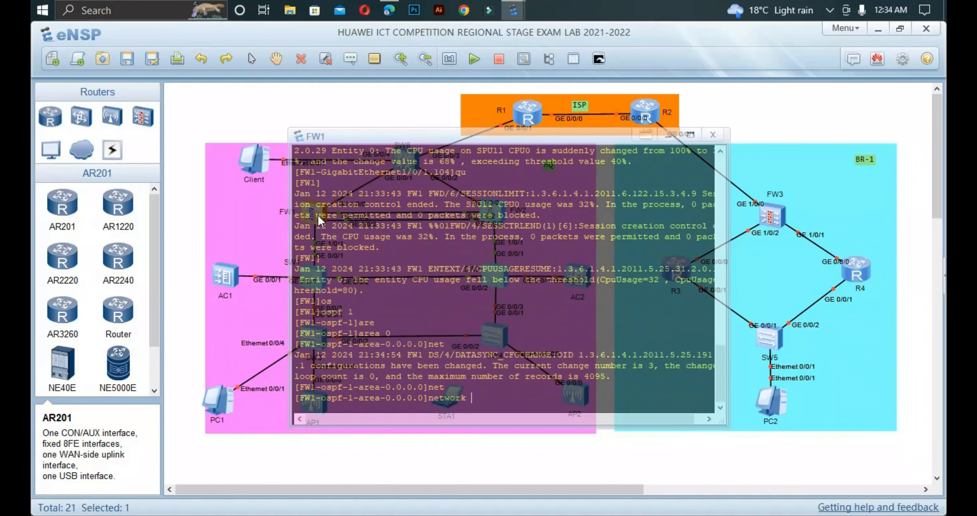
type("192.168.104.0")
type("0.0.0.3")
key("Return")
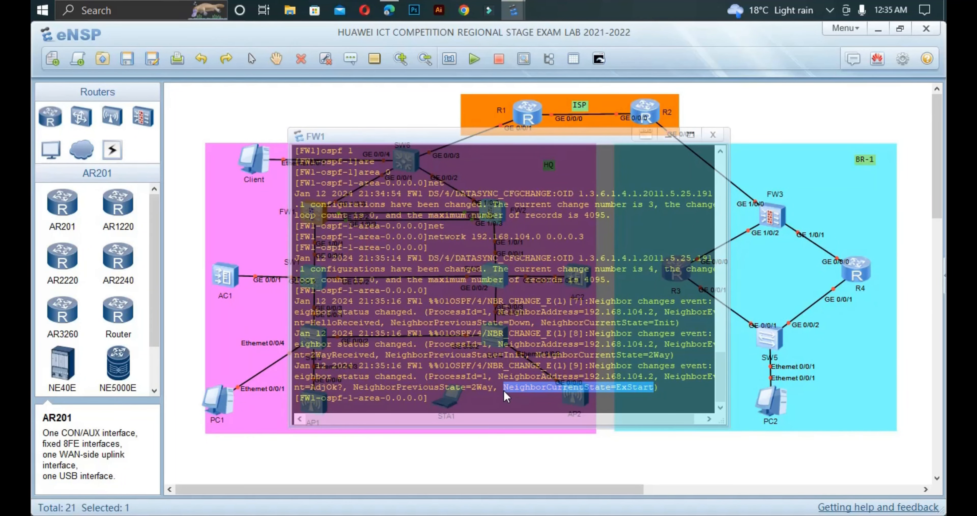
mouse_move(504, 389)
left_mouse_down()
mouse_move(614, 391)
mouse_move(490, 390)
mouse_move(500, 391)
left_mouse_up()
left_click_drag(658, 390, 476, 379)
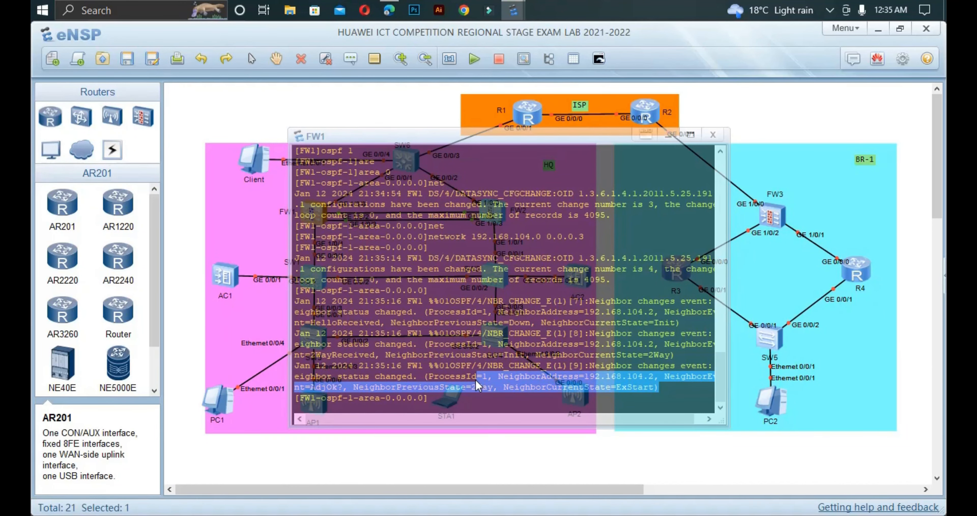
left_click(232, 356)
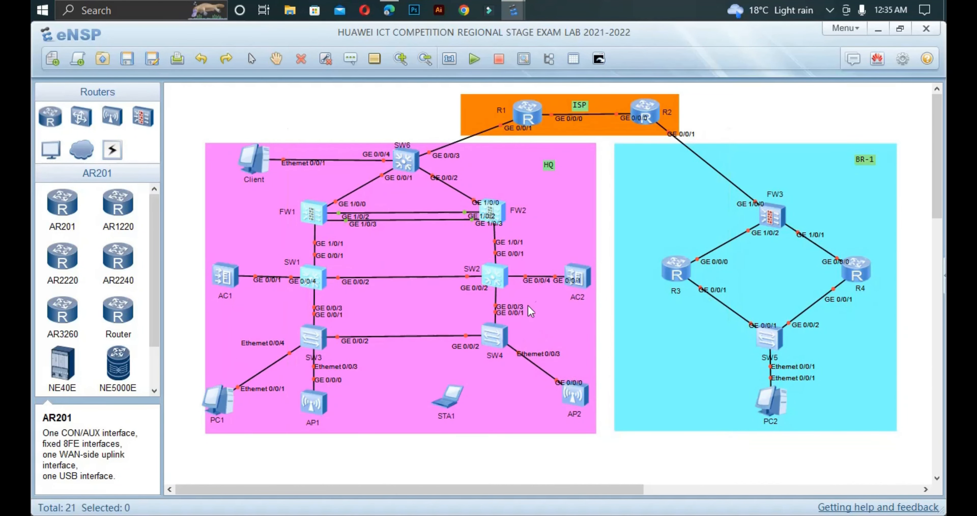
Step: Open SW2's console and turn on terminal monitor with 't m'
double_click(495, 278)
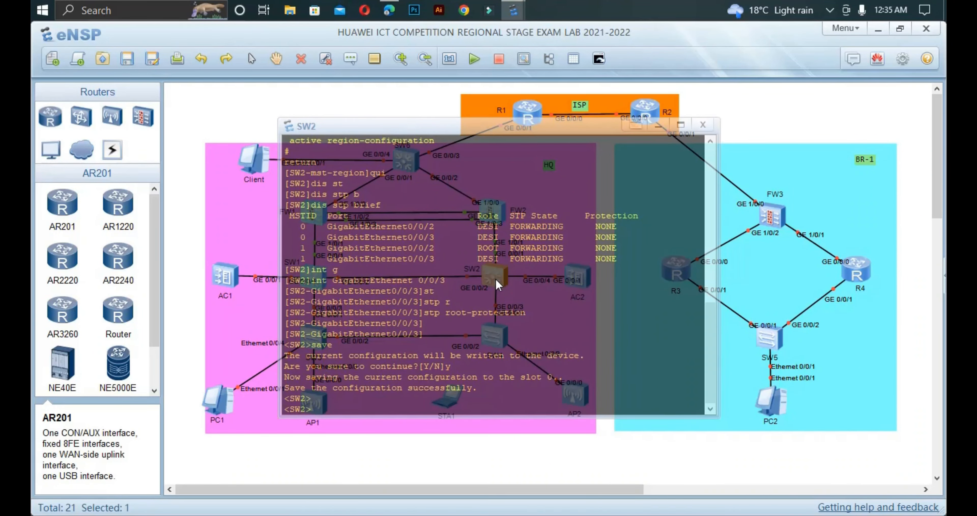
type("sys")
key("Return")
key("ctrl+z")
type("t m")
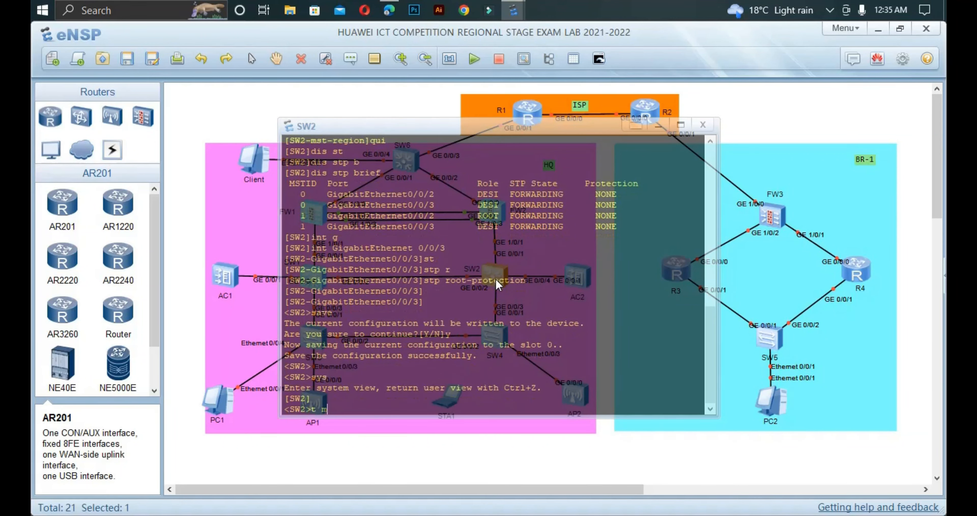
key("Return")
Step: On SW2, enter system view, then OSPF process 1 and area 0
type("sys")
key("Return")
type("osp")
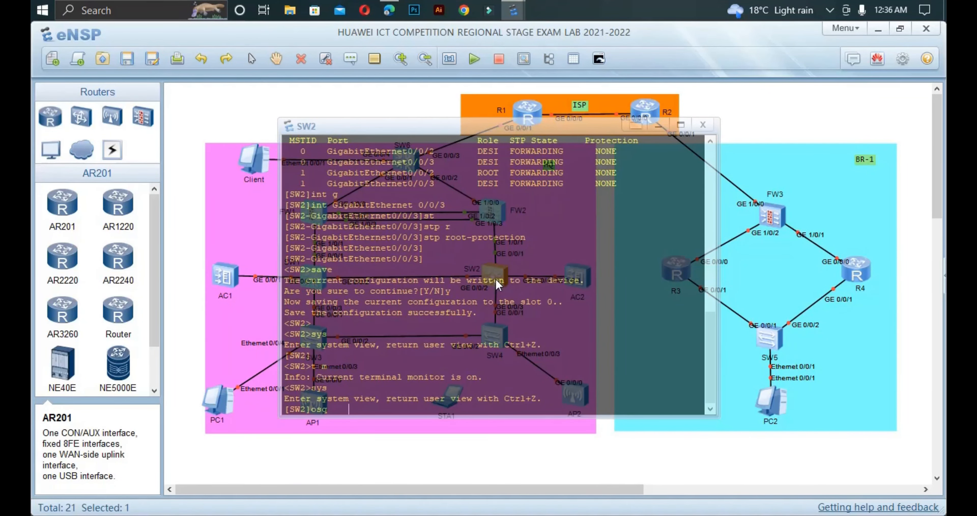
key("Tab")
key("BackSpace")
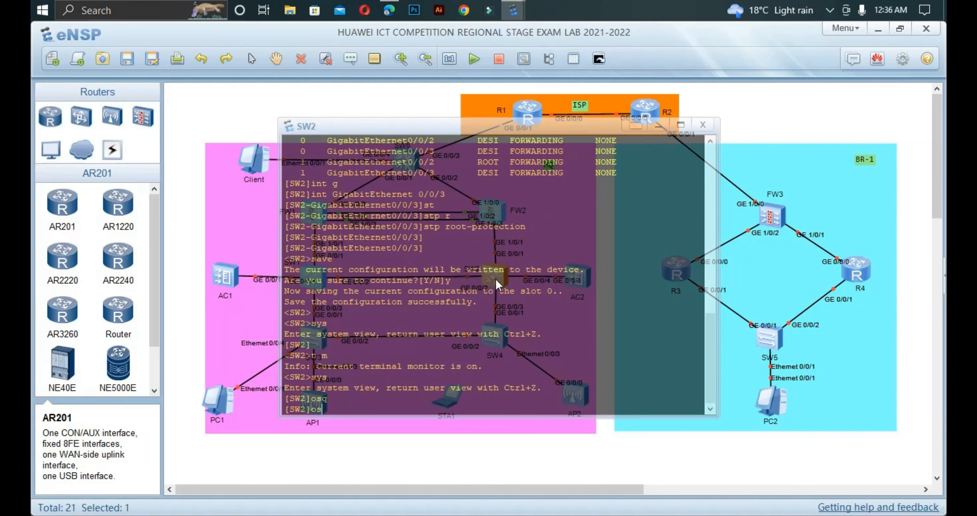
key("Tab")
type("1")
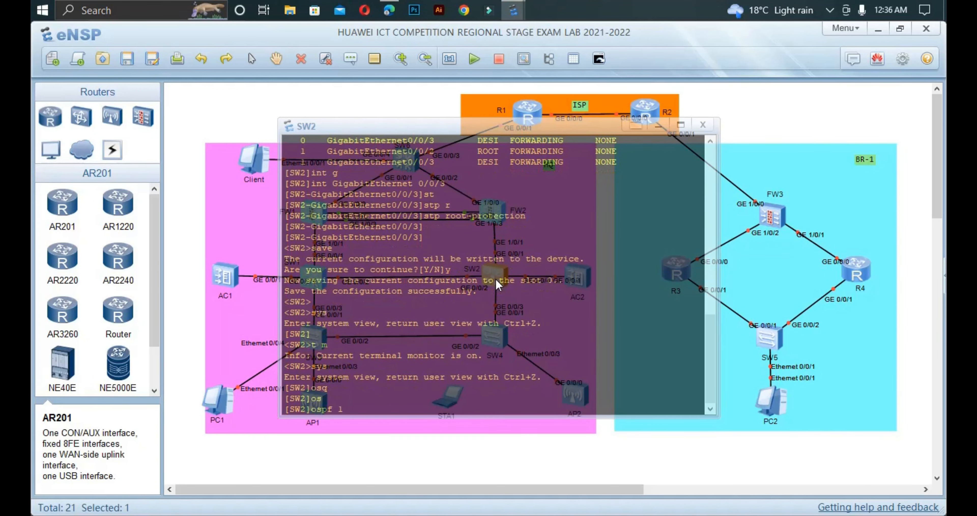
key("Return")
type("are")
key("Tab")
type("0")
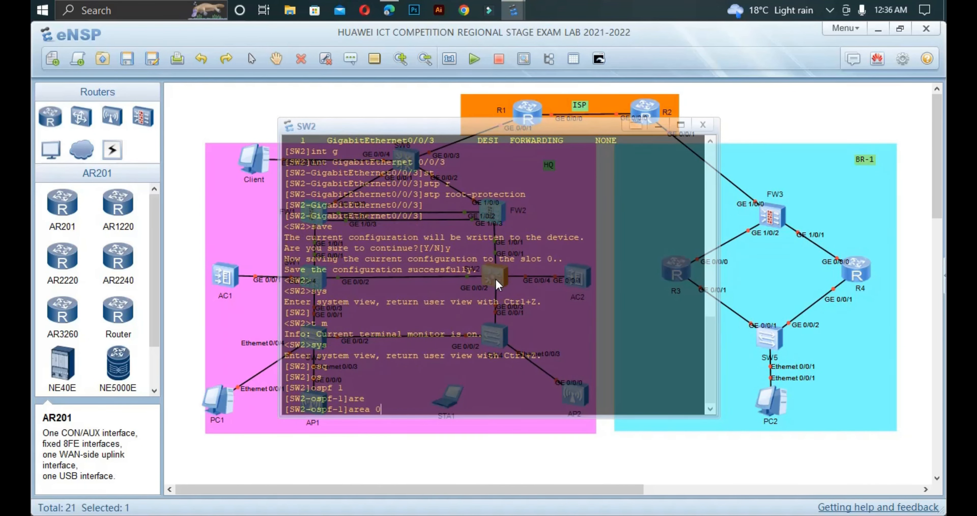
key("Return")
Step: Enter network commands for 192.168.105.0 and 192.168.106.0 with wildcard 0.0.0.3 in SW2's area 0
type("net")
key("Tab")
type("192")
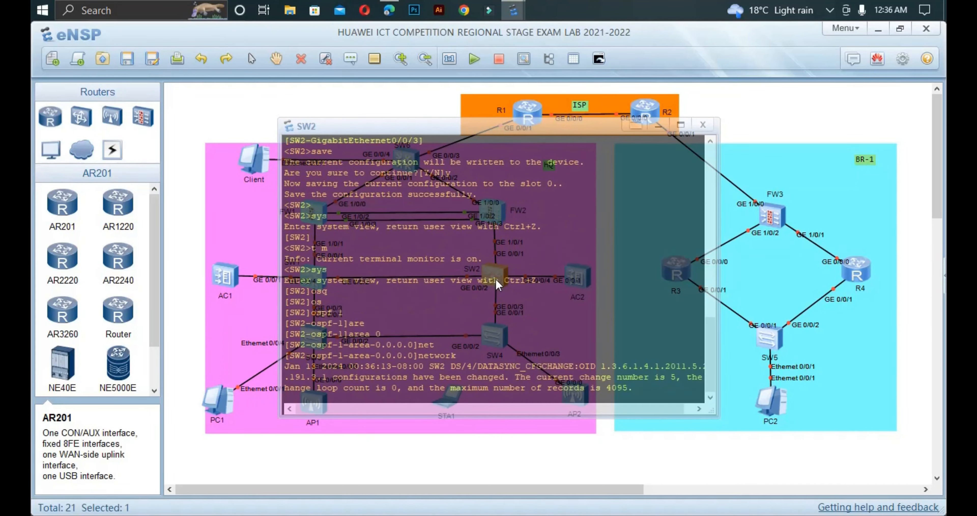
type(".168.105.")
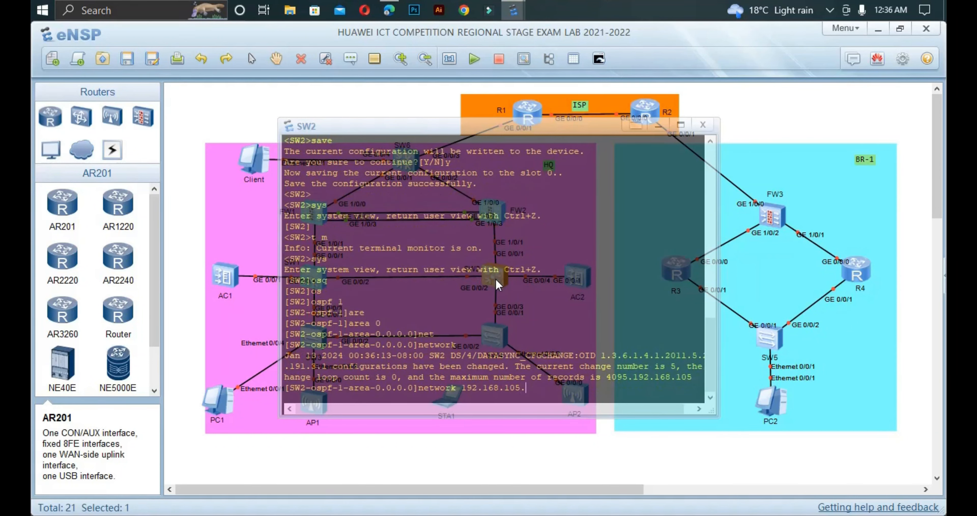
type("0")
type(" o")
type(".0.0.3")
key("Return")
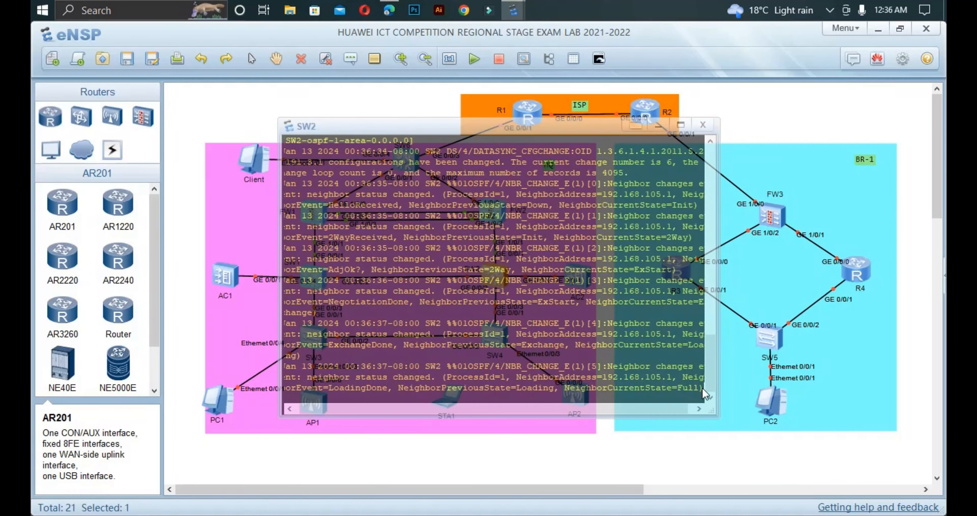
type("net")
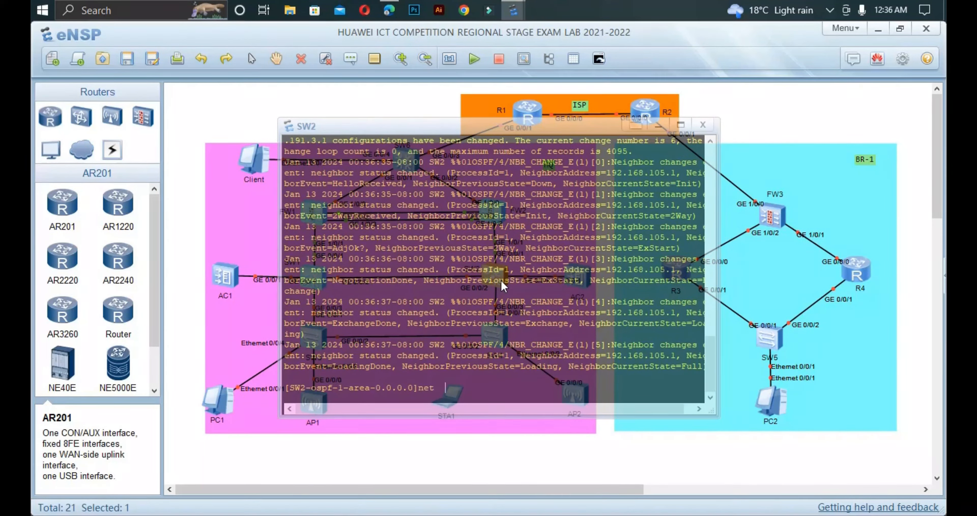
key("Tab")
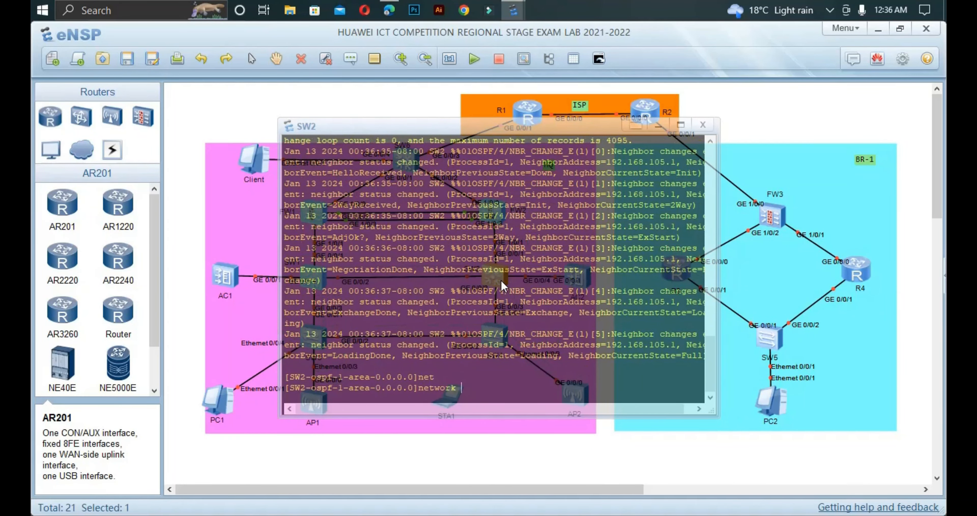
type("192.168.106.0 0.0.0.3")
key("Return")
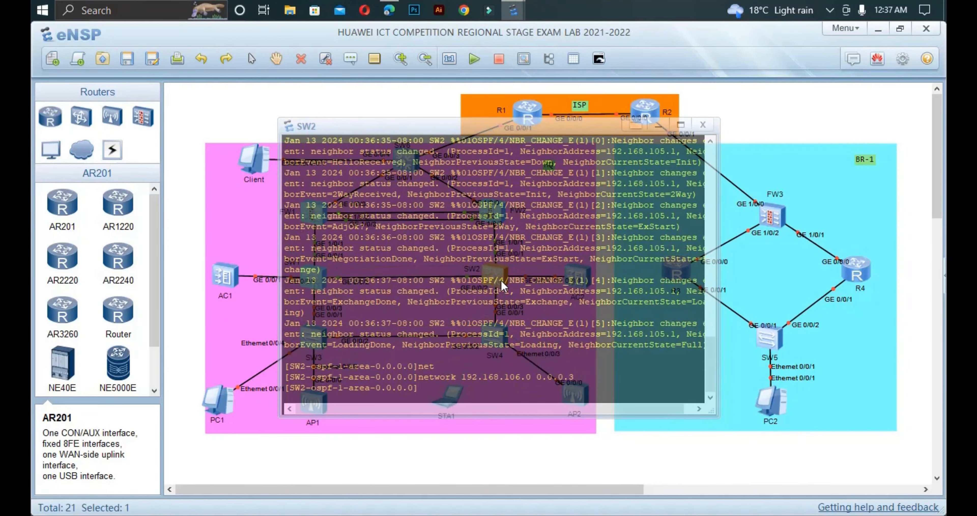
Step: Log in to FW2's console and display sub-interface GE1/0/1.106's current configuration
left_click(202, 339)
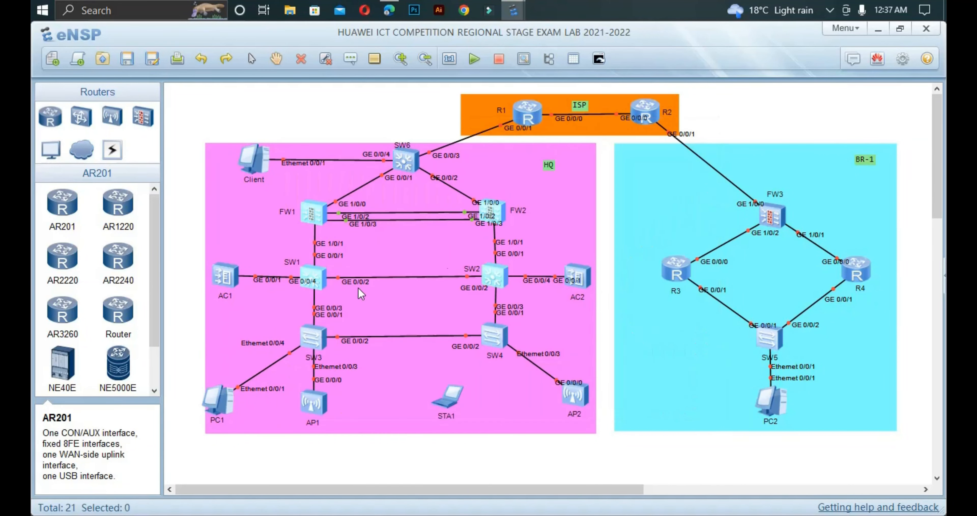
double_click(493, 209)
type("admin")
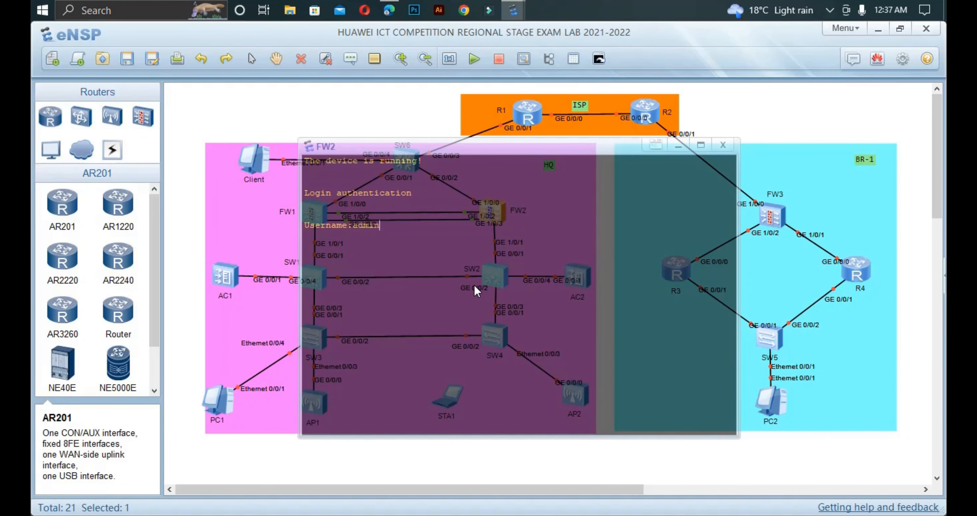
key("Return")
key("Return")
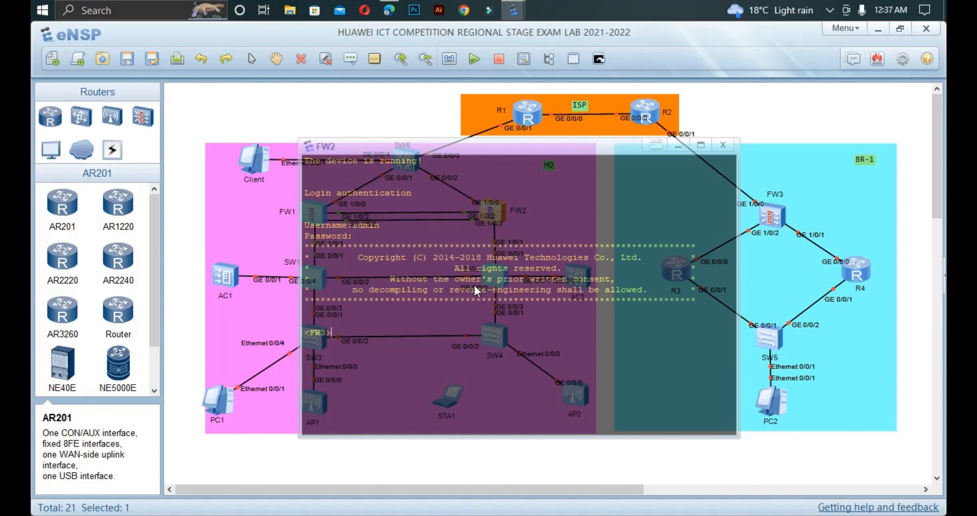
type("sys")
key("Return")
type("int g")
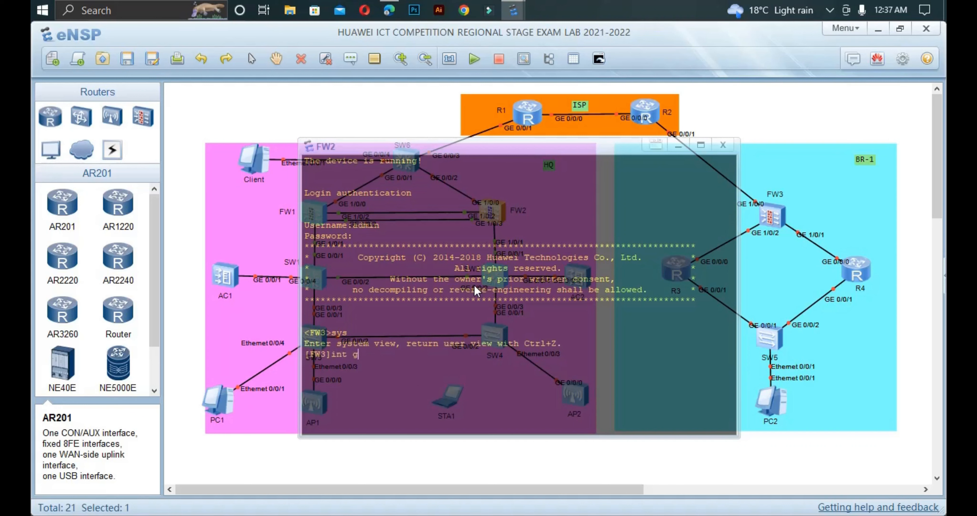
type("1/0/1.106")
key("Return")
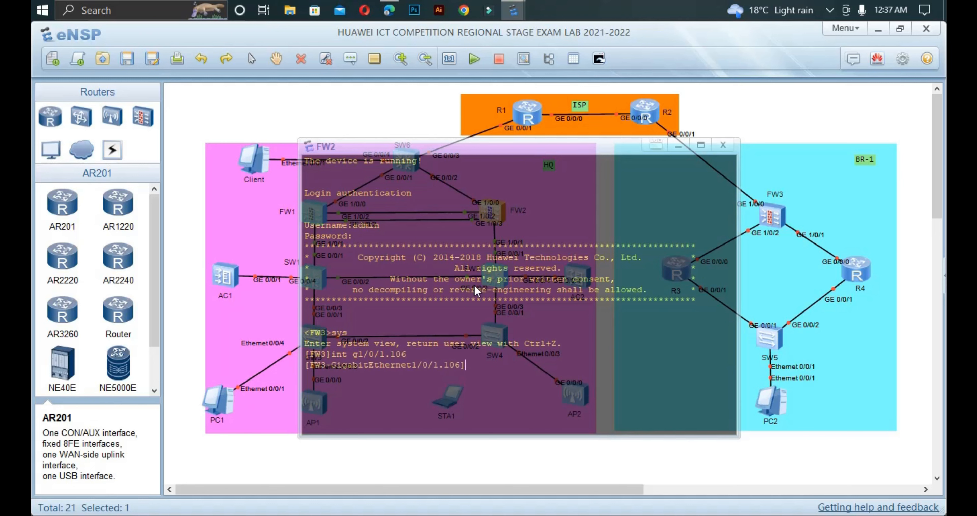
type("dis this")
key("Return")
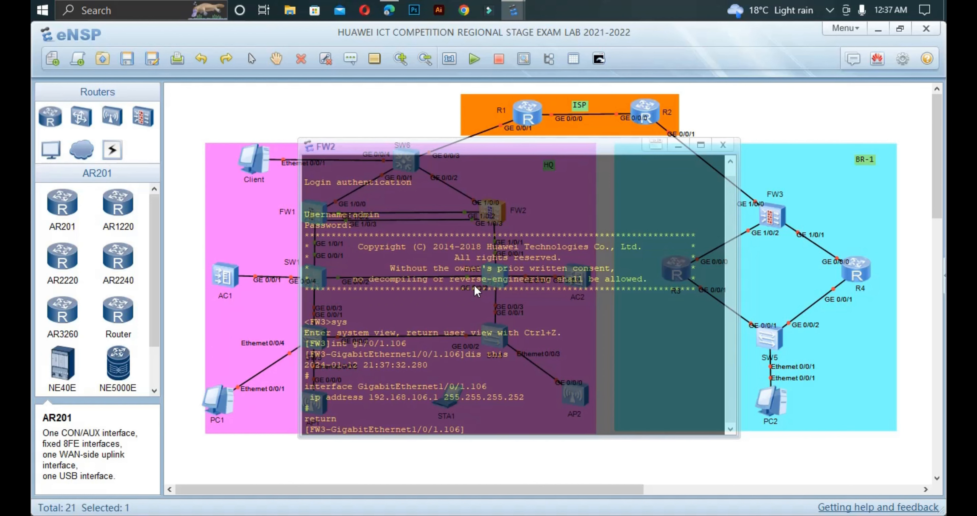
Step: Tag sub-interface GE1/0/1.106 with dot1q VLAN 106 and exit the interface view
type("v")
key("Tab")
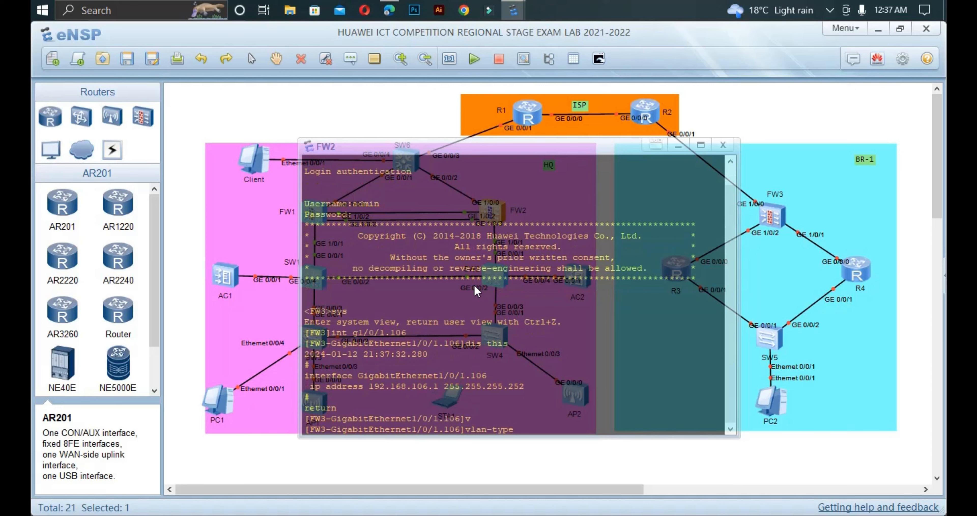
type("d")
key("Tab")
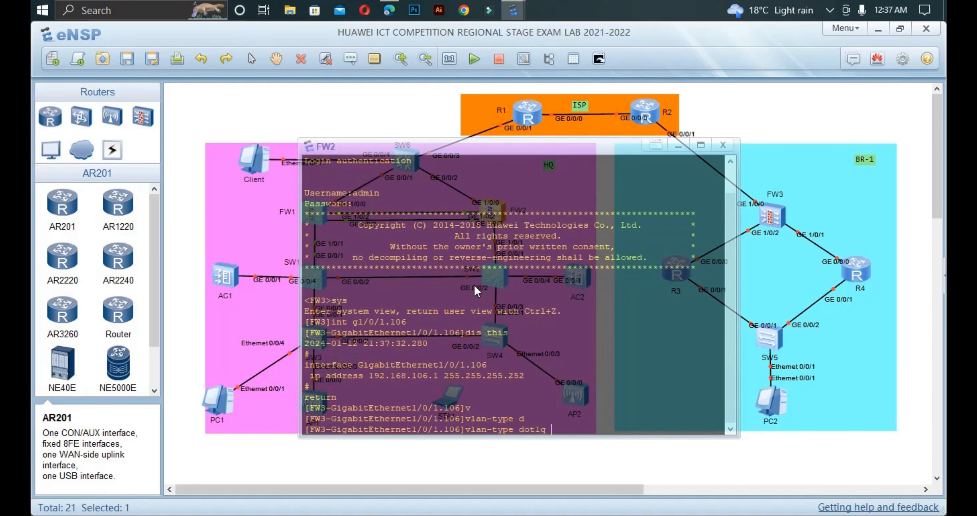
type("v")
key("Tab")
type("l")
key("Tab")
key("BackSpace")
key("BackSpace")
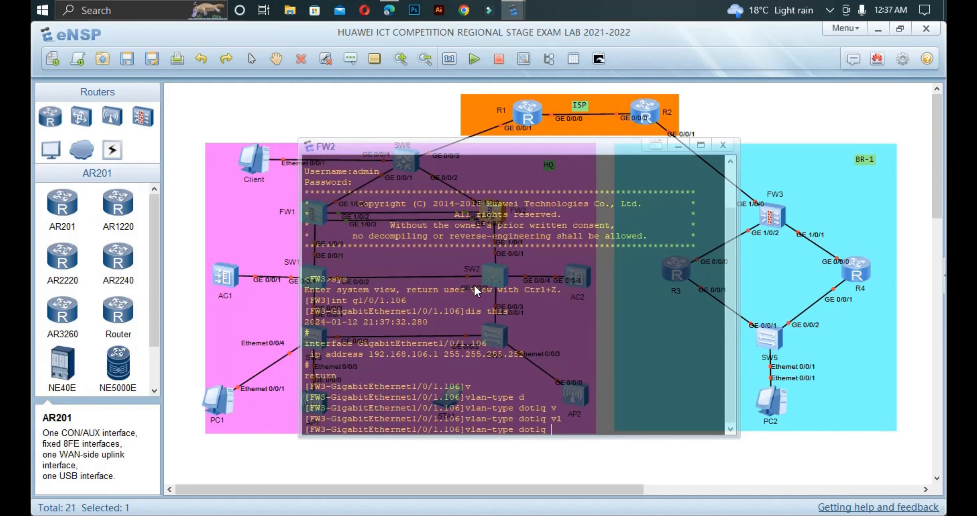
type("106")
key("Return")
type("qui")
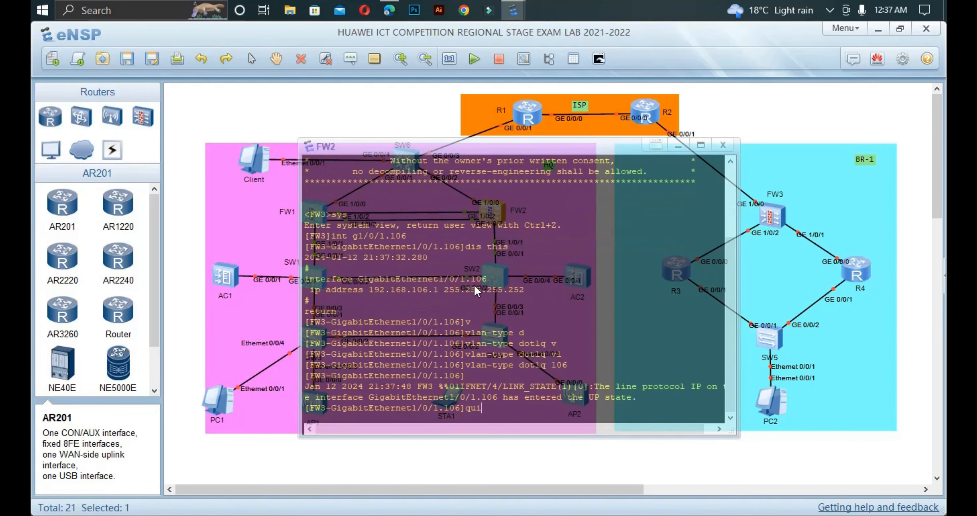
key("Return")
Step: Advertise 192.168.106.0 0.0.0.3 in OSPF 1 area 0 and confirm the ExStart neighbour state
type("os")
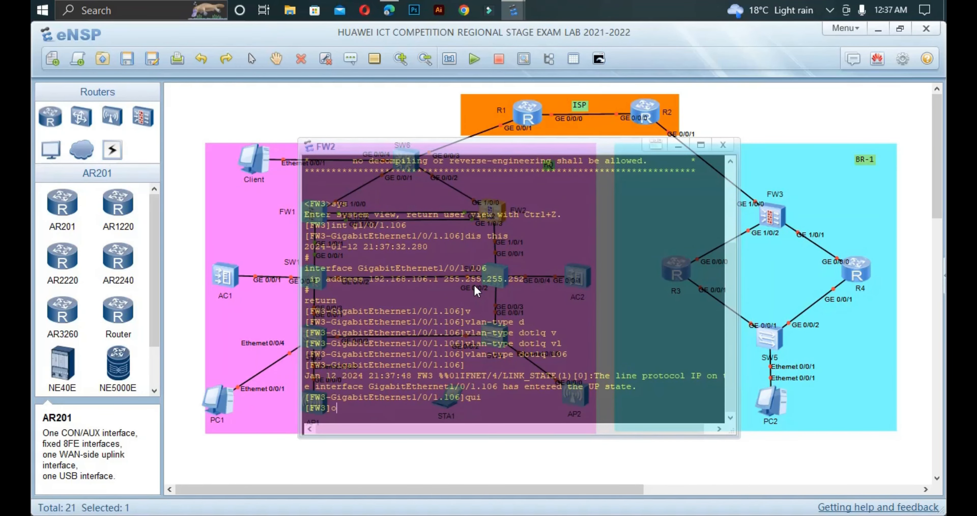
key("Tab")
type("1")
key("Return")
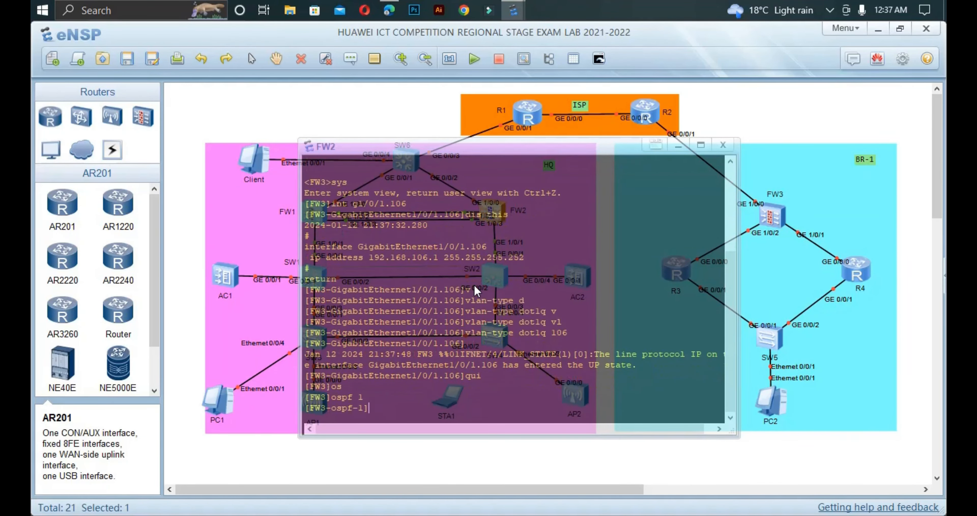
type("are")
key("Tab")
type("0")
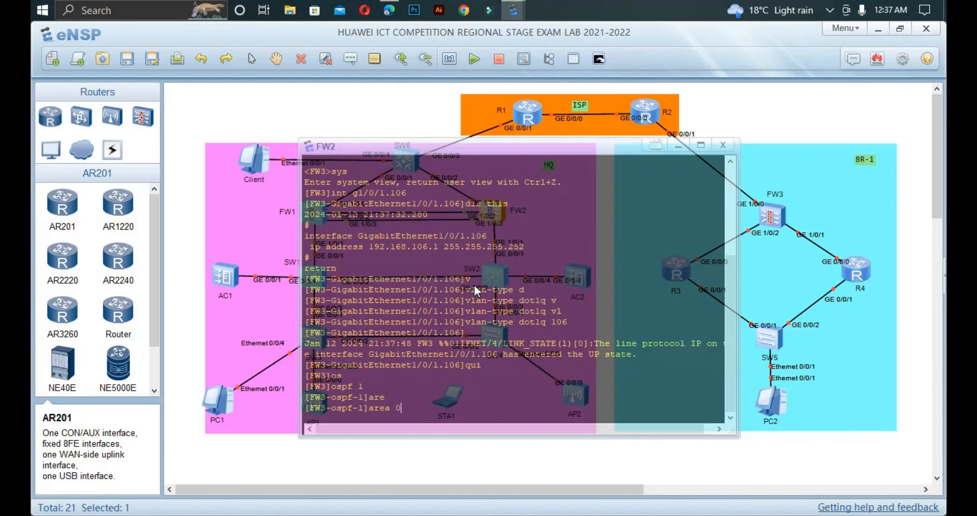
key("Return")
type("b")
key("BackSpace")
type("net")
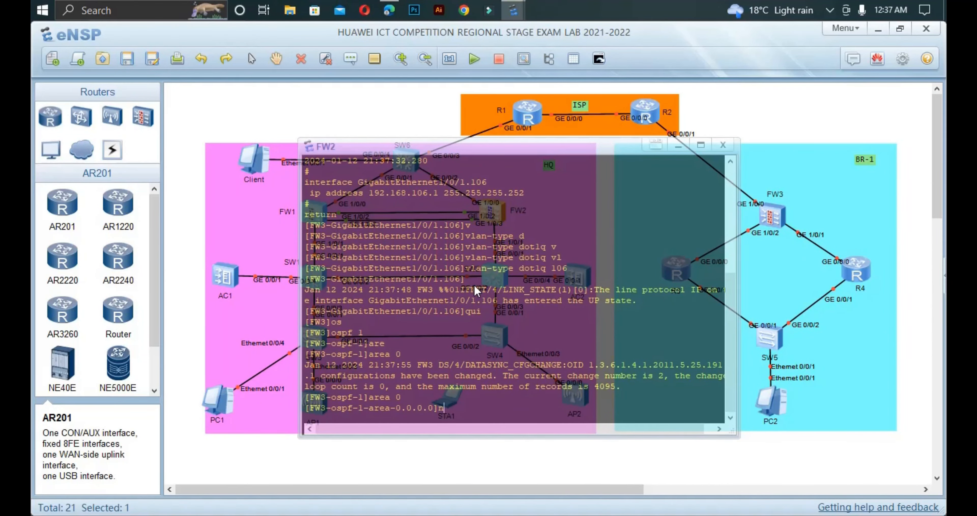
key("Tab")
type("192.1")
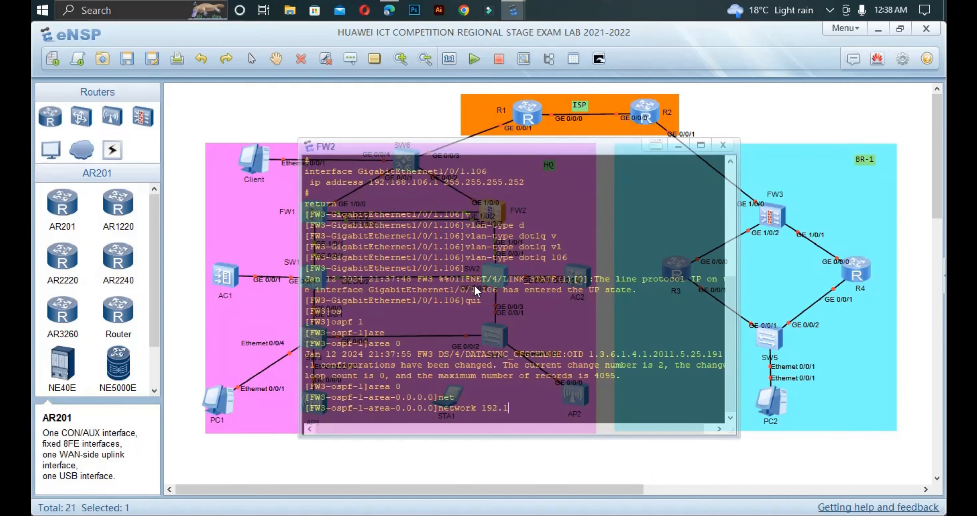
type("68.106")
type(".0 ")
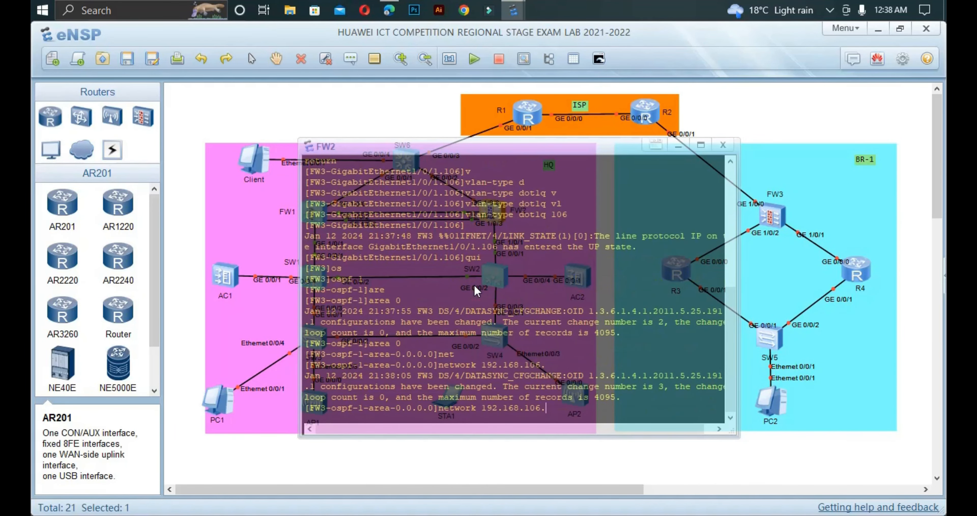
type("0.0.0.3")
key("Return")
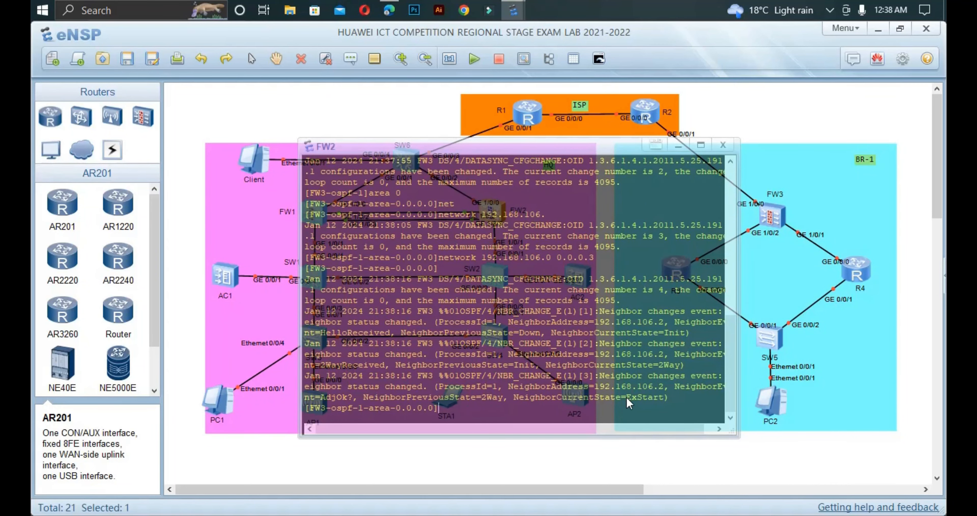
mouse_move(627, 397)
left_mouse_down()
mouse_move(572, 407)
mouse_move(630, 394)
left_mouse_up()
left_click(256, 452)
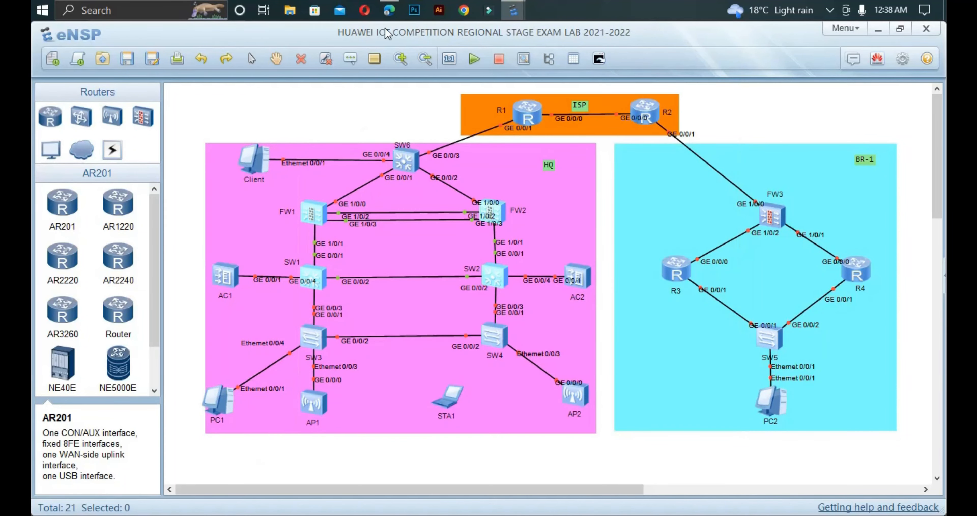
Step: Bring the lab PDF forward in Edge at page 6's OSPF and security zone tasks
left_click(388, 8)
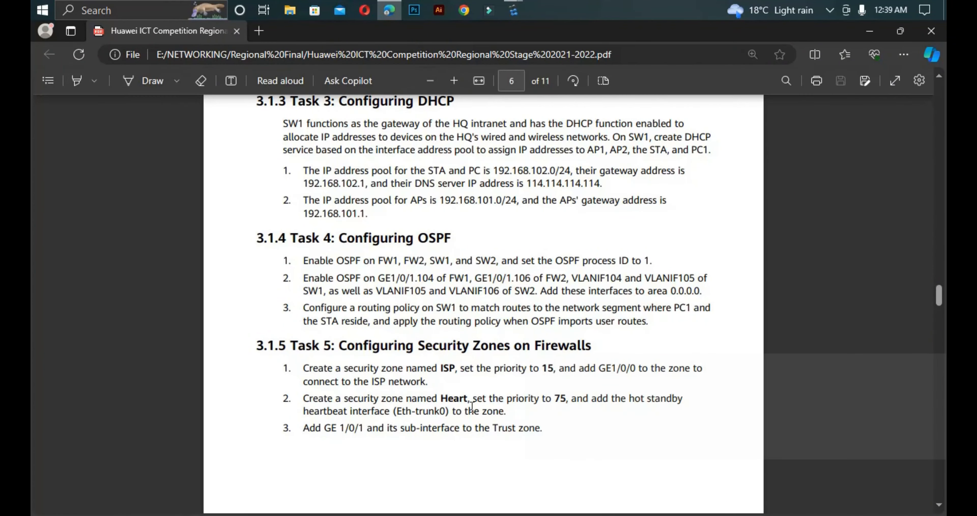
Step: Open FW1's console and back out of its OSPF area and process views
mouse_move(515, 7)
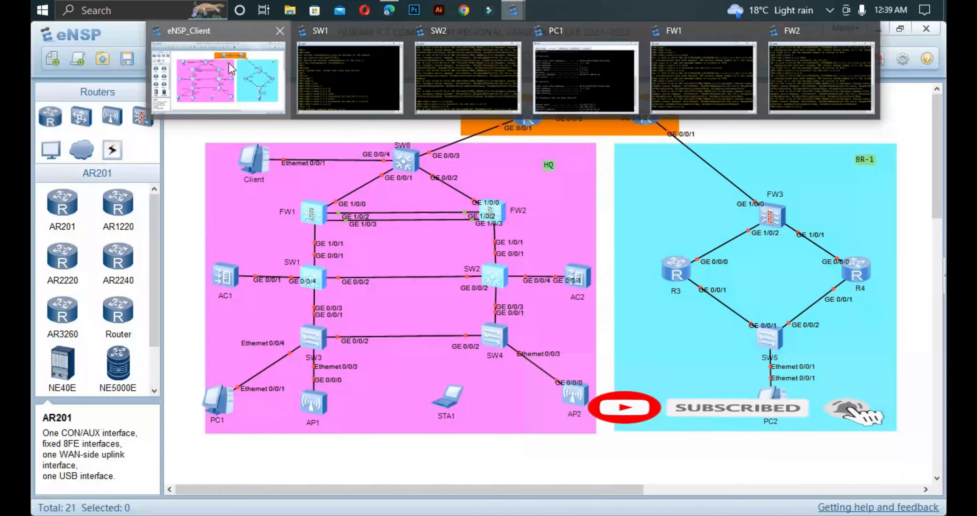
left_click(228, 63)
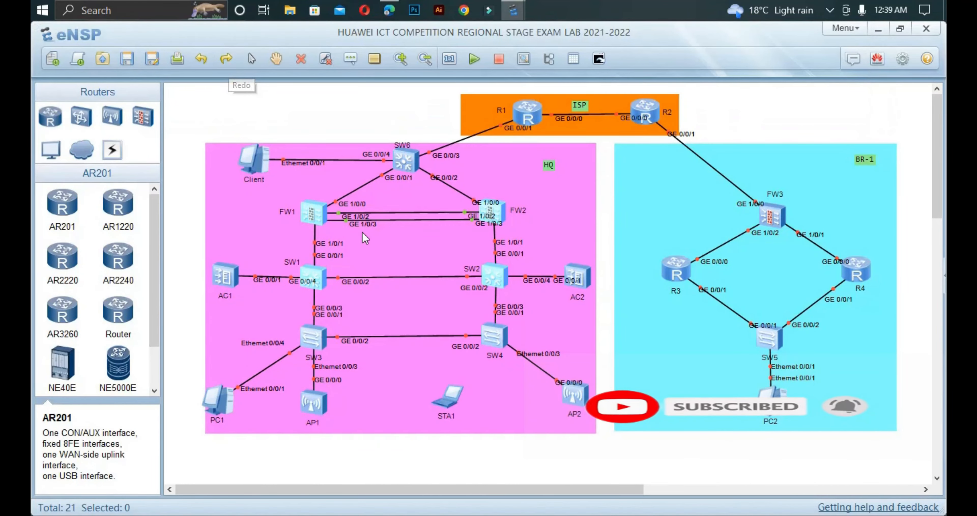
double_click(313, 211)
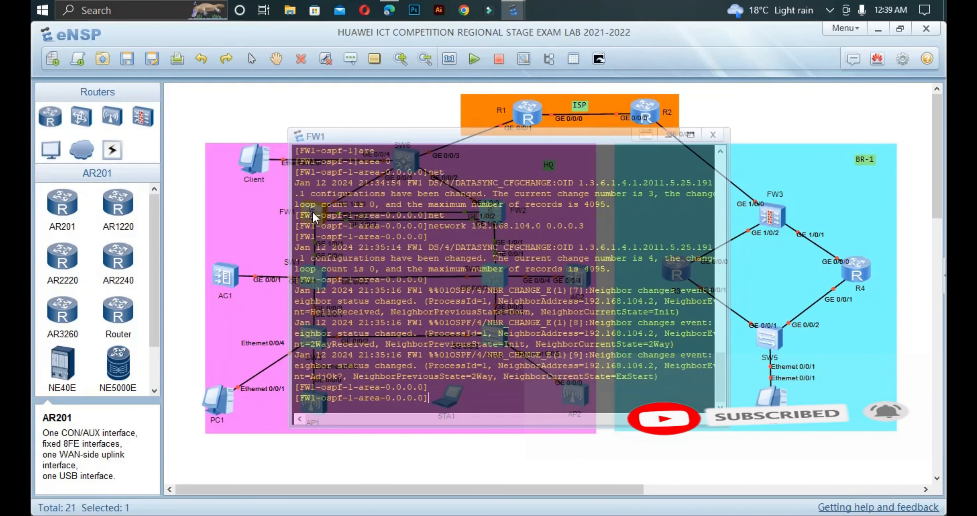
type("qui")
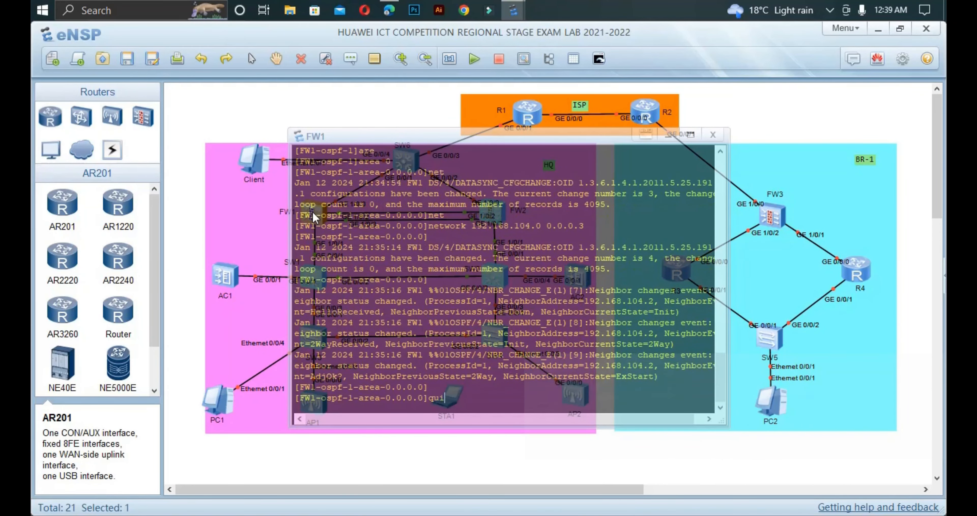
key("Return")
type("qui")
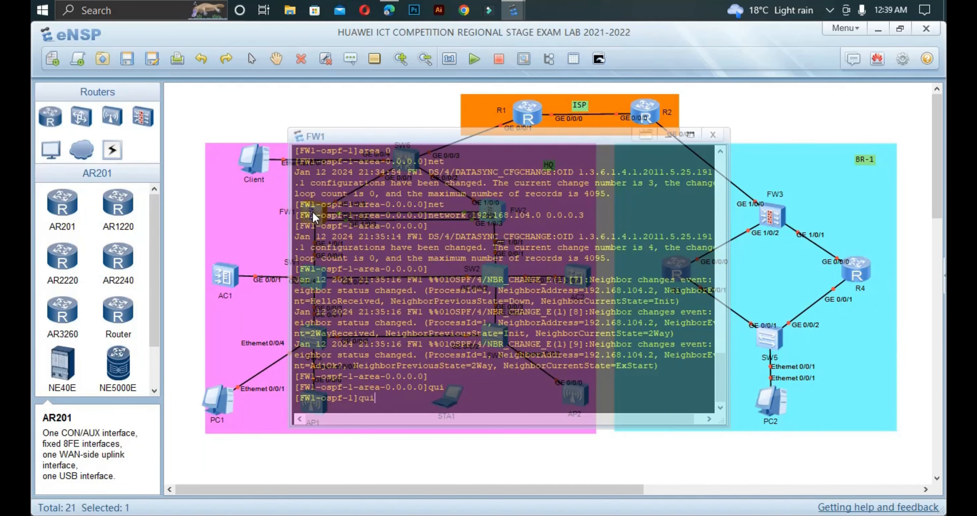
key("Return")
Step: Create firewall security zone ISP on FW1 with priority 15
type("fir")
key("Tab")
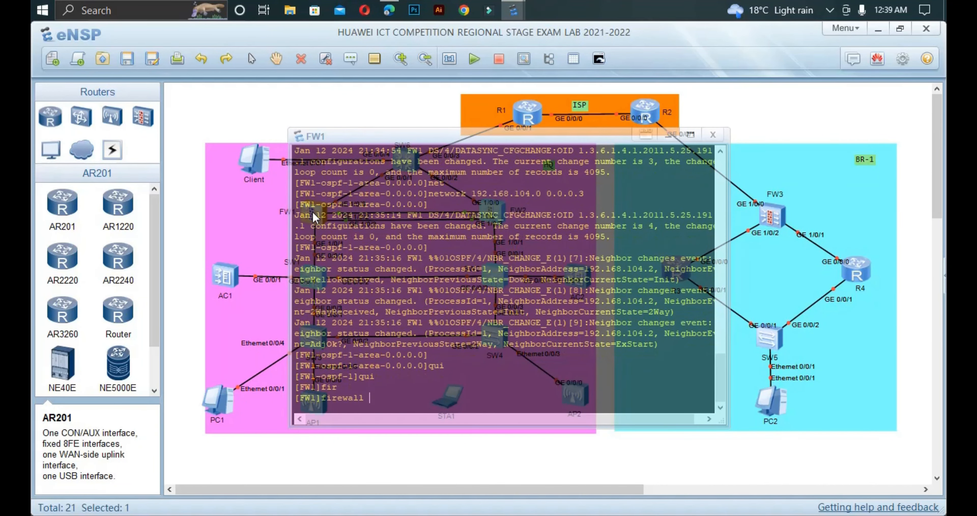
type("z")
key("Tab")
type("n")
key("Tab")
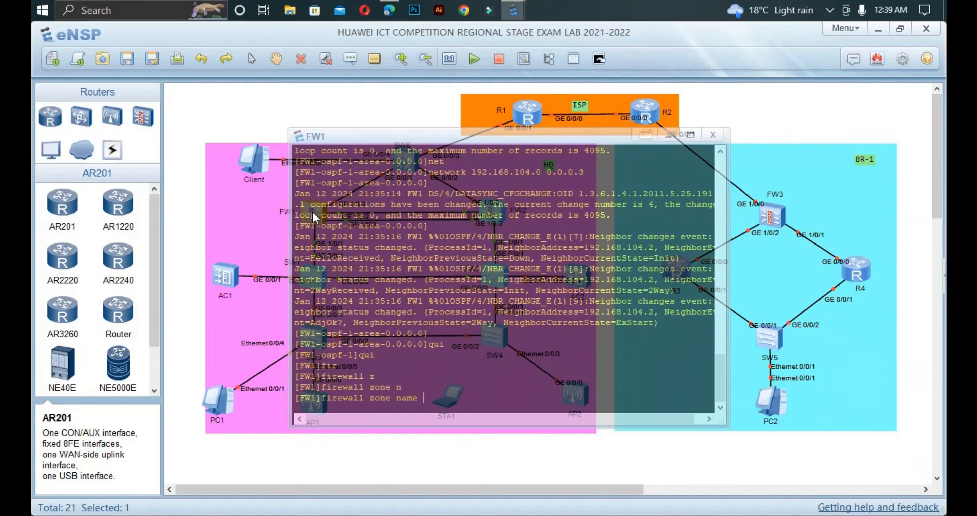
type("ISP")
key("Return")
type("se")
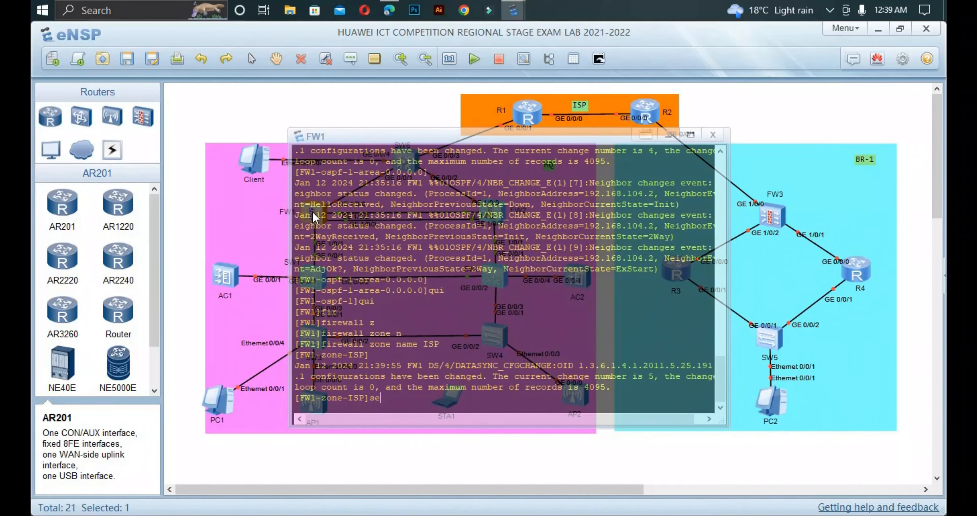
key("Tab")
type("o")
key("Tab")
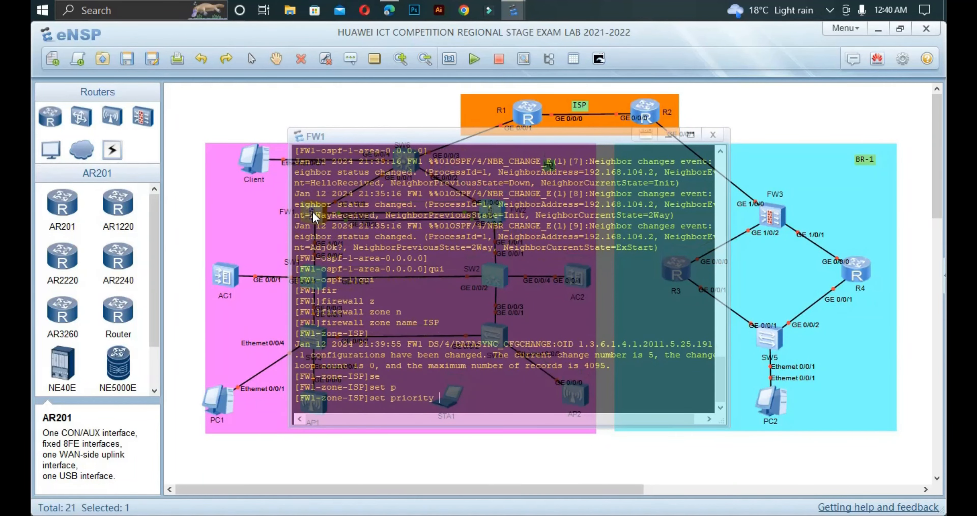
type("15")
key("Return")
Step: Add interface g1/0/0 to the ISP zone and exit the zone view
type("qui")
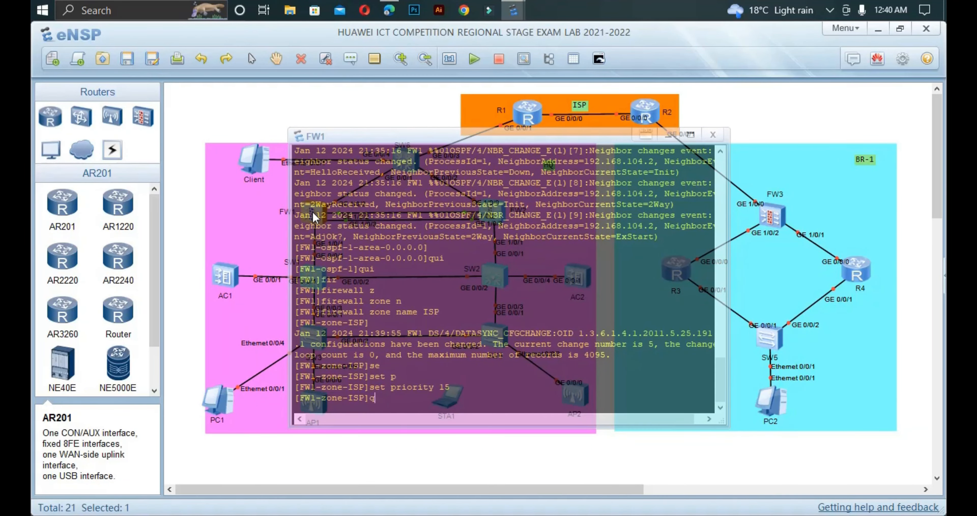
key("BackSpace")
key("BackSpace")
key("BackSpace")
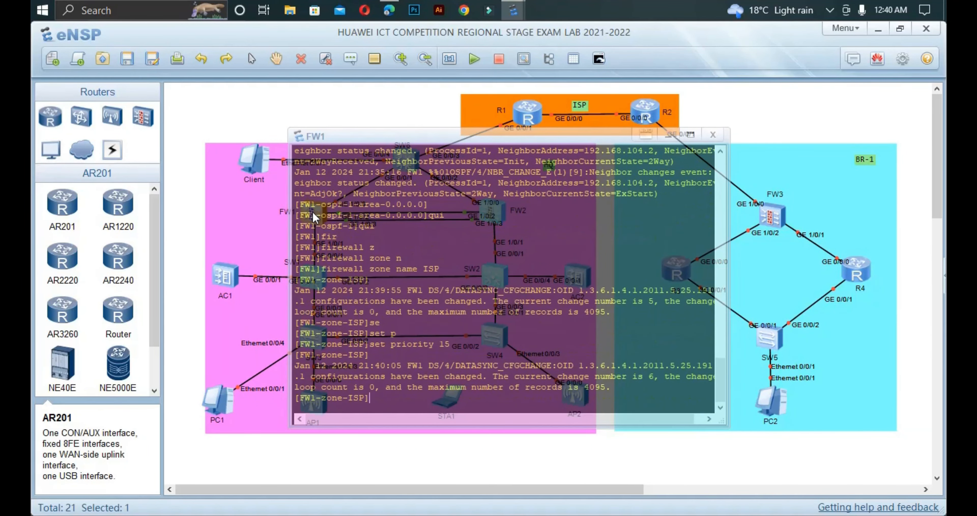
type("ad")
key("Tab")
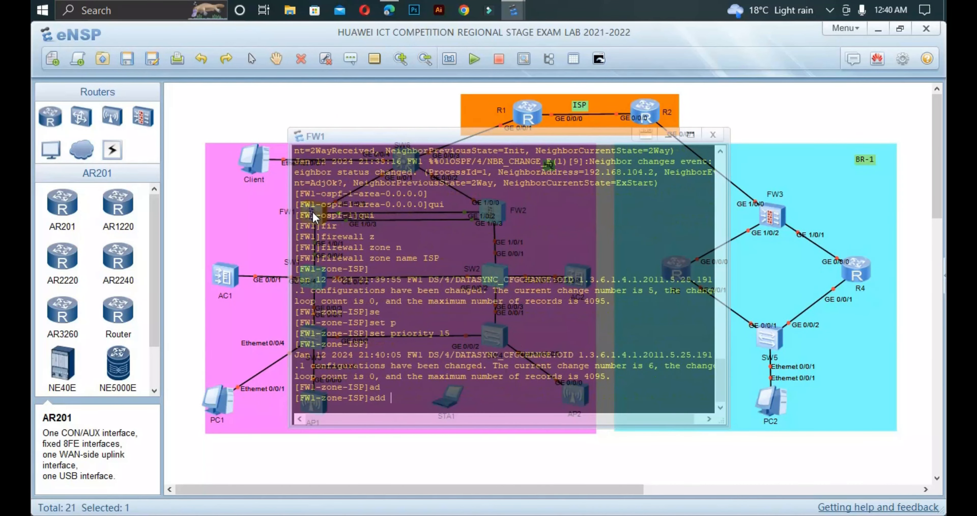
type("int")
key("Tab")
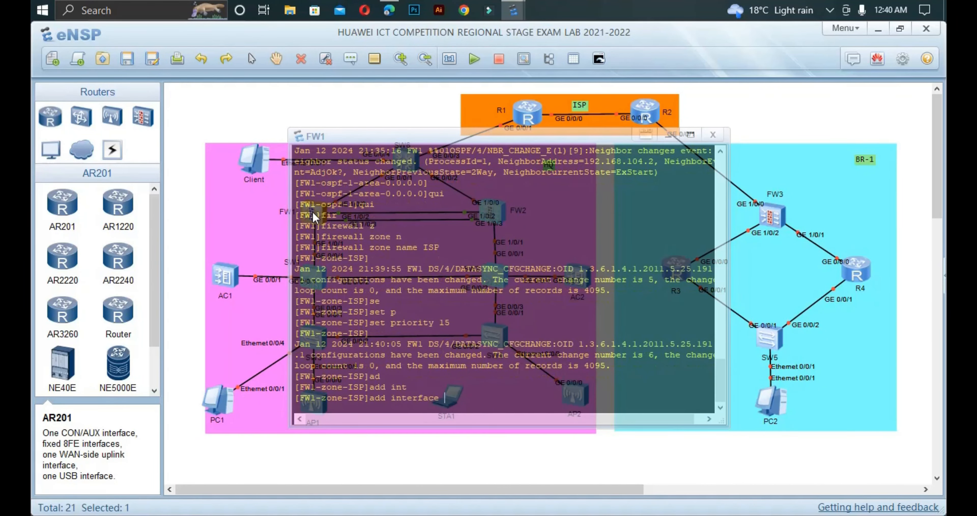
type("g1/0/0")
key("Return")
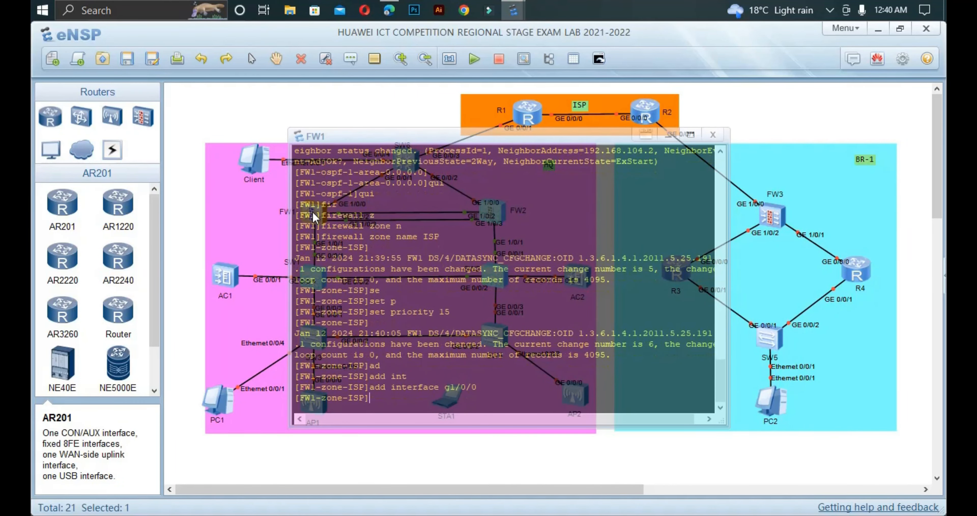
type("qui")
key("Return")
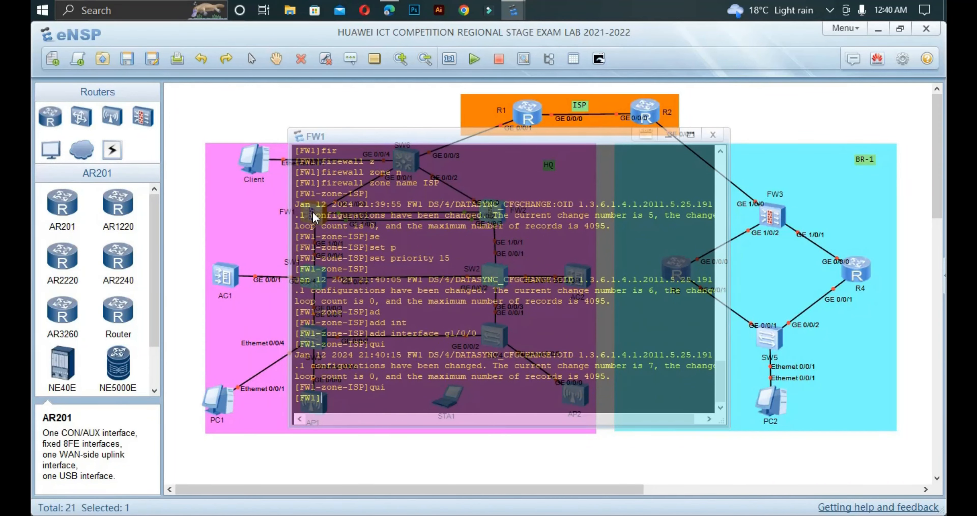
Step: Create firewall security zone Heart on FW1 with priority 75
type("fir")
key("Tab")
type("zo")
key("Tab")
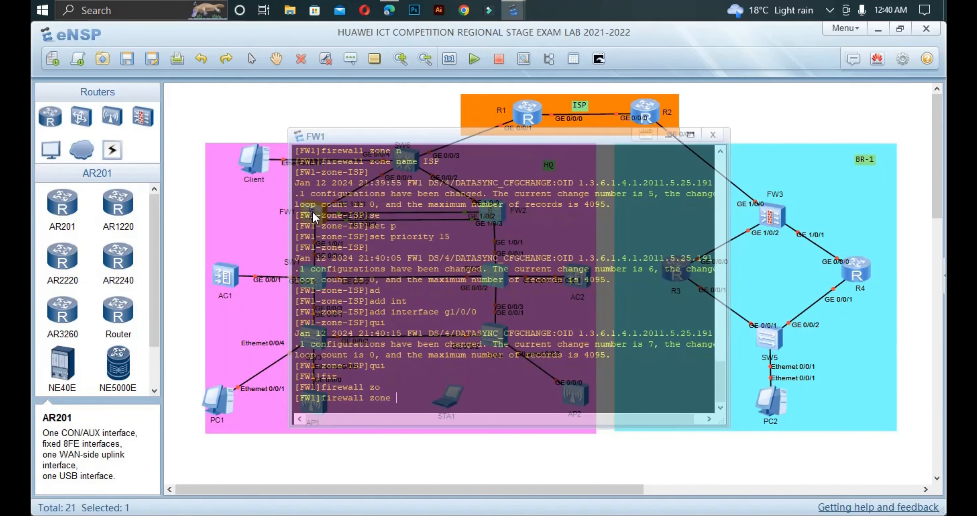
type("n")
key("Tab")
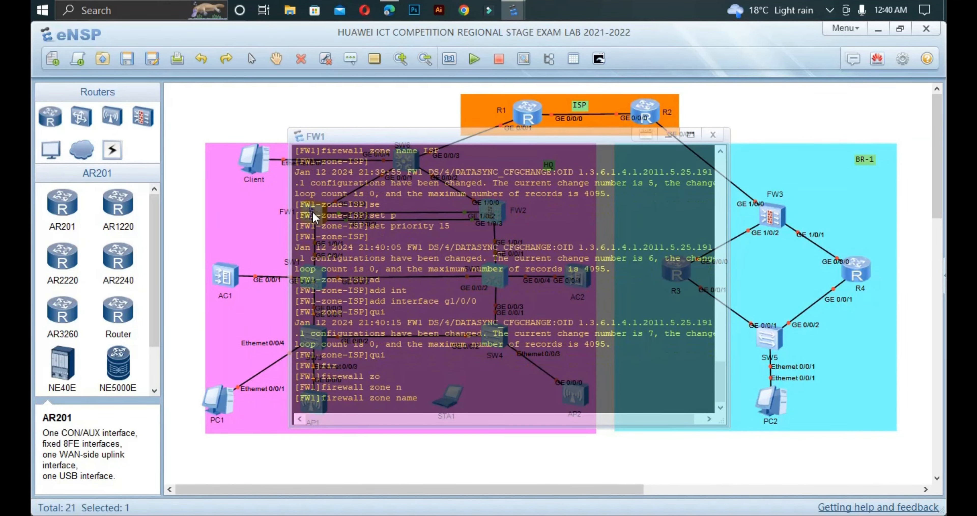
type("Heart")
key("Return")
type("se")
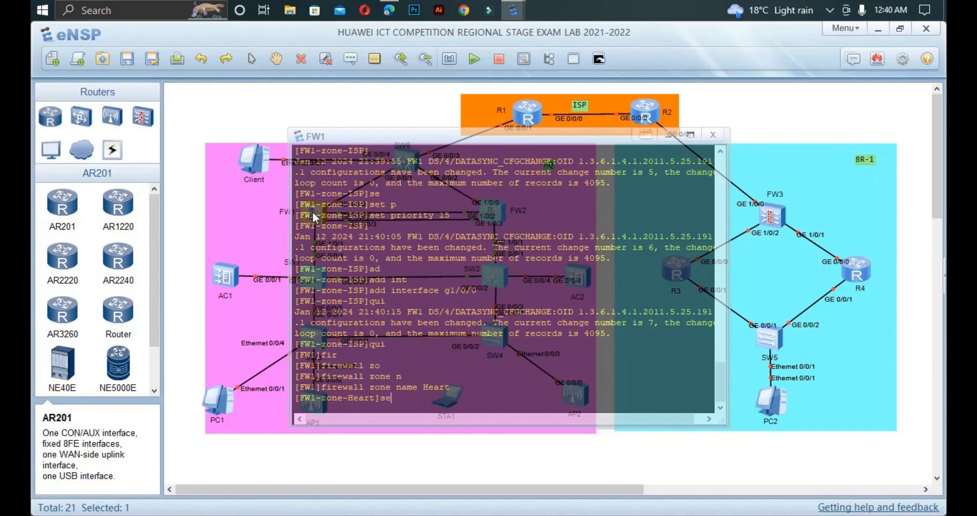
type("t")
key("Tab")
type("p")
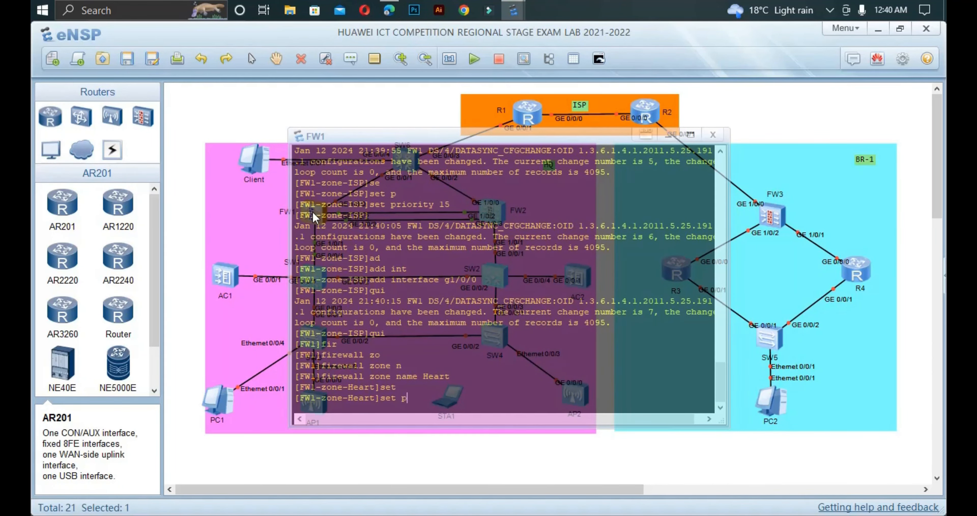
key("Tab")
type("75")
key("Return")
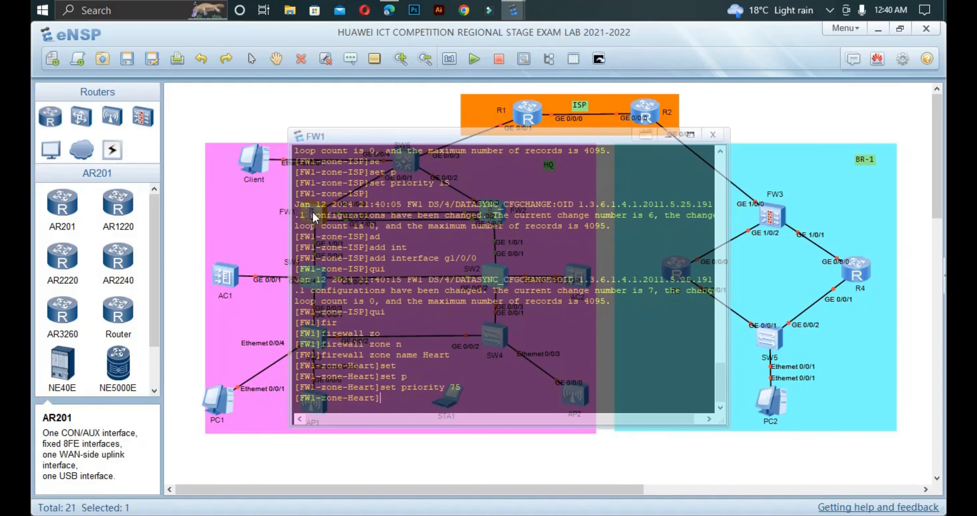
Step: Add interface Eth-Trunk 0 to the Heart zone and exit the zone view
type("ad")
key("Tab")
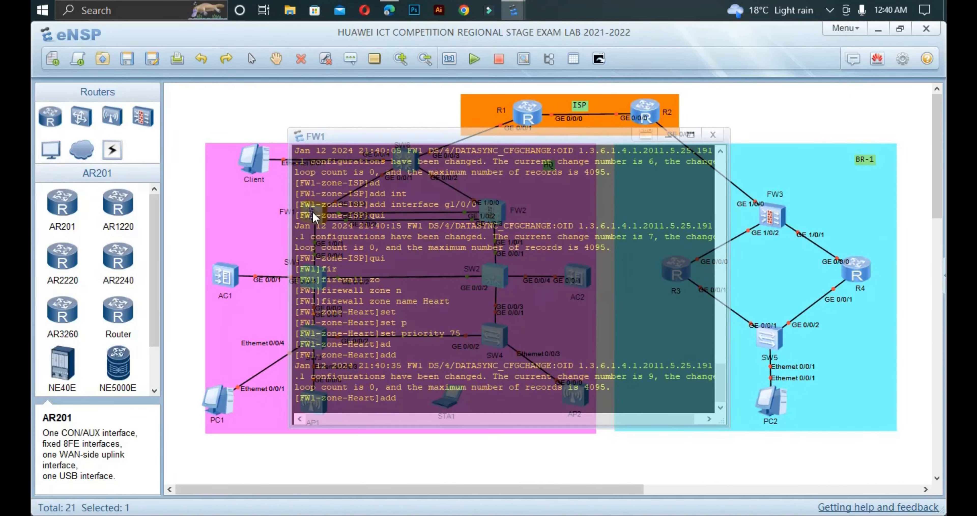
type("i")
key("Tab")
type("et")
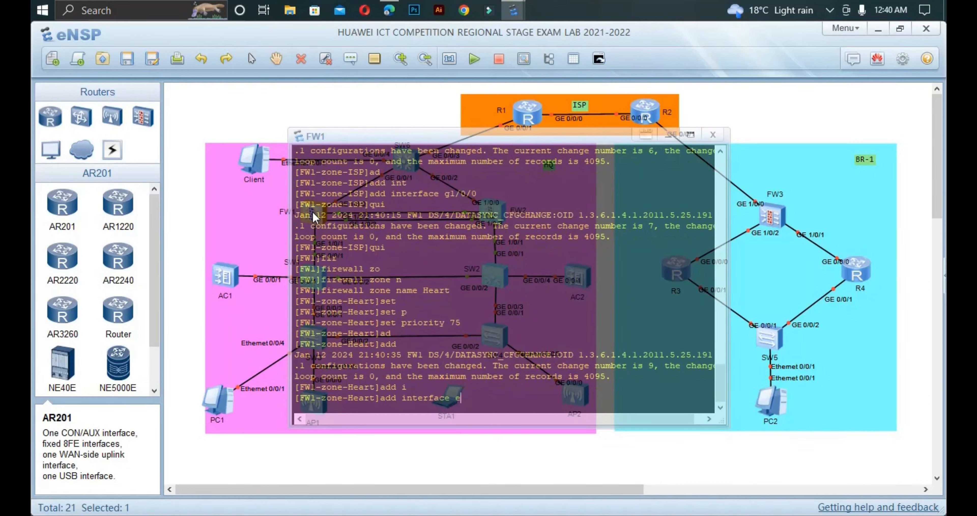
key("Tab")
type("0")
key("Return")
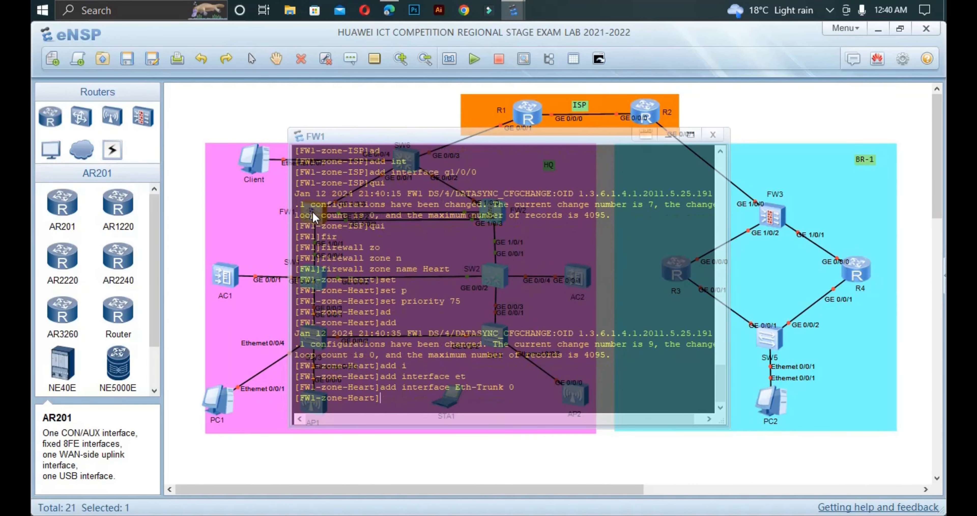
type("qui")
key("Return")
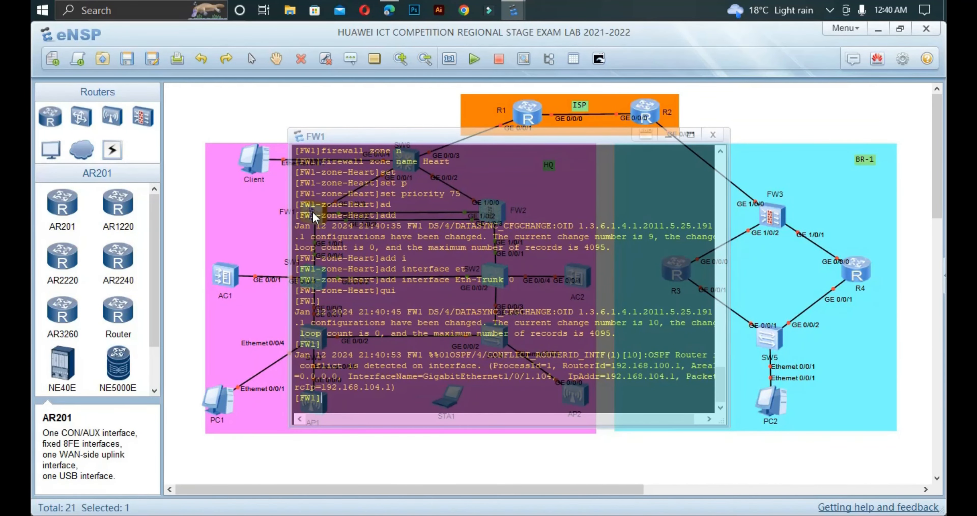
Step: Add interface g1/0/1 to FW1's trust zone
type("fire")
key("Tab")
type("zo")
key("Tab")
type("t")
key("Tab")
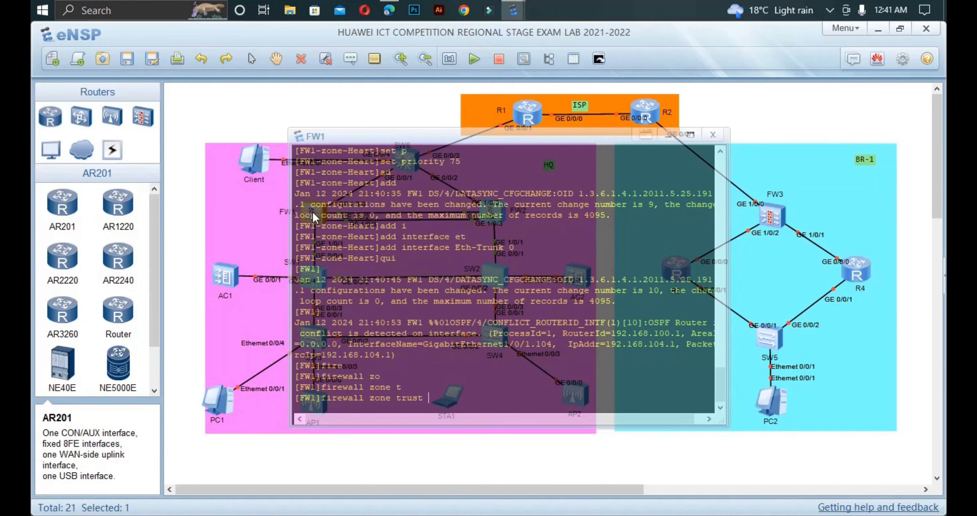
key("Return")
type("ad")
key("BackSpace")
key("BackSpace")
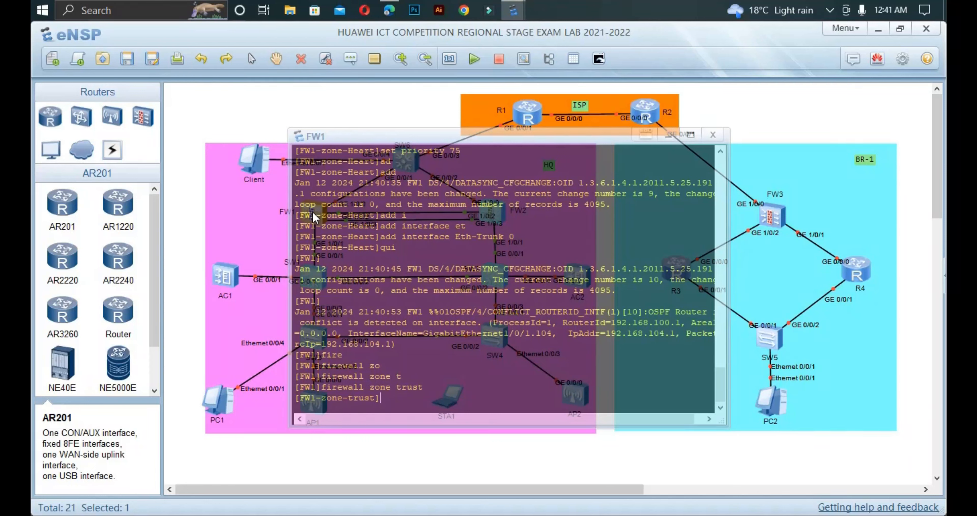
type("ad")
key("Tab")
type("i")
key("Tab")
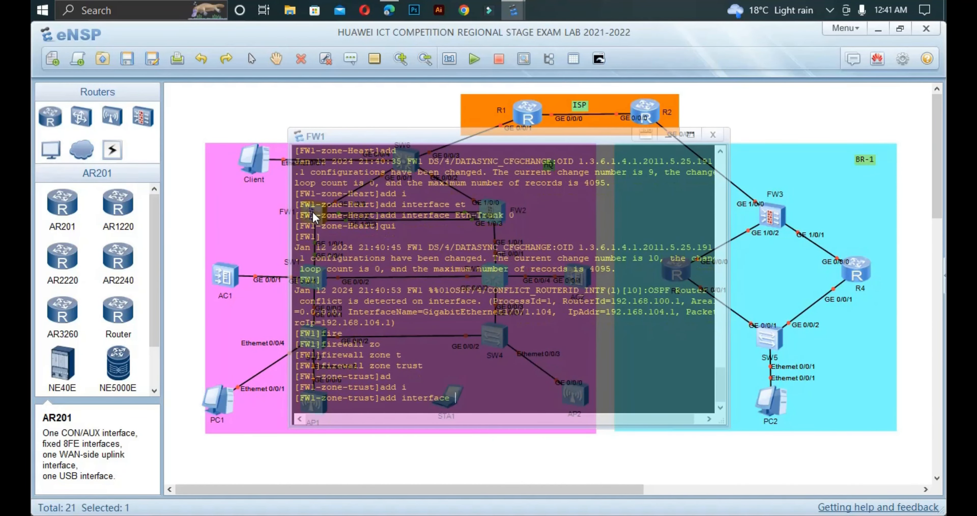
type("g1/0/1")
key("Return")
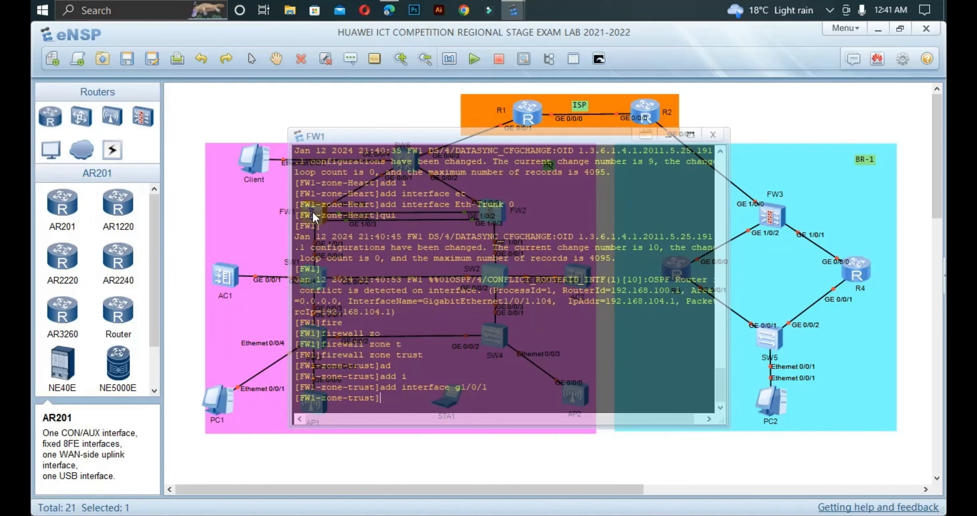
Step: Add GigabitEthernet 1/0/1.104 to the trust zone and confirm the OSPF neighbour reaches Full
type("ad")
key("Tab")
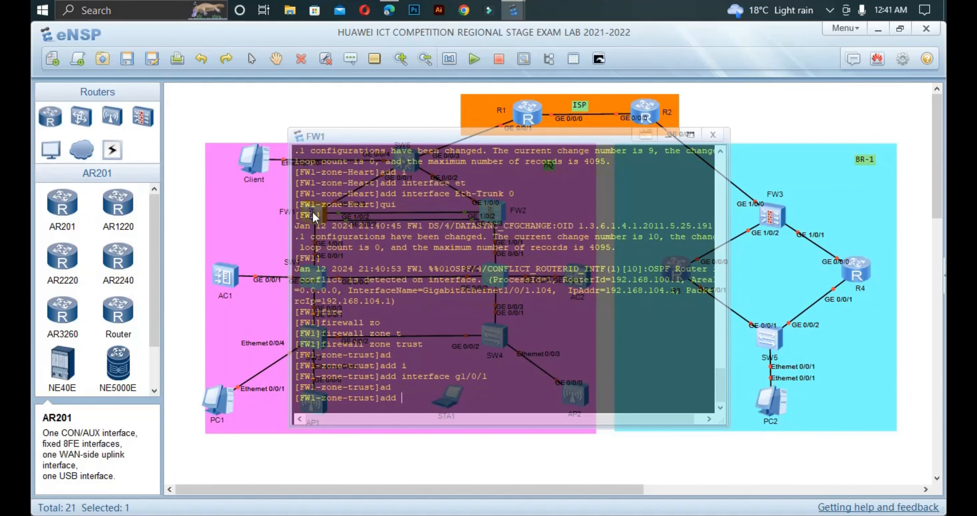
type("int")
key("Tab")
type("g")
key("Tab")
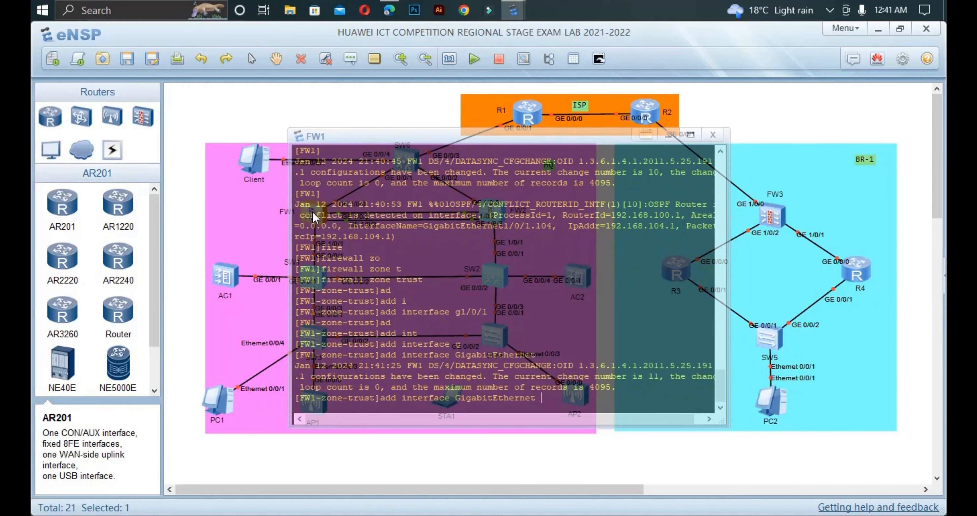
key("Tab")
type("1")
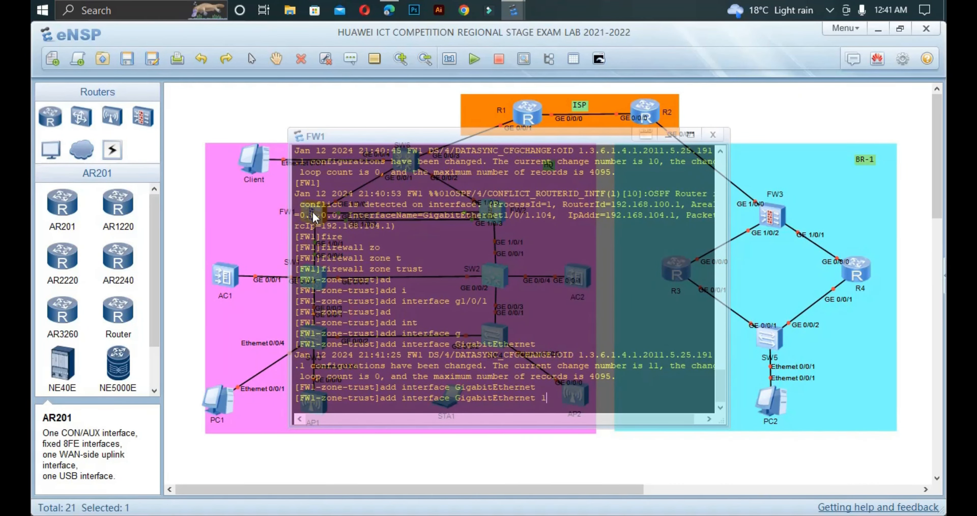
type("/0/1.104")
key("Return")
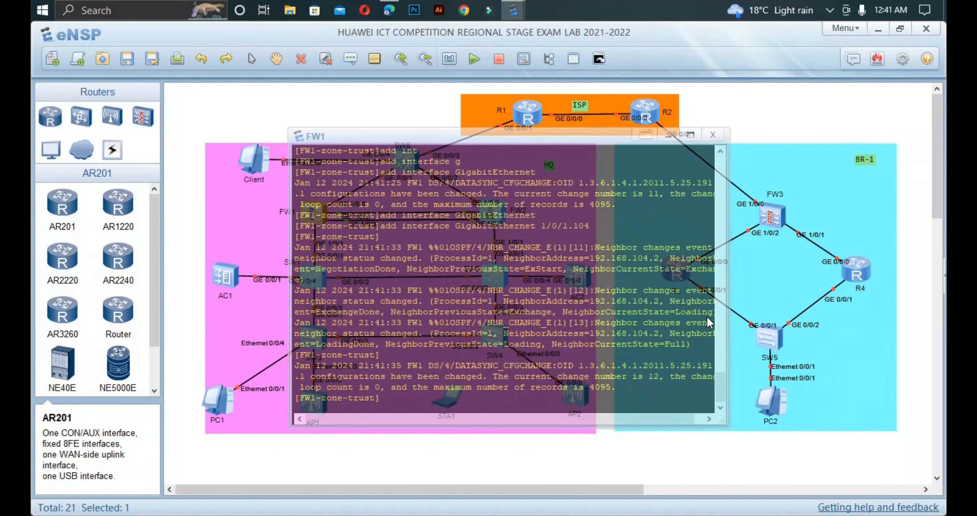
left_click_drag(673, 346, 551, 350)
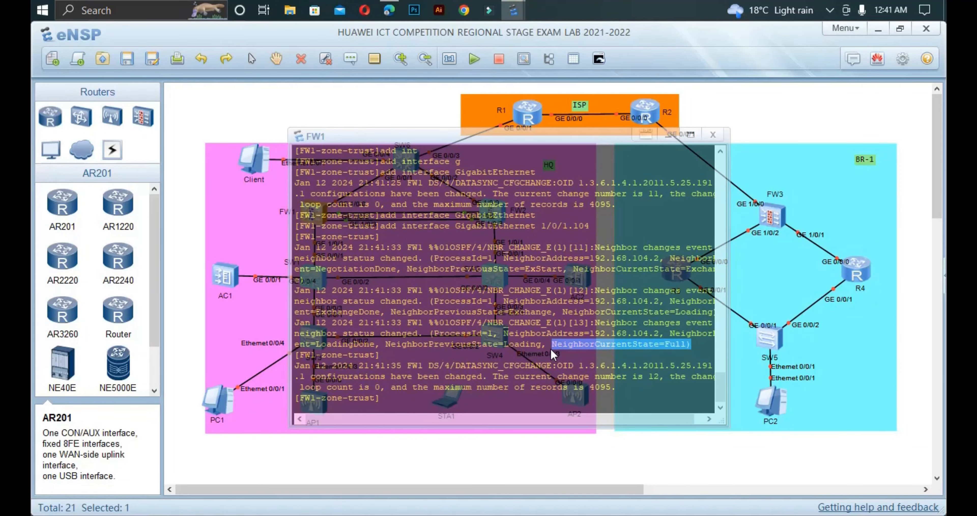
left_click(394, 400)
left_click(274, 465)
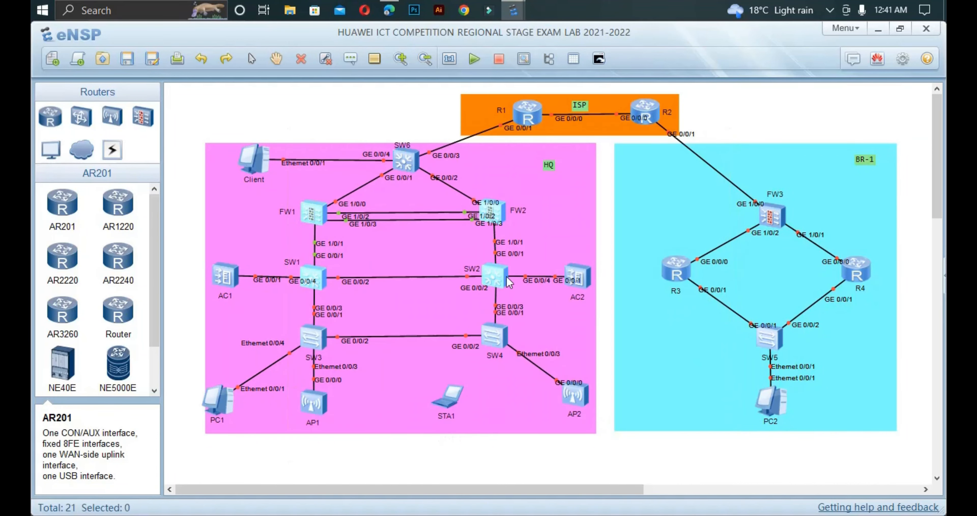
Step: On the FW2 console, leave the OSPF area configuration and return to system view
double_click(495, 211)
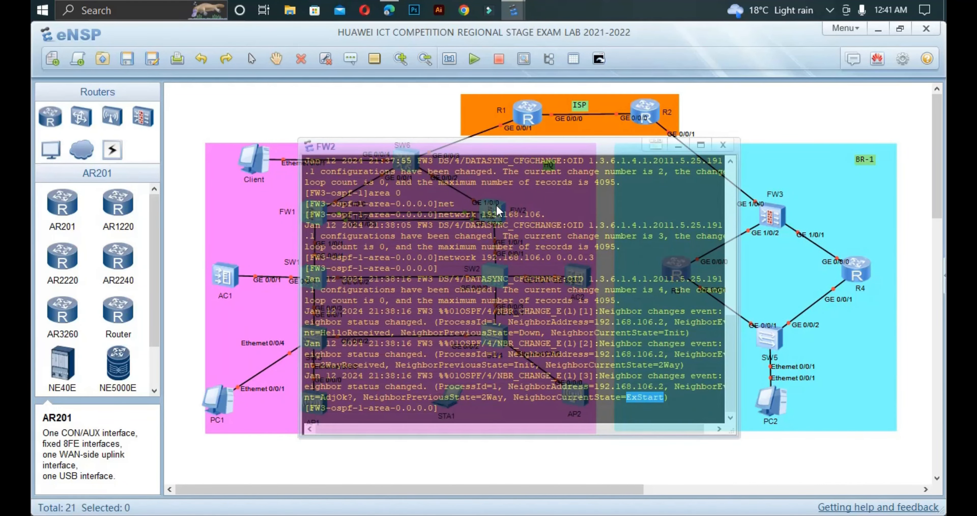
key("Return")
key("Return")
key("Return")
type("qui")
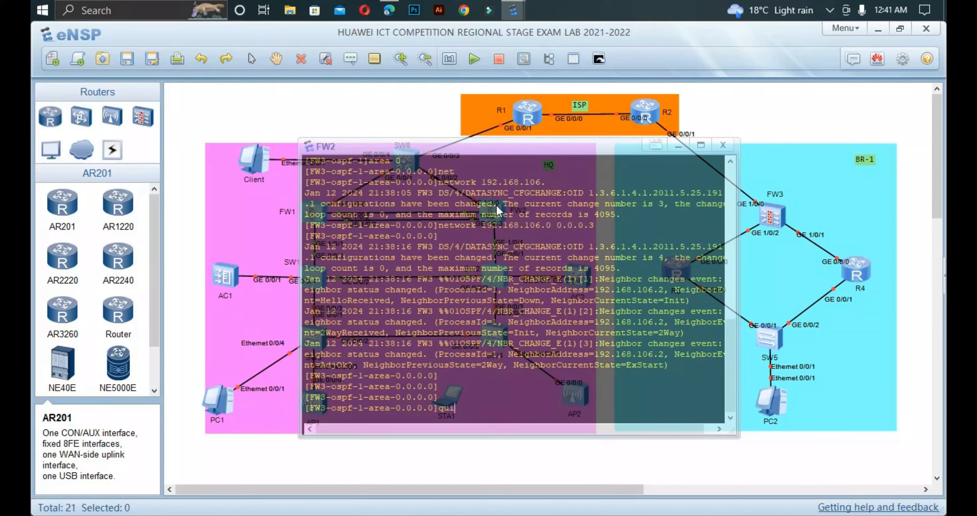
key("Return")
type("qui")
key("Return")
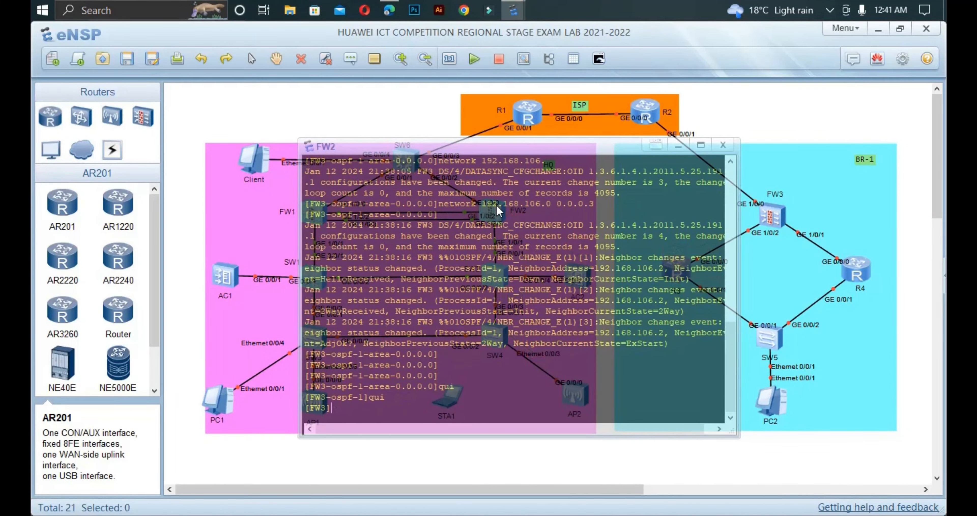
Step: Create firewall security zone ISP and set its priority to 15
type("fire")
key("Tab")
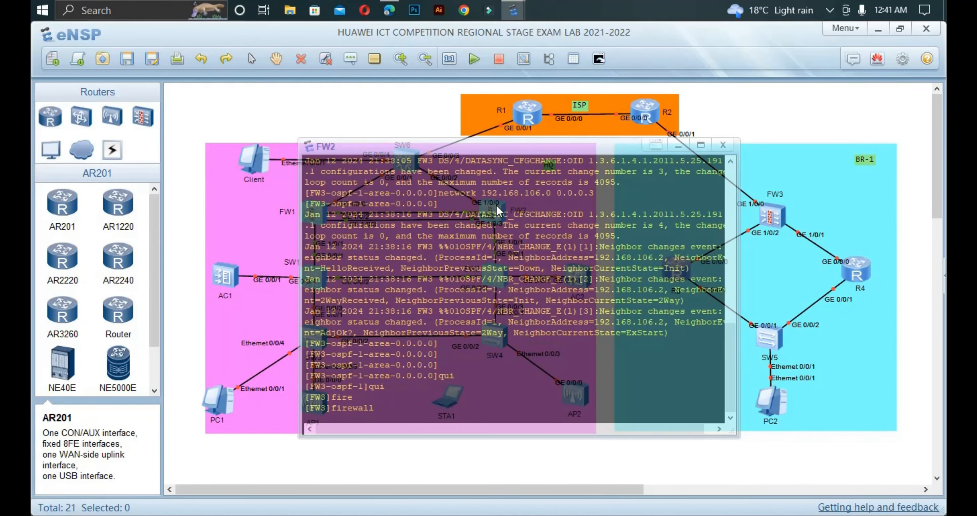
type("zo")
key("Tab")
type("n")
key("Tab")
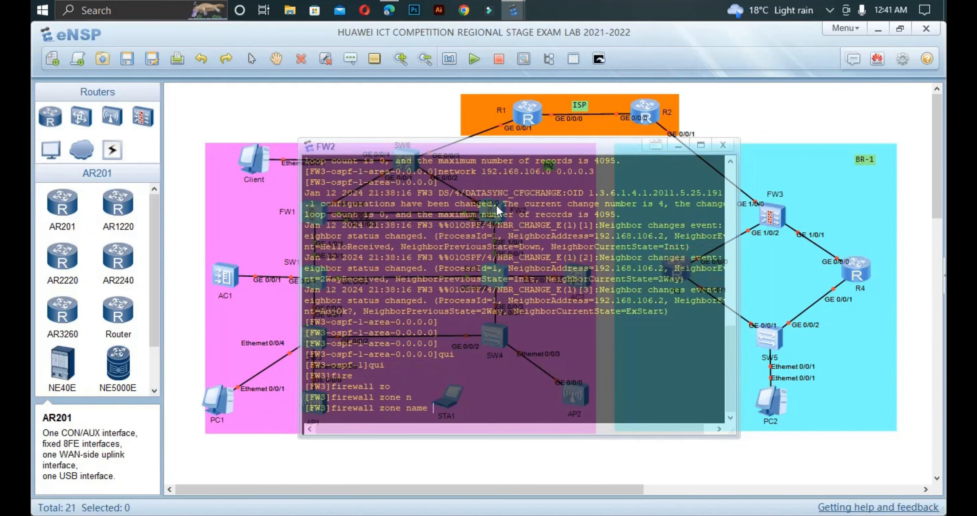
type("ISP")
key("Return")
type("se")
key("Tab")
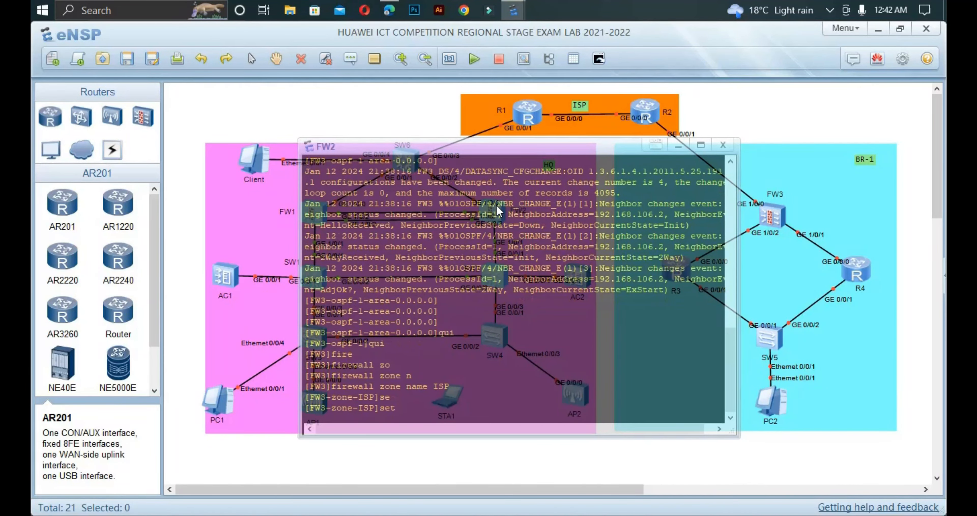
type("p")
key("Tab")
type("15")
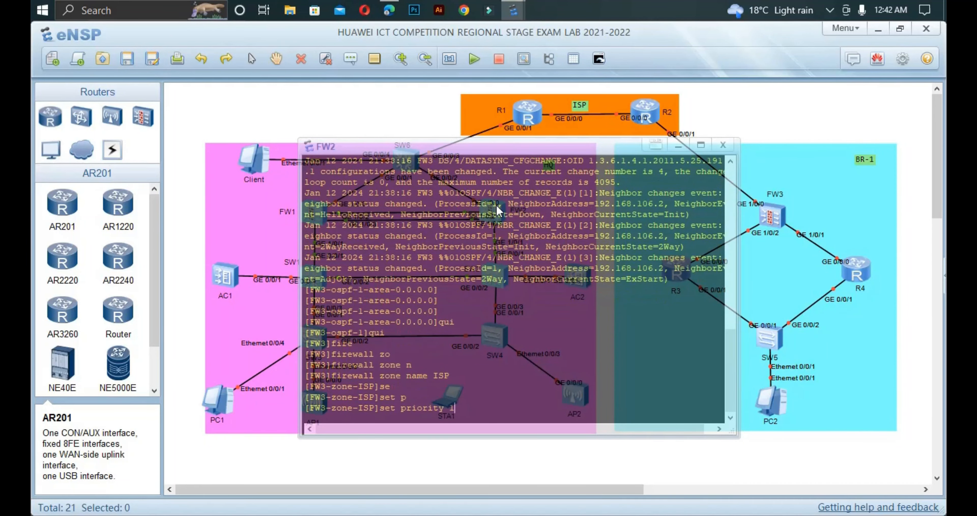
key("Return")
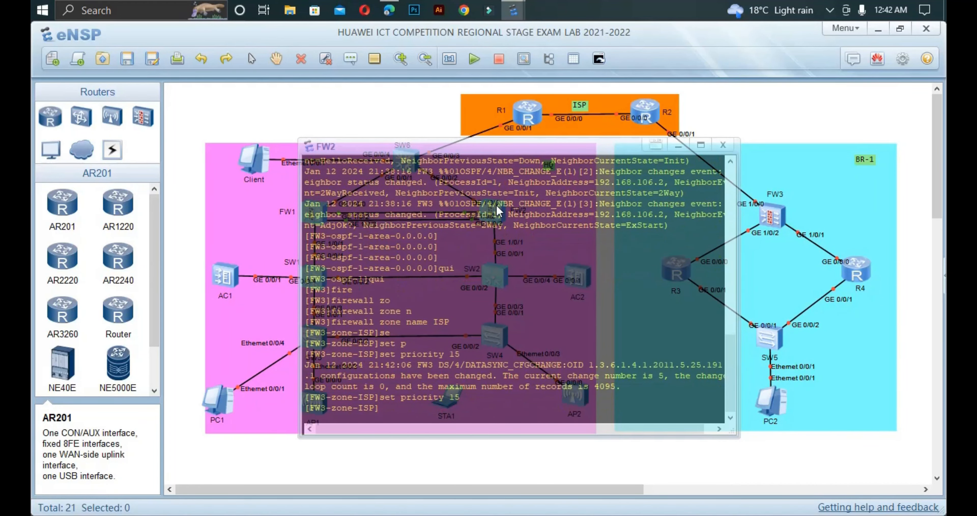
Step: Add interface GigabitEthernet1/0/0 to the ISP zone and exit the zone view
type("ad")
key("Tab")
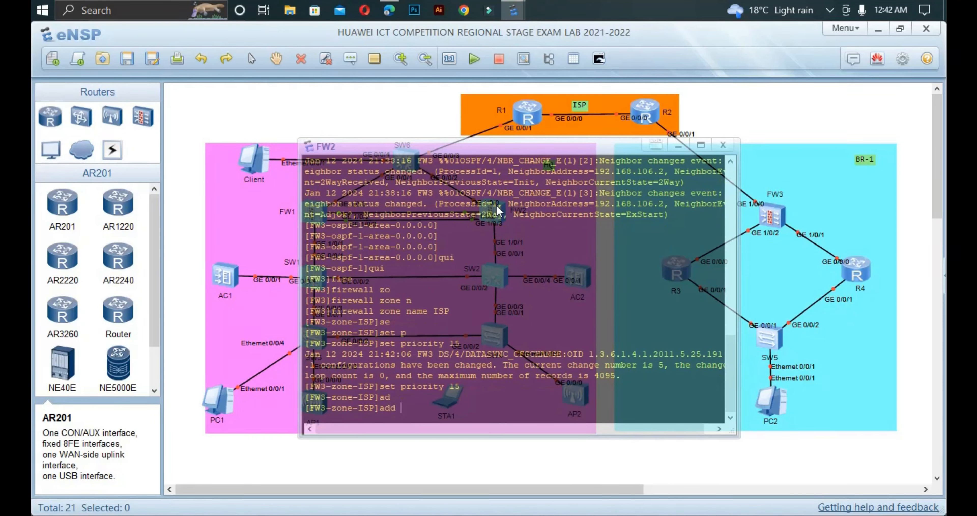
type("g1/0.0")
key("Return")
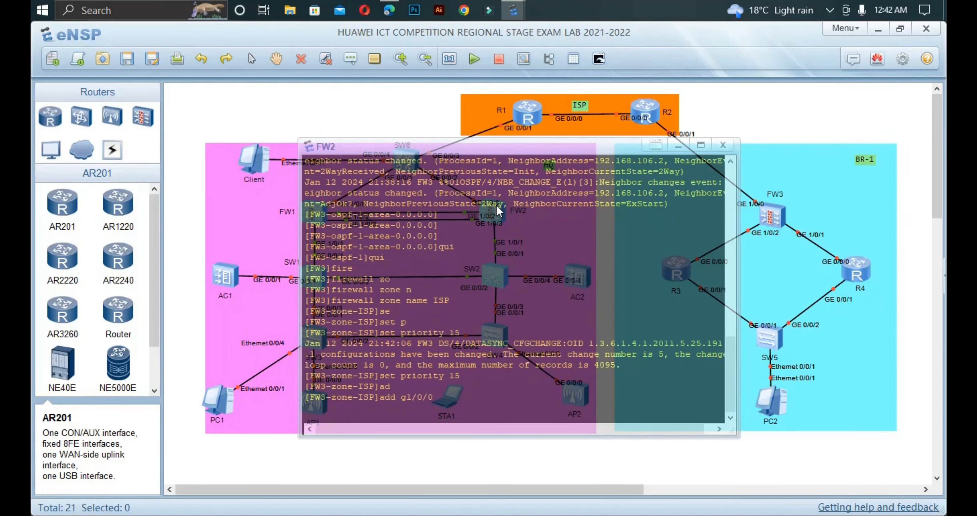
type("add int g1/0/0")
key("Return")
key("Return")
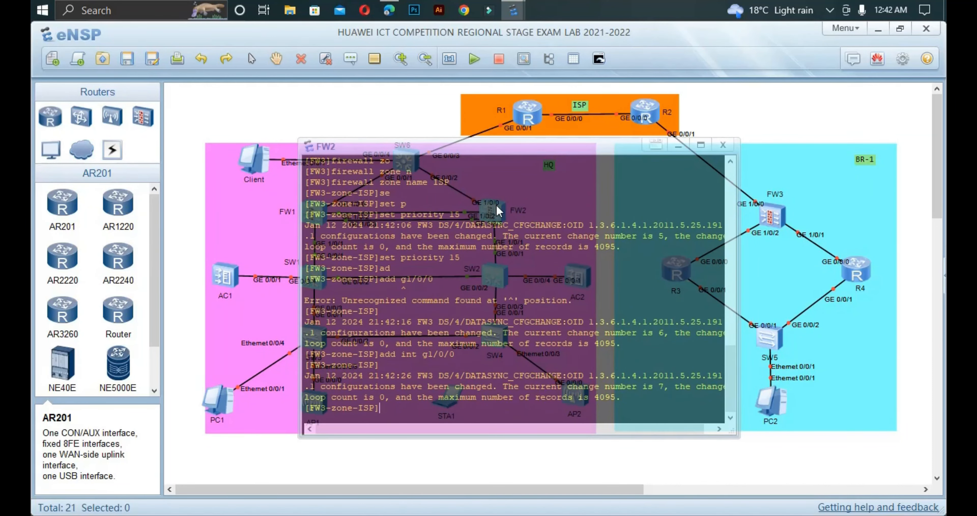
key("Return")
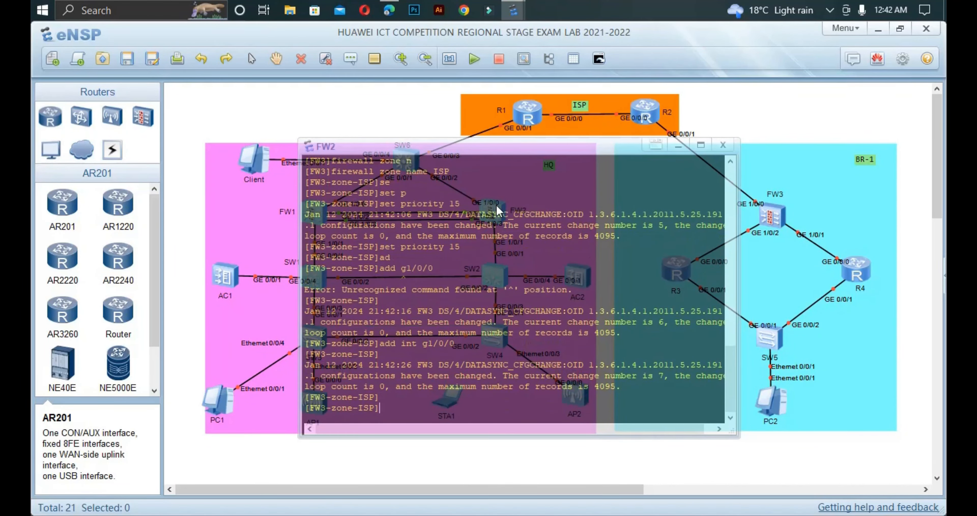
type("quui")
key("Return")
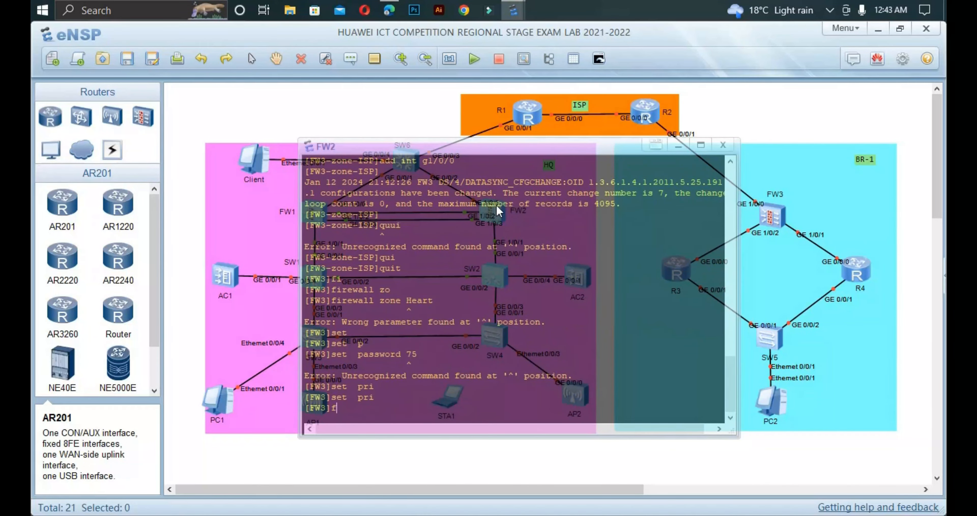
Step: Create firewall zone Heart and give it priority 75
type("ire")
key("Tab")
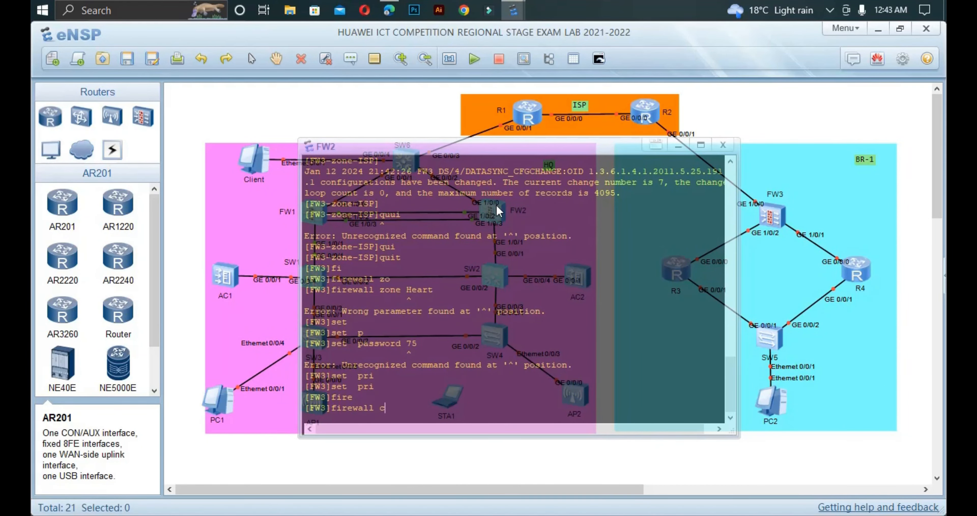
type("zo")
key("Tab")
type("n")
key("Tab")
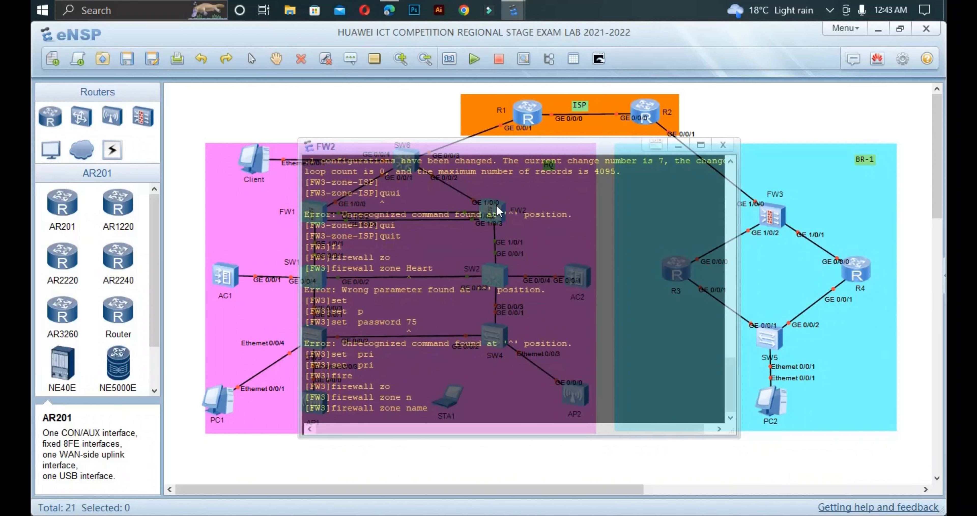
type("Heart")
key("Return")
type("se")
key("Tab")
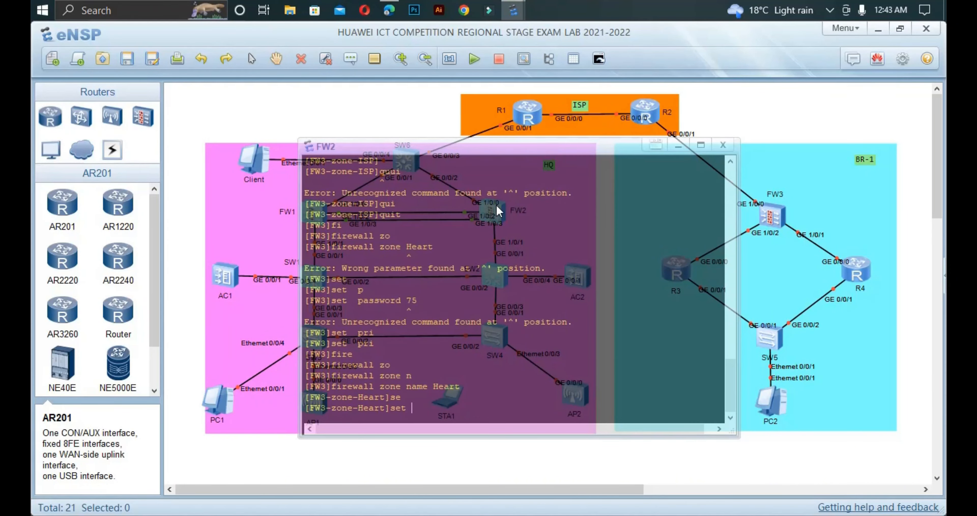
type("pr")
key("Tab")
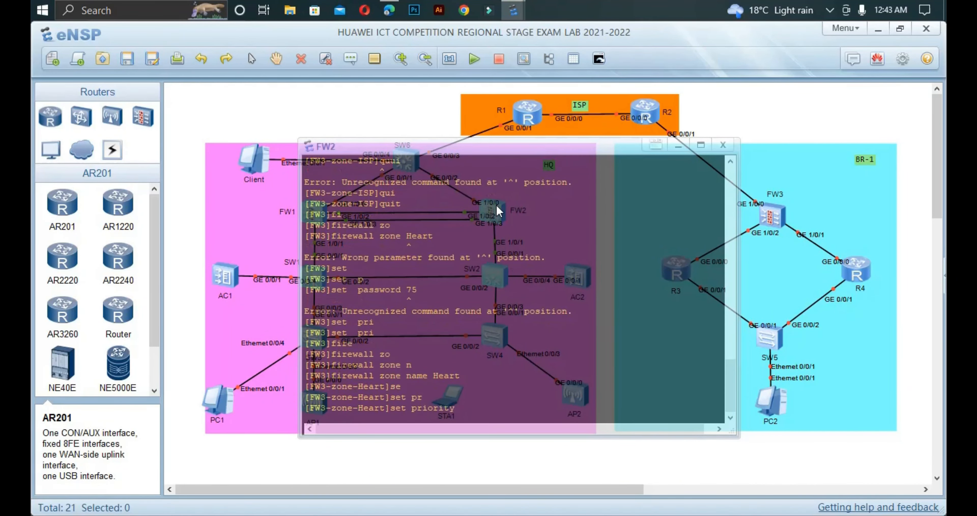
type("75")
key("Return")
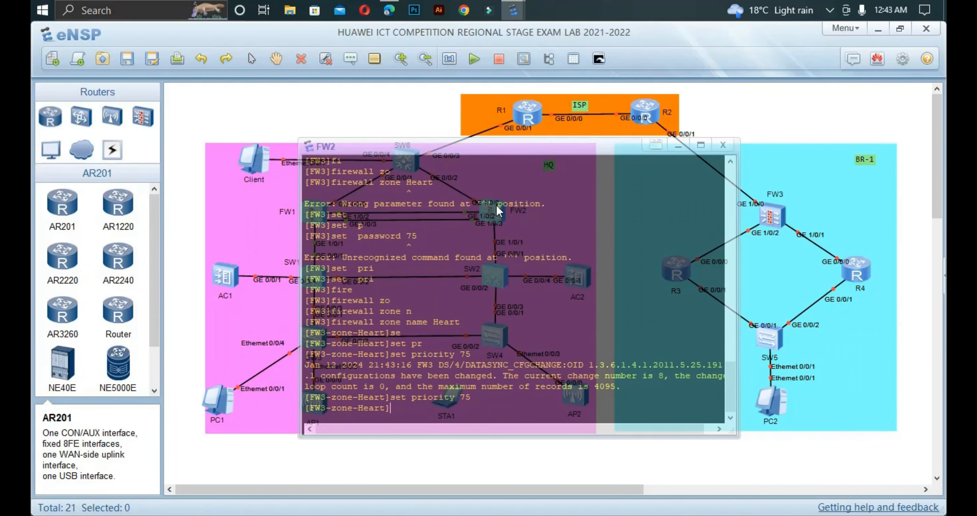
Step: Add interface Eth-Trunk 0 to the Heart zone and quit the zone view
type("ad")
key("Tab")
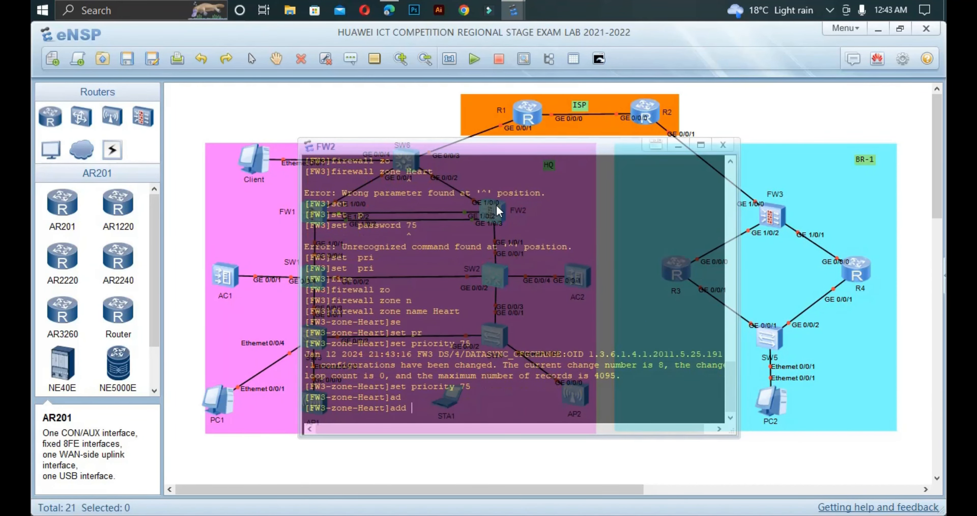
type("in")
key("Tab")
type("eth")
key("Tab")
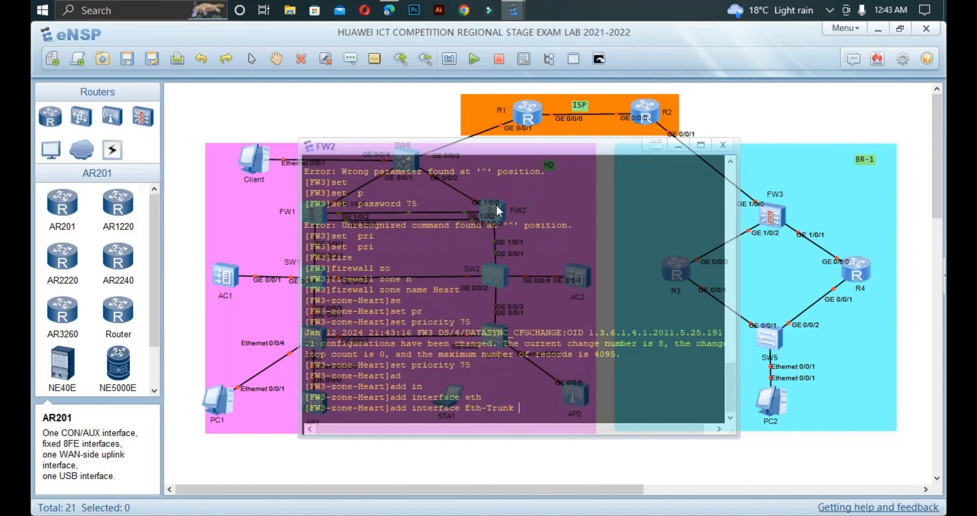
type("0")
key("Return")
type("qui")
key("Return")
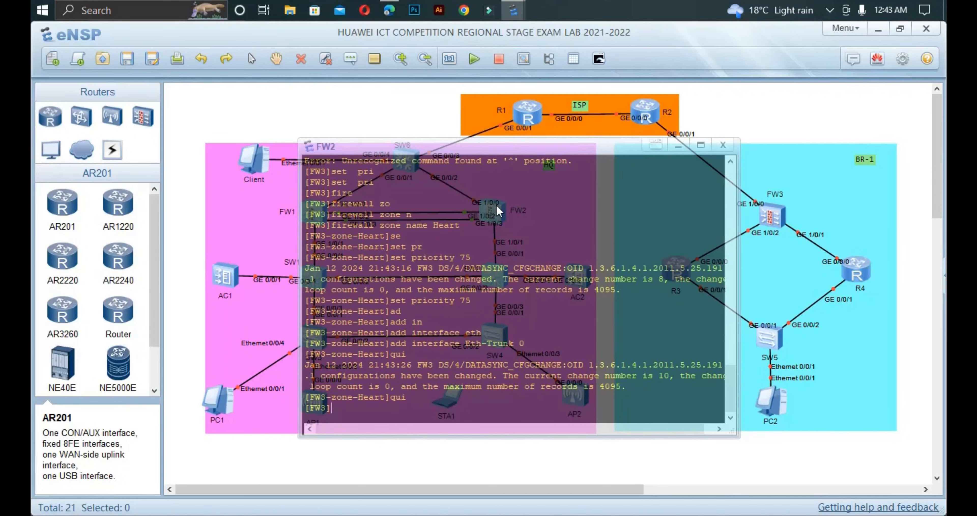
Step: Enter the firewall trust zone and add interface GE1/0/1 to it
type("fi")
key("Tab")
type("z")
key("Tab")
type("t")
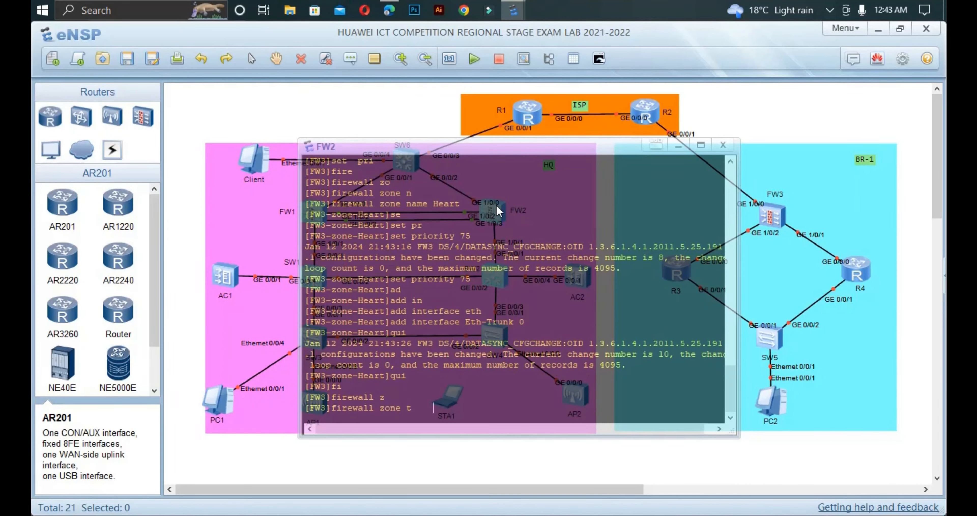
key("Tab")
key("Return")
type("ad")
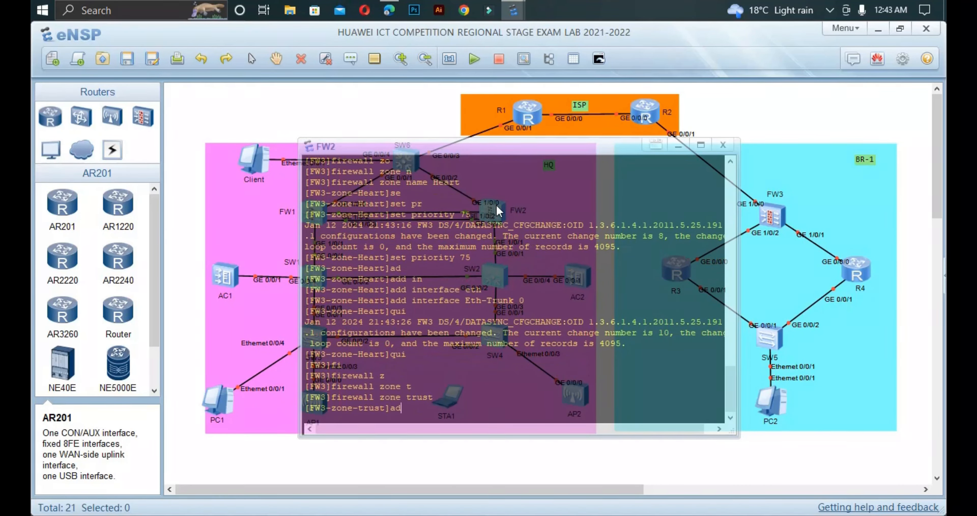
key("Tab")
type("int g1/0/1")
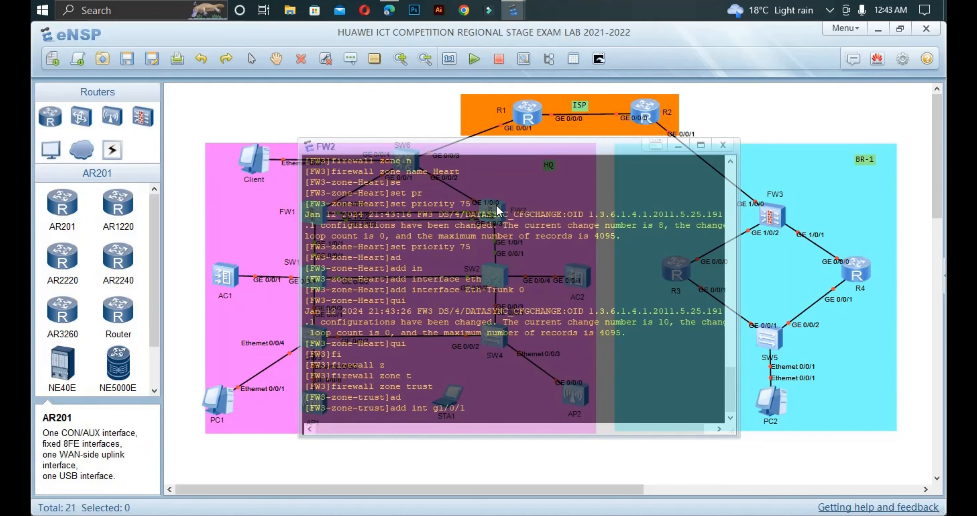
key("Return")
Step: Add sub-interface GE1/0/1.106 to the trust zone and bring the topology back into view
type("ad")
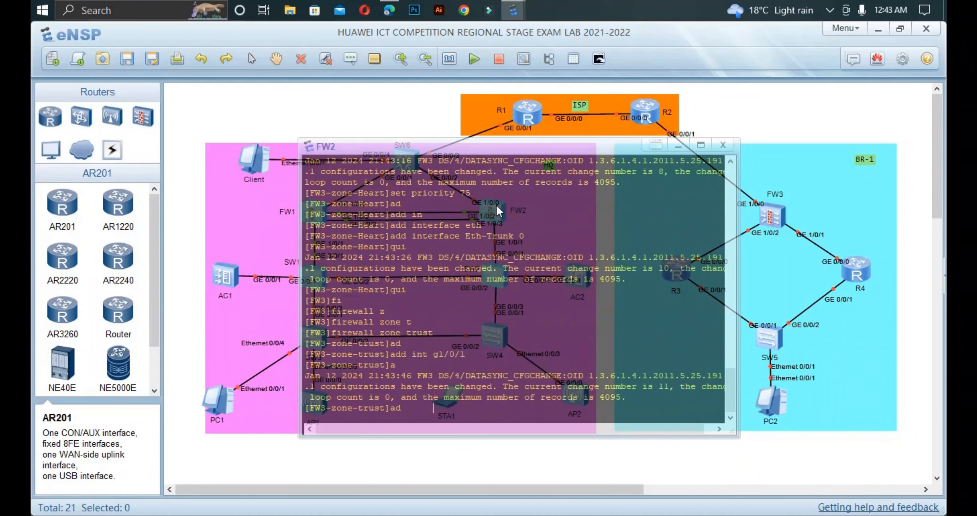
key("Tab")
type("int ")
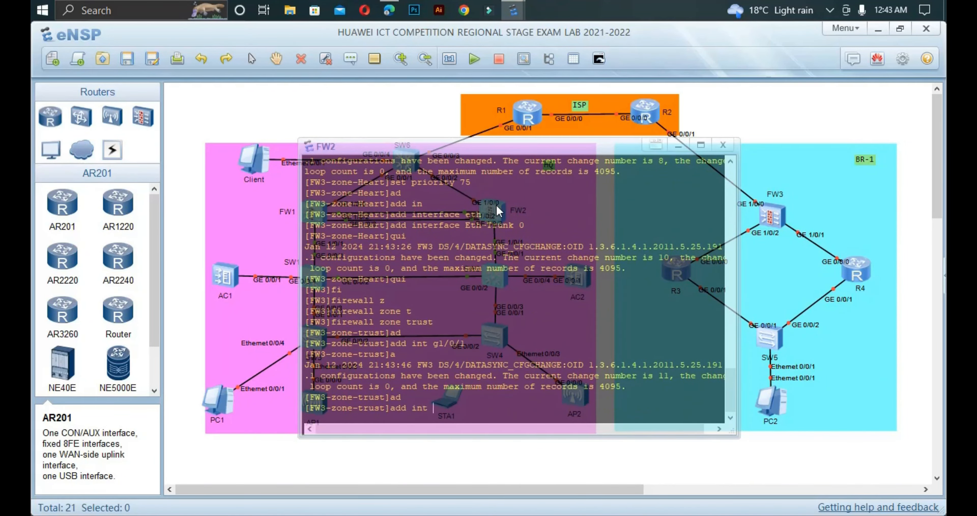
type("g1/0/1.106")
key("Return")
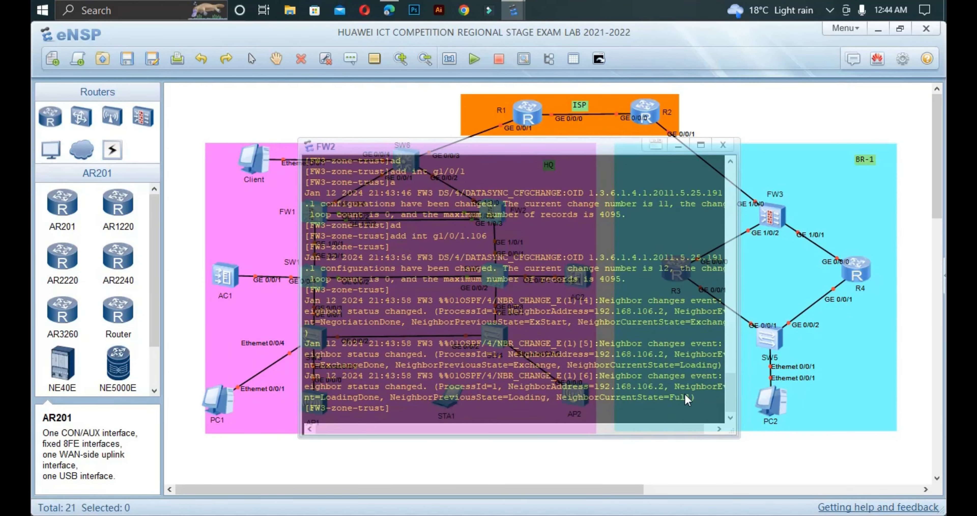
left_click_drag(699, 397, 402, 409)
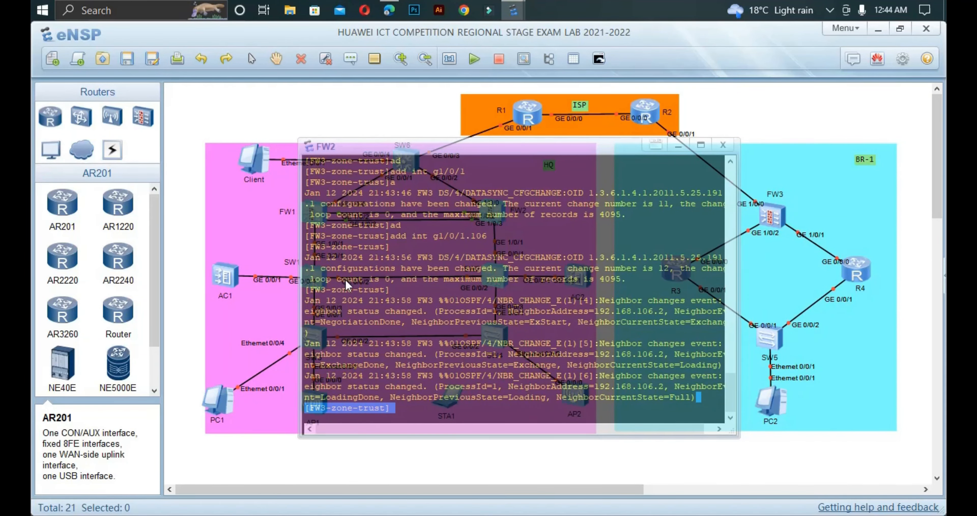
left_click(183, 292)
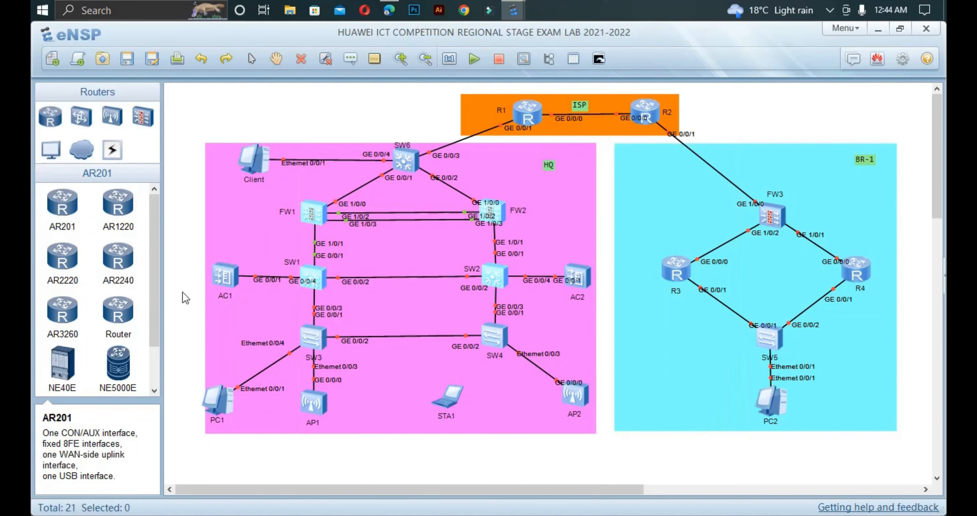
left_click(389, 10)
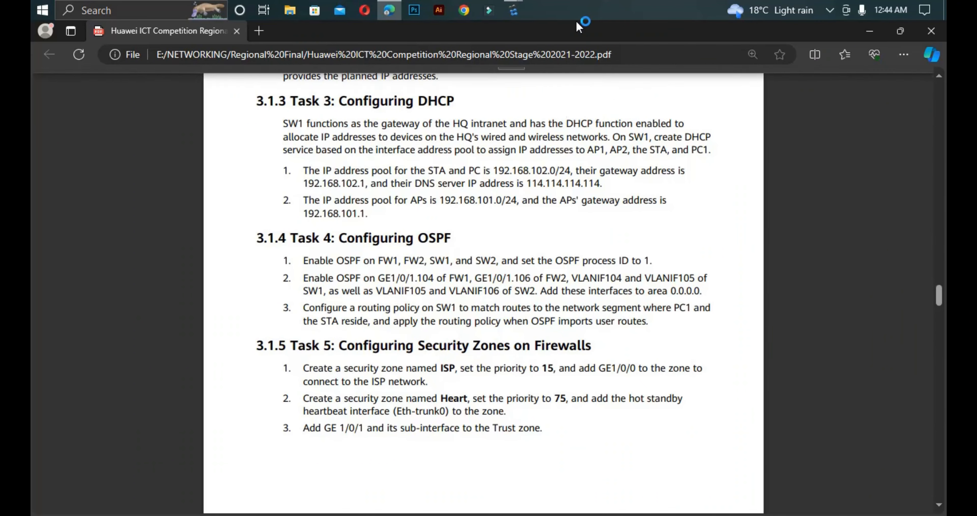
mouse_move(520, 6)
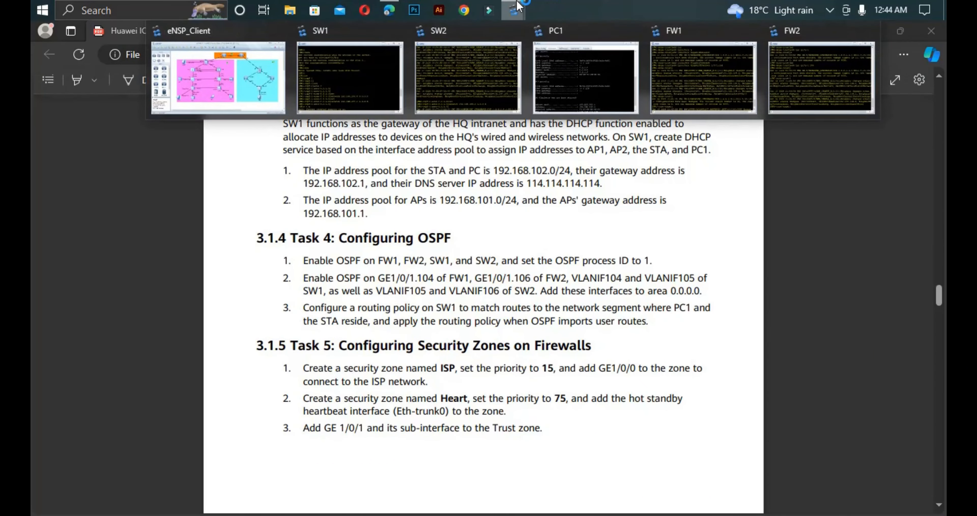
left_click(218, 77)
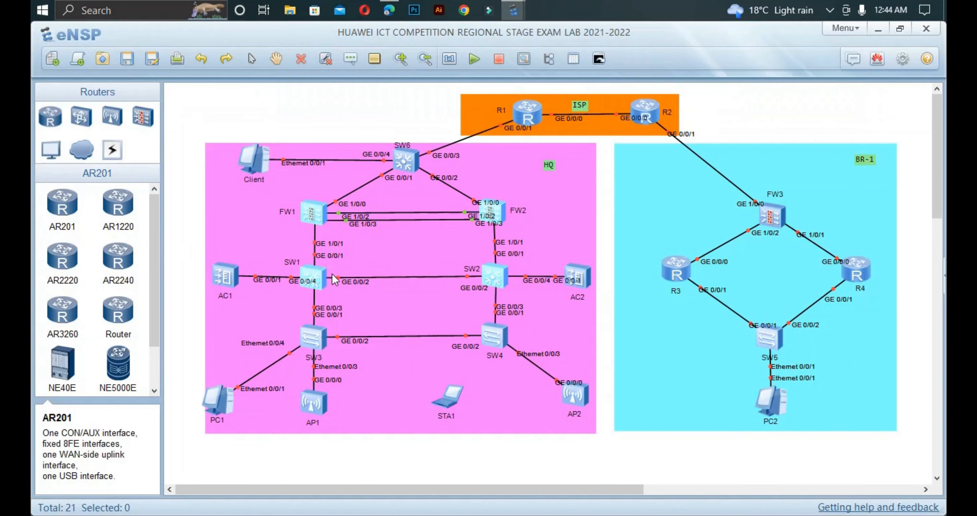
Step: On SW1's console, enter system view and create basic ACL 2001
double_click(314, 282)
key("Return")
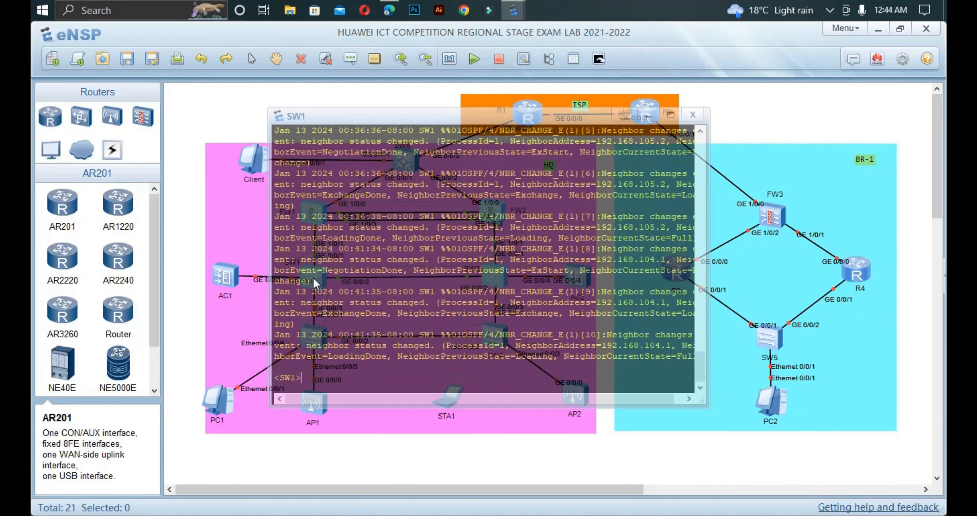
type("sys")
key("Return")
type("os")
key("BackSpace")
key("BackSpace")
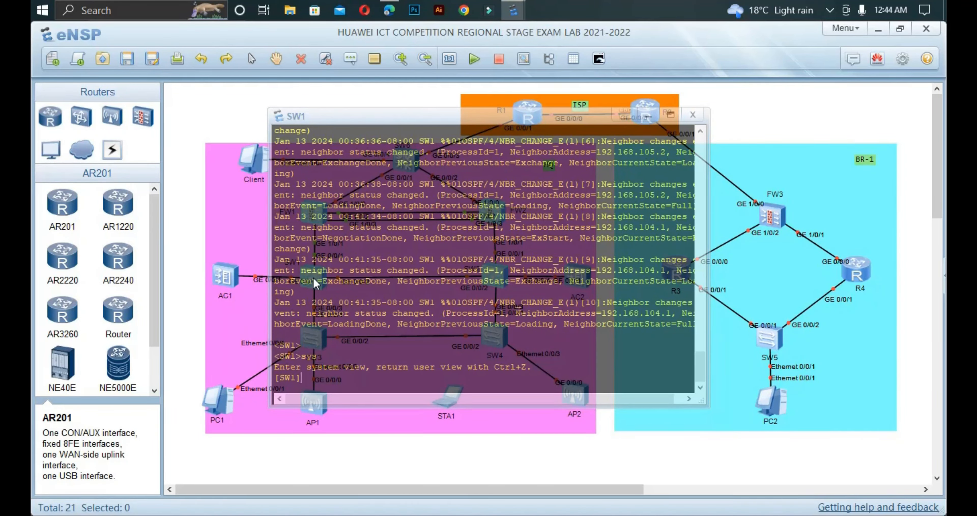
type("acl")
key("Tab")
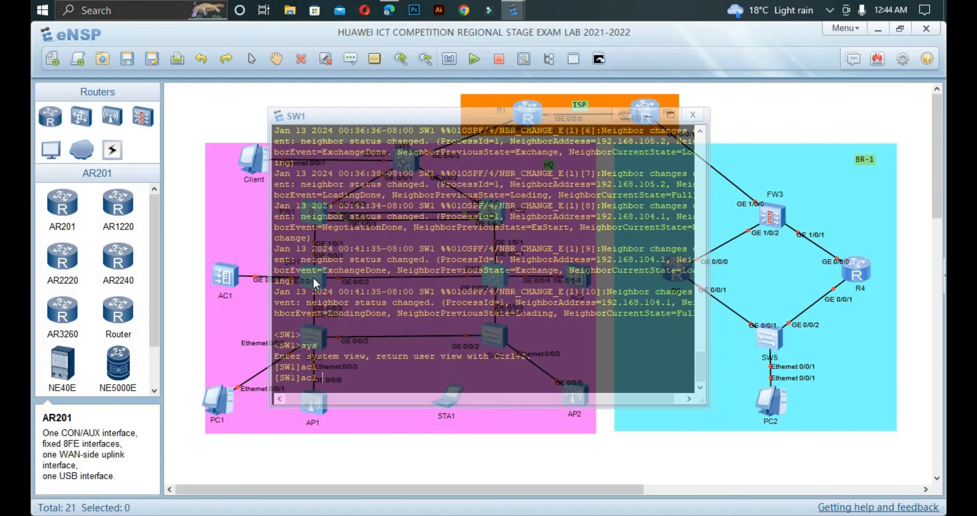
type("2000")
key("BackSpace")
type("1")
key("Return")
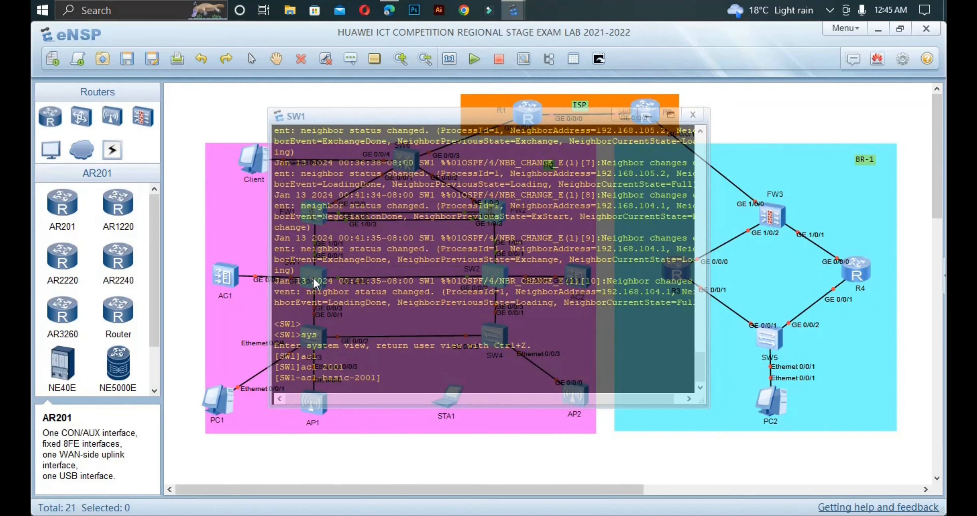
Step: Add rule 5 permitting source 192.168.102.0 0.0.0.255, then leave the ACL view
type("r")
key("Tab")
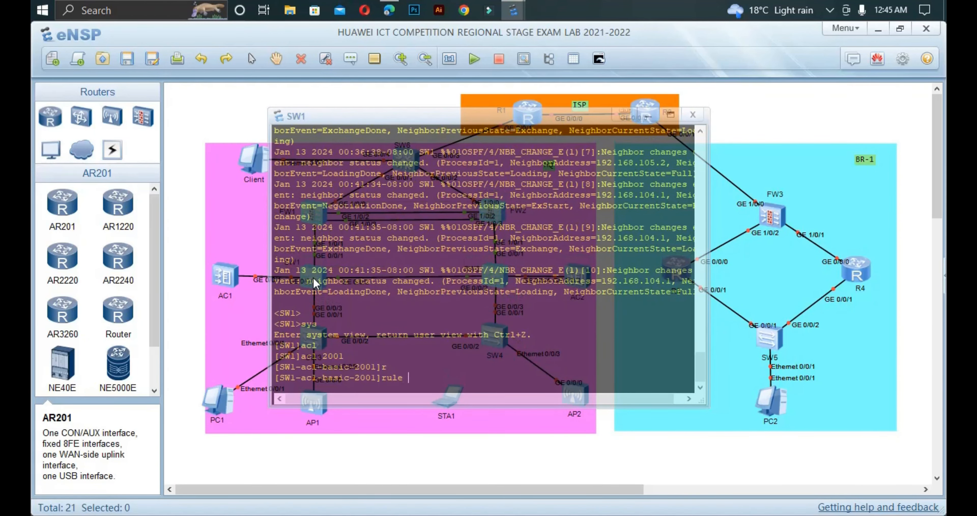
type("5 permit so")
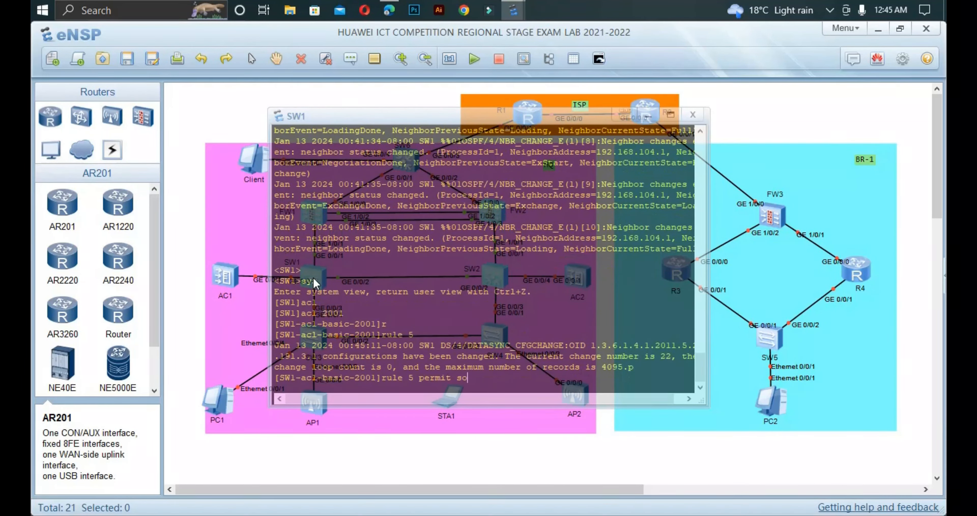
key("Tab")
type("1")
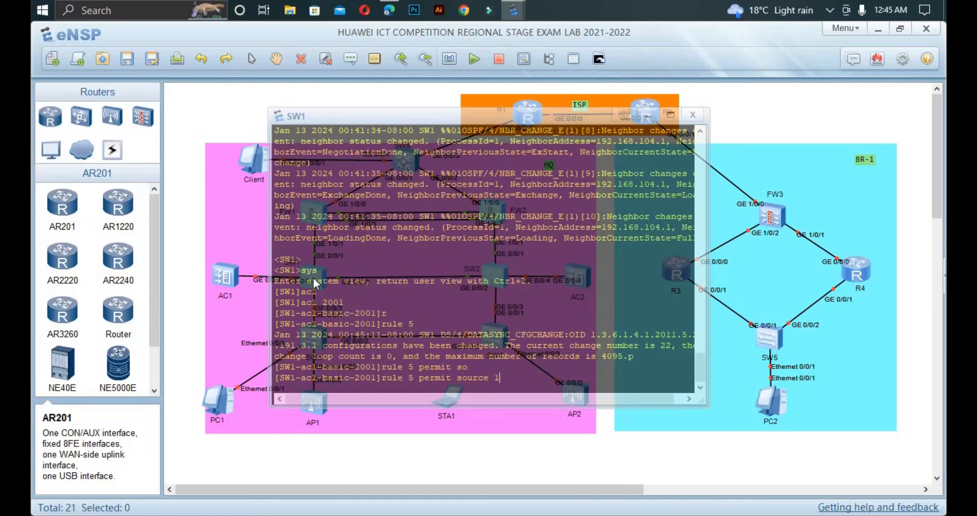
type("92.168.102.0 0.0.0.255")
key("Return")
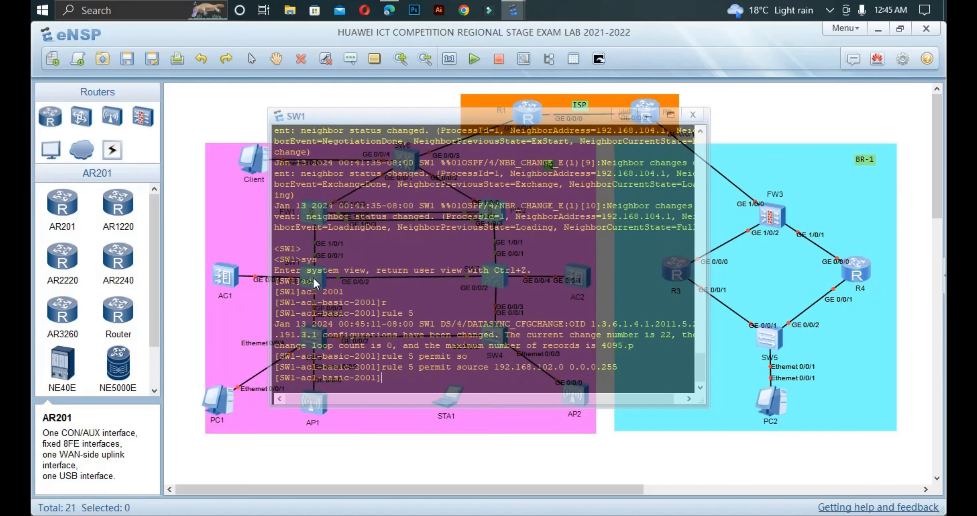
type("qui")
key("Return")
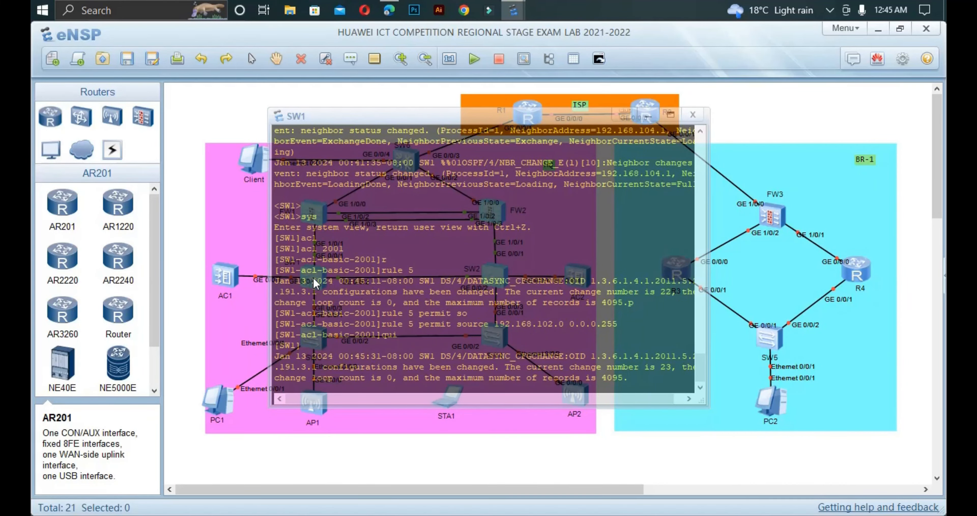
Step: Create route-policy PC-STA permit node 10 on SW1
type("rou")
key("Tab")
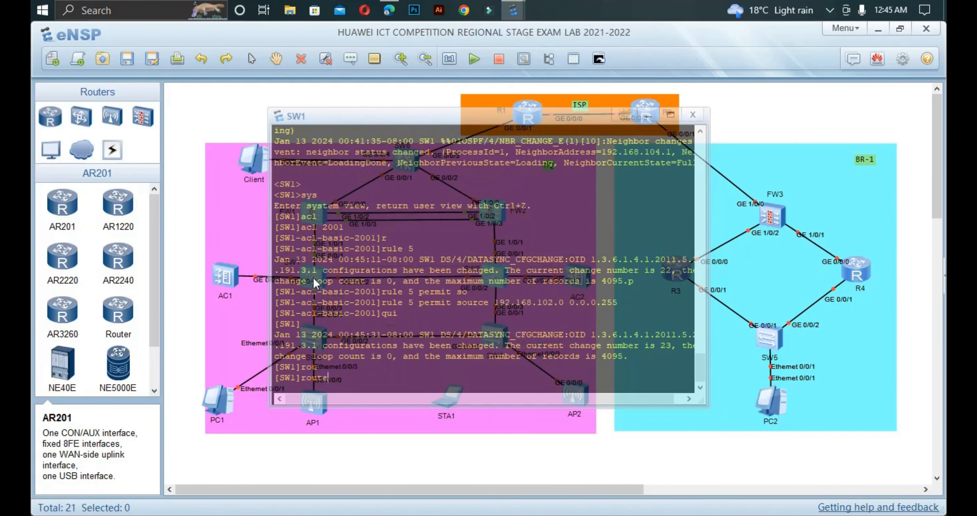
type("-")
key("Tab")
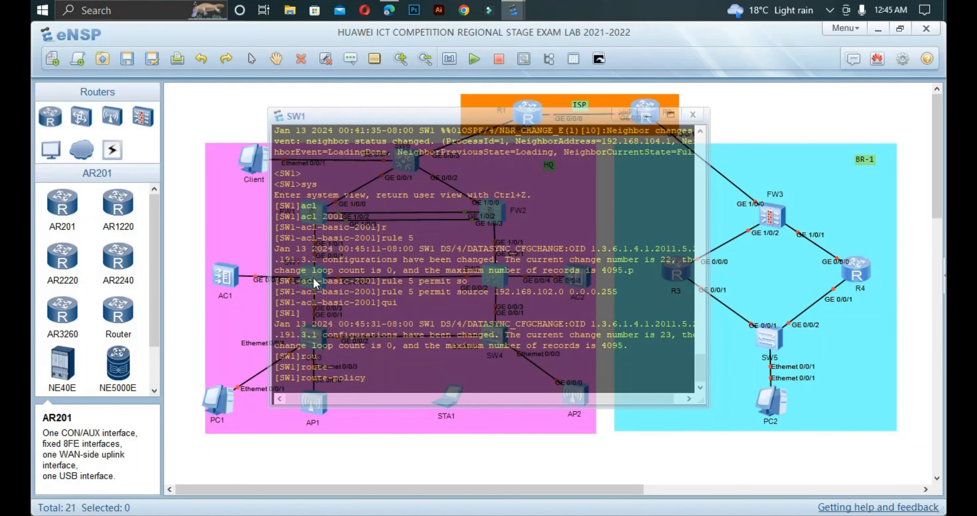
type("P")
type("C-")
type("STA")
type(" P")
key("Tab")
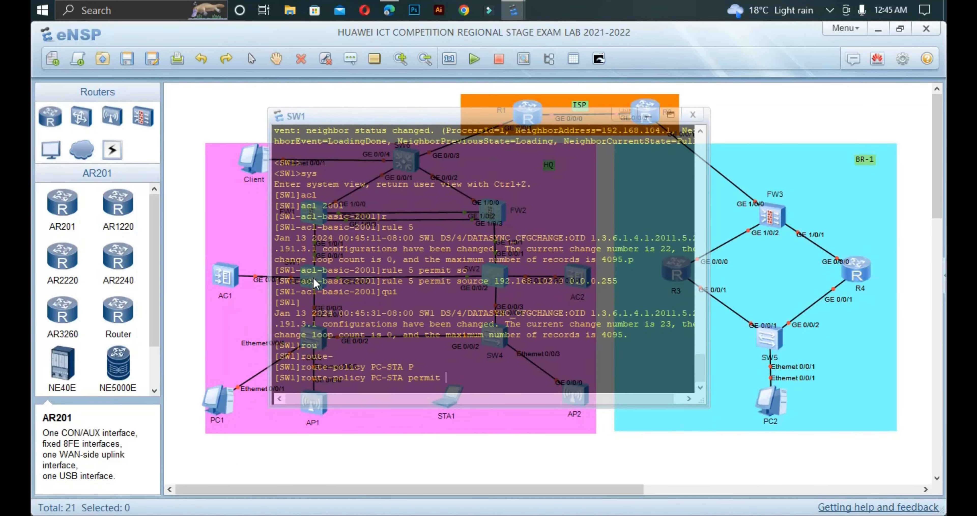
type("n")
key("Tab")
type("10")
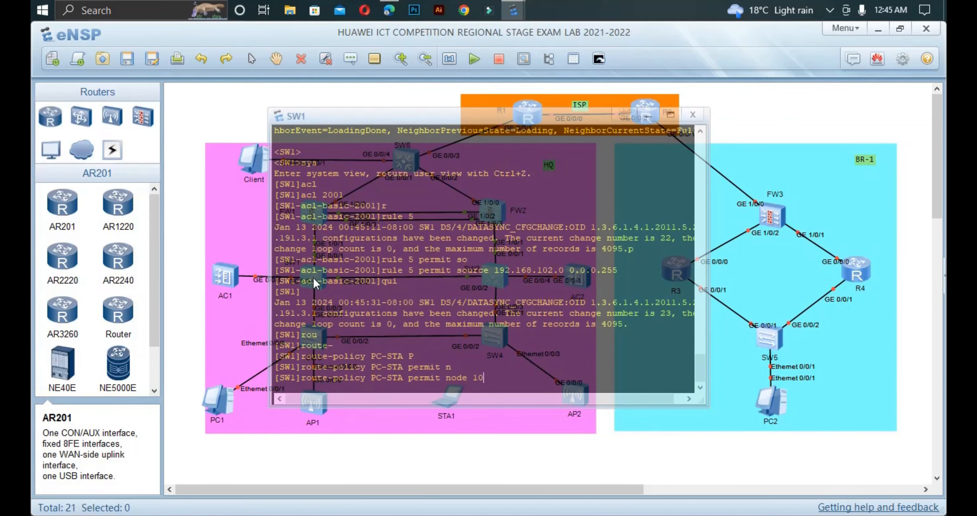
key("Return")
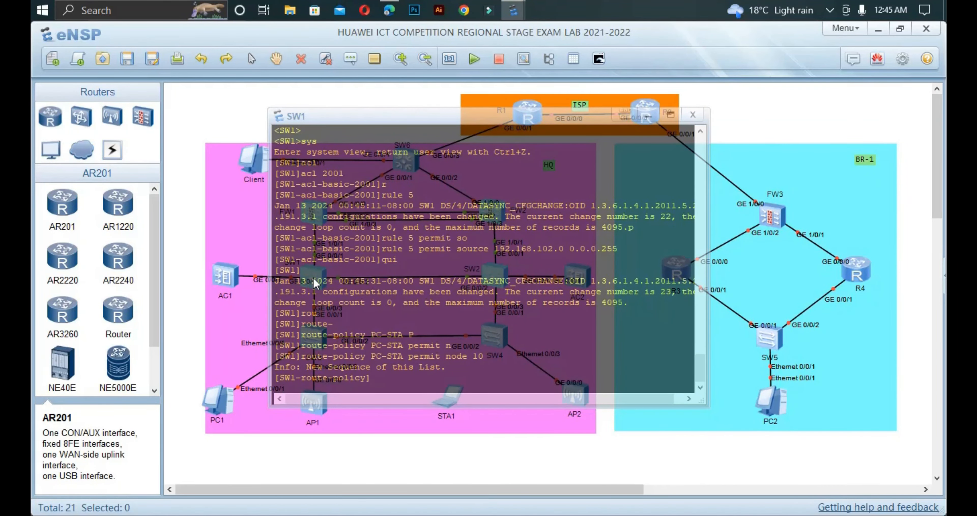
Step: Make the policy node match ACL 2001
type("i")
key("Tab")
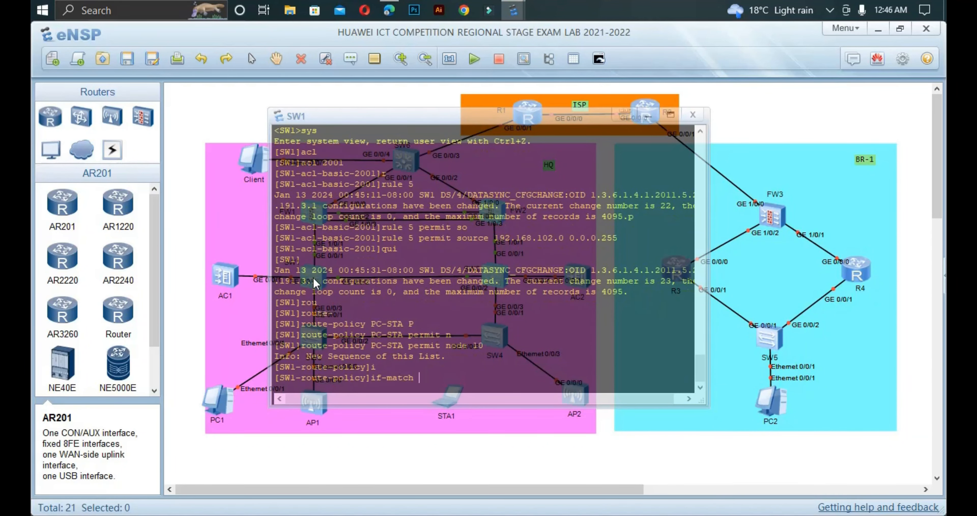
type("a")
key("Tab")
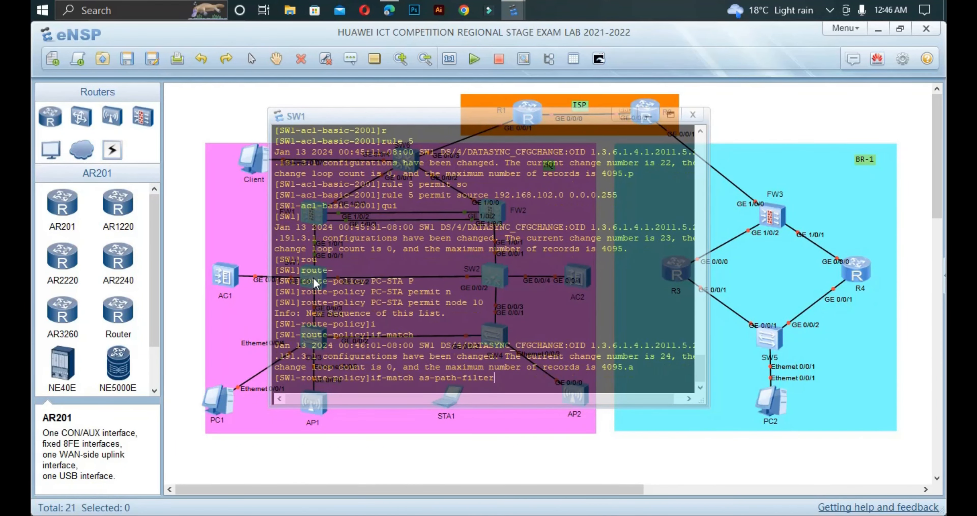
key("Tab")
type("2001")
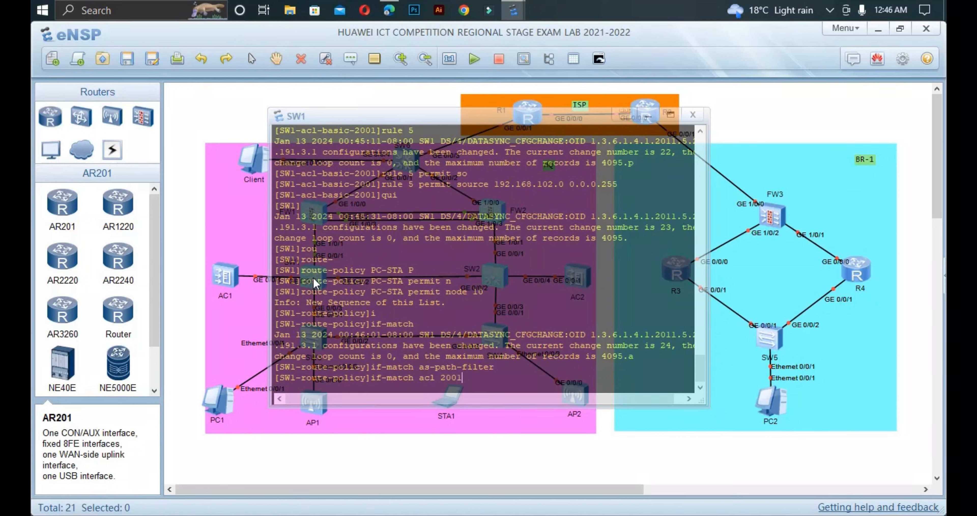
key("Return")
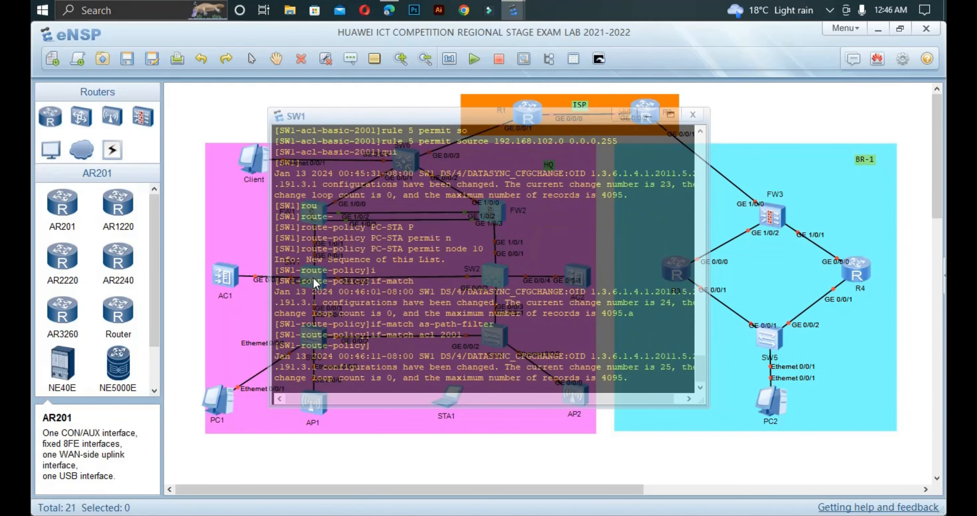
Step: Apply local-preference 200 to the matched routes
type("ap")
key("Tab")
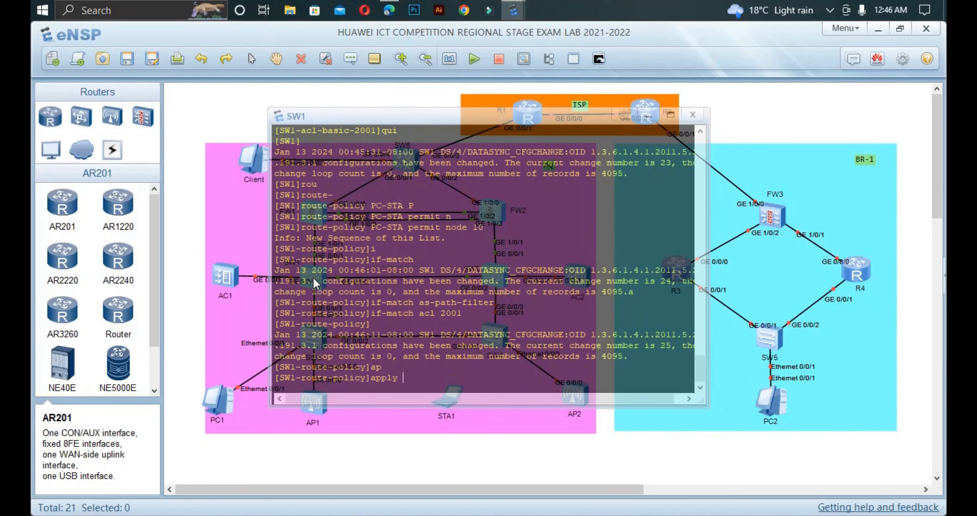
type("lo")
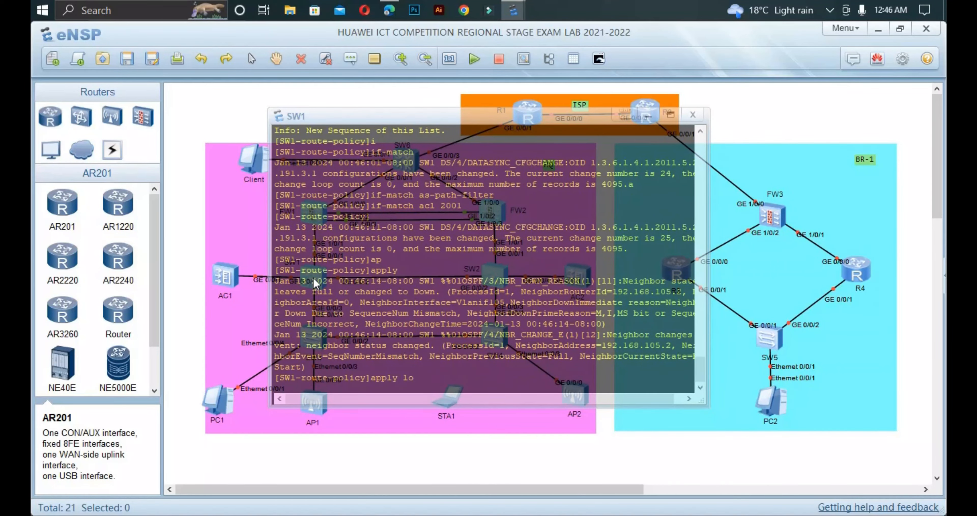
key("Tab")
type("200")
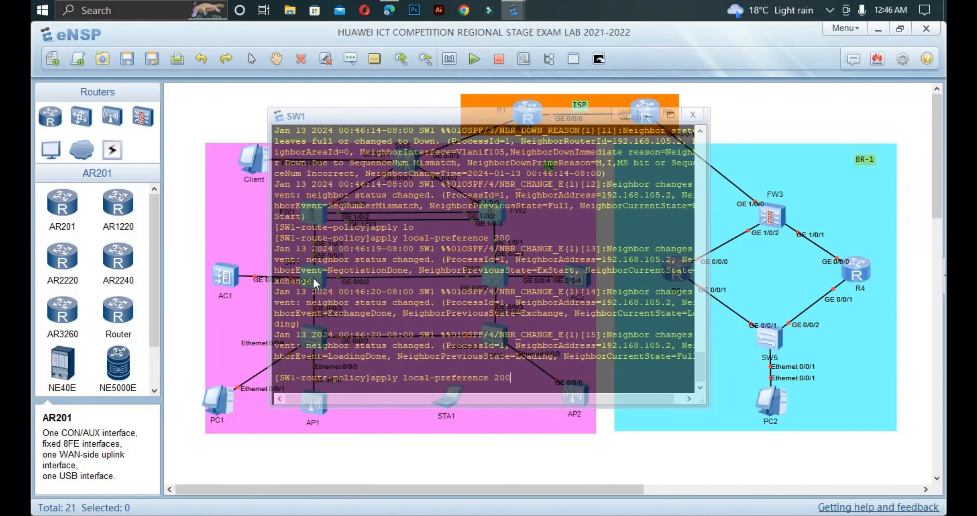
key("Return")
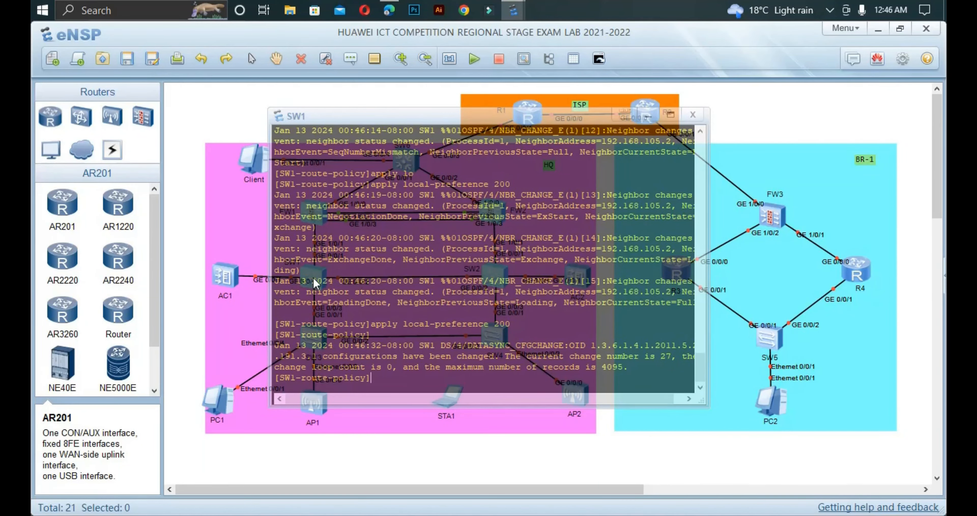
Step: Leave the route-policy view and enter OSPF process 1 on SW1
type("qui")
key("Return")
type("os")
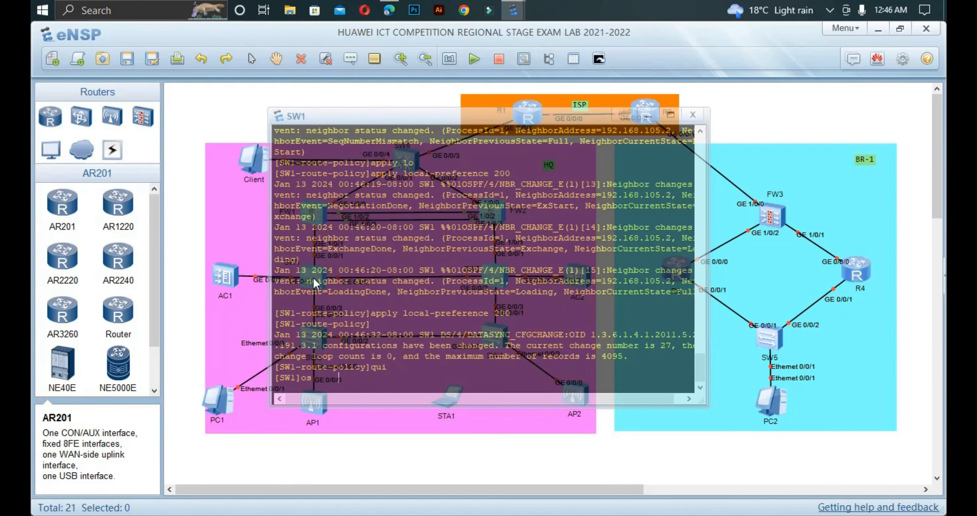
key("Tab")
type("1")
key("Return")
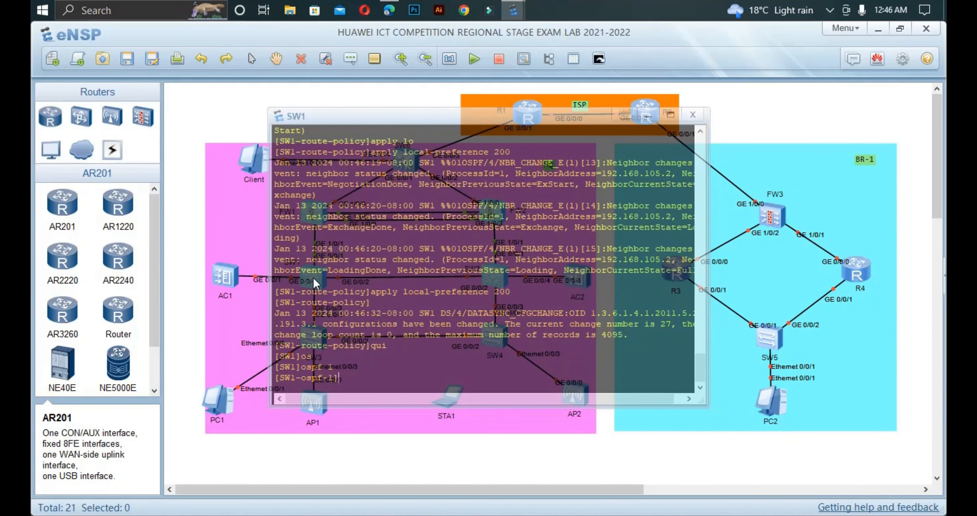
Step: Submit an import-route static route-policy command in OSPF process 1
type("imp")
key("Tab")
type("r")
key("Tab")
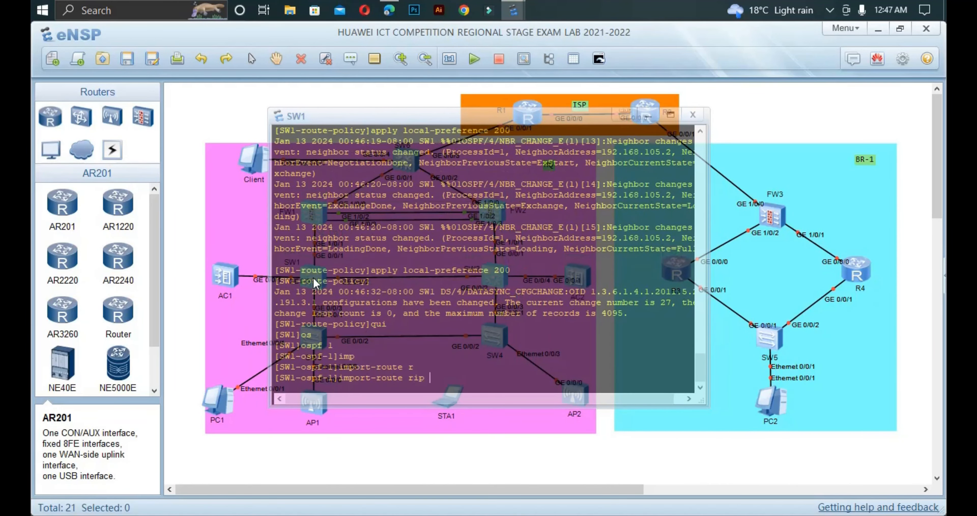
key("BackSpace")
key("BackSpace")
key("BackSpace")
type("st")
key("Tab")
type("r")
key("Tab")
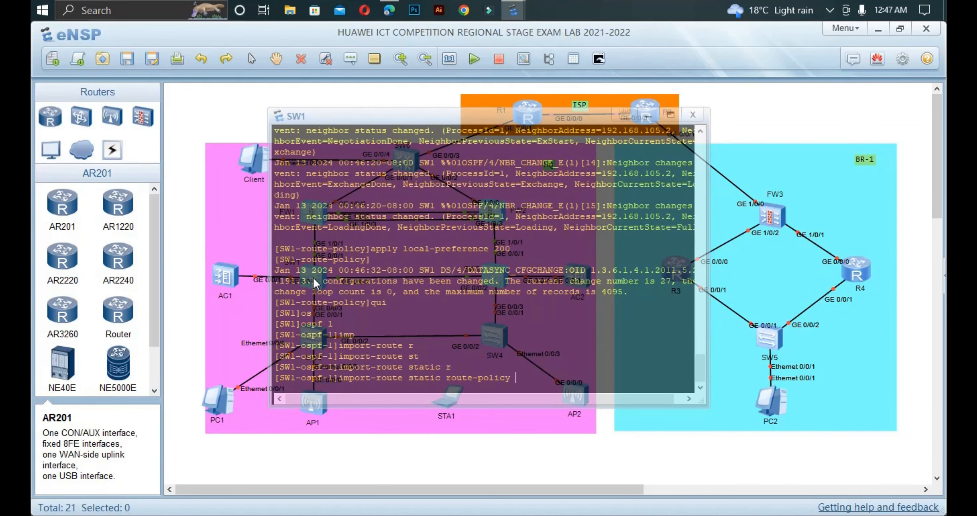
key("Return")
key("Return")
key("Return")
Step: Recall the import-route command and complete it with route-policy PC-STA
type("/")
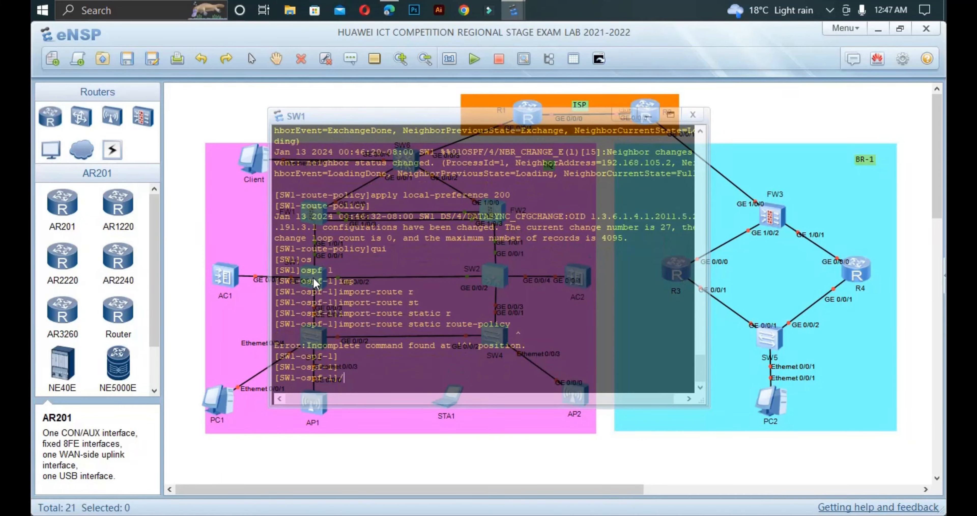
key("Up")
type("?")
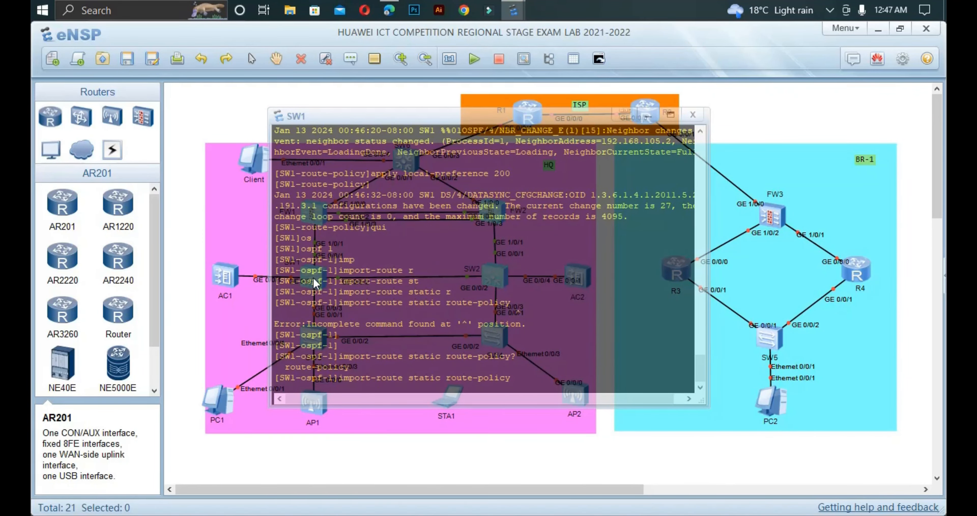
type("?")
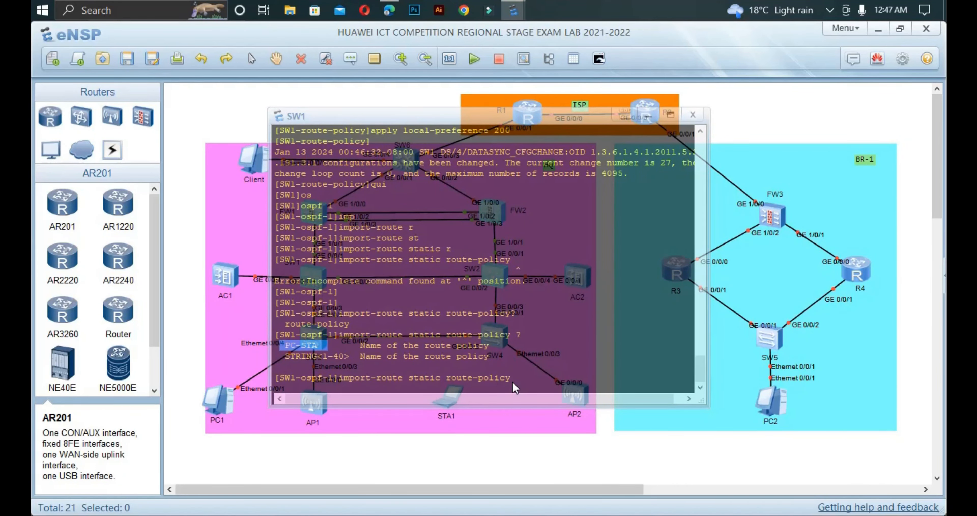
left_click(543, 371)
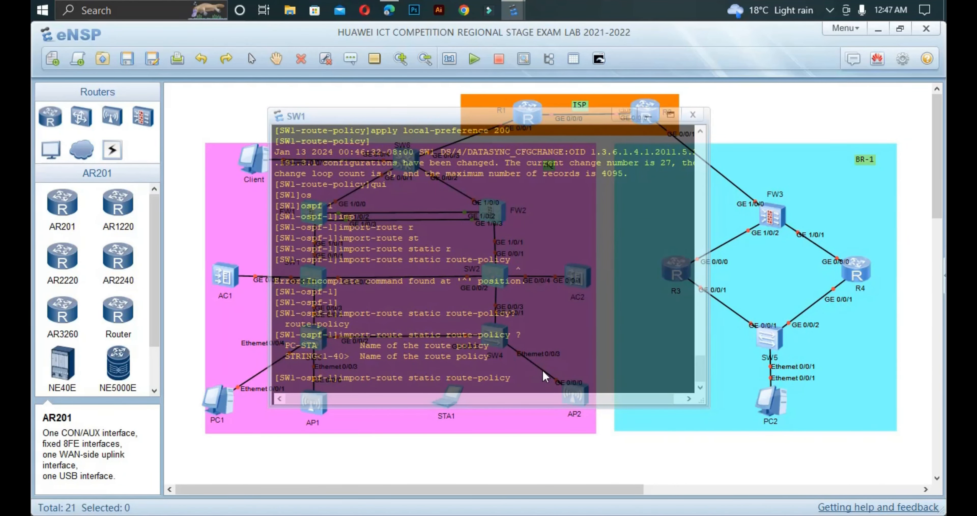
type("P")
type("C-SY")
key("Return")
Step: Display the OSPF configuration and highlight the import-route static route-policy PC-STA line
type("DI")
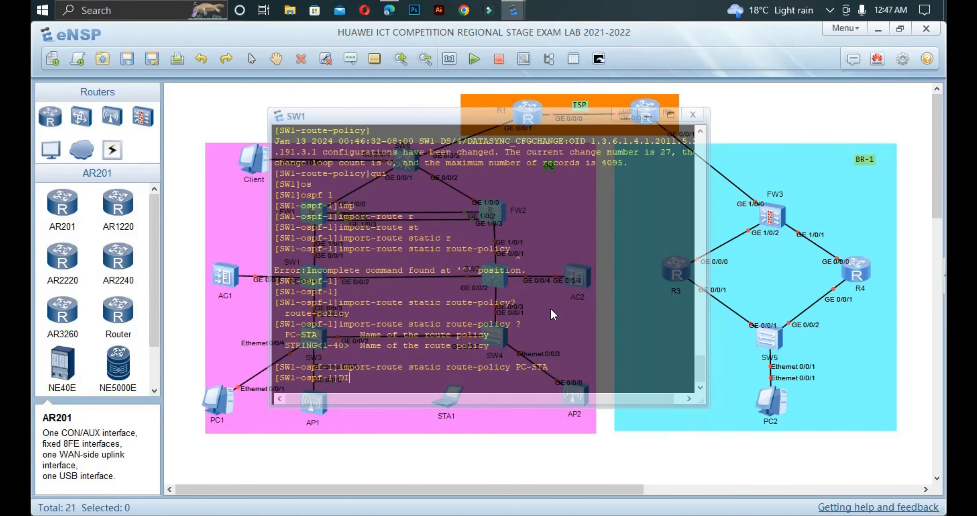
type("S THI")
key("Return")
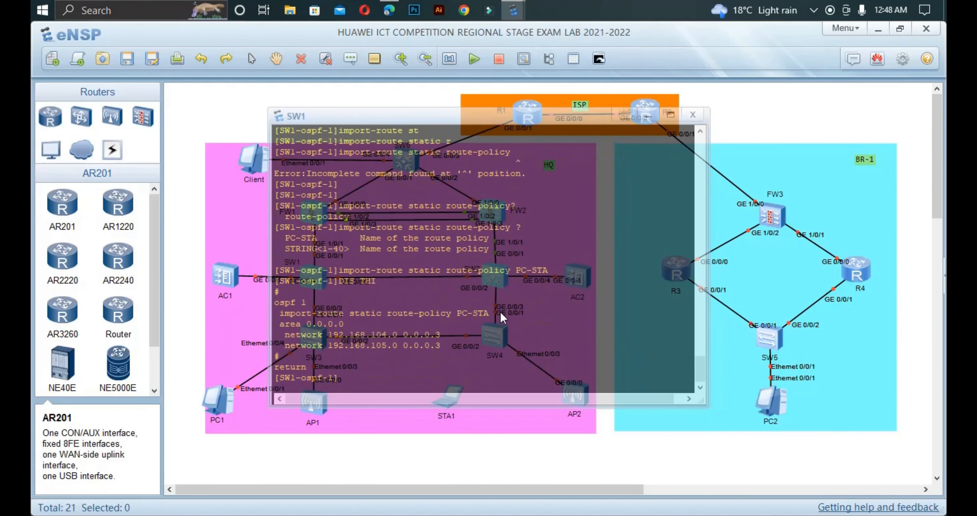
left_click_drag(493, 313, 338, 303)
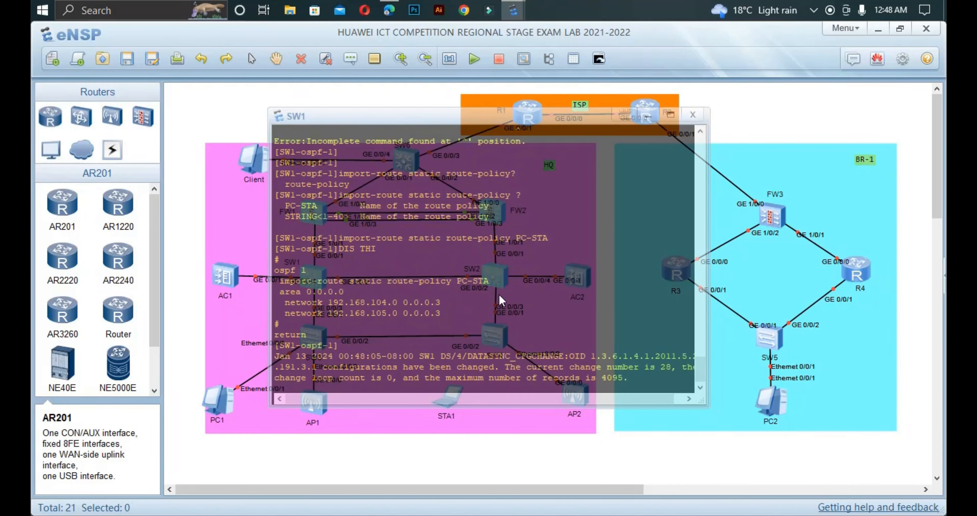
left_click_drag(494, 284, 276, 281)
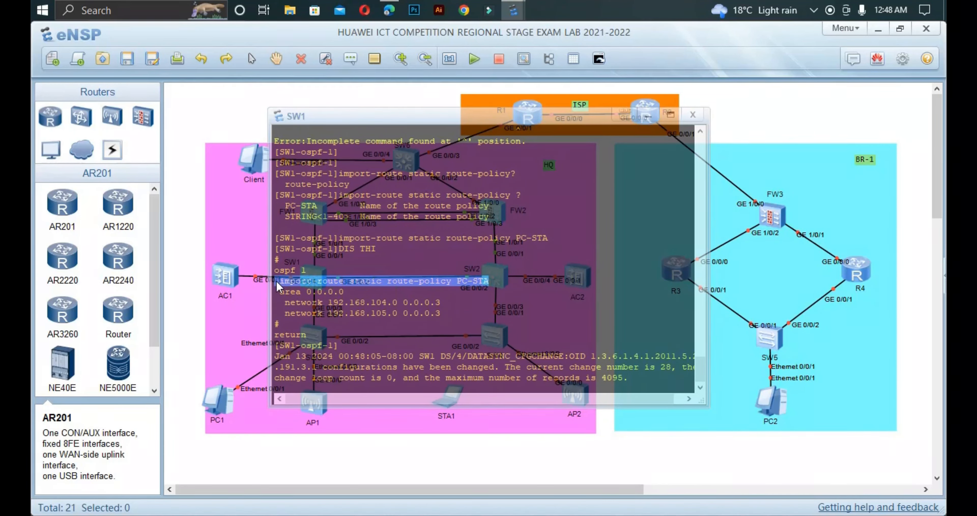
Step: Read the PDF's Tasks 4–10 (QoS, network automation, branch OSPF), then return to the eNSP topology
left_click(393, 2)
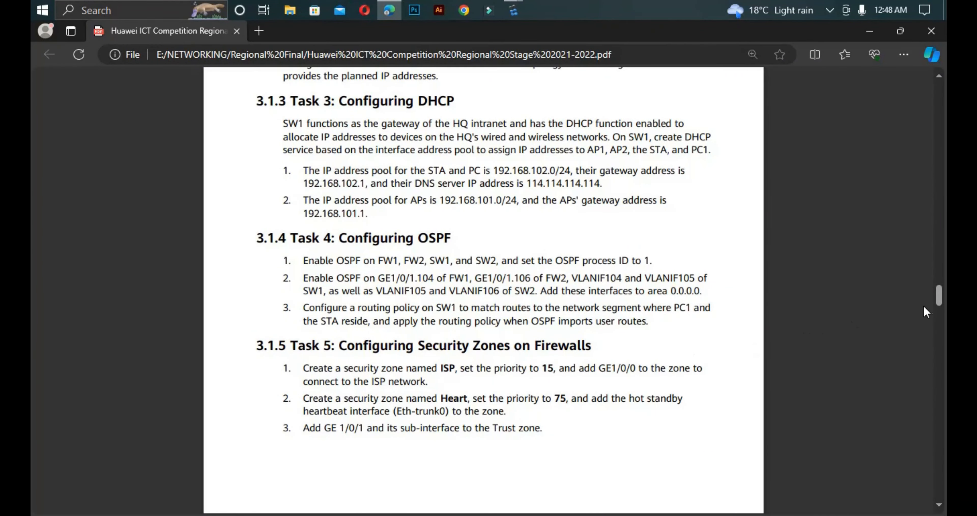
mouse_move(938, 301)
left_mouse_down()
mouse_move(932, 282)
mouse_move(931, 299)
left_mouse_up()
left_click_drag(932, 301, 932, 306)
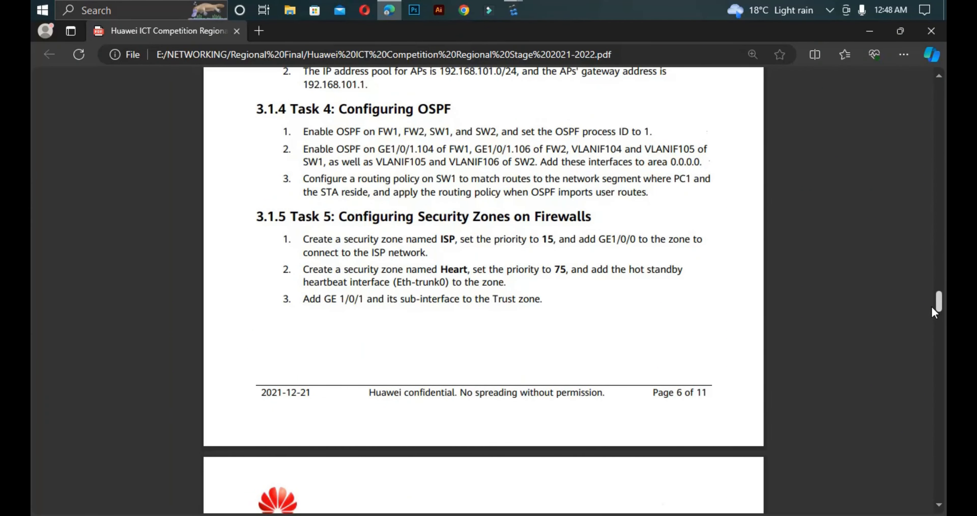
left_click_drag(932, 306, 937, 326)
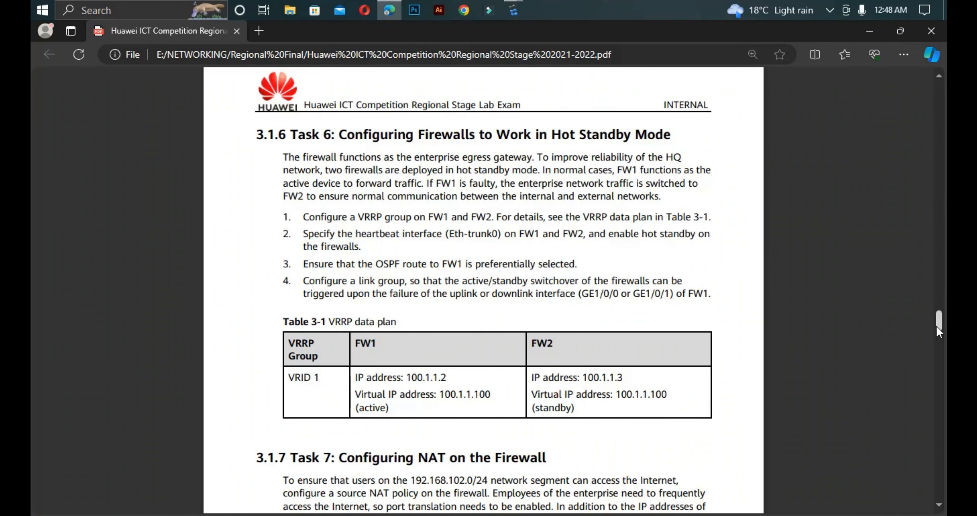
left_click_drag(937, 326, 946, 418)
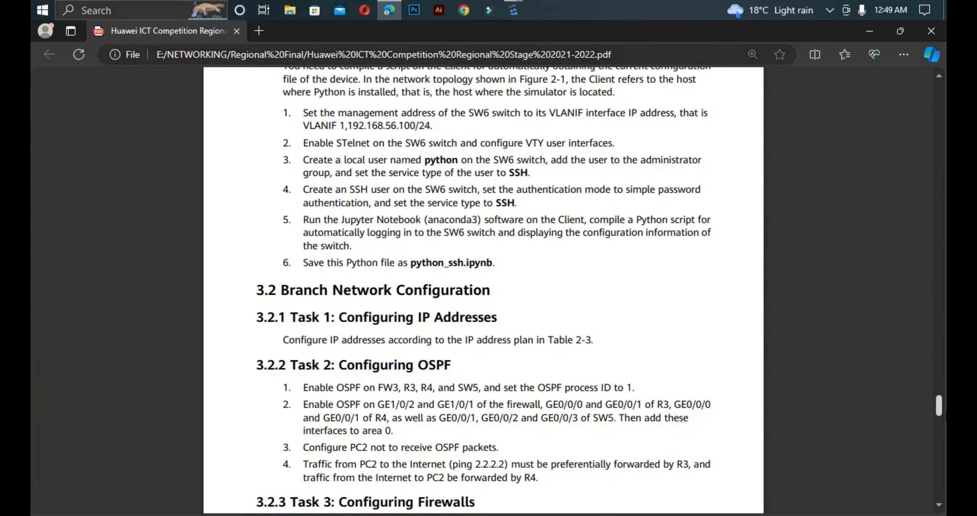
left_click_drag(946, 418, 946, 398)
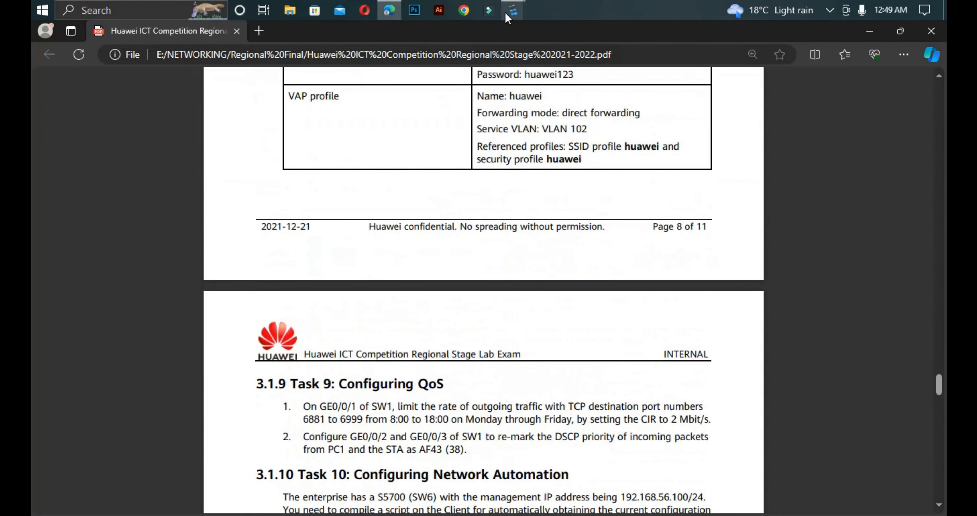
left_click(513, 10)
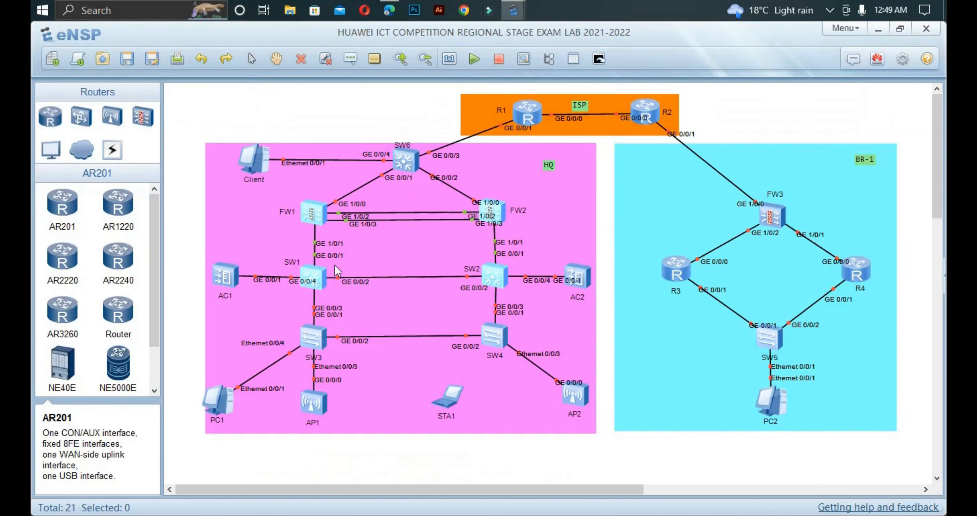